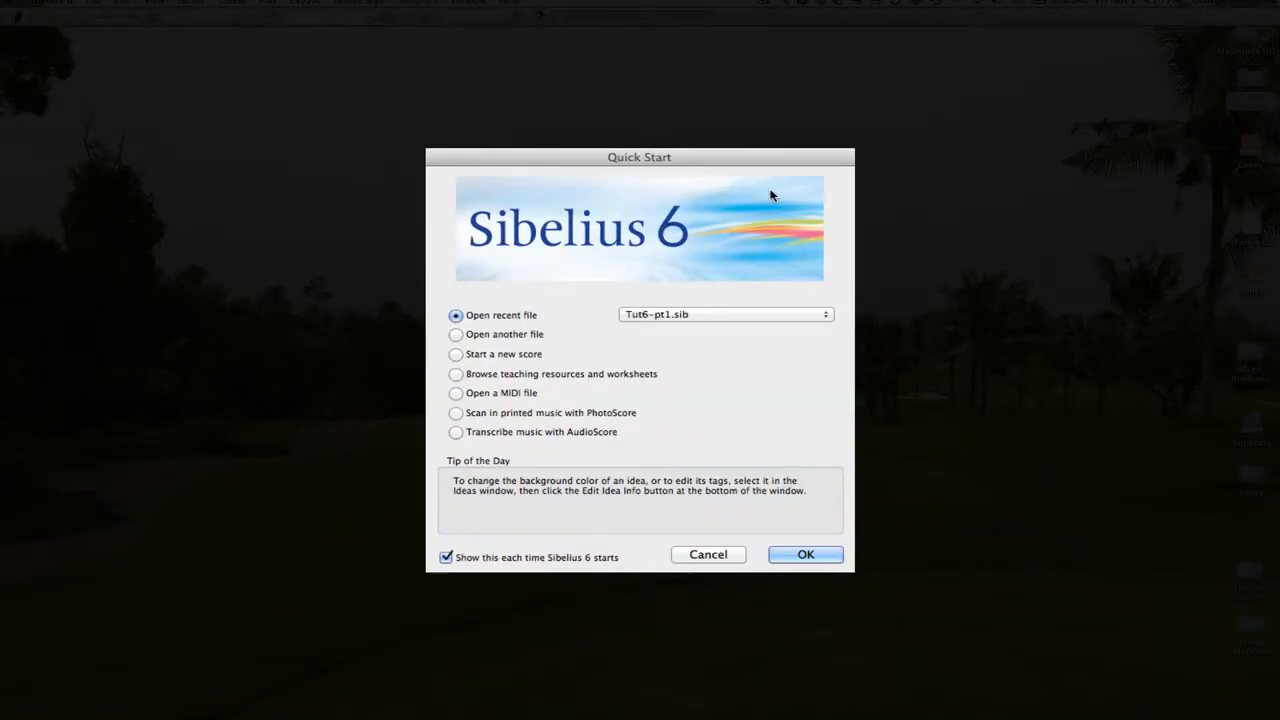
- Start a new score and open the instrument selection to change its instruments
left_click(453, 356)
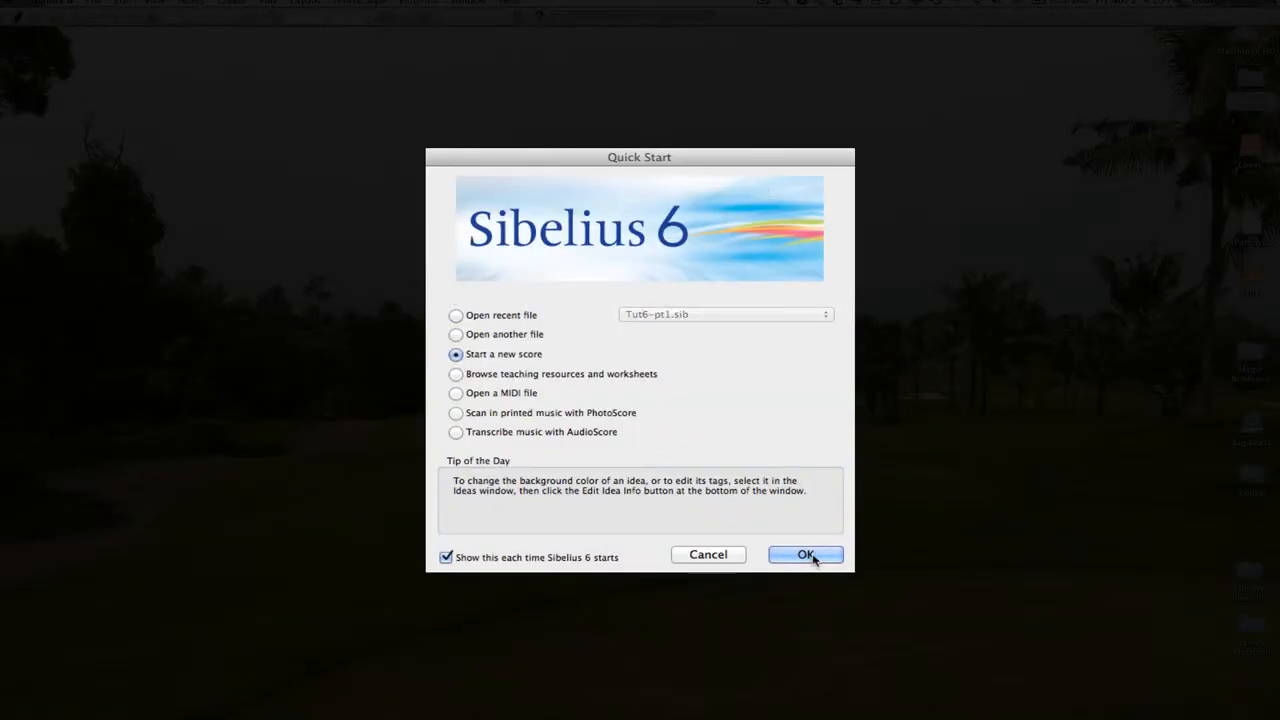
left_click(808, 555)
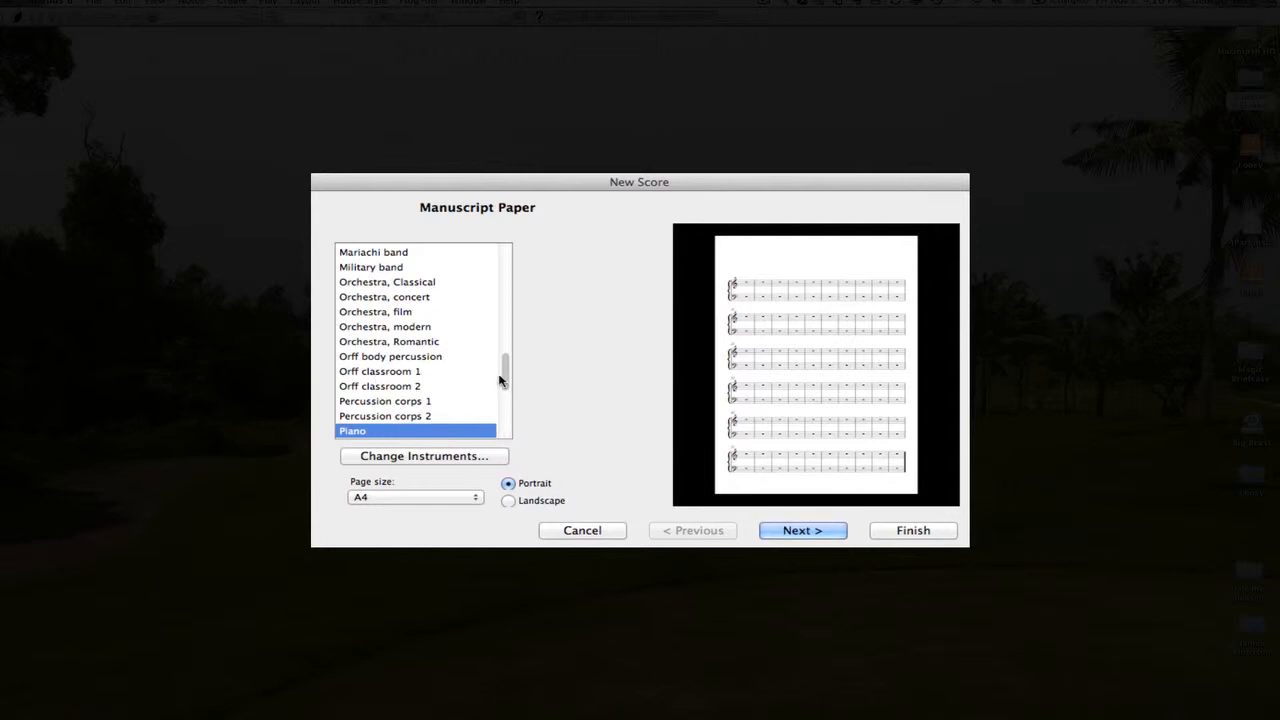
scroll(501, 380, "down", 5)
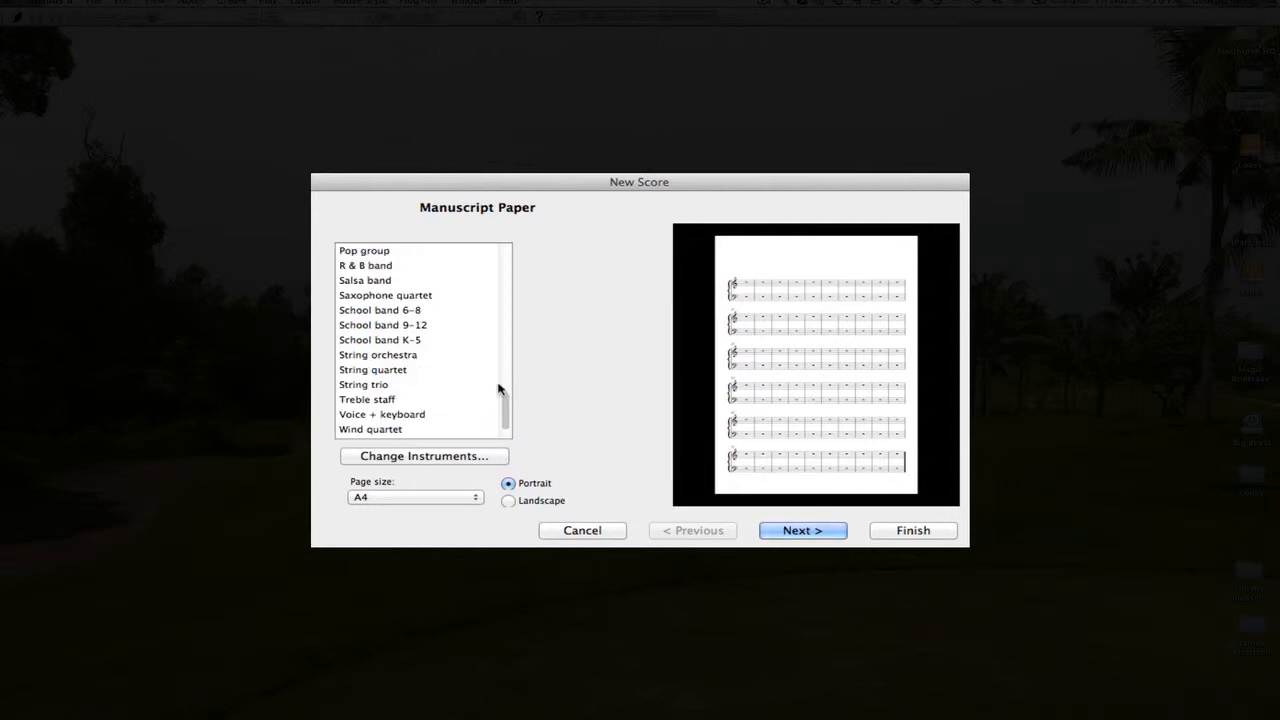
left_click(462, 460)
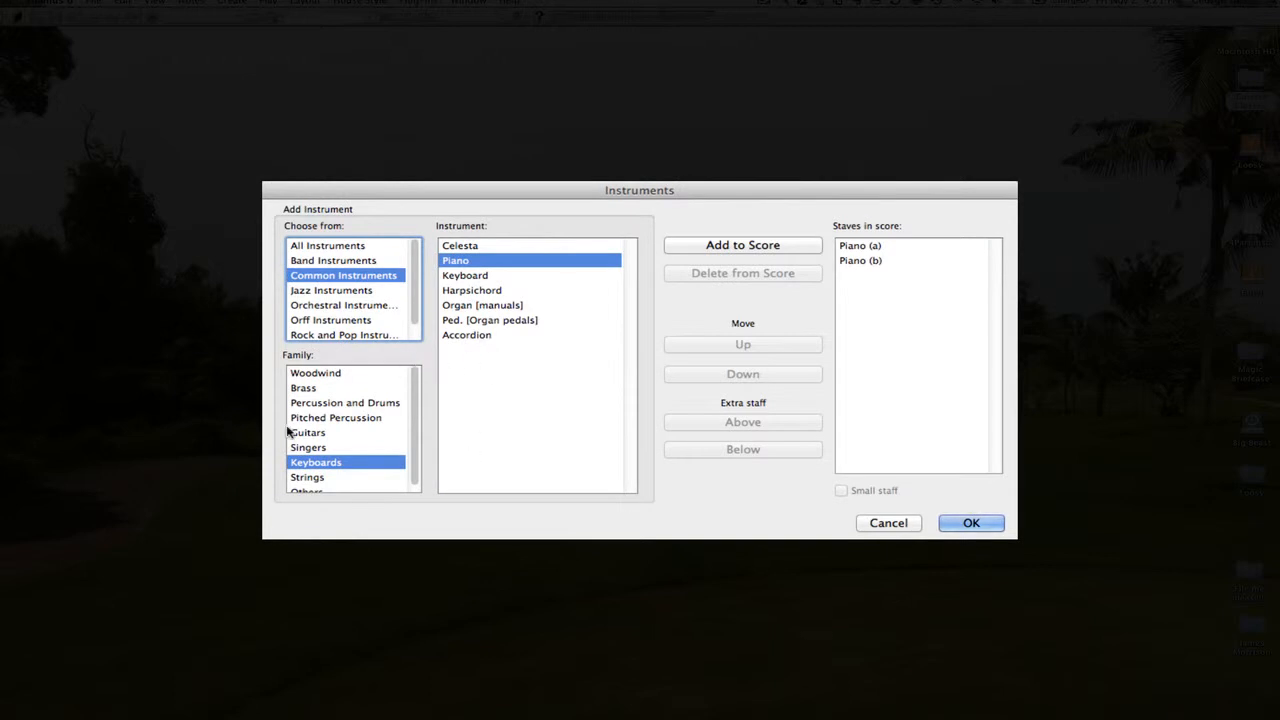
- Replace the two piano staves in the new score with a Clarinet in Bb from the common woodwind instruments
left_click(318, 373)
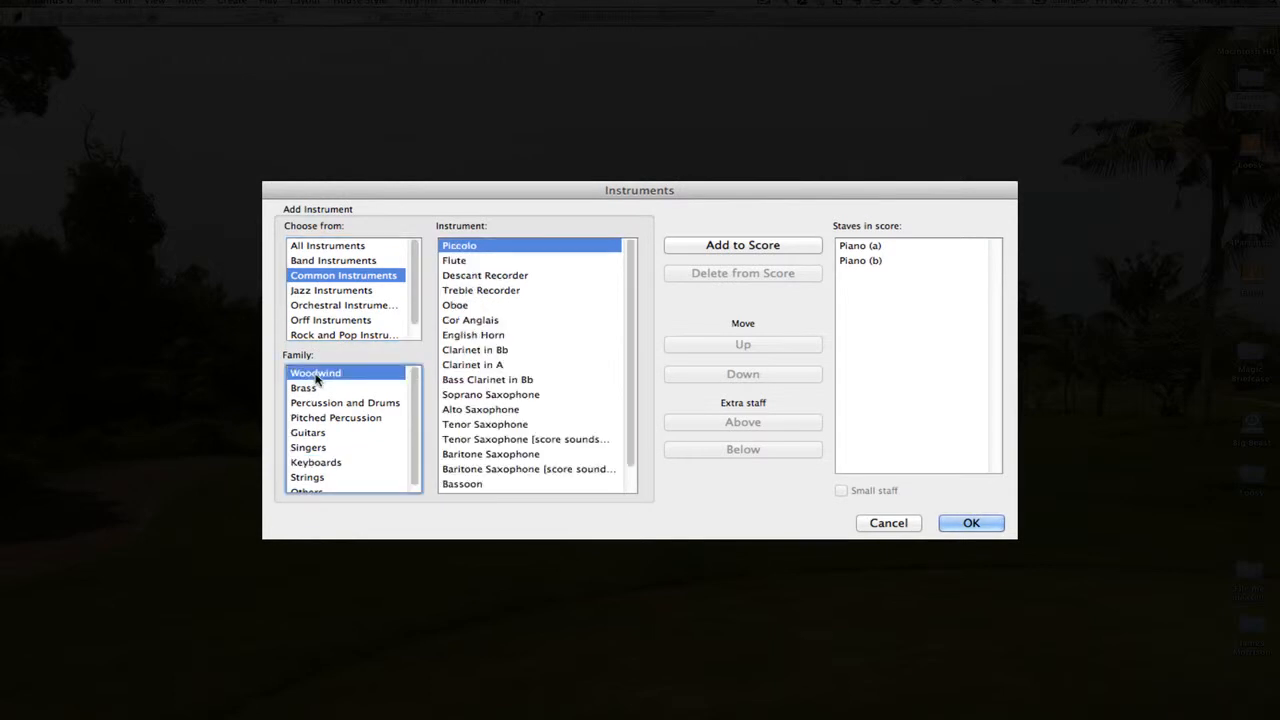
left_click(487, 352)
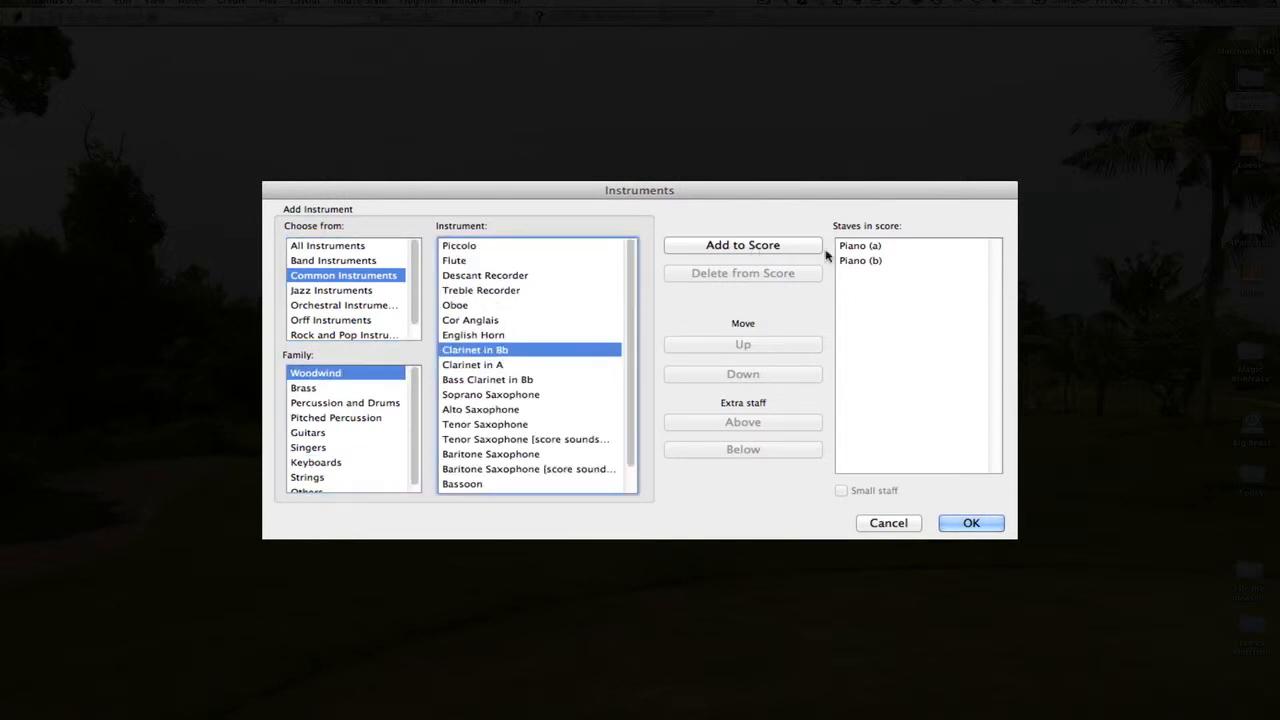
left_click(874, 248)
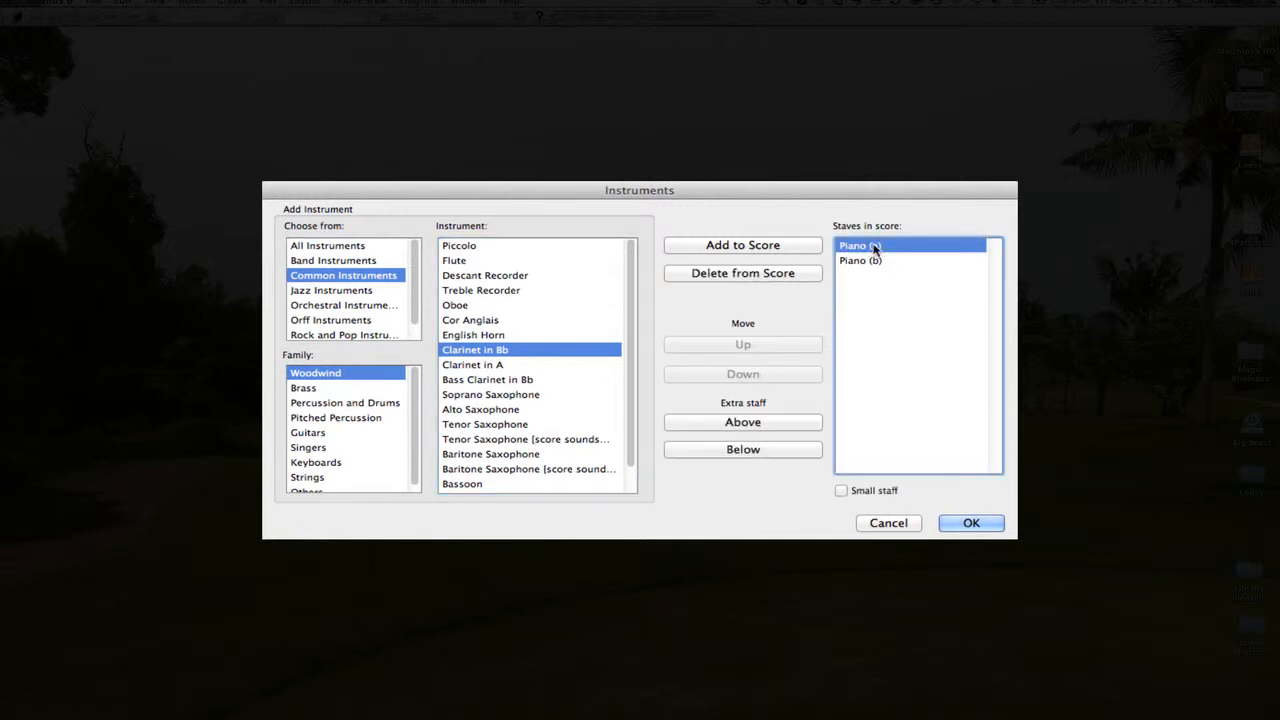
left_click(802, 274)
left_click(778, 280)
left_click(711, 248)
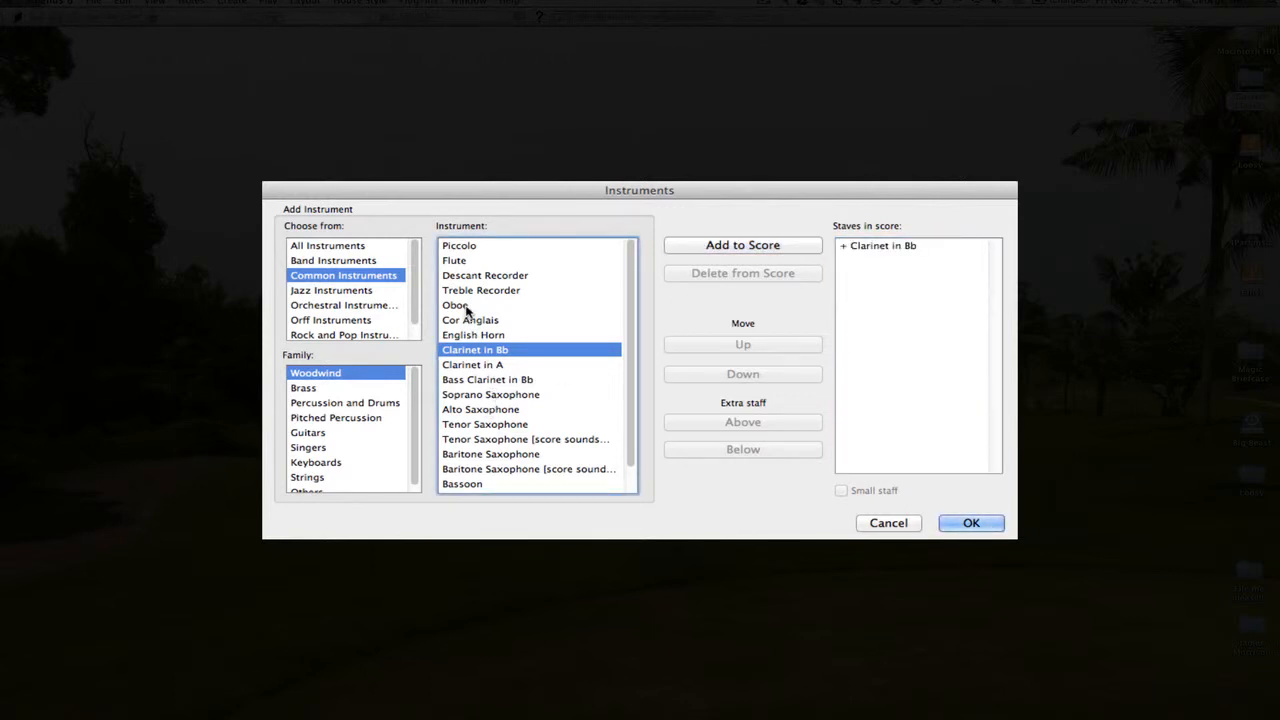
- Add a Bassoon below the clarinet and confirm the instrument list
scroll(487, 362, "down", 1)
left_click(465, 481)
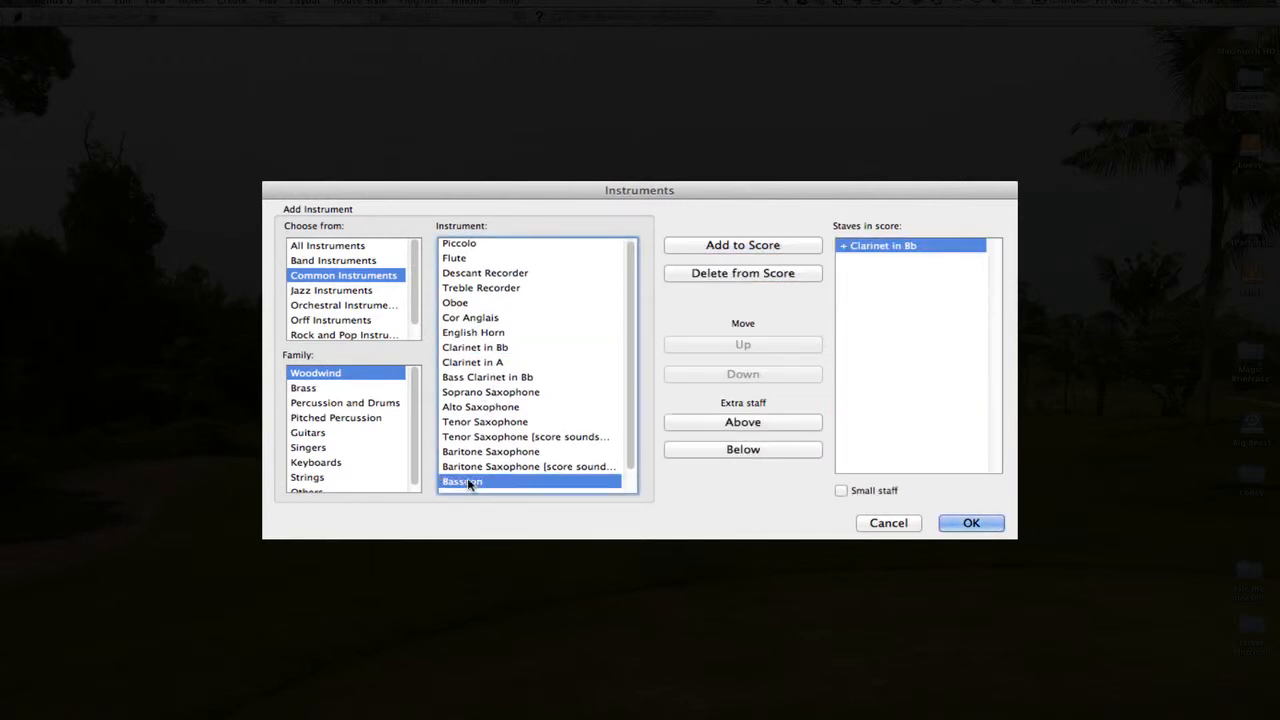
left_click(733, 244)
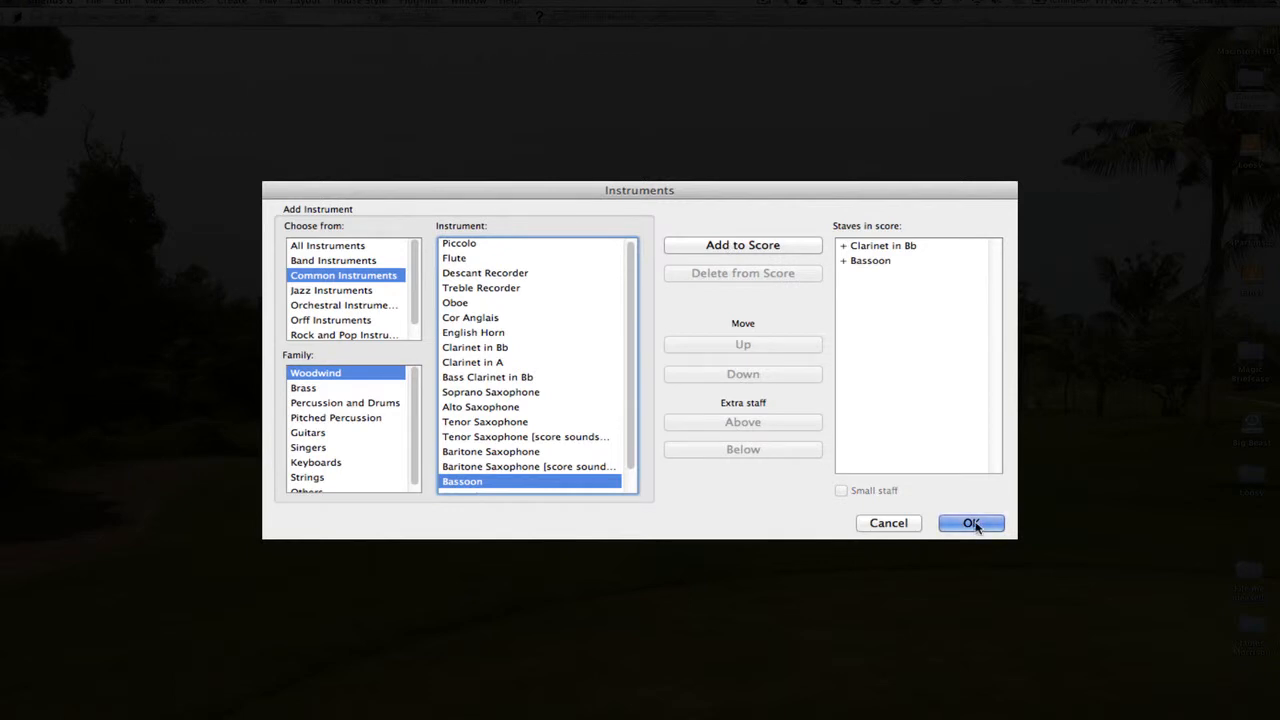
left_click(970, 523)
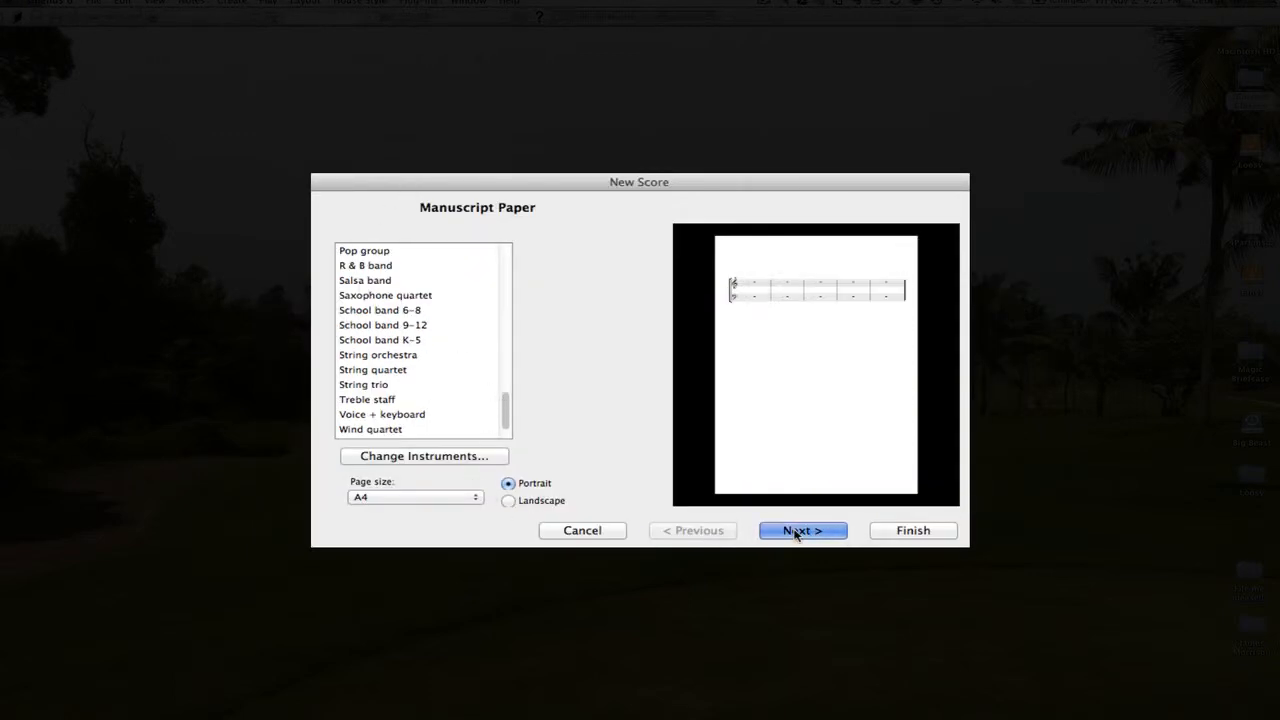
- Keep the A4 portrait paper and unchanged house style, then set the time signature to 2/4 and the tempo text to Allegro Moderato
left_click(797, 533)
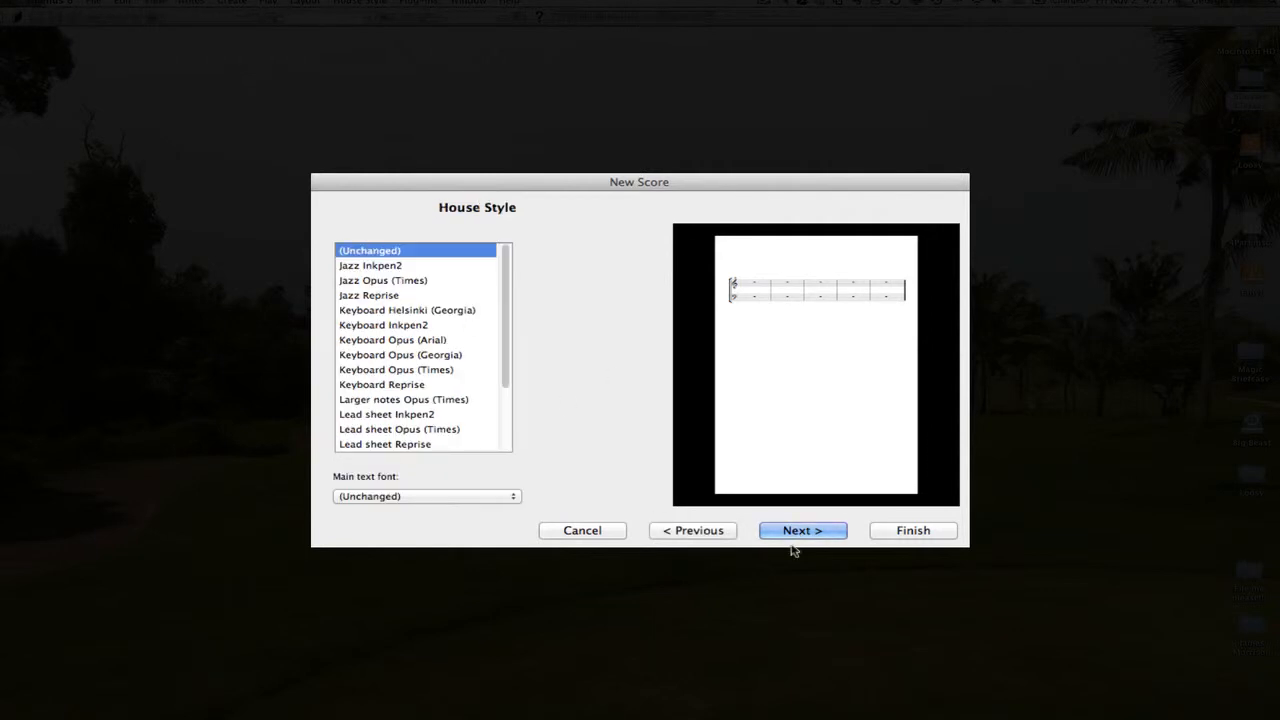
left_click(797, 537)
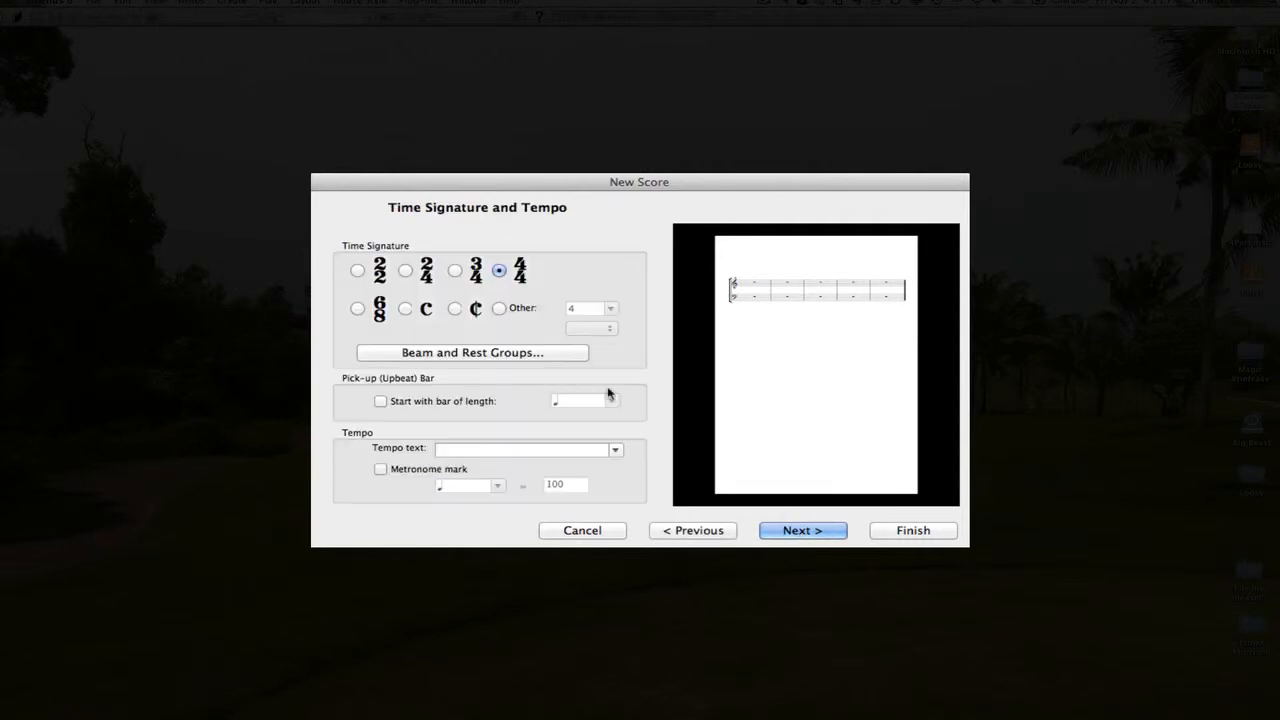
left_click(405, 270)
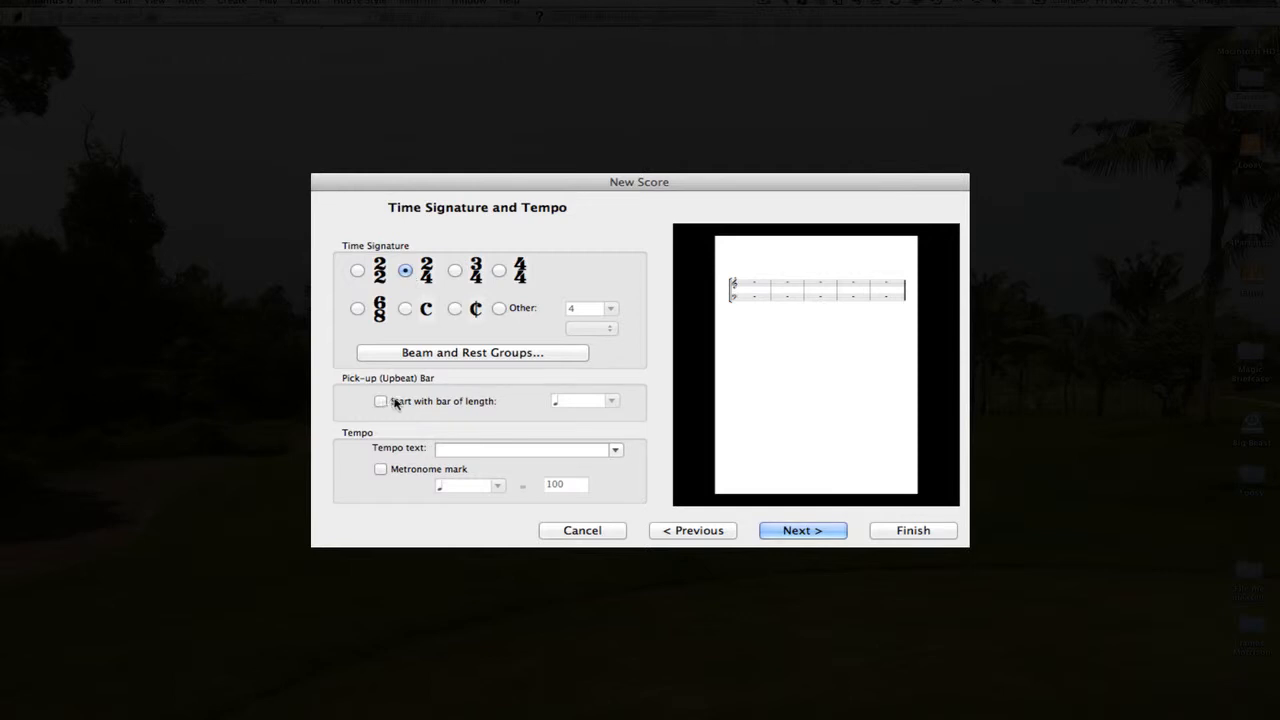
left_click(445, 450)
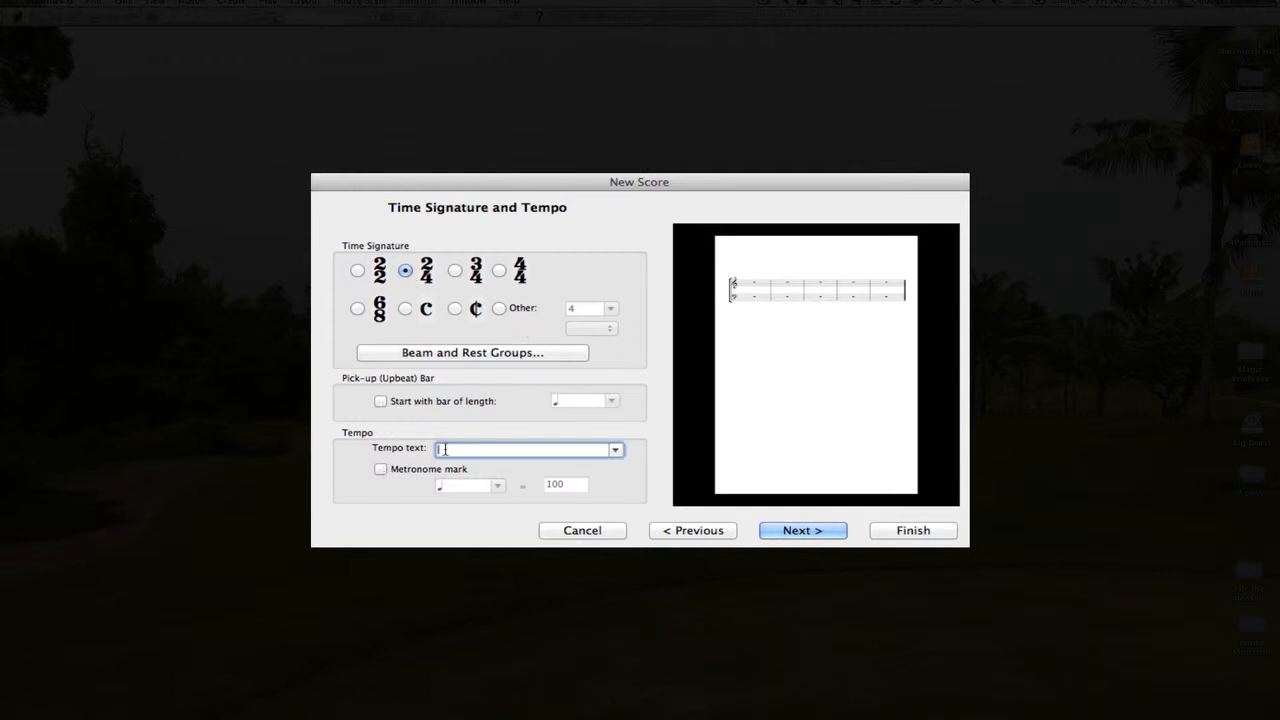
type("Allegr")
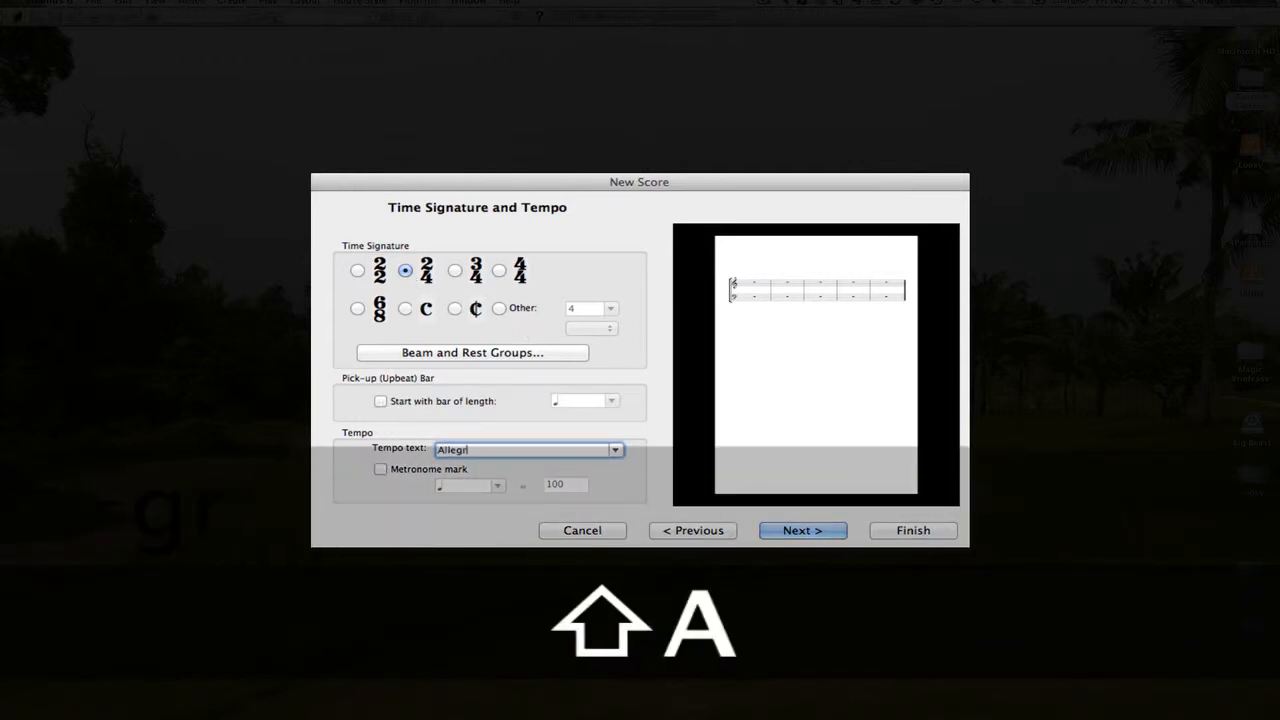
type("o Moderato")
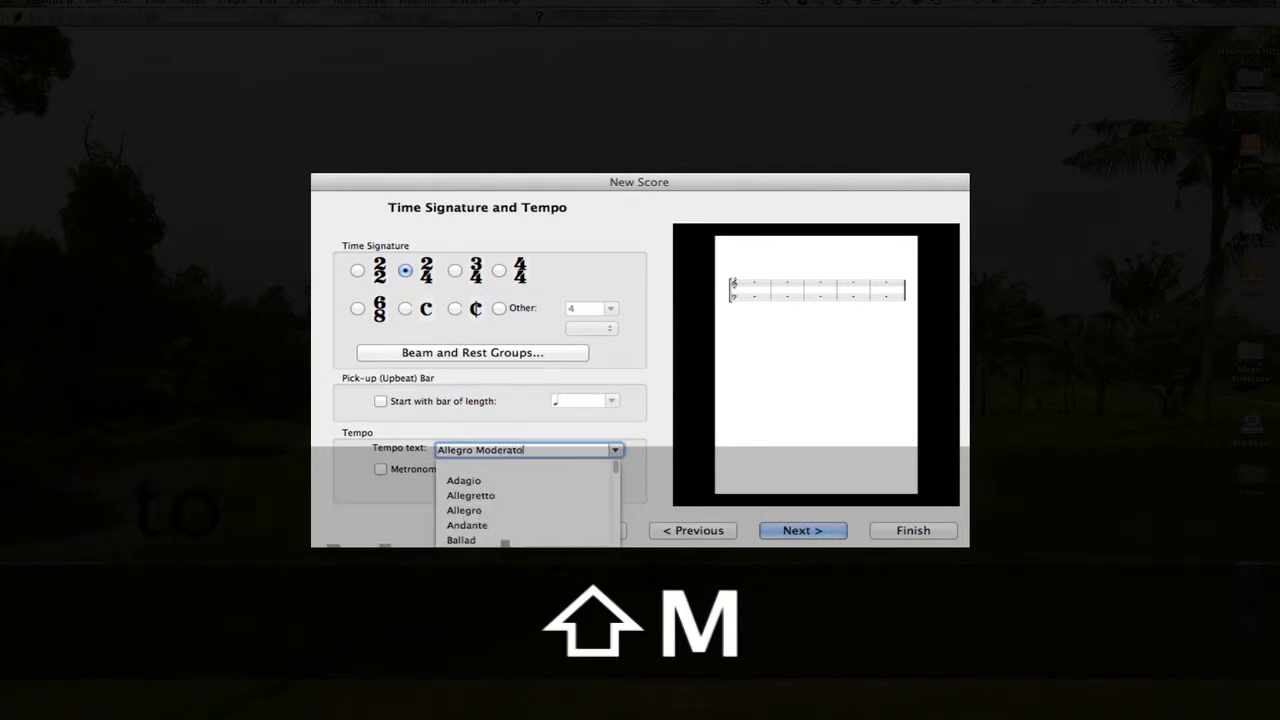
left_click(391, 507)
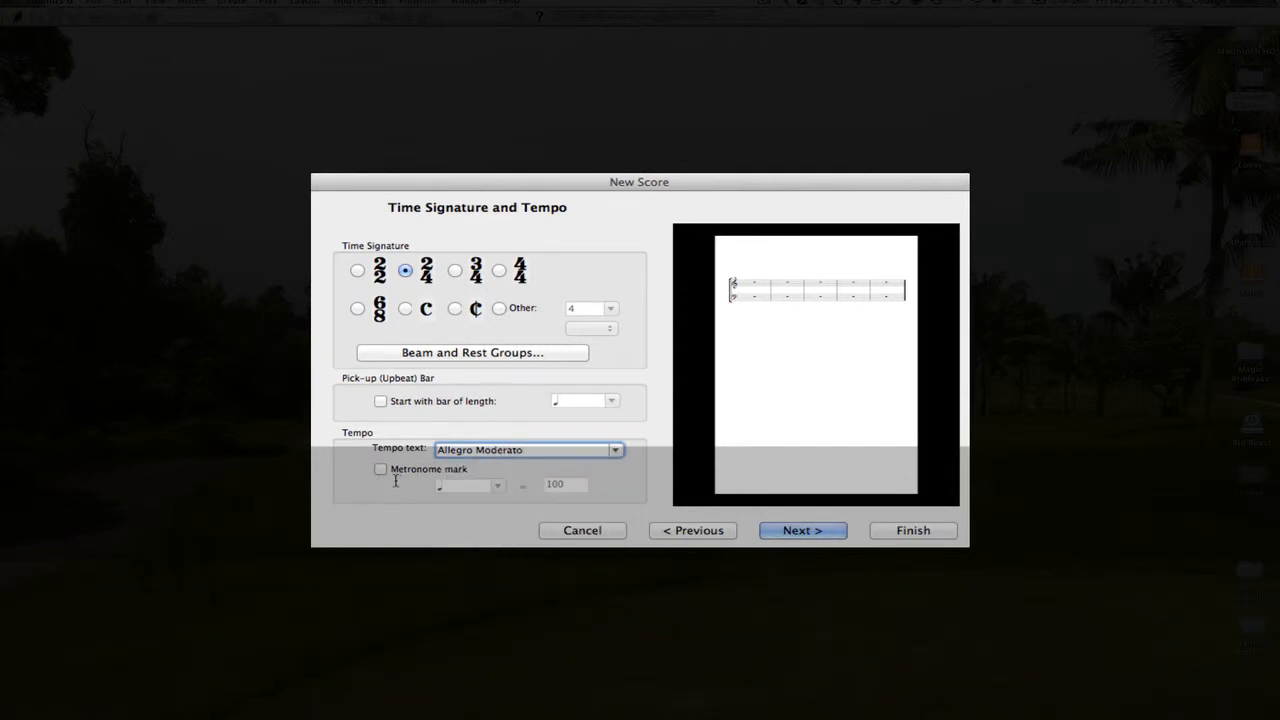
- Set the new score's key signature to G major
left_click(805, 531)
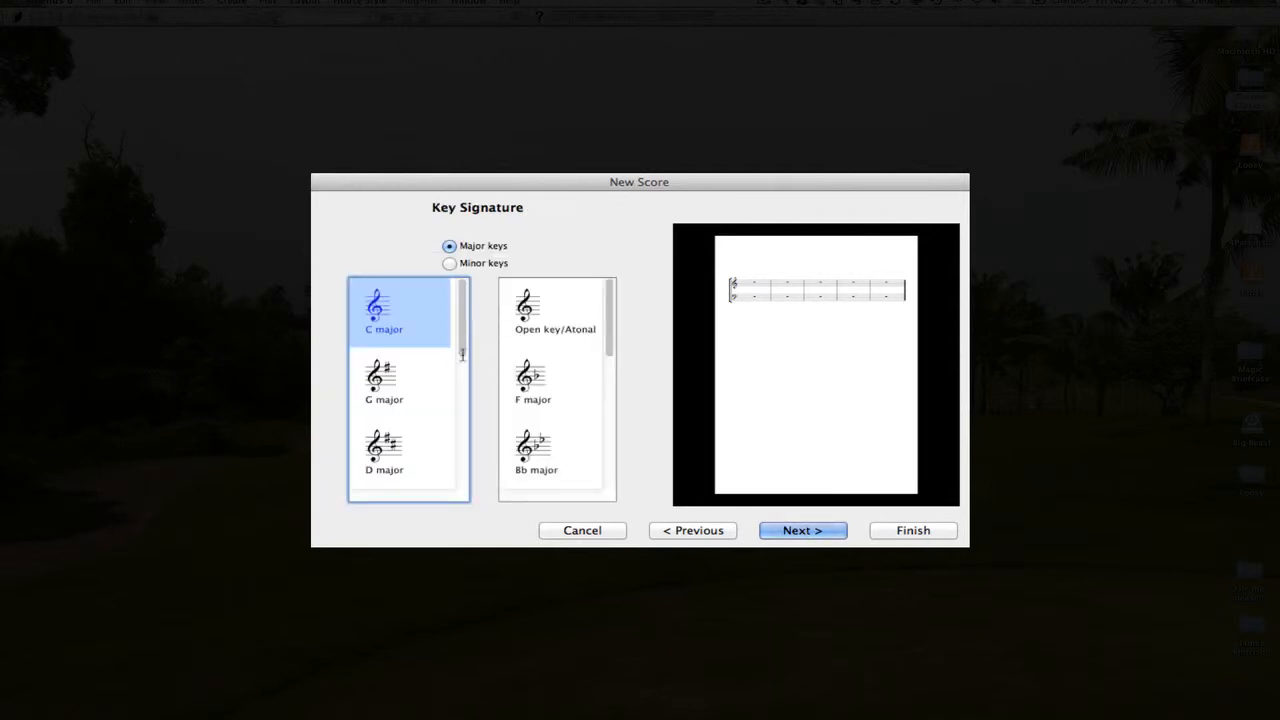
left_click(380, 390)
left_click(816, 530)
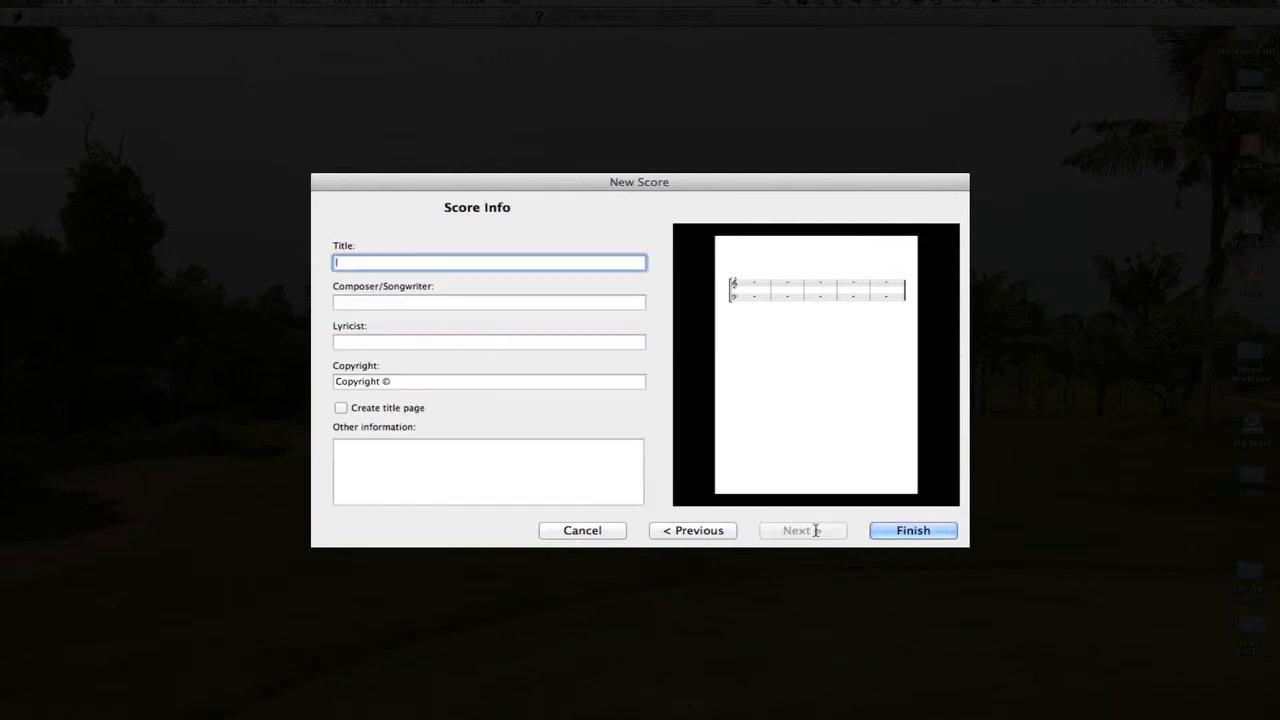
- Title the score Burlesca and enter William Friedmann Bach as its composer
type("Bud")
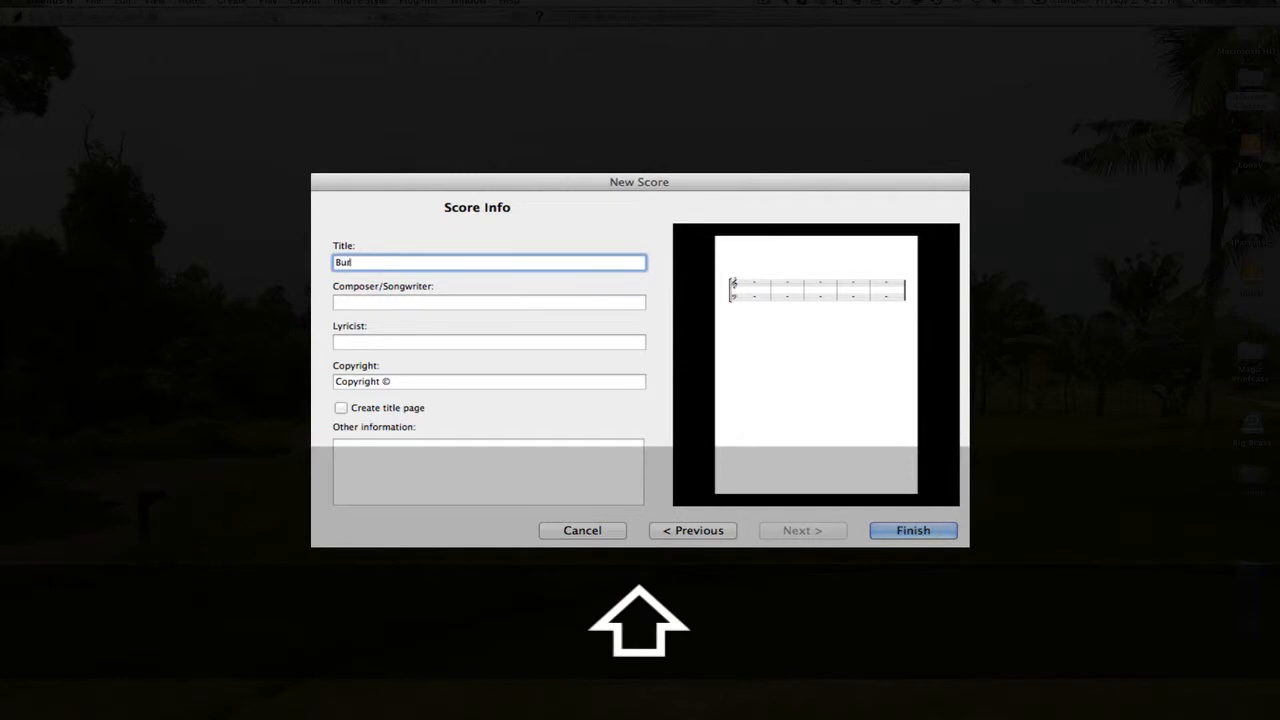
type("lesca")
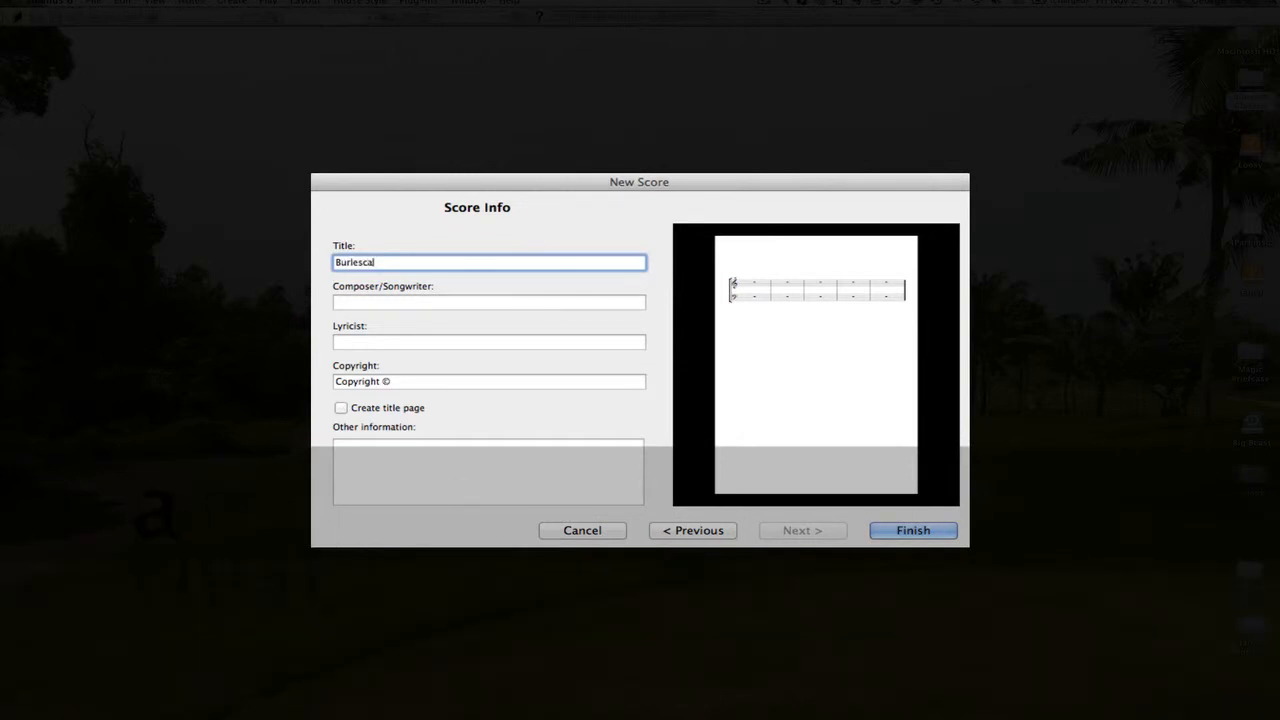
key("Tab")
type("William Fr")
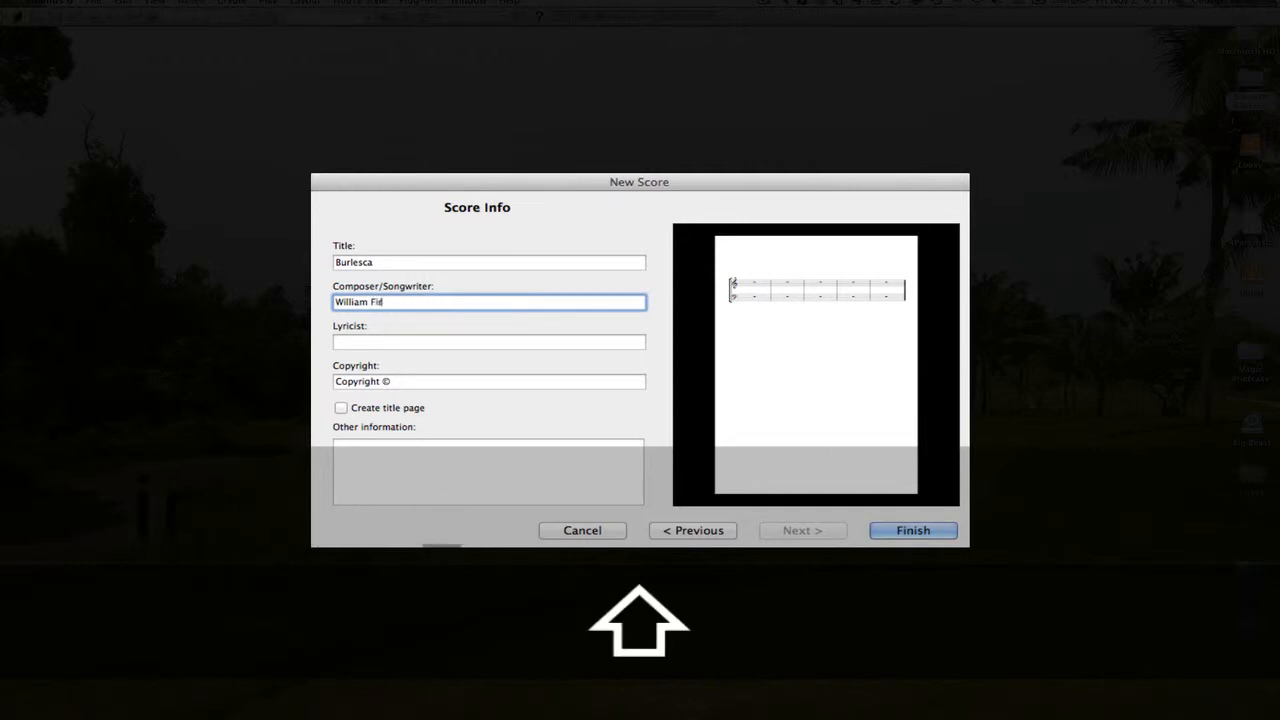
type("i")
type("edma")
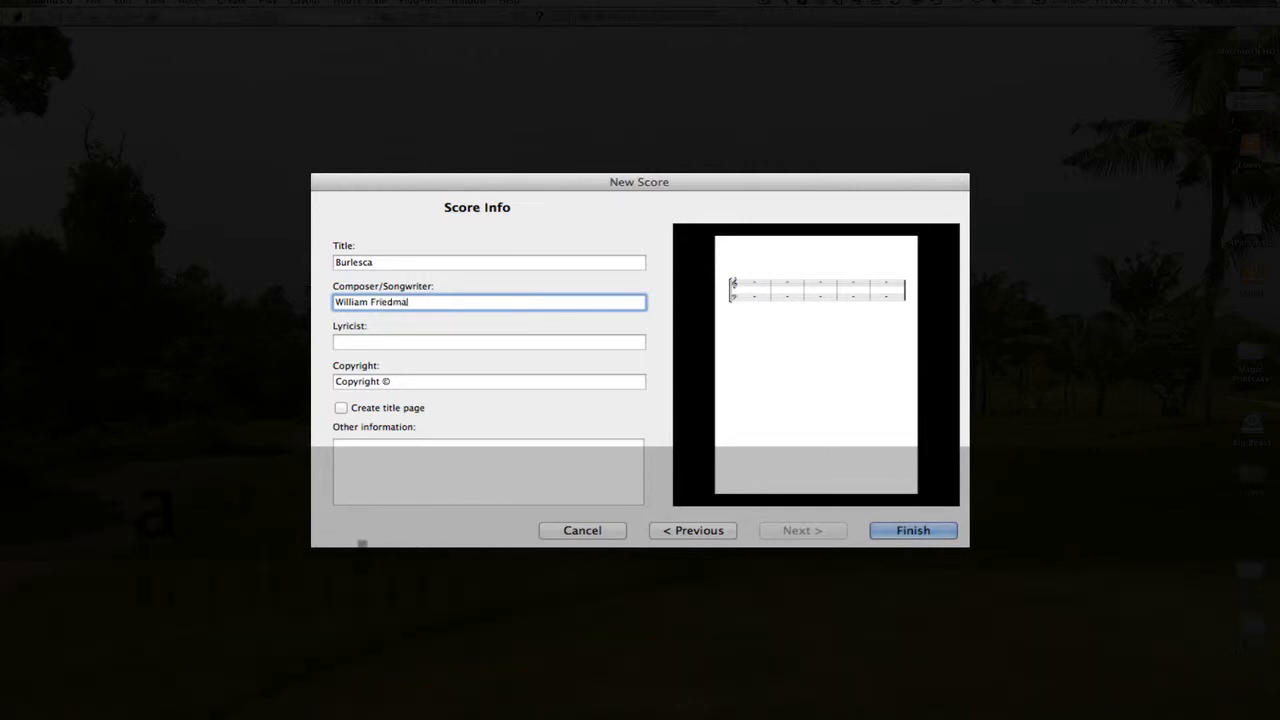
type("nn Bach")
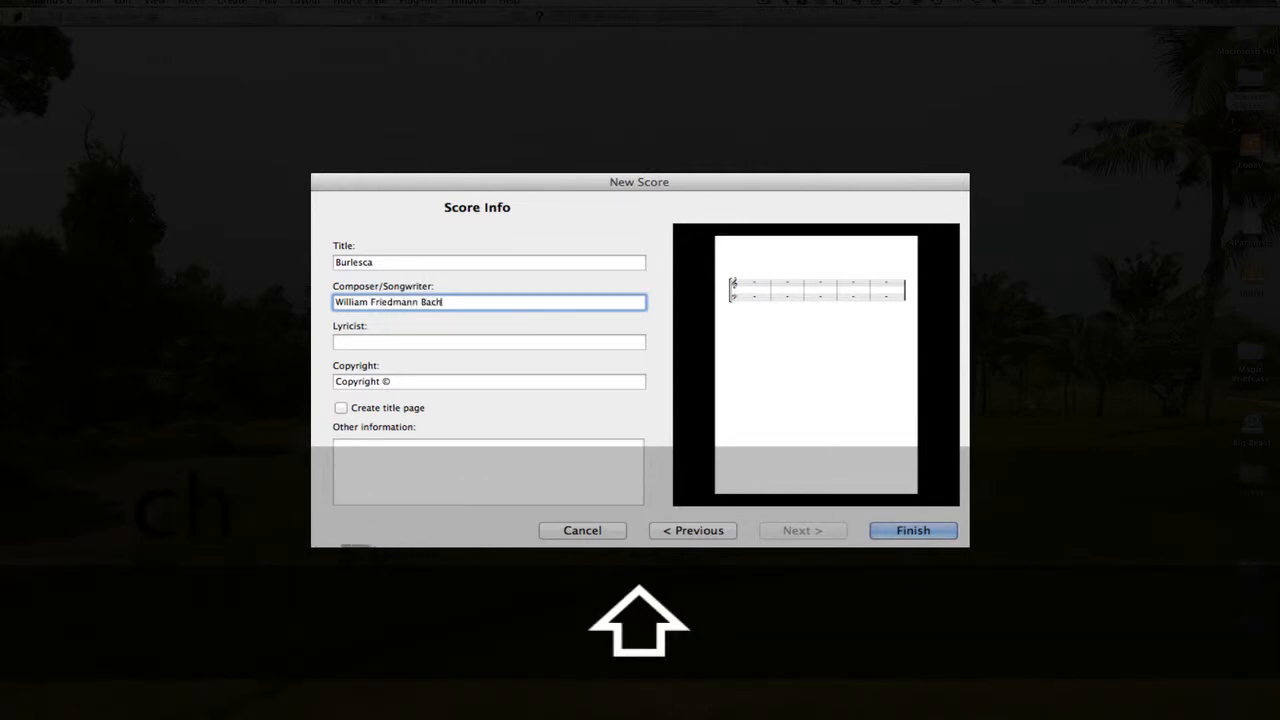
- Replace the copyright text with an "edition by" credit naming the editor and Sibelius, and finish creating the score
key("Tab")
key("Tab")
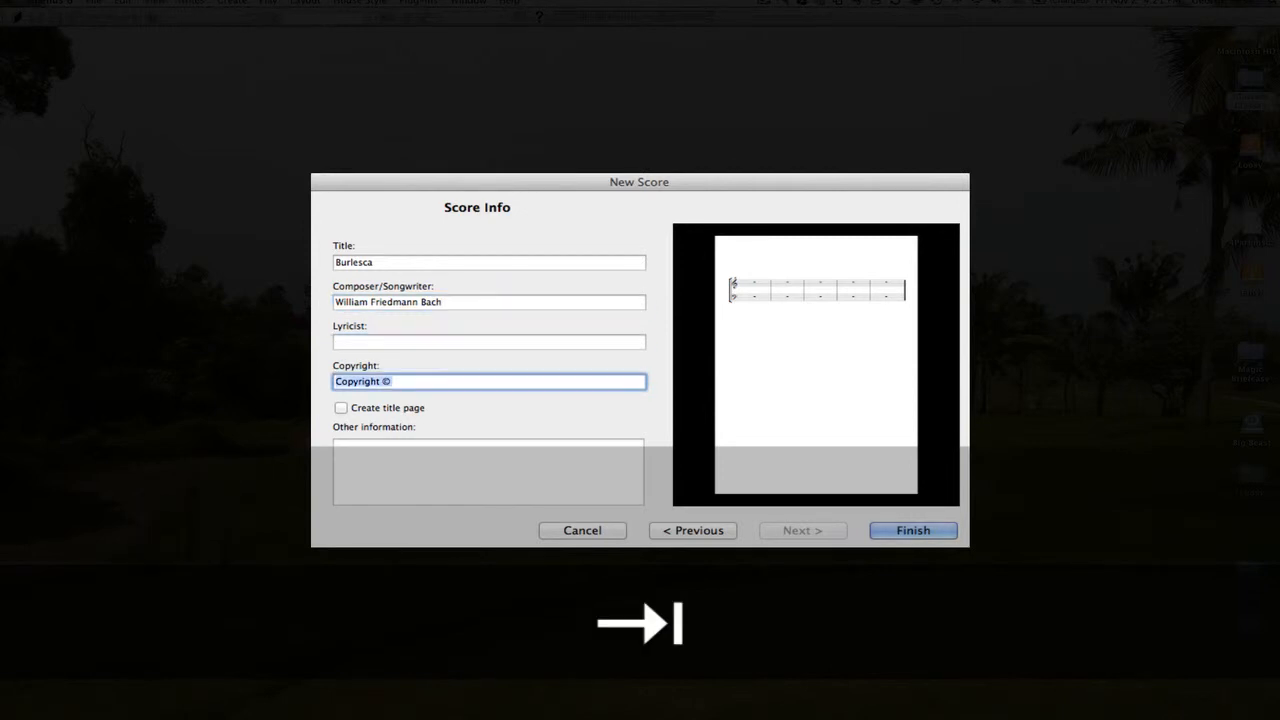
type("edition by G")
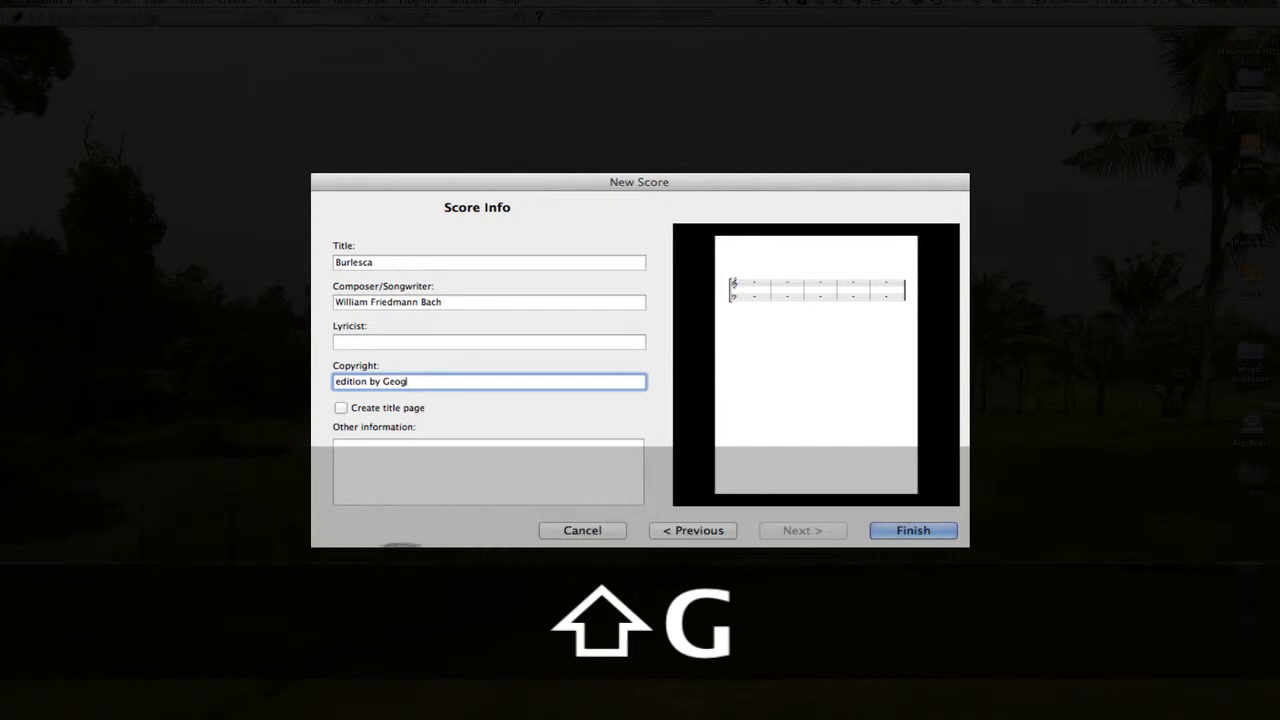
type(". Hess")
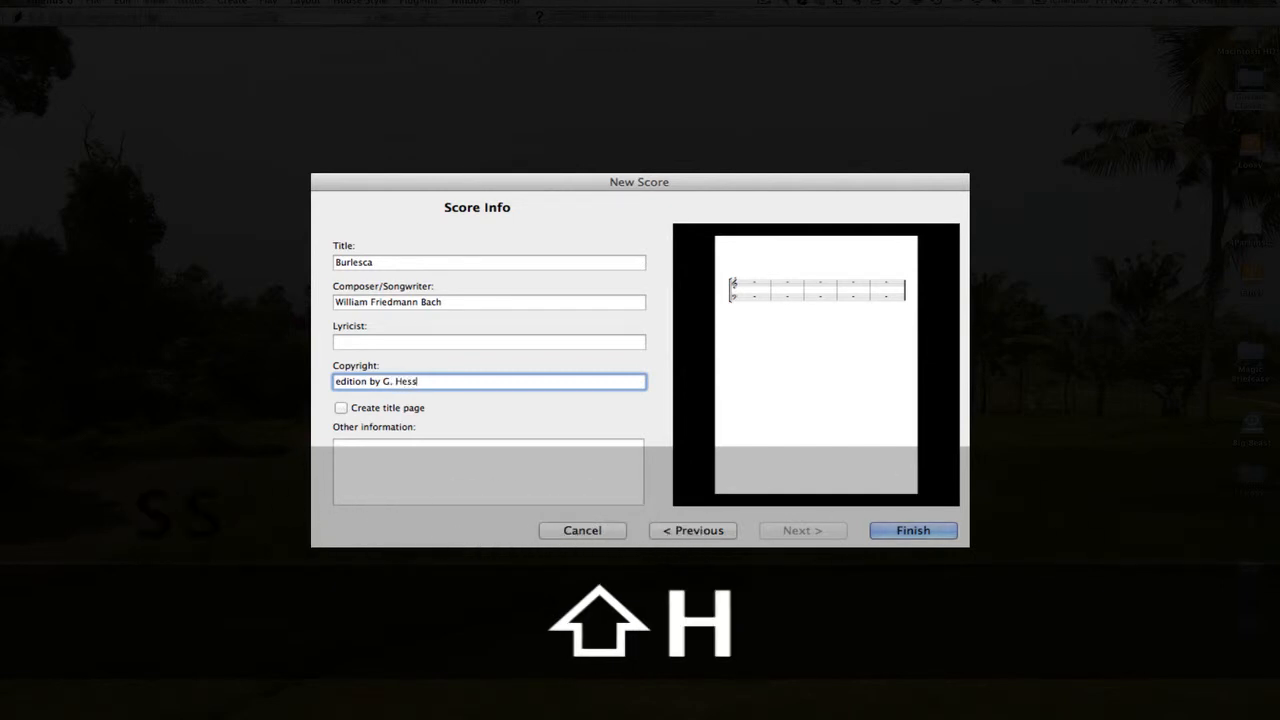
type(" (Sib")
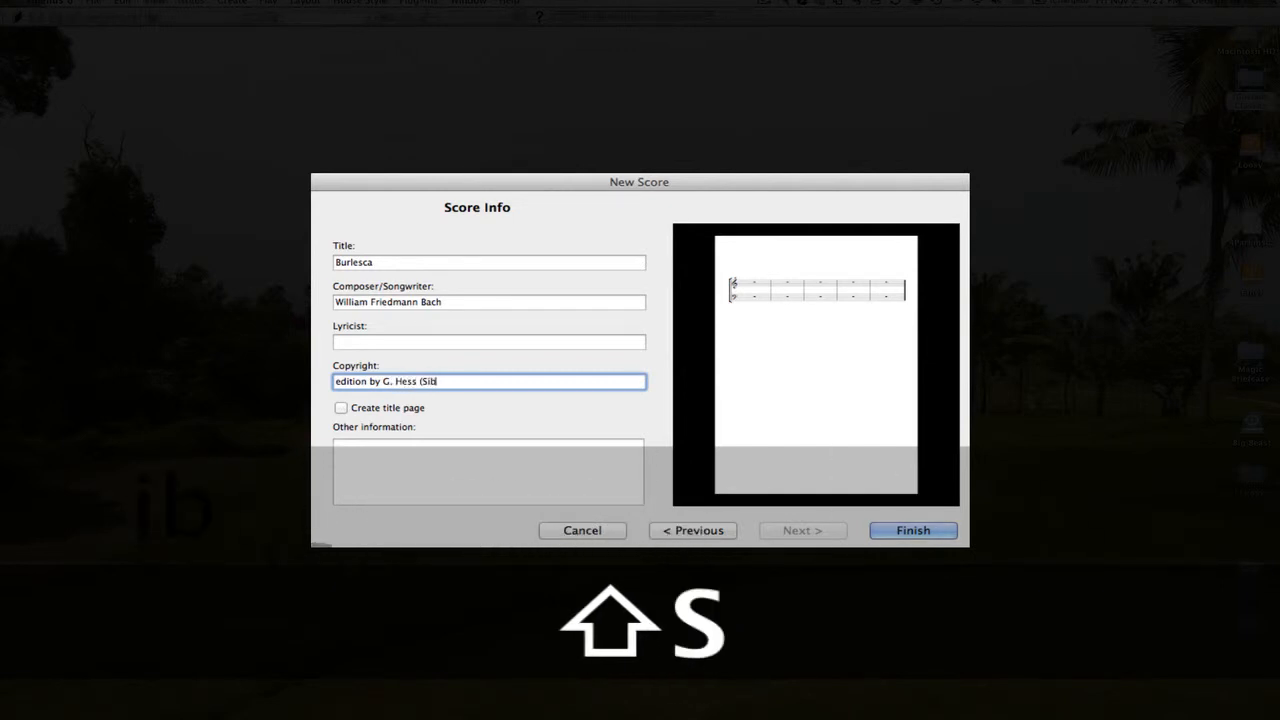
type("elius")
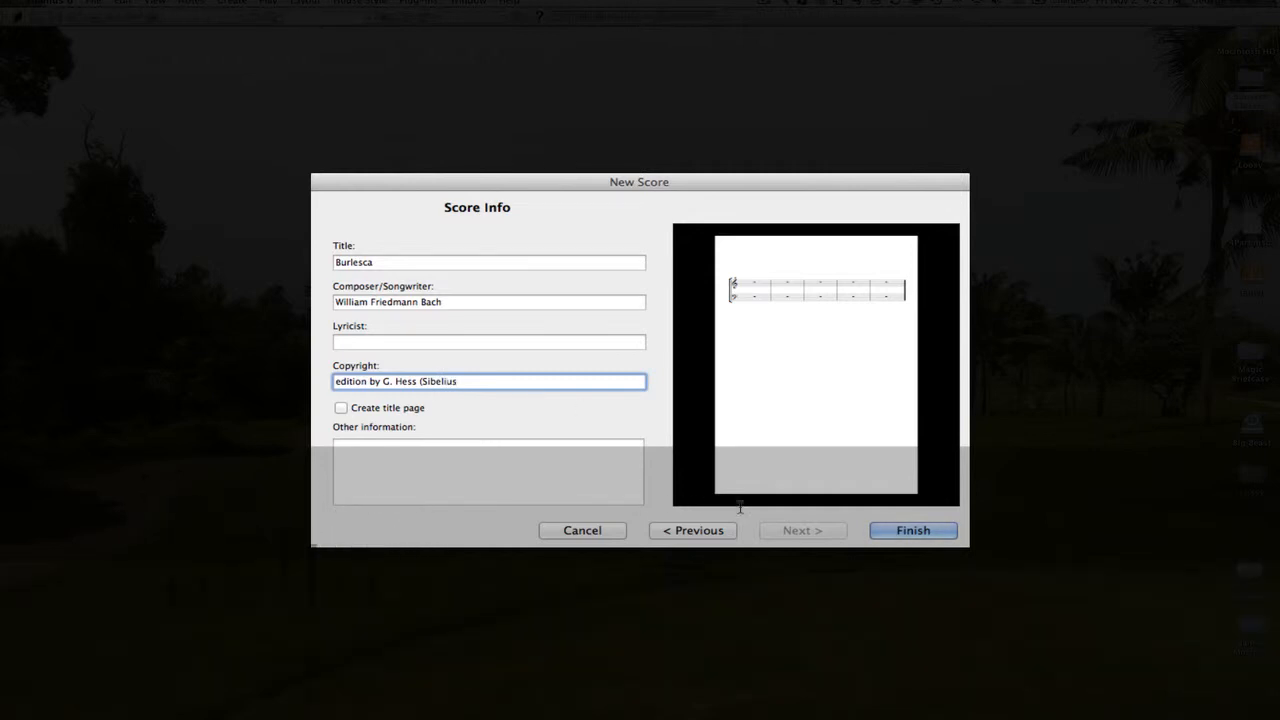
left_click(909, 532)
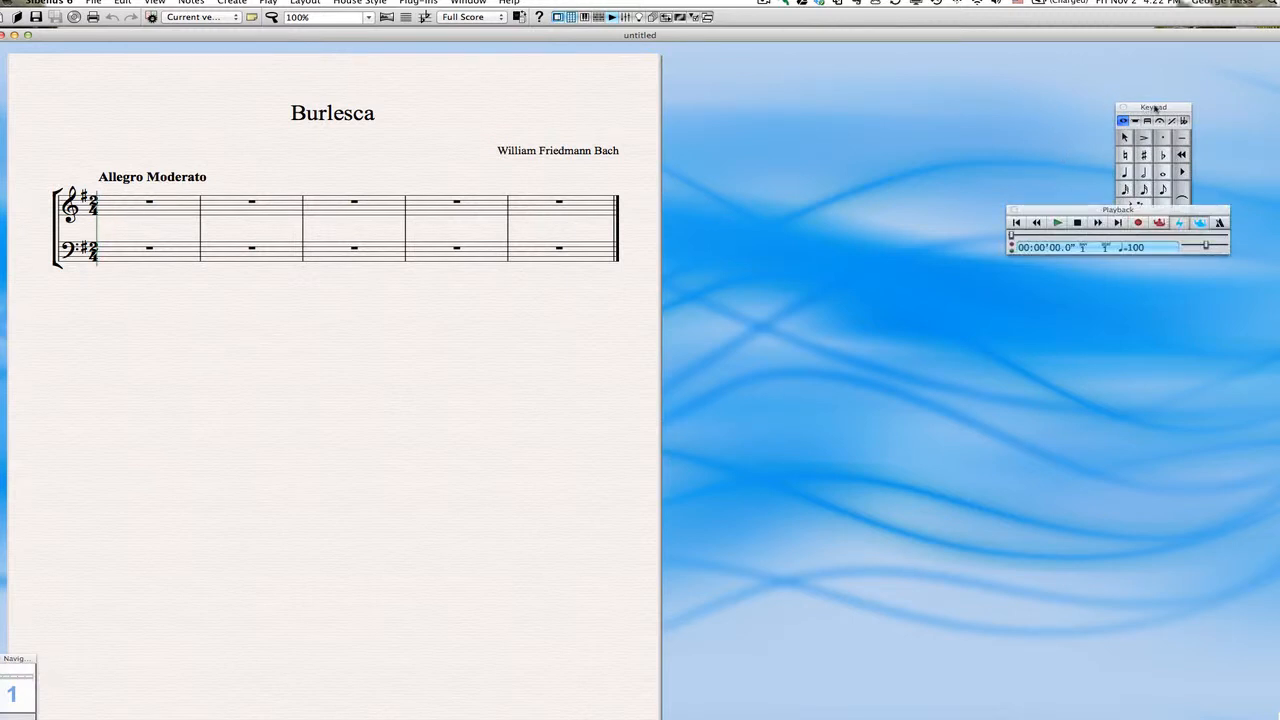
- Move the Keypad beside the page and enter two eighth notes at the start of the clarinet staff, giving the second, an A, a staccato
left_click_drag(1151, 107, 769, 138)
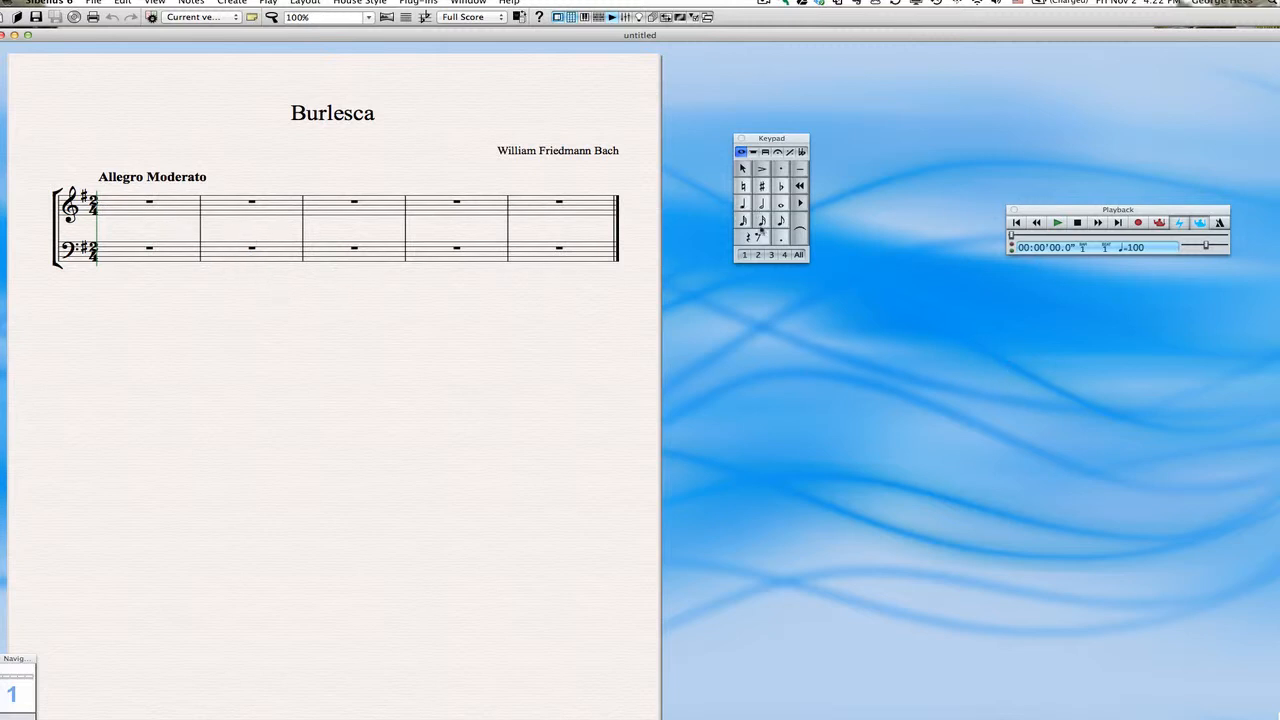
left_click(781, 222)
left_click(112, 205)
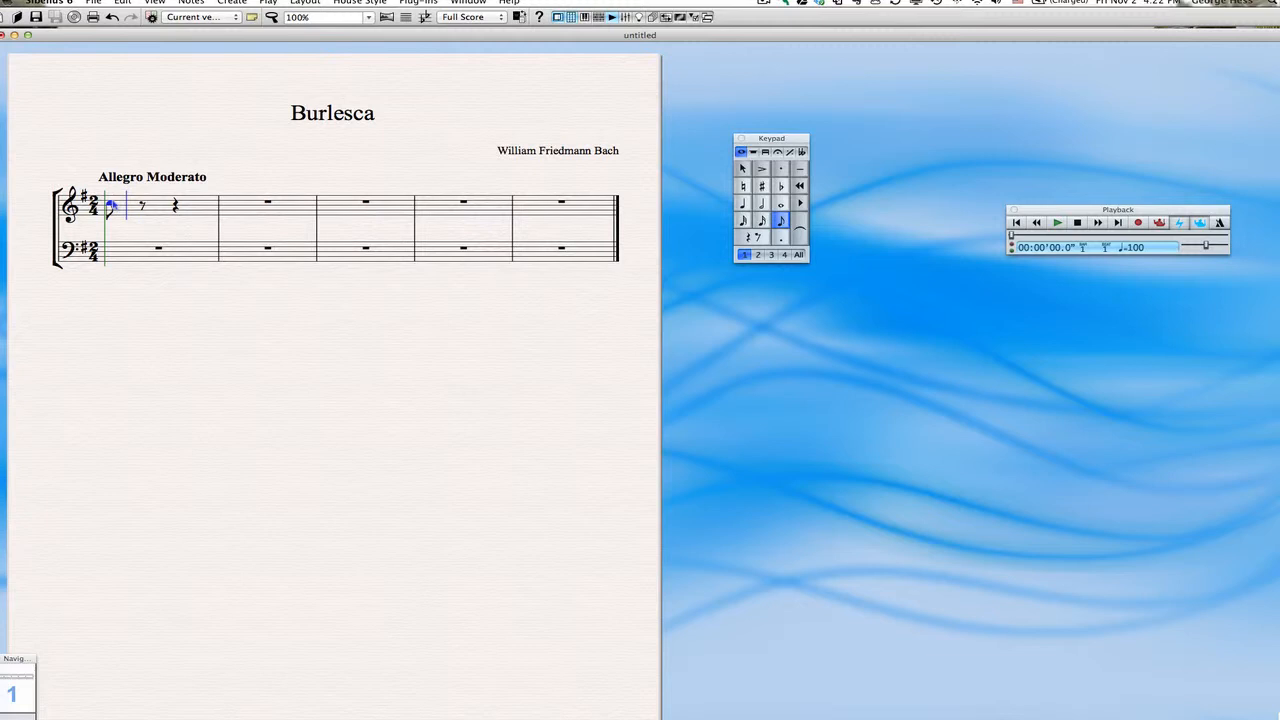
key("KP_Divide")
key("a")
key("KP_Divide")
- Switch the score to transposed pitch so the clarinet part is shown as written
left_click(425, 18)
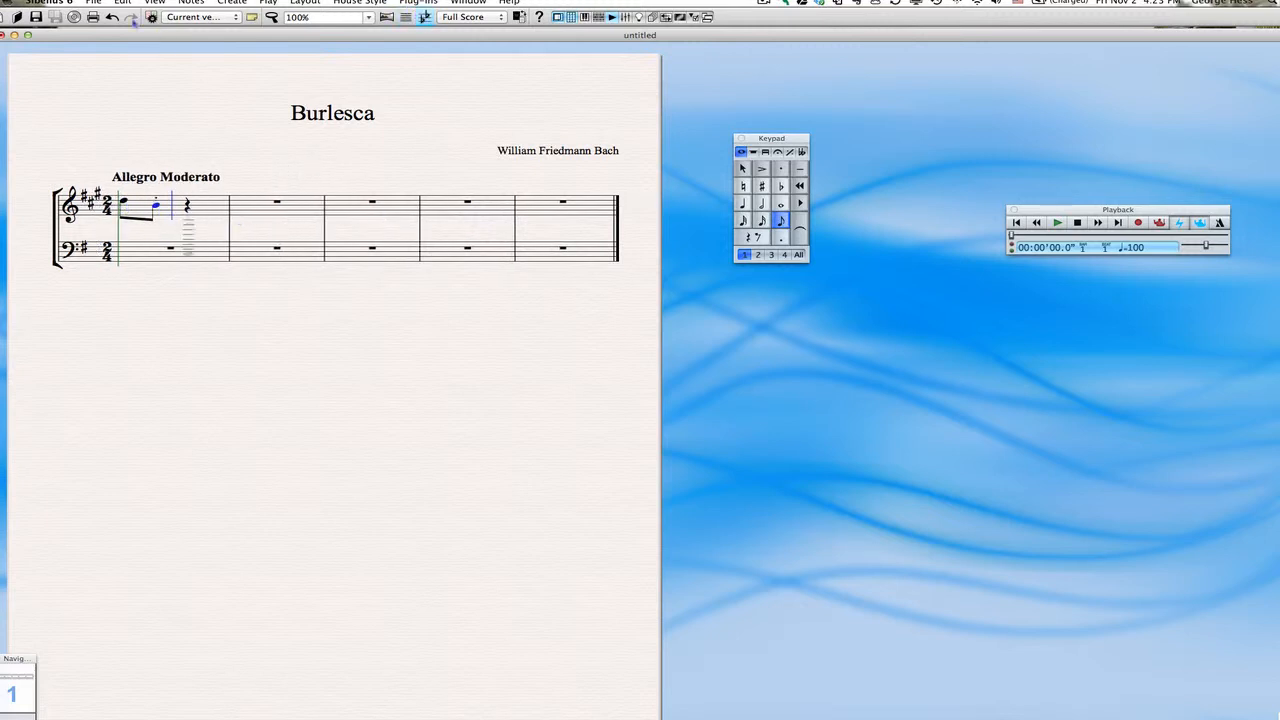
- Set the note input preferences for transposing staves to input written pitches
left_click(55, 3)
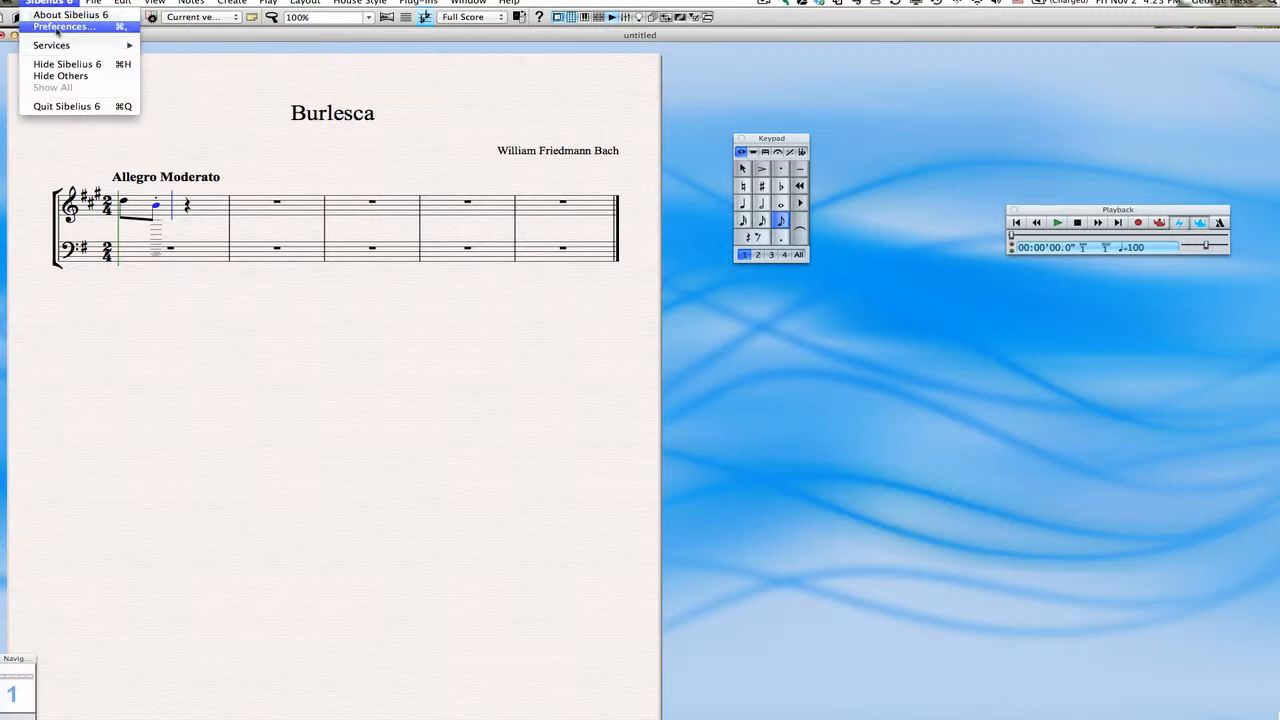
left_click(57, 27)
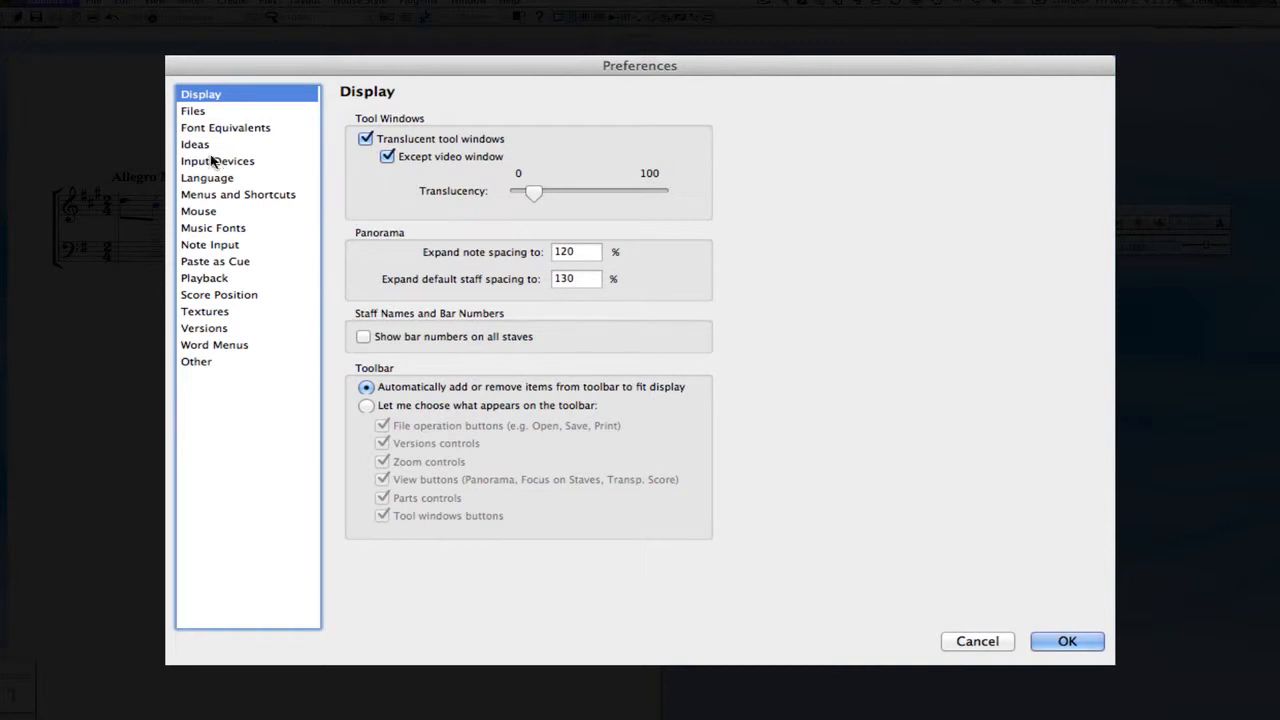
left_click(232, 249)
left_click(380, 298)
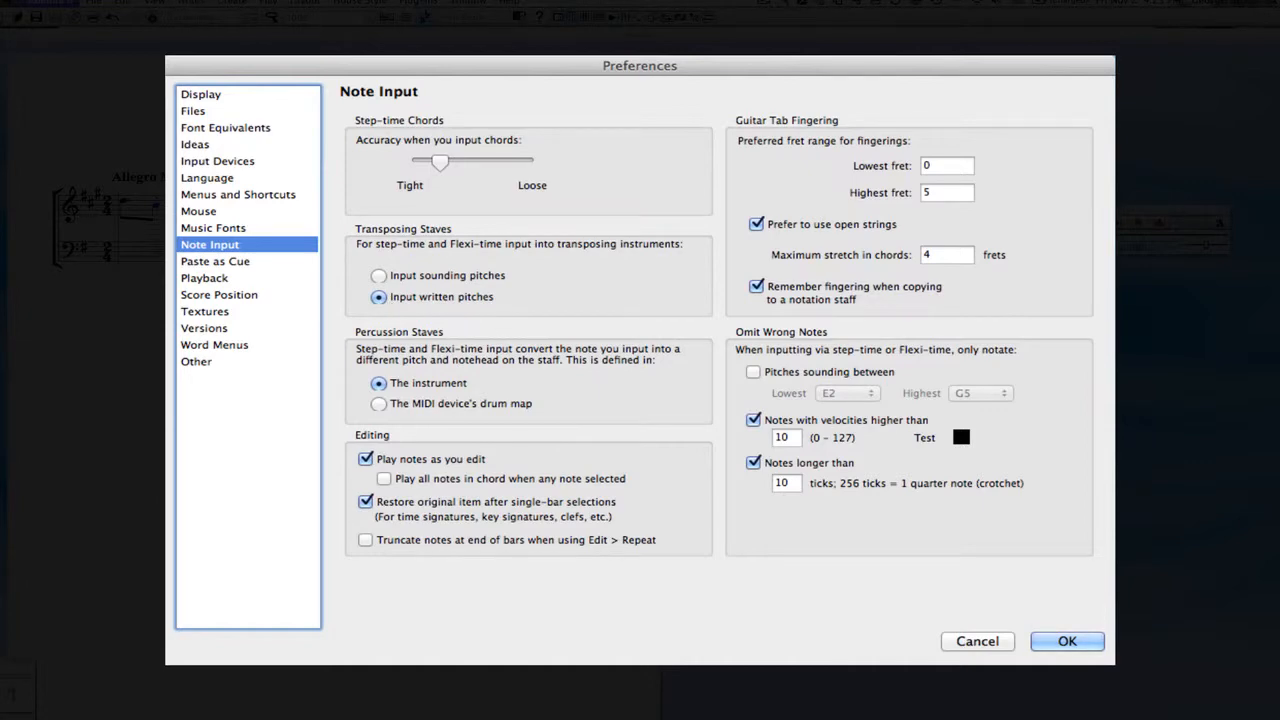
left_click(1066, 641)
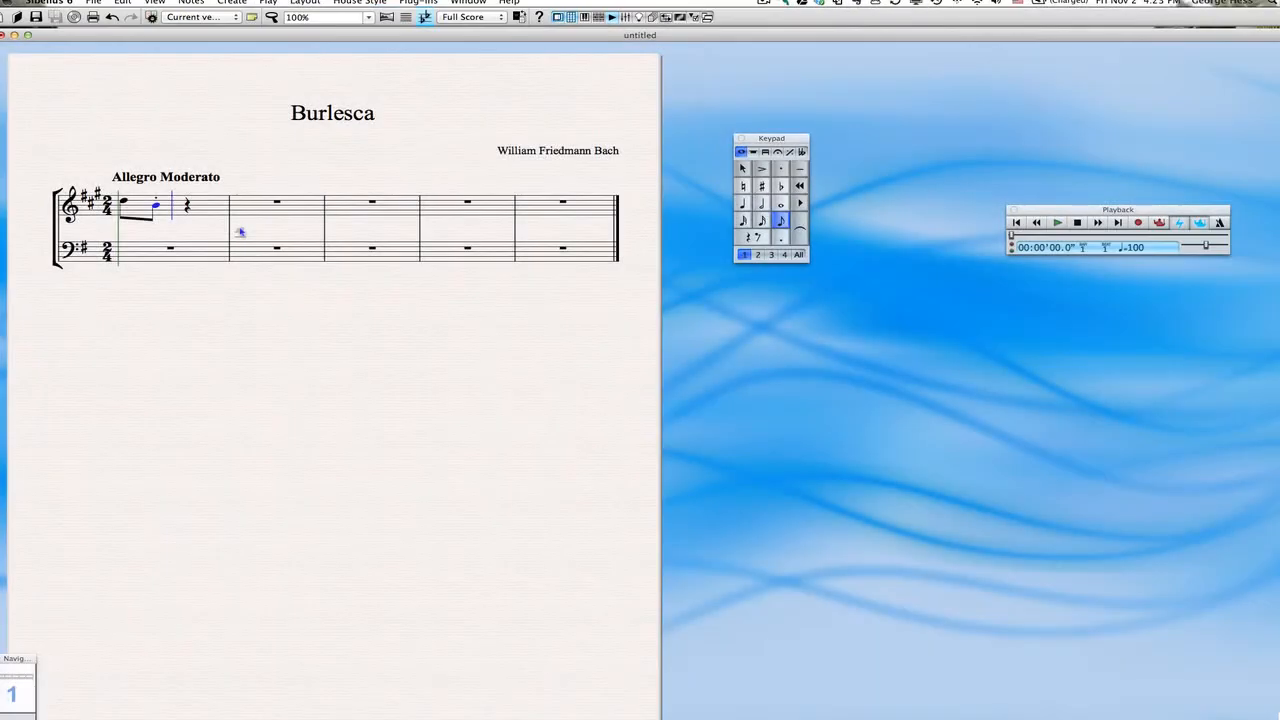
- Delete the two eighth notes in the clarinet's first bar and select the opening rest
key("BackSpace")
key("BackSpace")
key("a")
key("BackSpace")
key("Left")
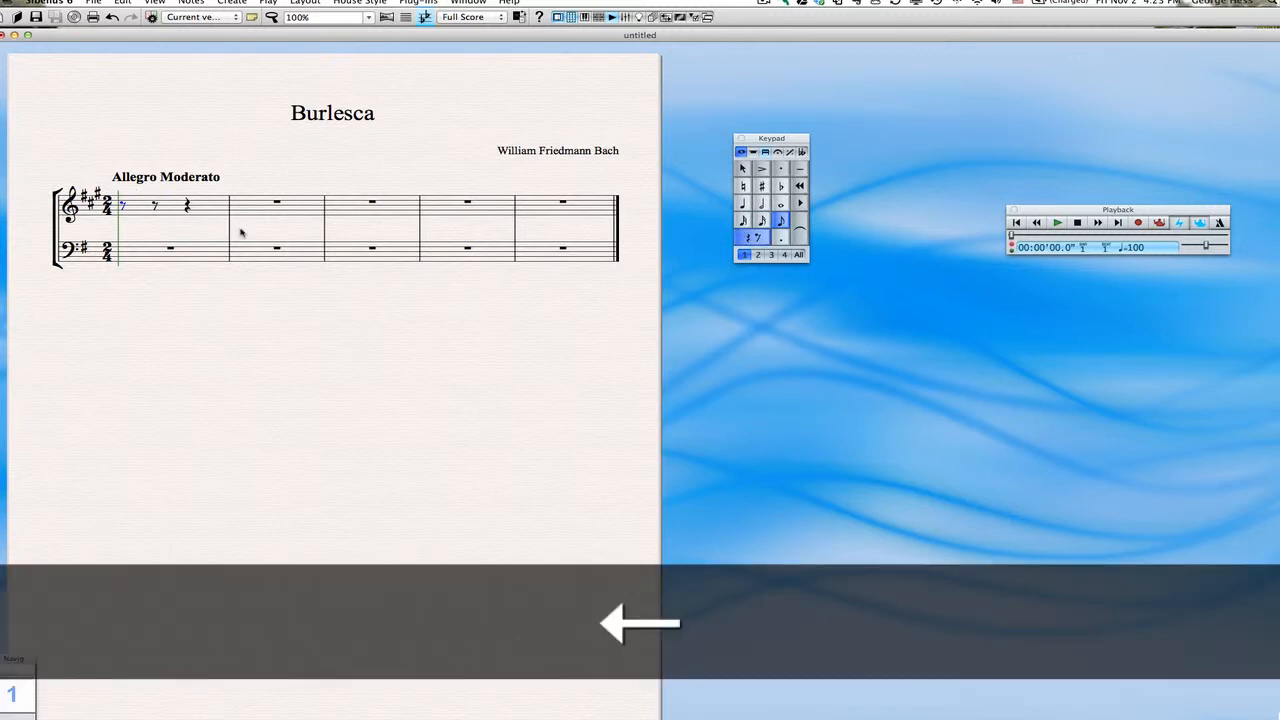
- Enter eighth notes C, A, G and B in the clarinet's first bar, with staccato on the A and B
key("c")
key("/")
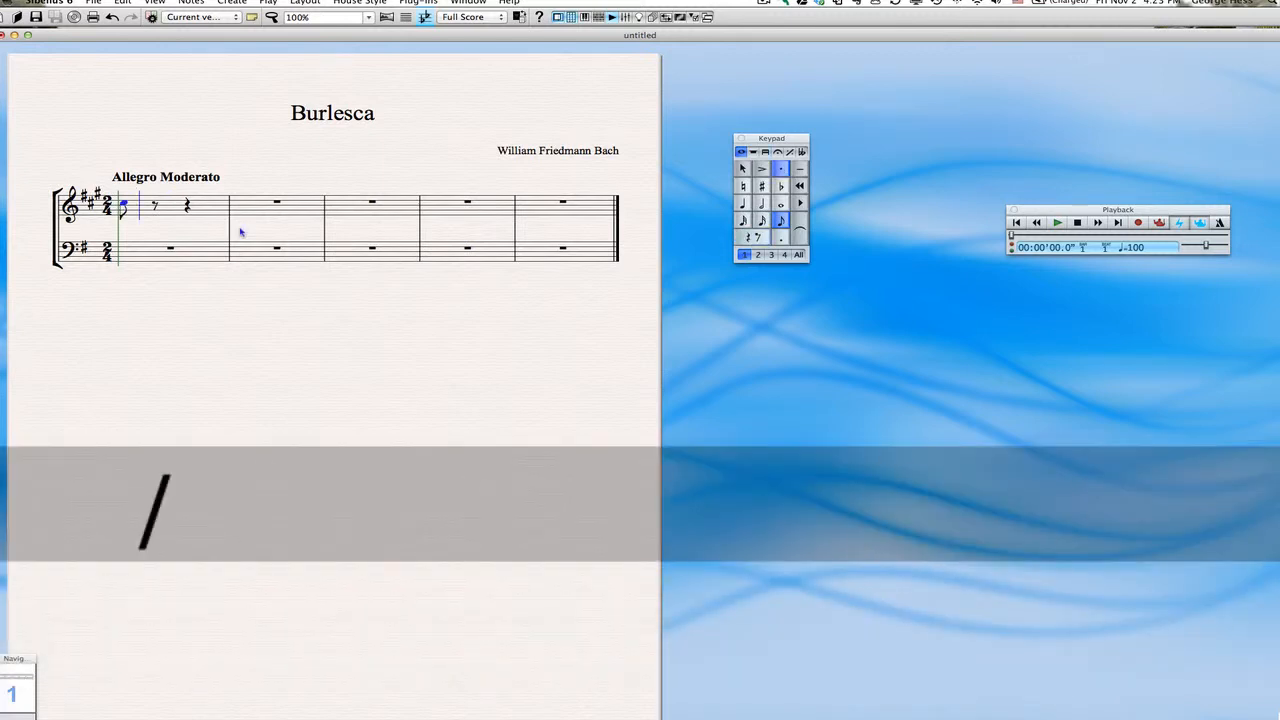
key("b")
key("/")
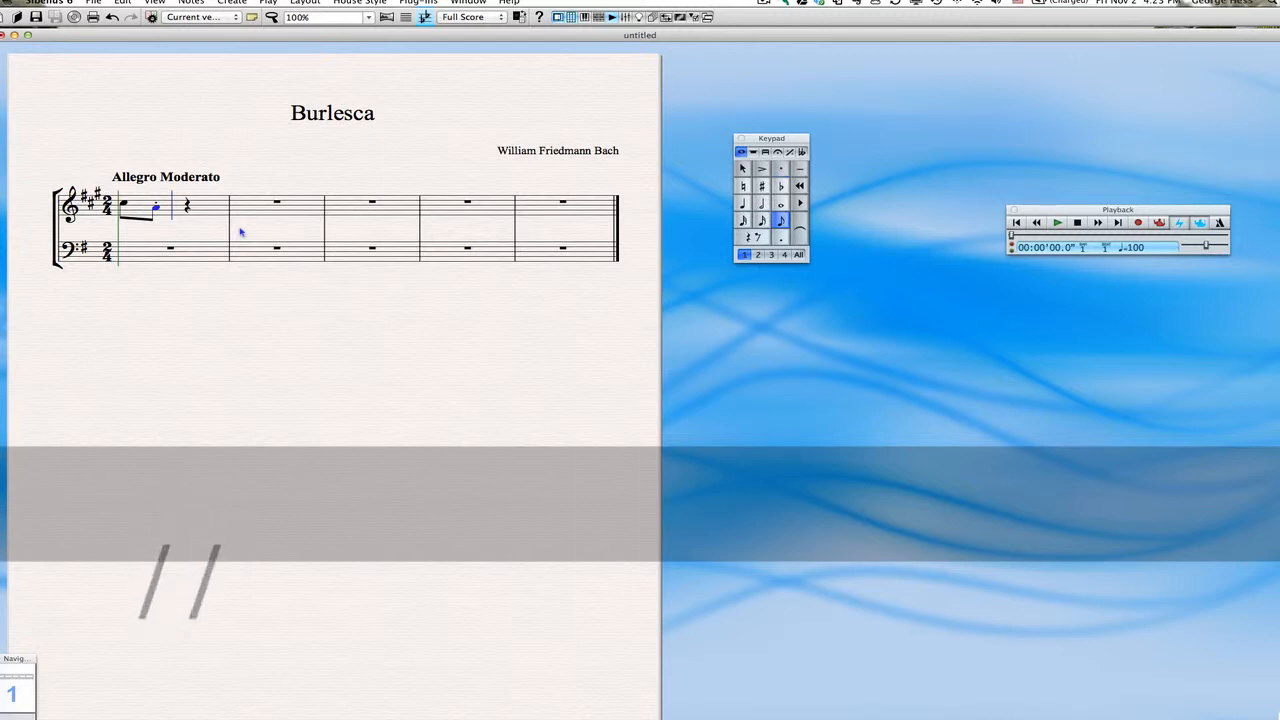
key("g")
key("/")
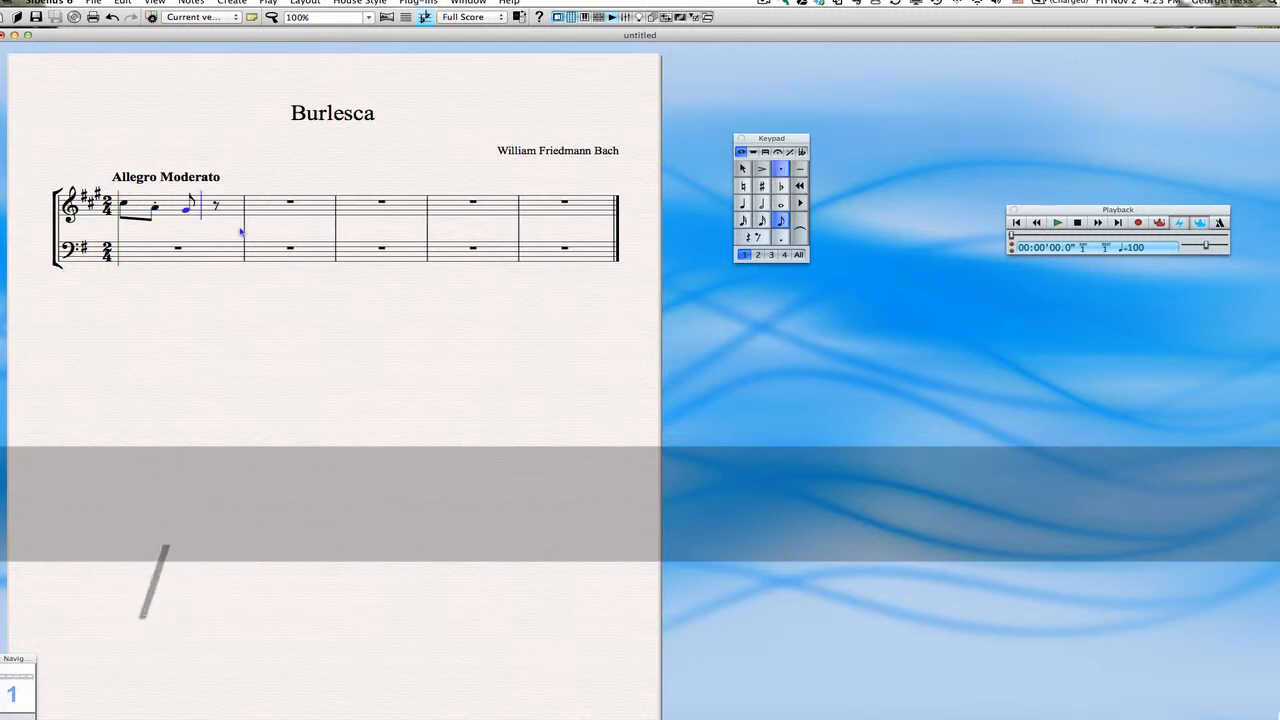
key("b")
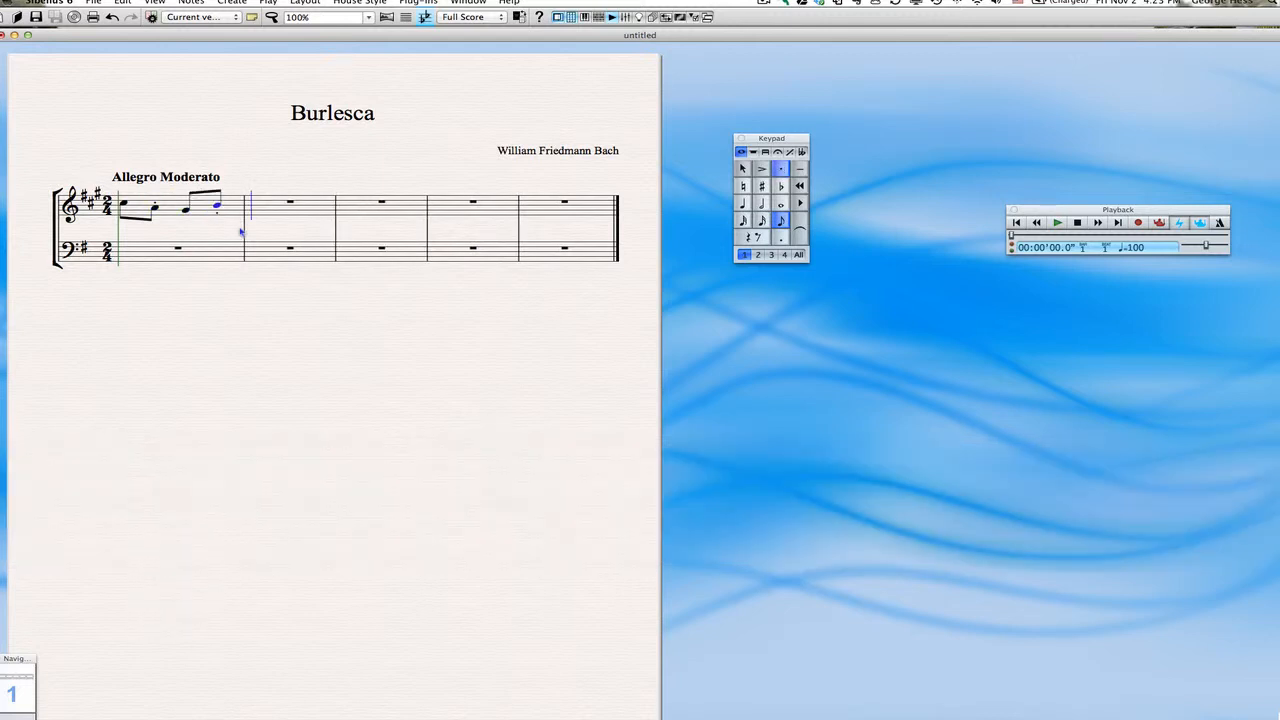
- Fill the clarinet's second bar with a plain eighth-note A followed by ascending sixteenths B, C, D, E, F and G
key("slash")
key("a")
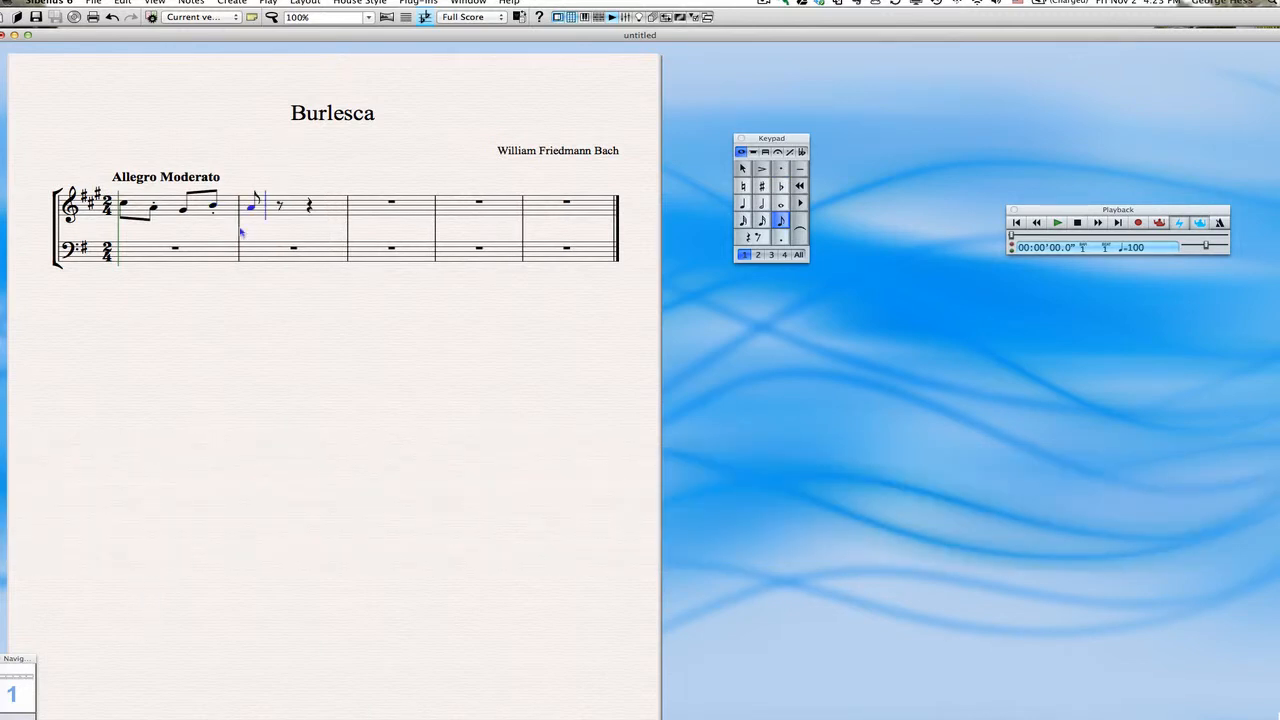
key("2")
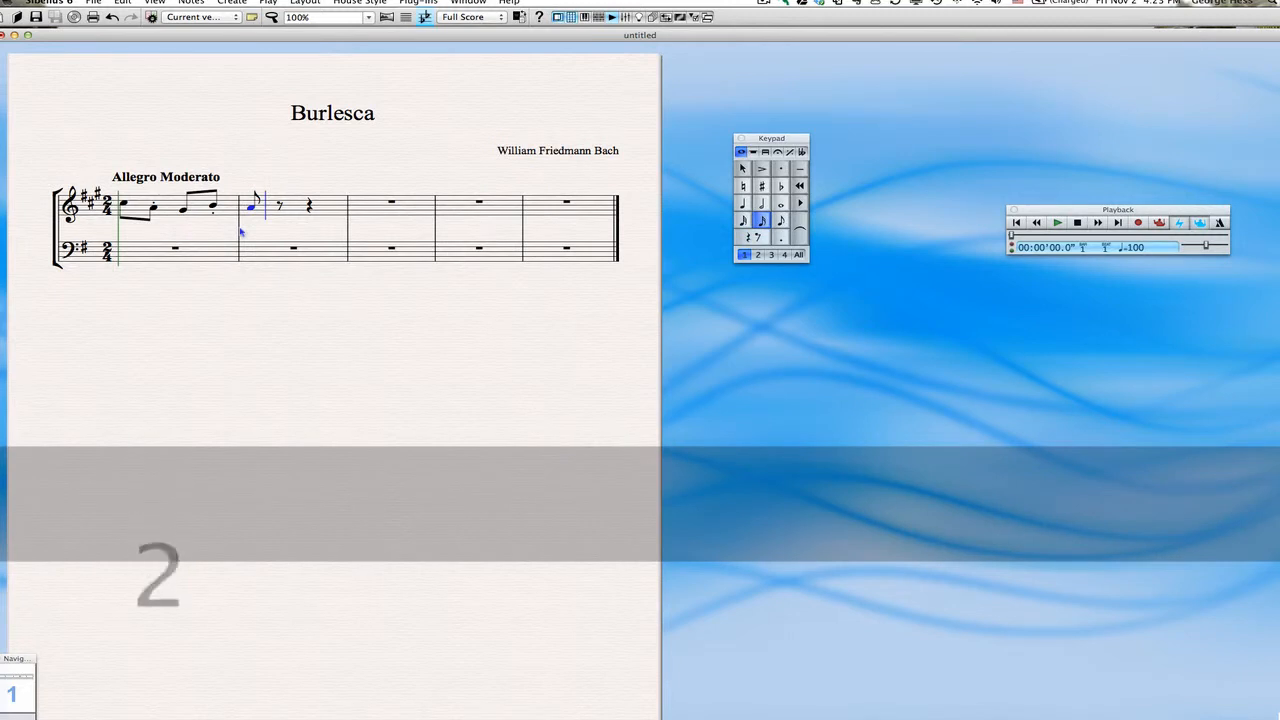
key("b")
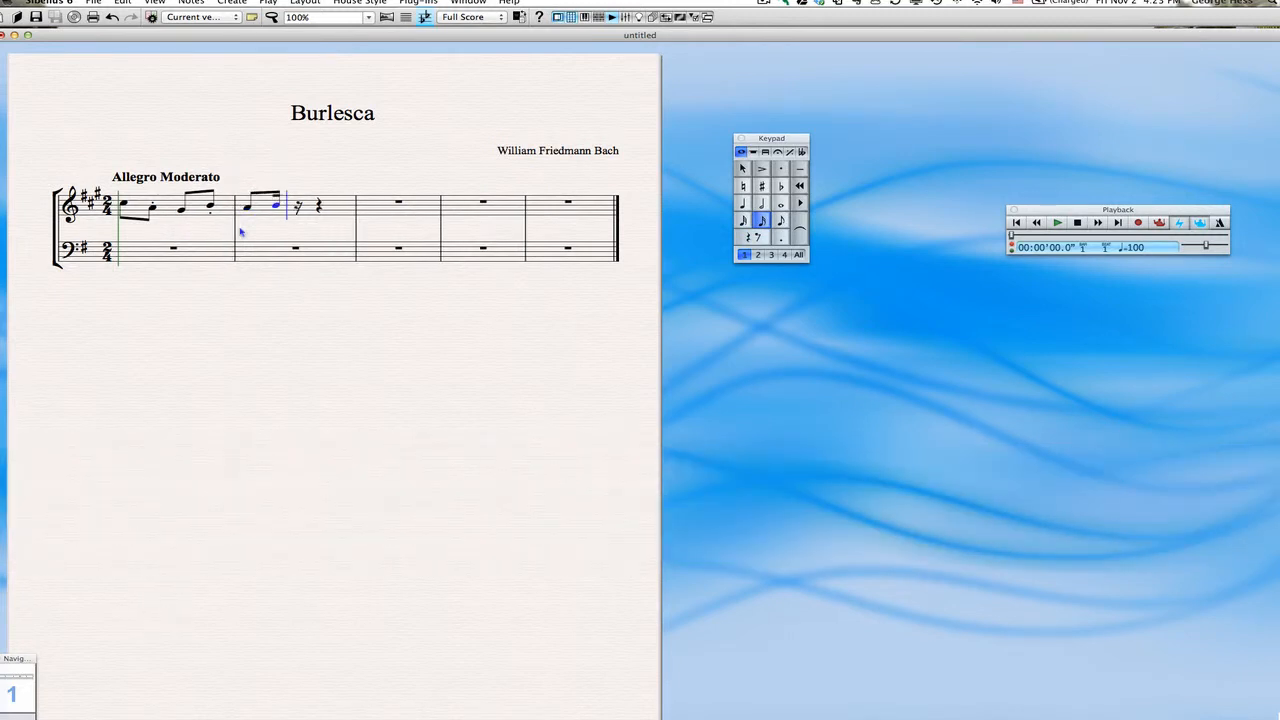
key("c")
key("d")
key("e")
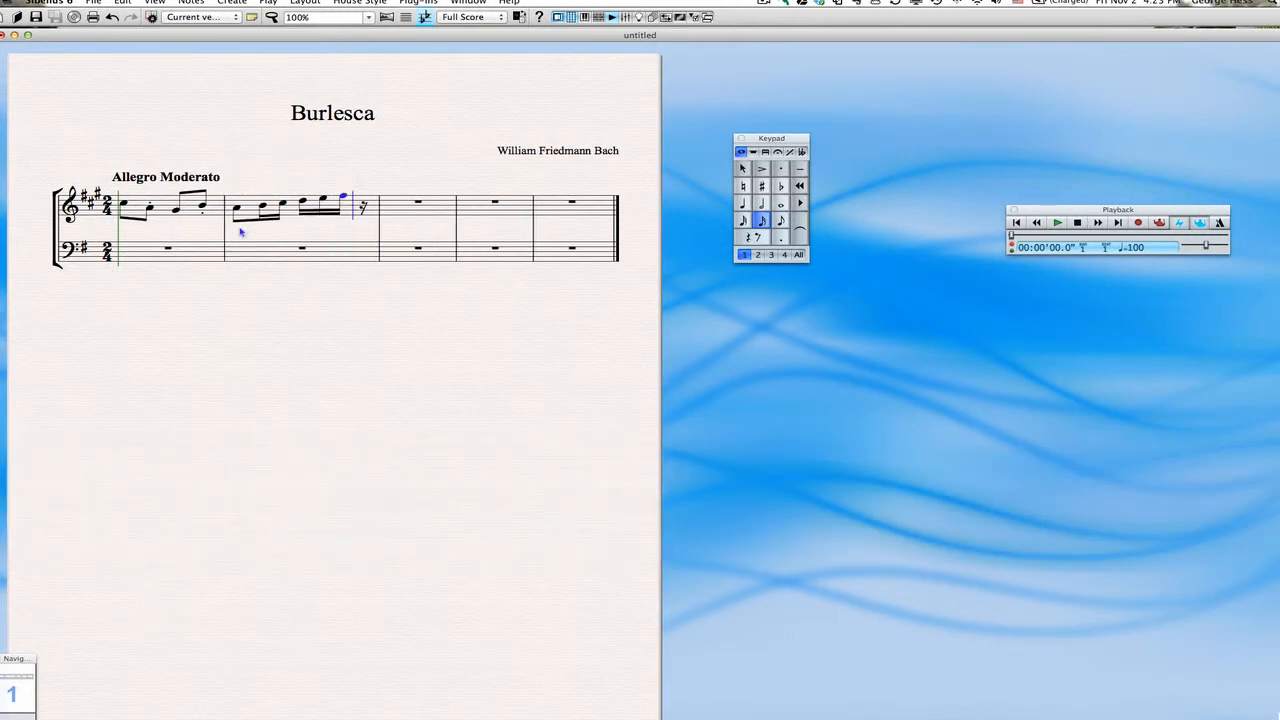
key("f")
- Enter eighth notes A, F, E and D in the clarinet's third bar, with staccato on the F and D and no sharp on the D
key("3")
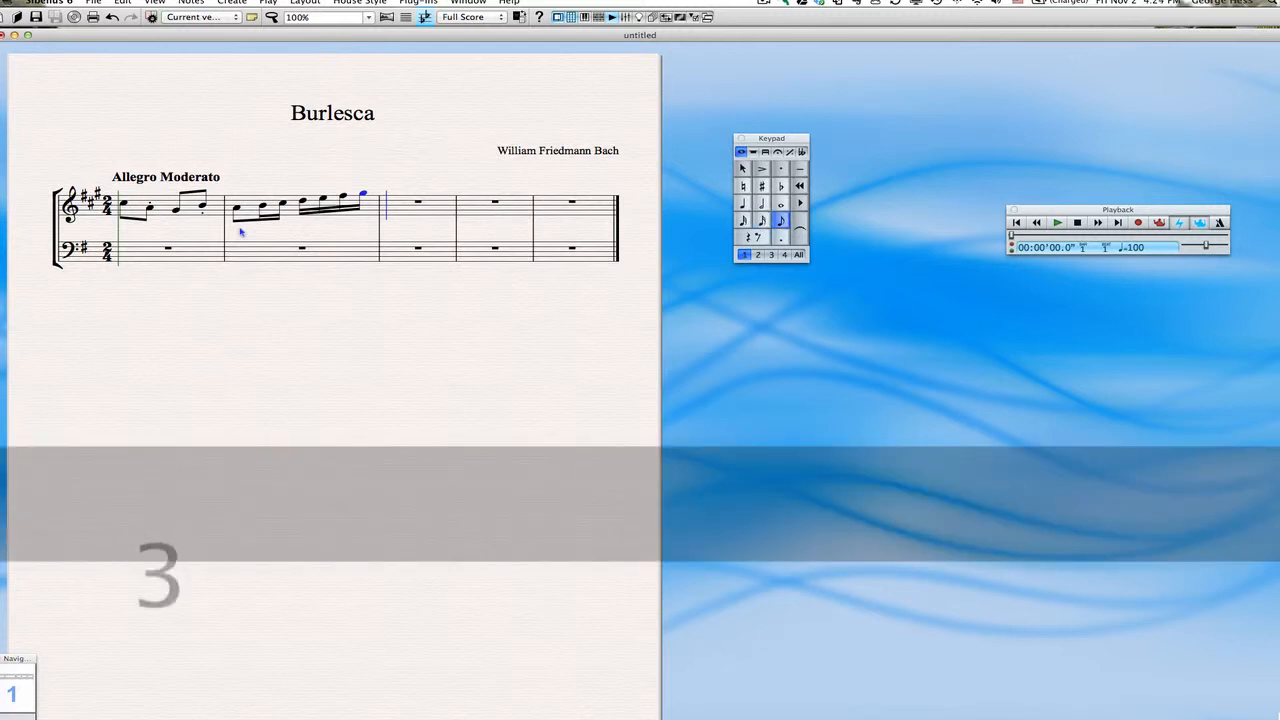
key("a")
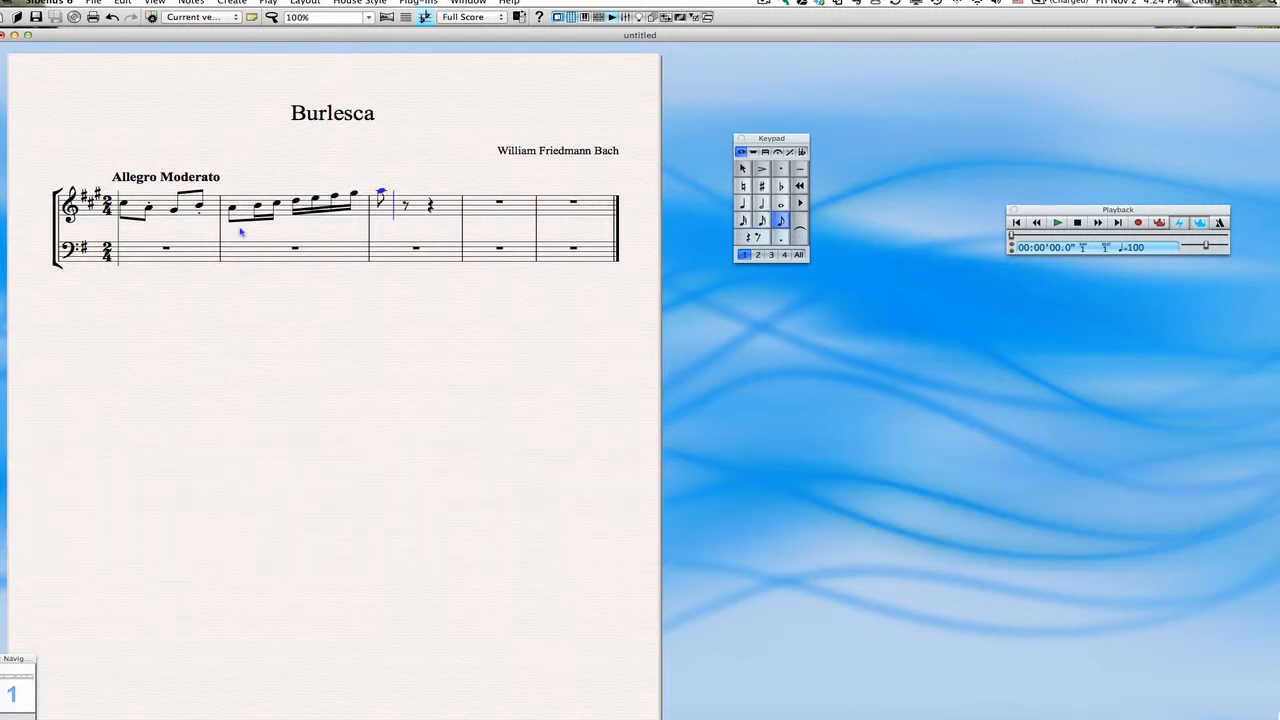
key("slash")
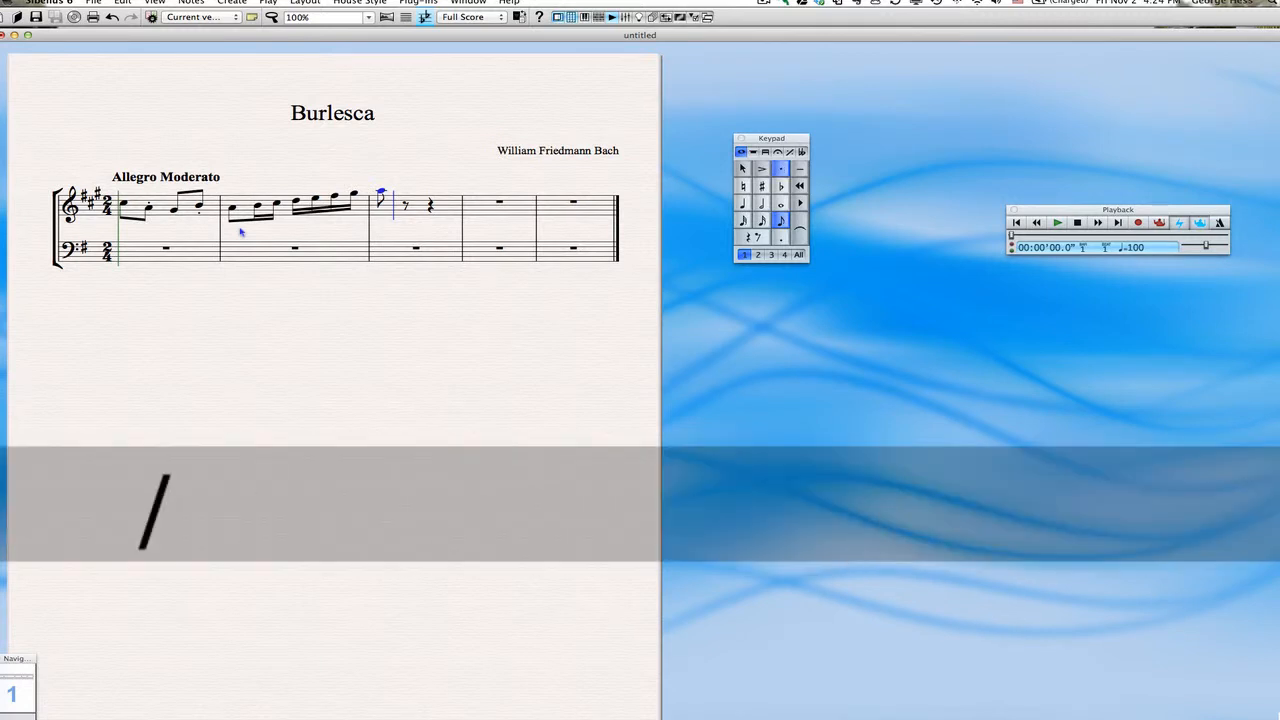
key("g")
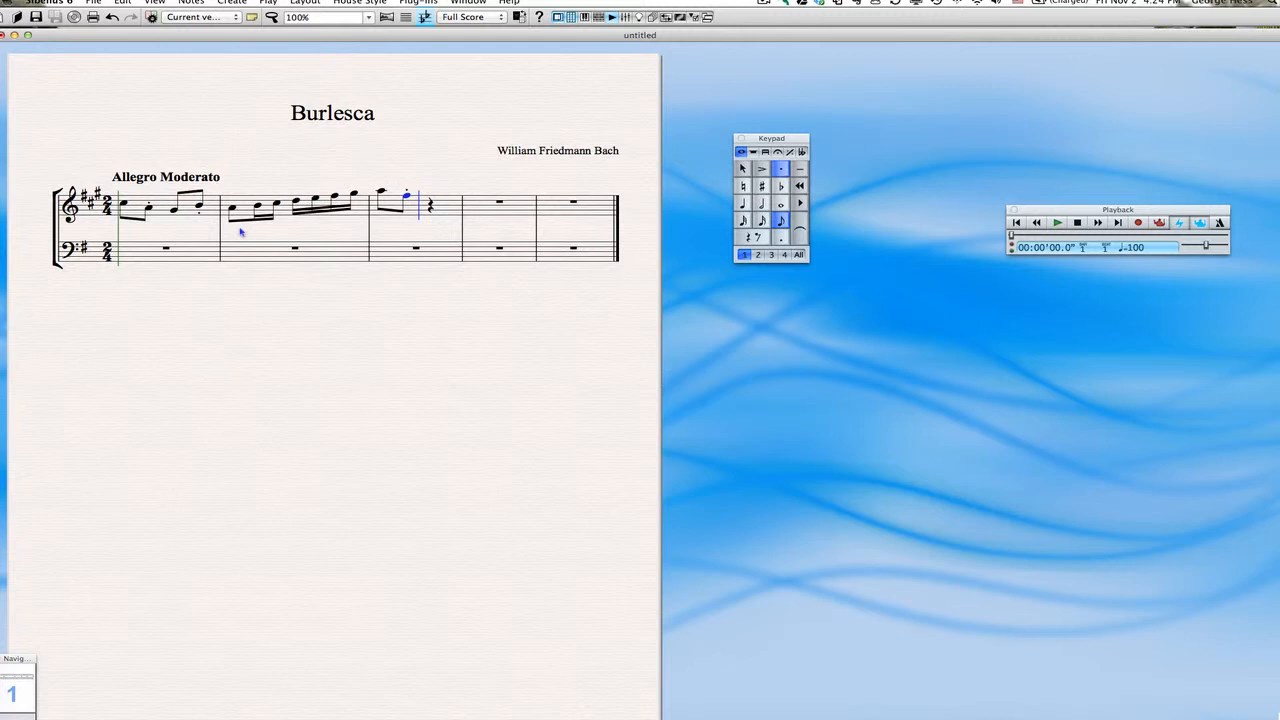
key("slash")
key("e")
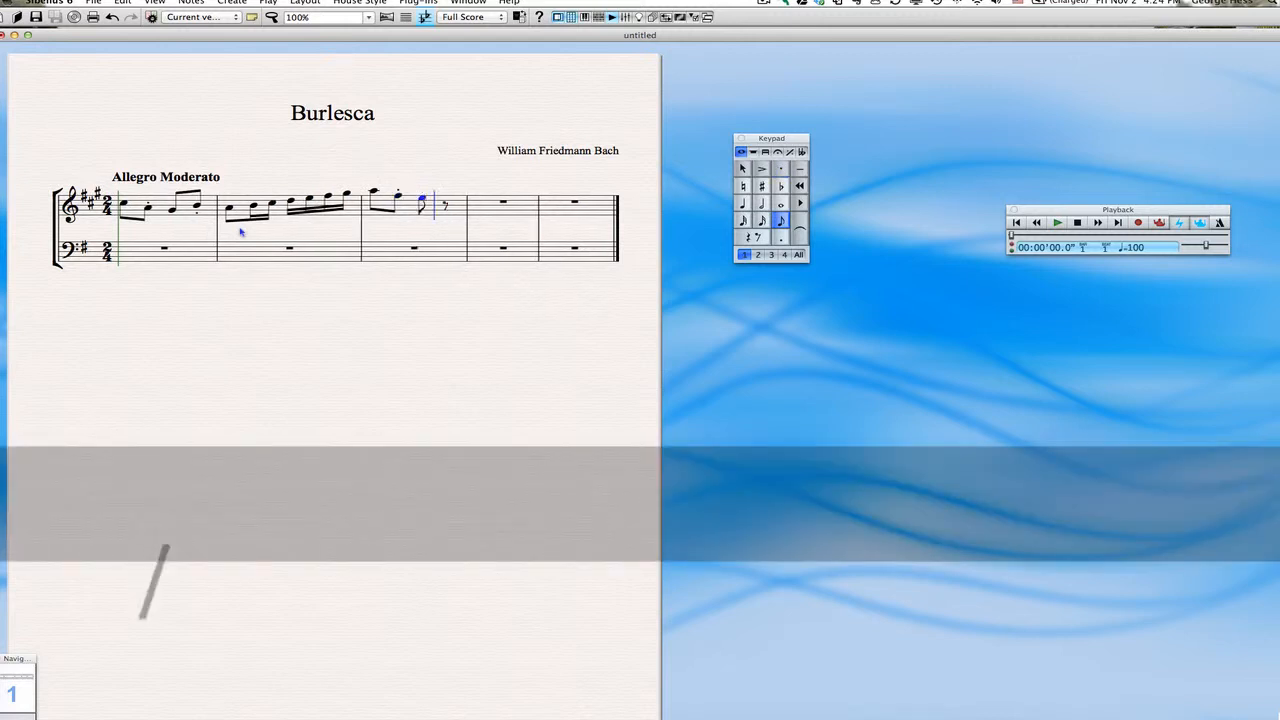
key("slash")
key("d")
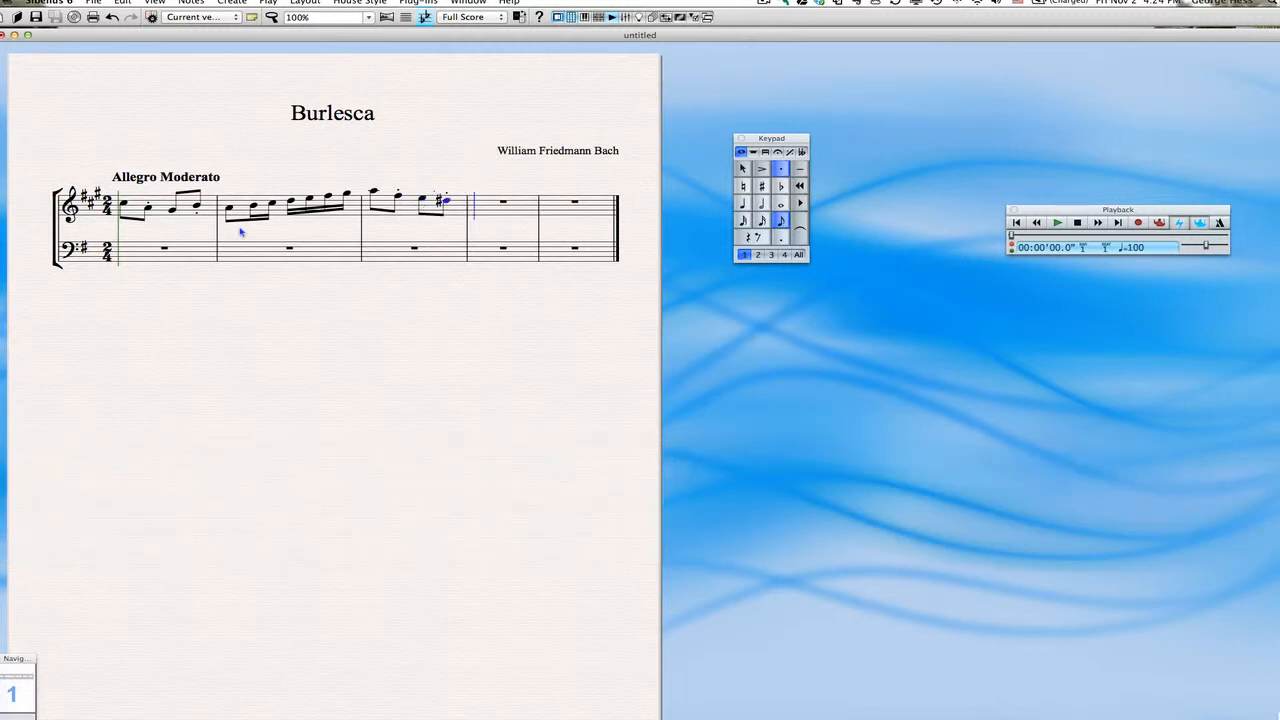
key("8")
key("slash")
- Start the clarinet's fourth bar with a plain eighth-note D and a sixteenth-note C
key("e")
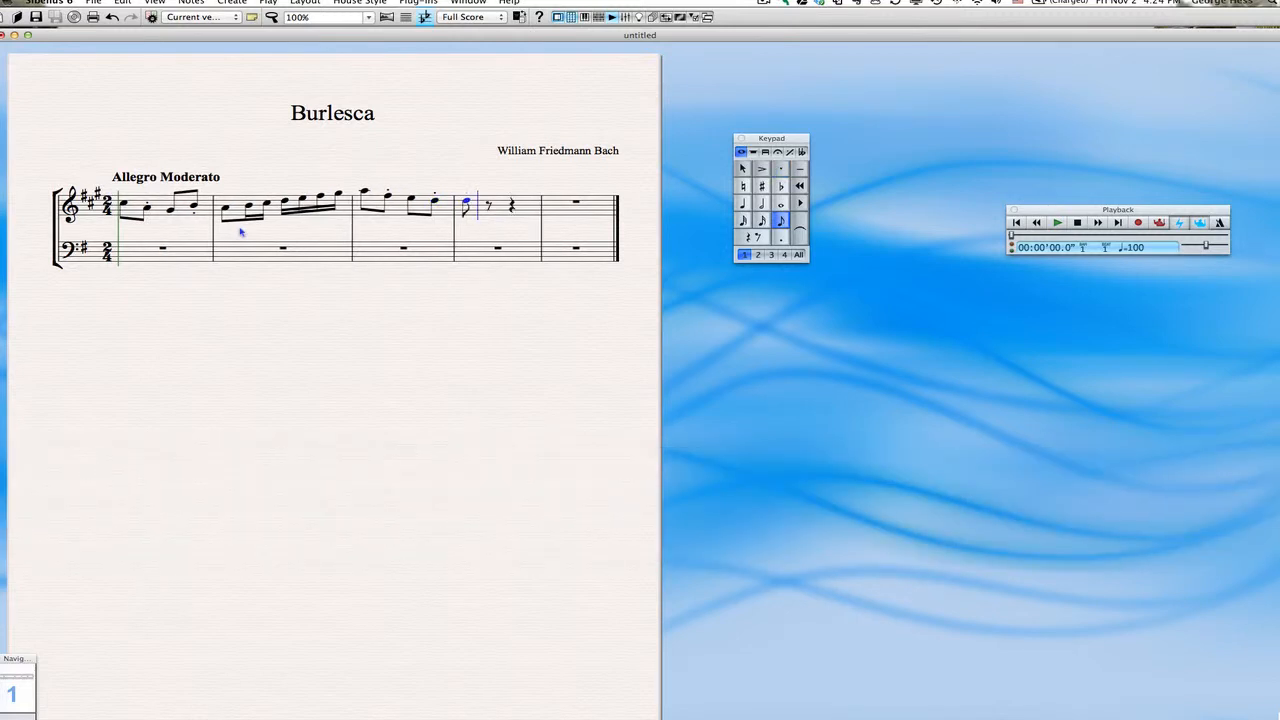
key("3")
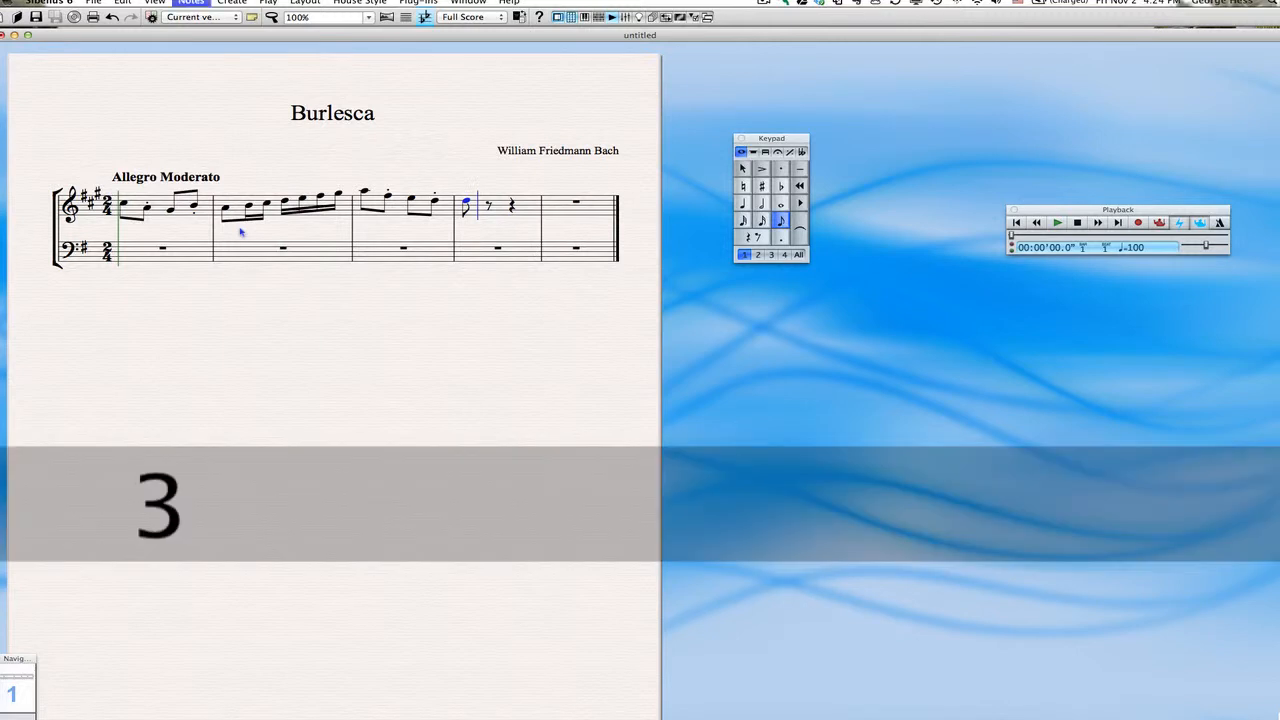
key("2")
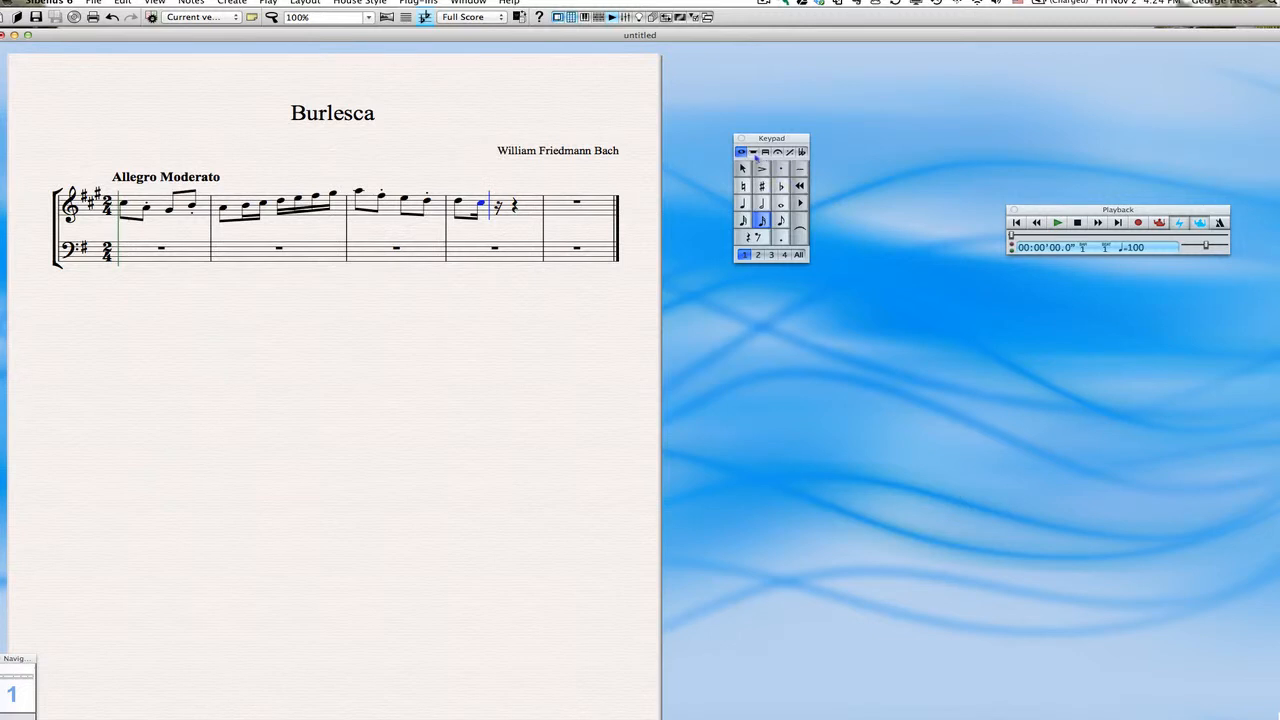
left_click(758, 154)
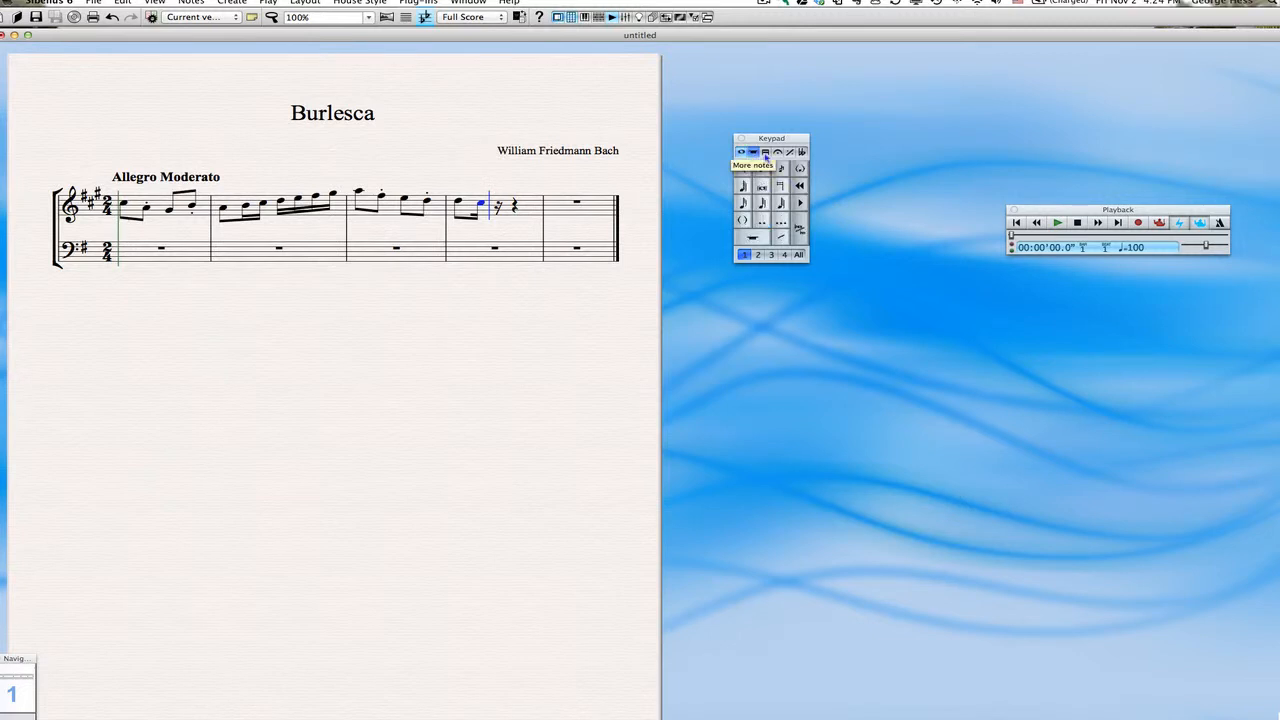
left_click(765, 153)
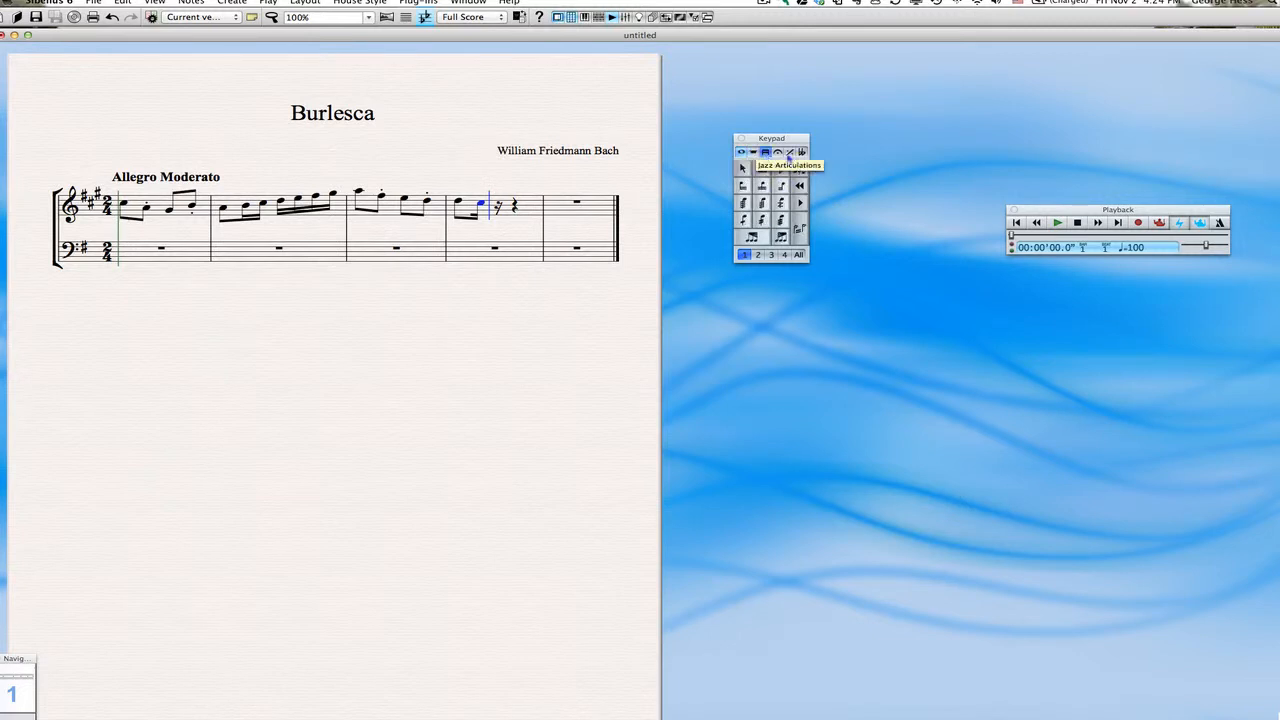
left_click(752, 153)
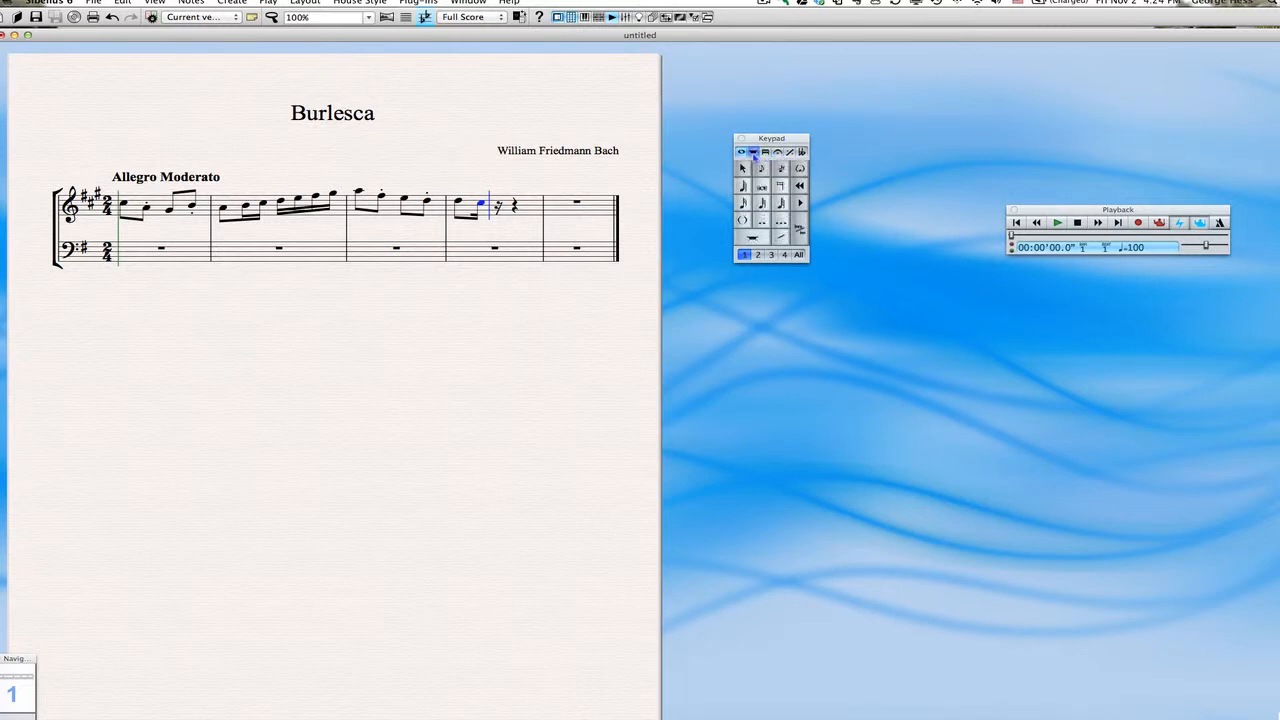
left_click(741, 152)
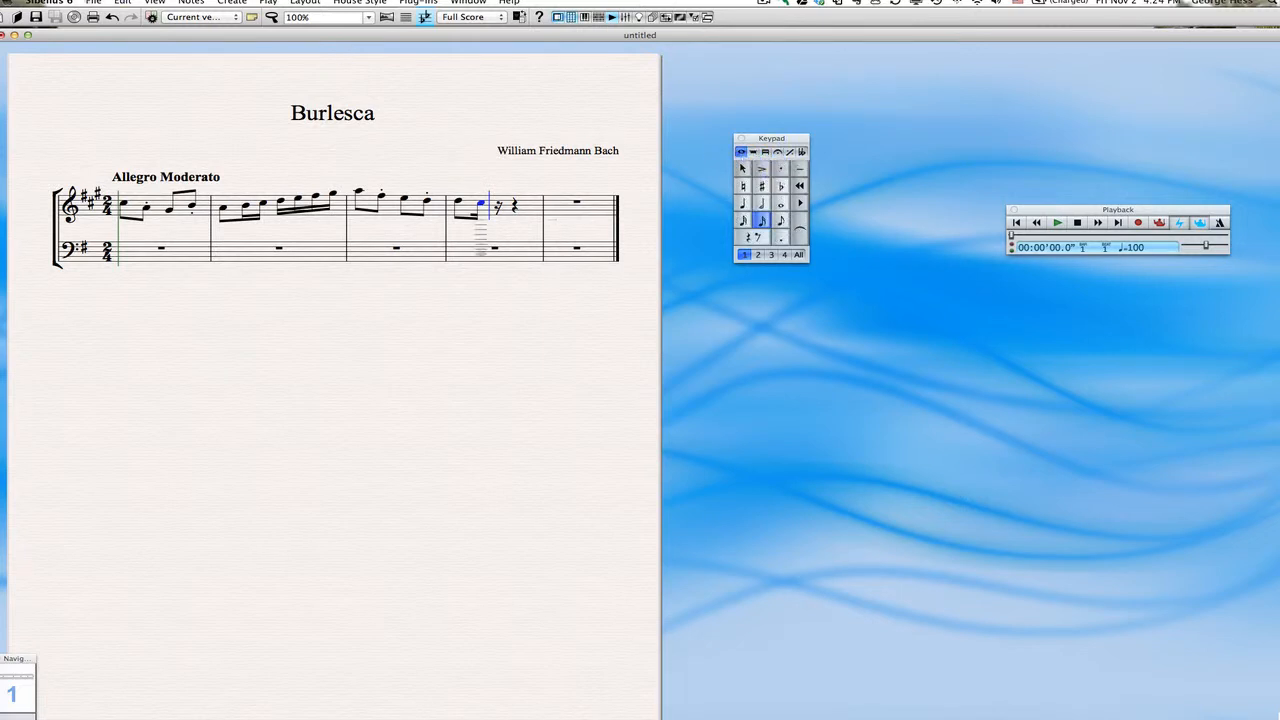
- Create a triplet on the sixteenth-note C in bar four, with the number shown and automatic bracketing
left_click(191, 3)
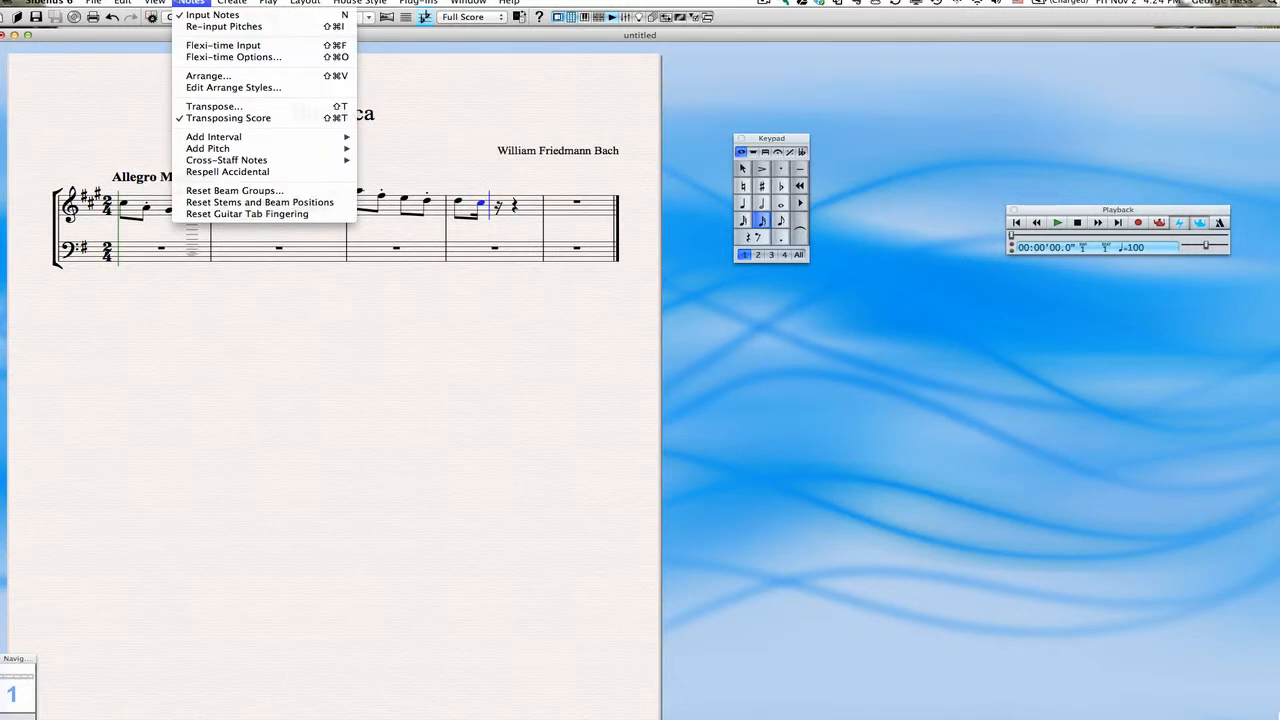
mouse_move(155, 3)
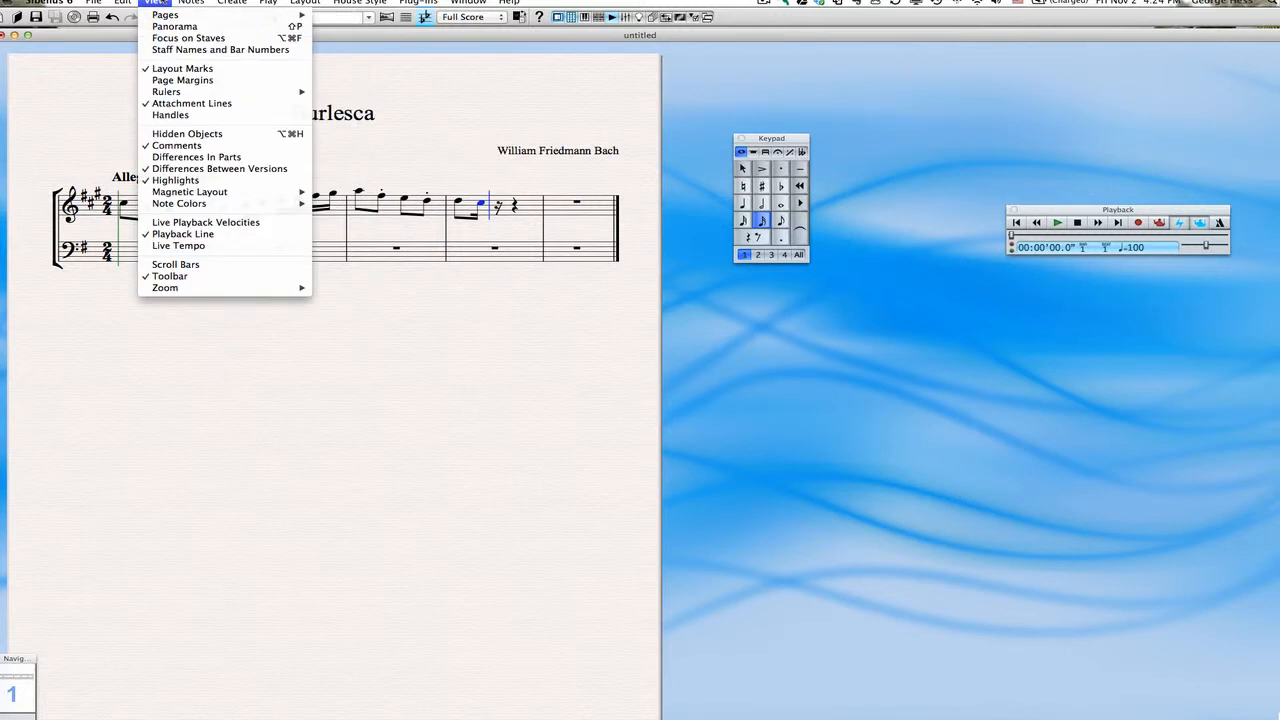
mouse_move(245, 3)
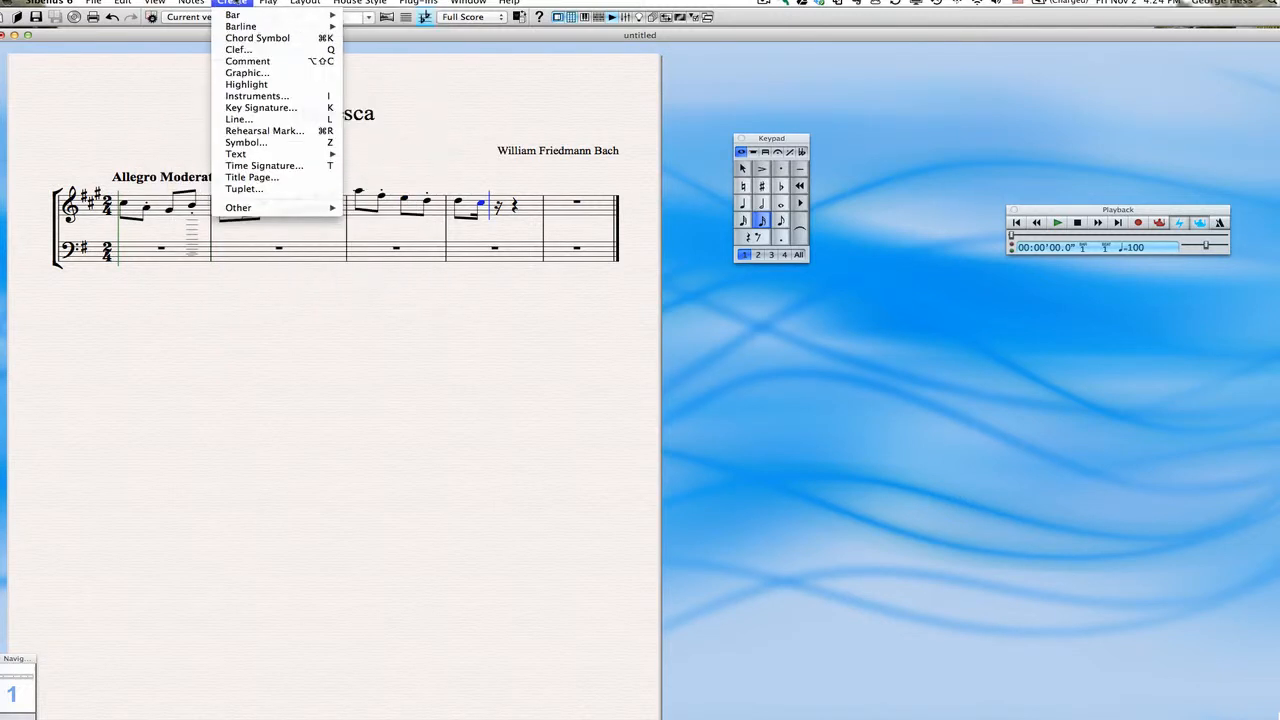
left_click(246, 190)
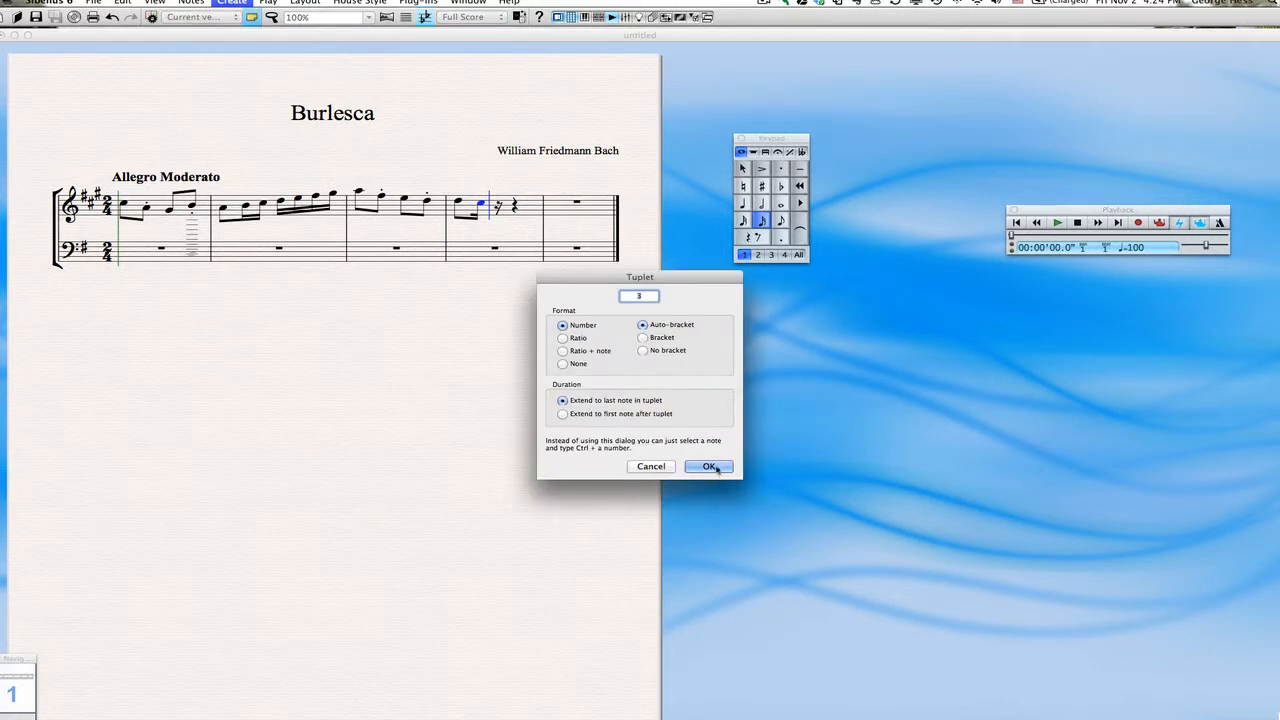
left_click(709, 467)
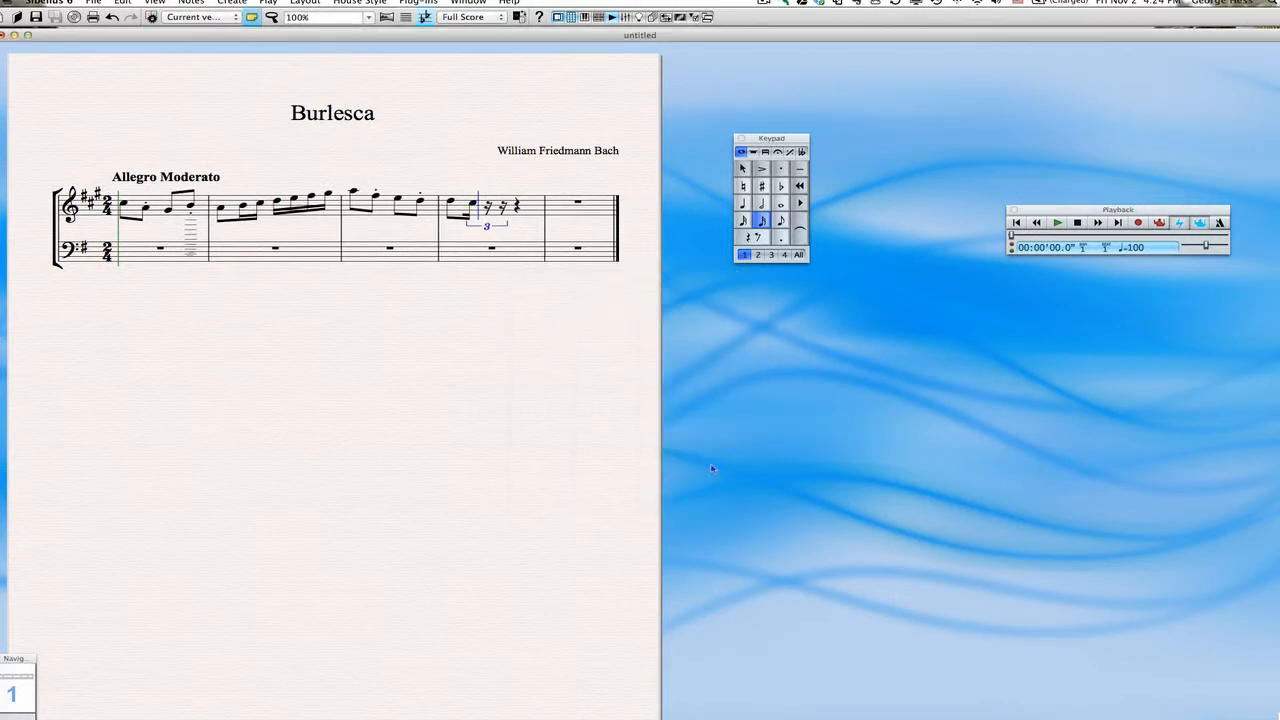
- Complete the sixteenth triplet with D and C, and finish the fourth bar with a quarter-note B
key("d")
key("c")
key("4")
key("b")
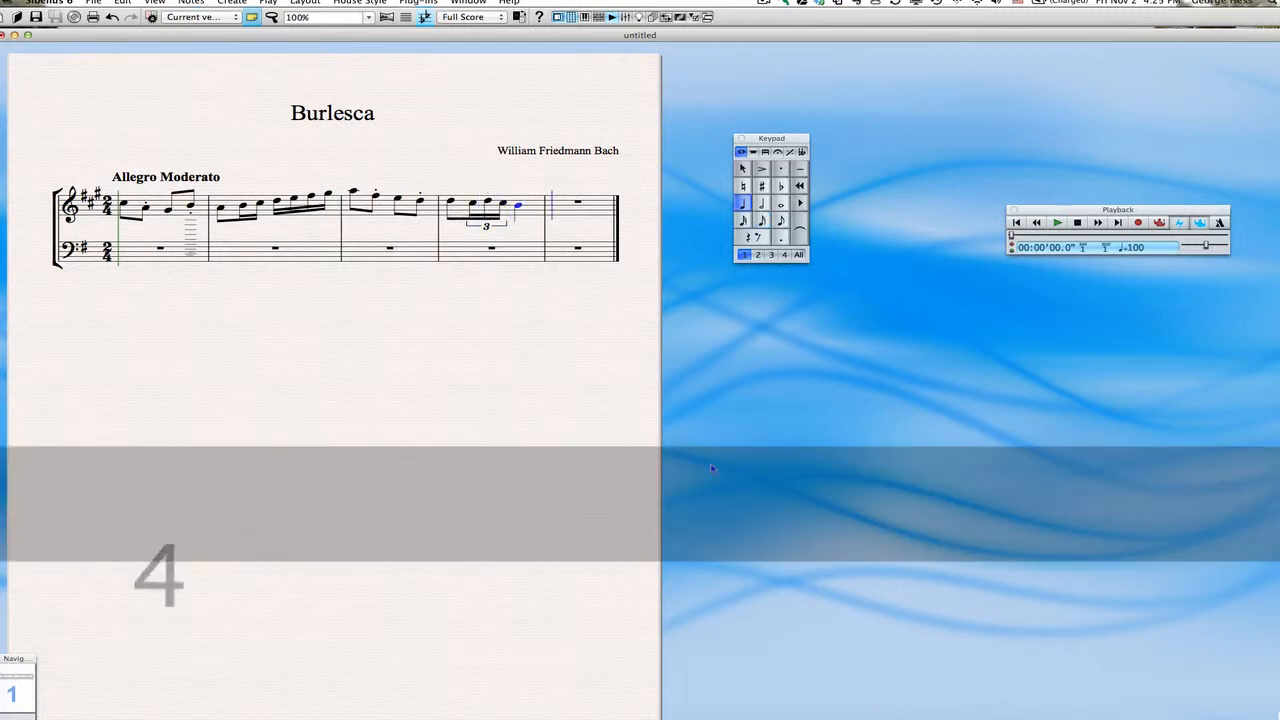
- Enter the clarinet's fifth bar as a dotted eighth-note B followed by sixteenth notes D, C, E, D-sharp and F
key("3")
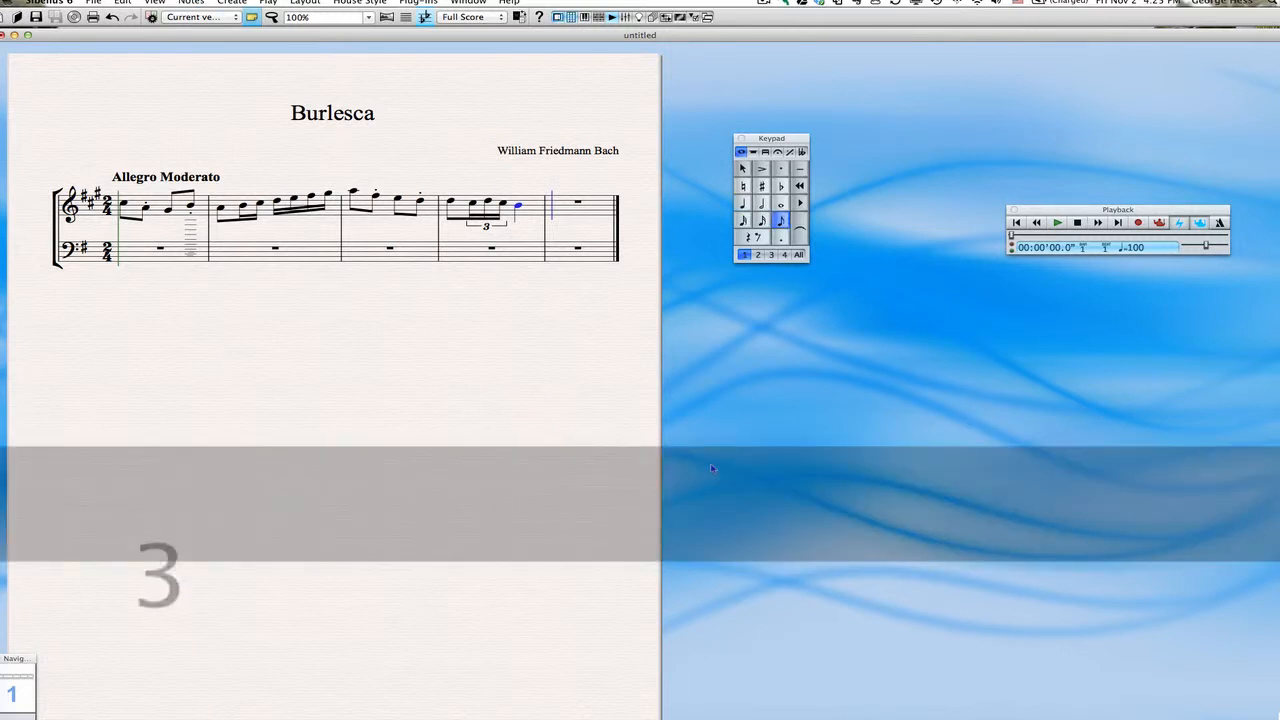
key("period")
key("a")
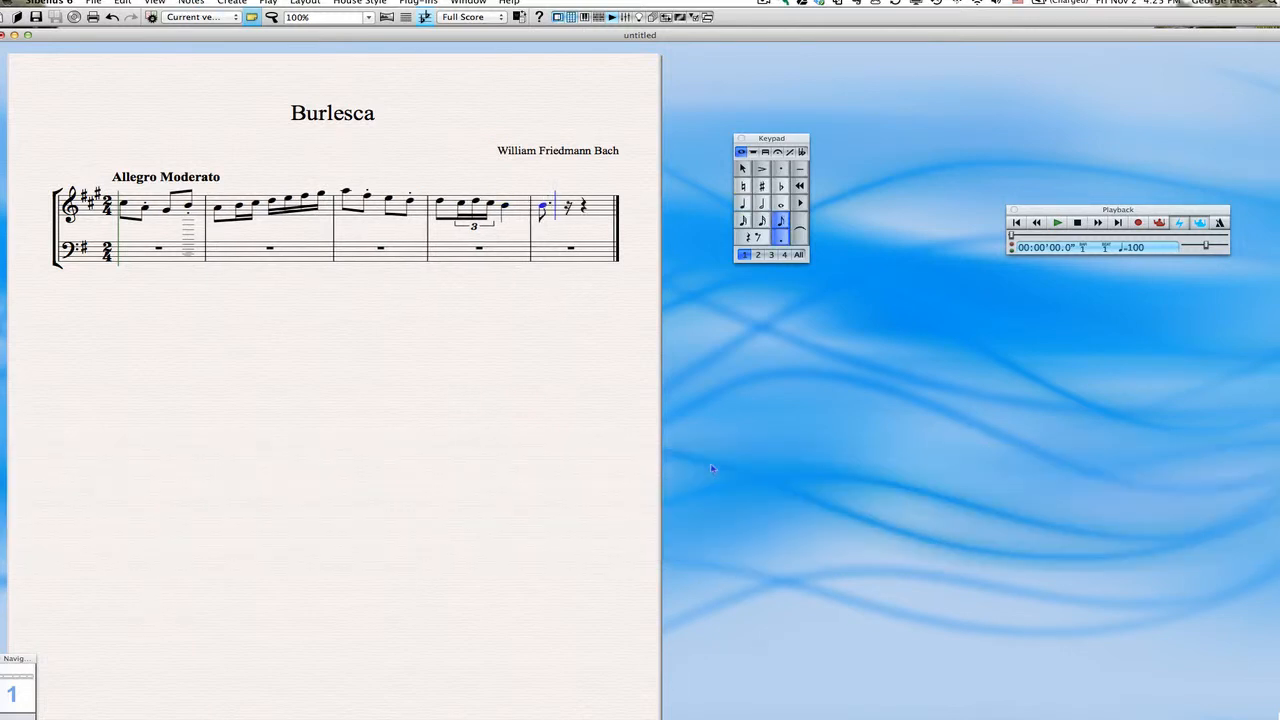
key("2")
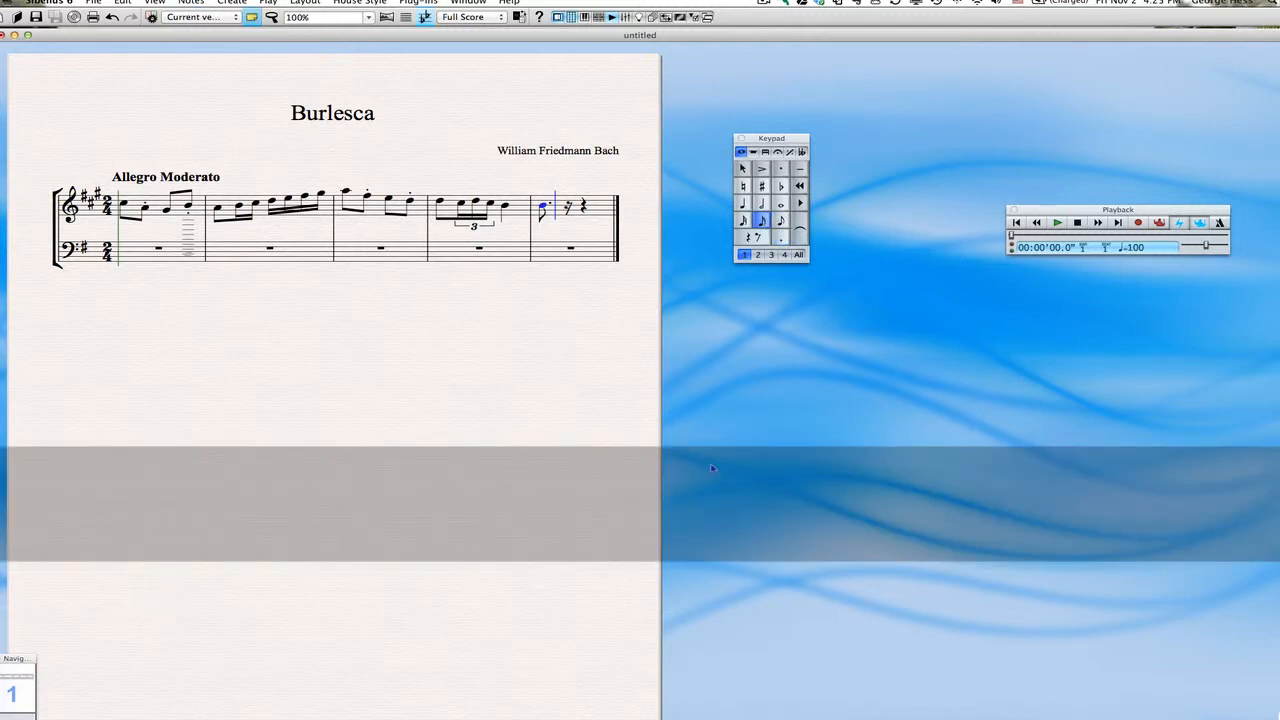
key("d")
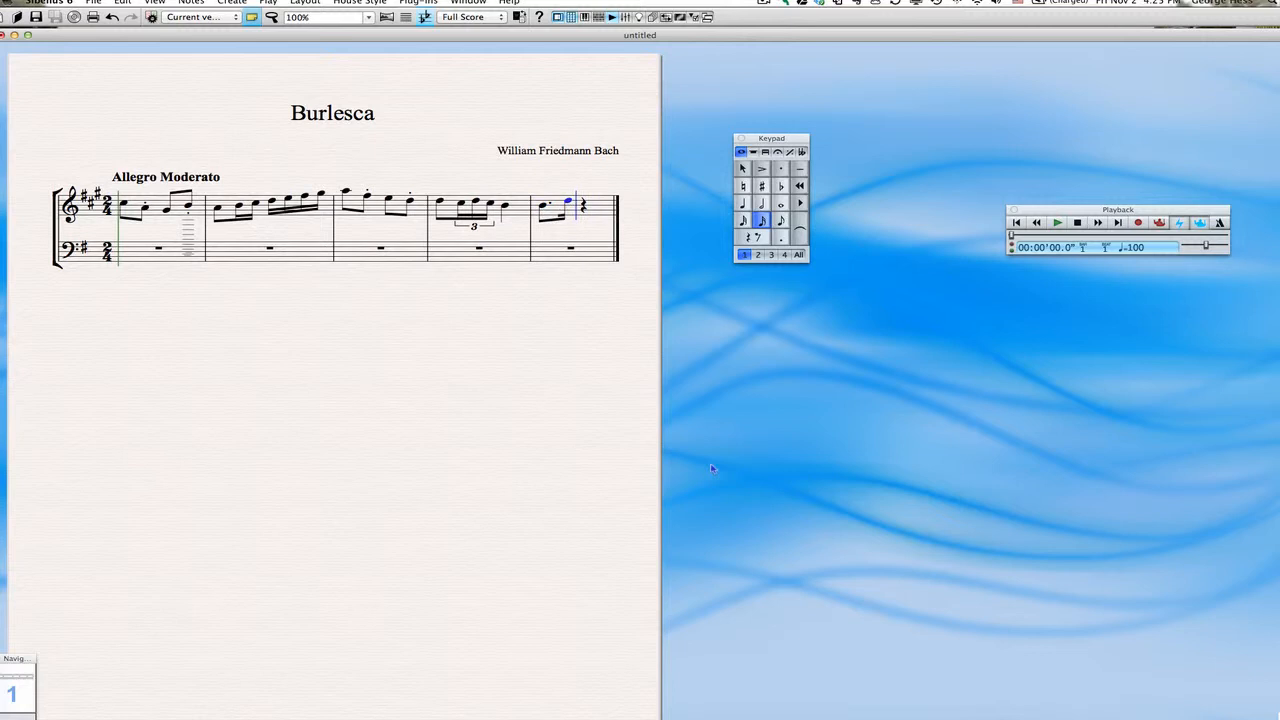
key("c")
key("e")
key("8")
key("d")
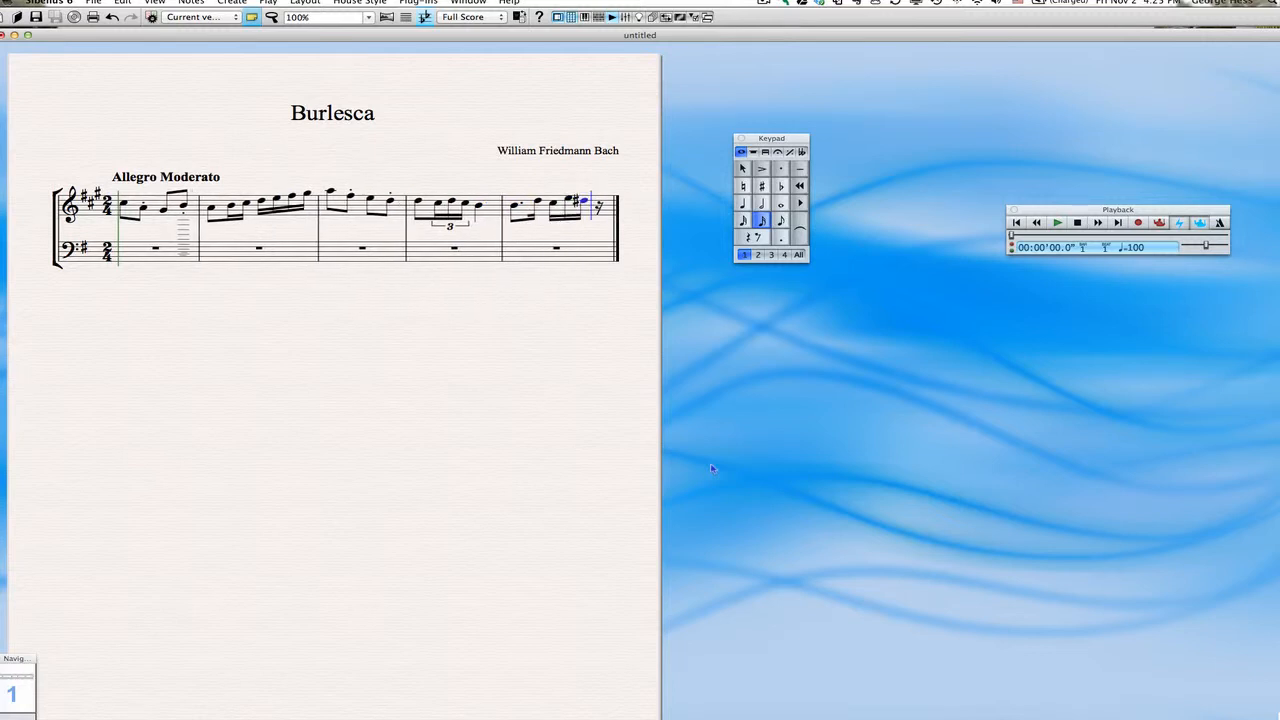
key("f")
- Start the clarinet's sixth bar with the sixteenth notes E, G, F and E
key("e")
key("g")
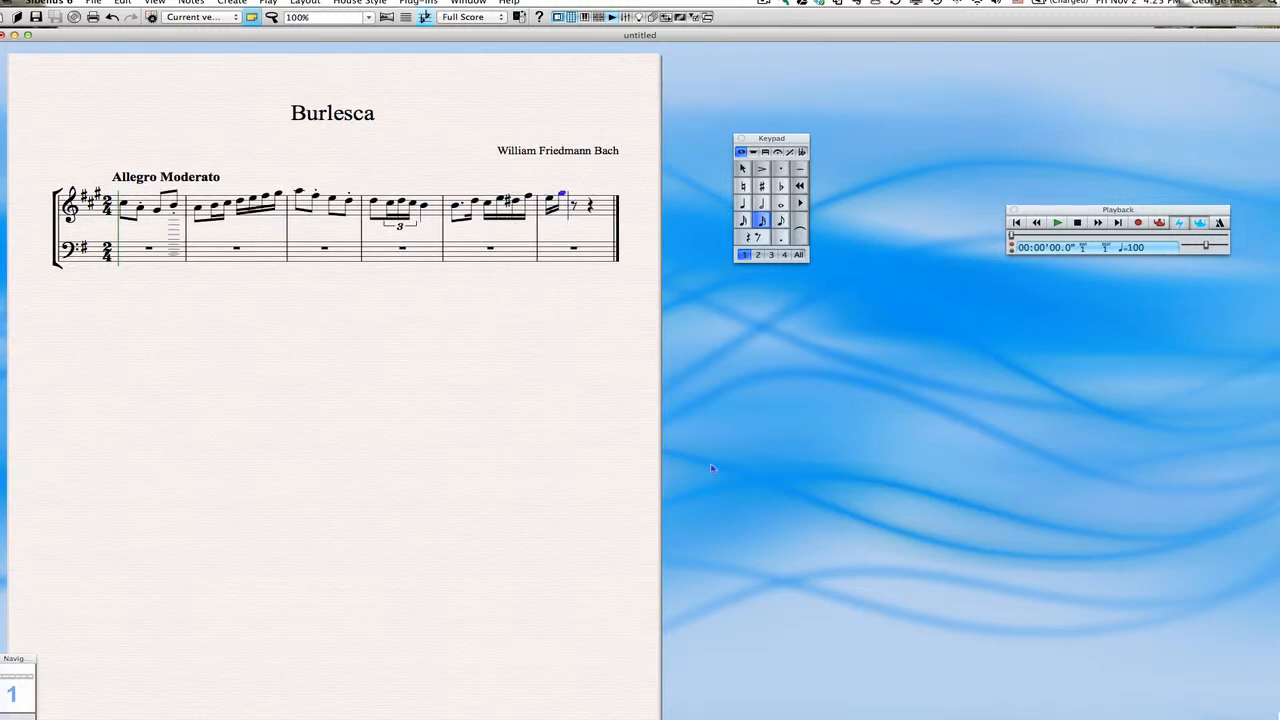
key("f")
key("e")
- Finish the sixth bar with sixteenth notes D-sharp, C, B and A, removing the wrong entries made after the E
key("8")
key("d")
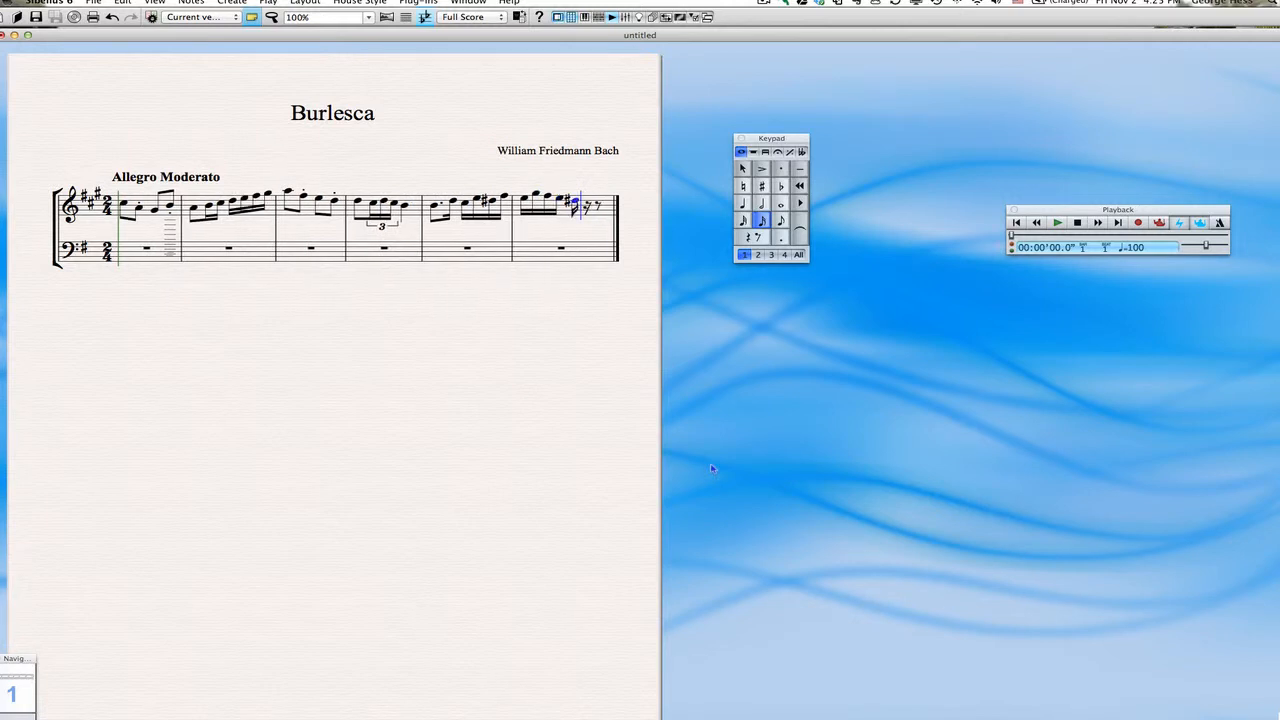
key("d")
key("c")
key("BackSpace")
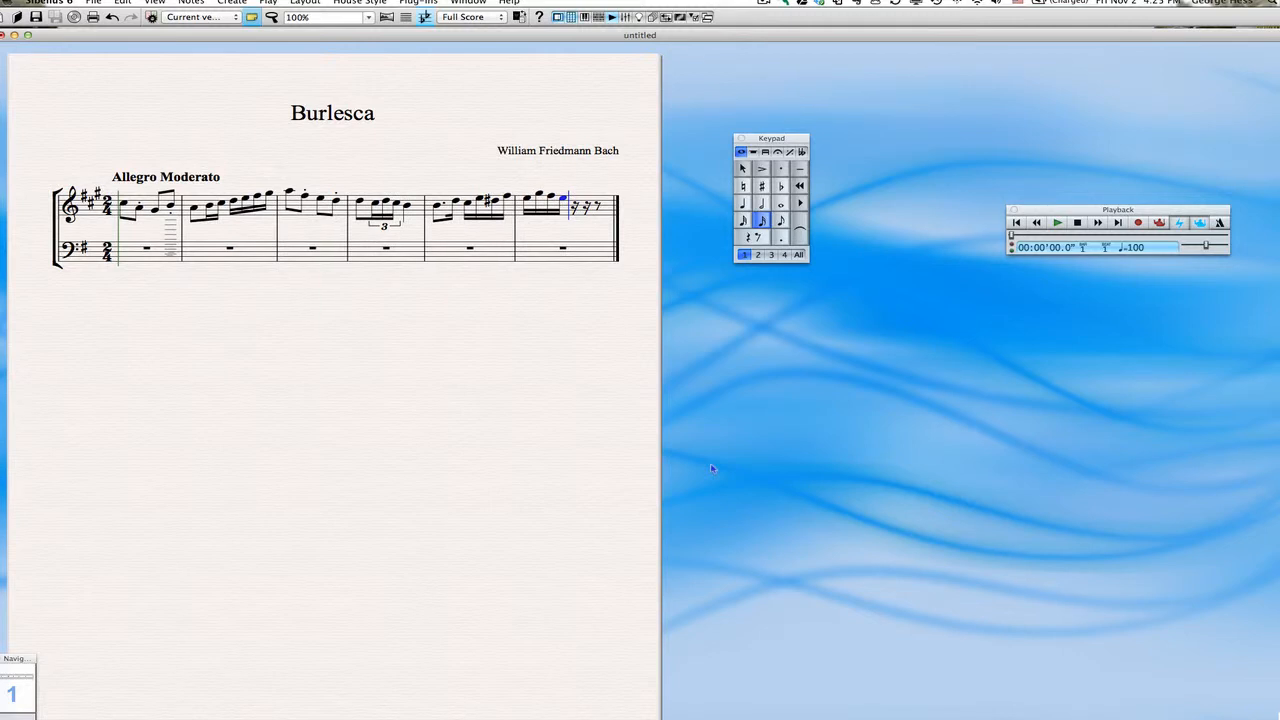
key("d")
key("e")
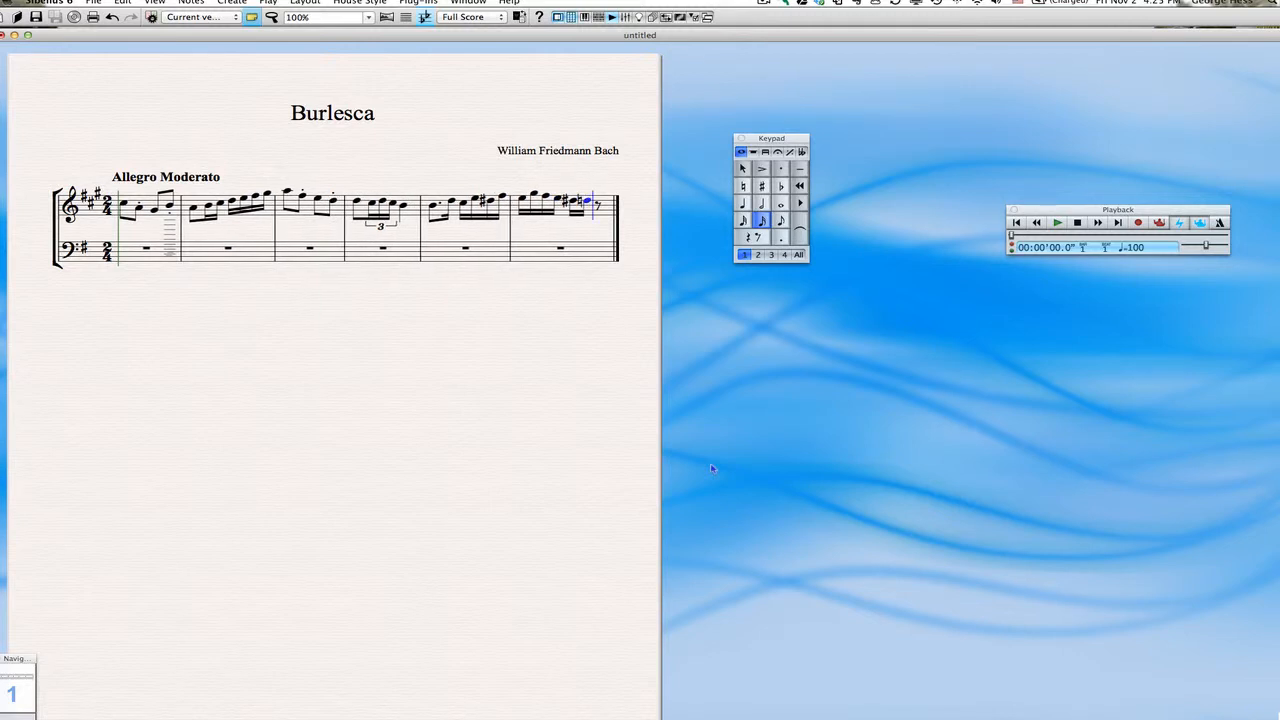
key("c")
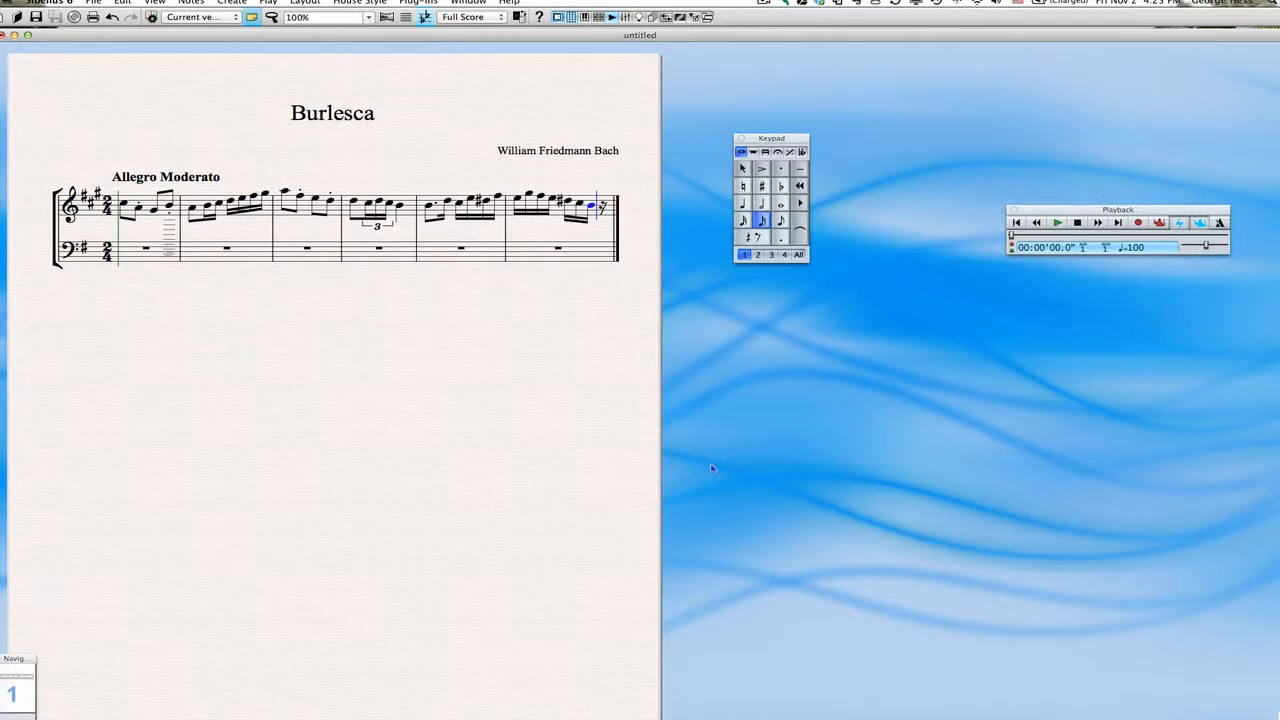
key("b")
- Start the clarinet's seventh bar with a quarter-note G followed by two sixteenth grace notes, F and G
key("4")
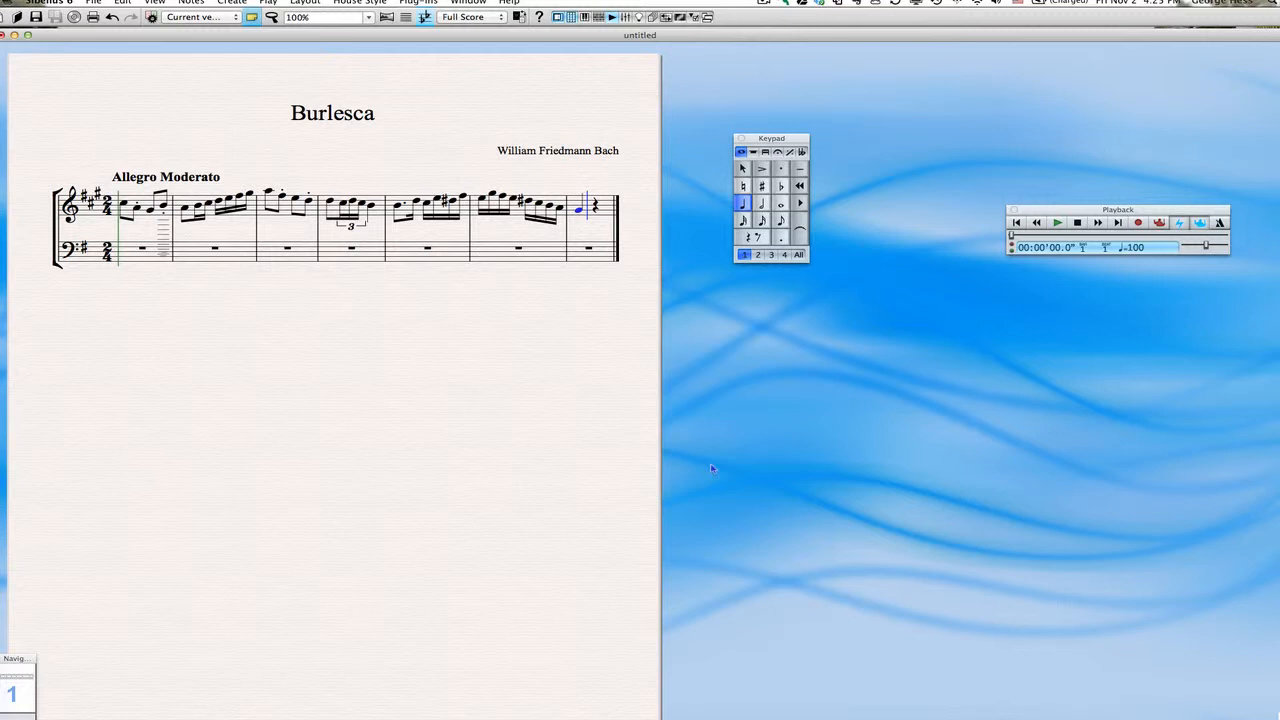
key("2")
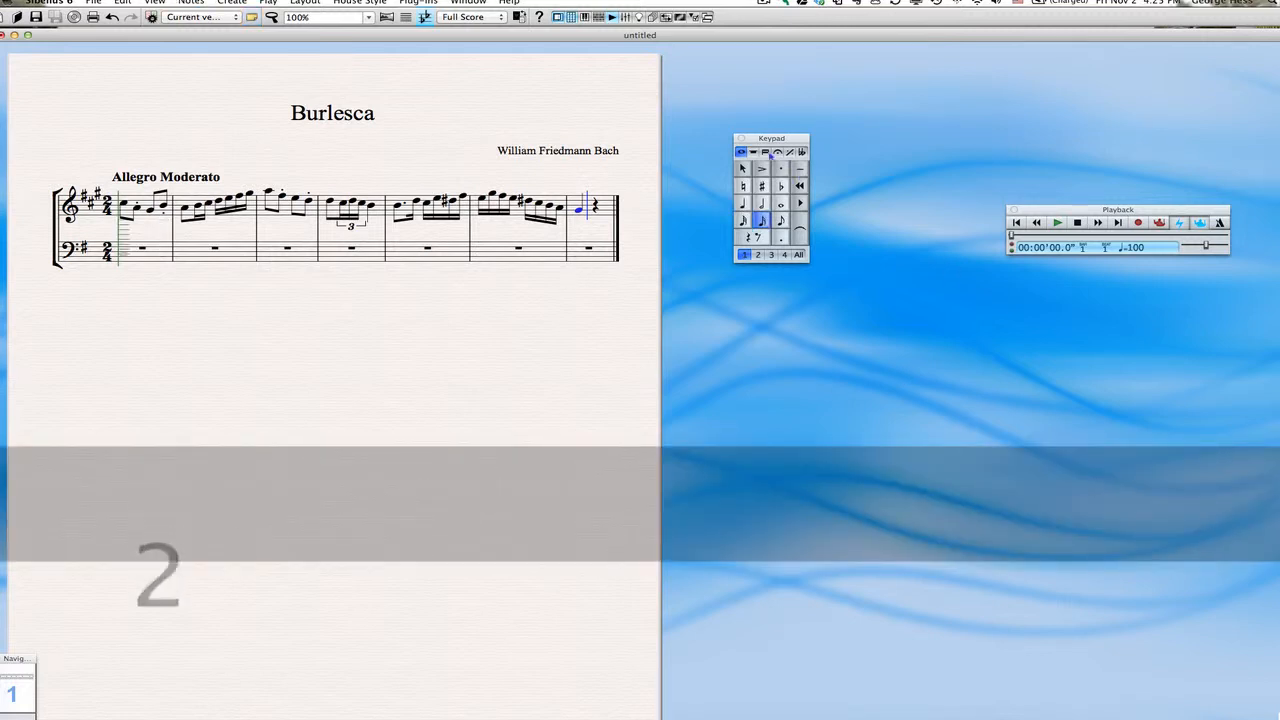
left_click(754, 153)
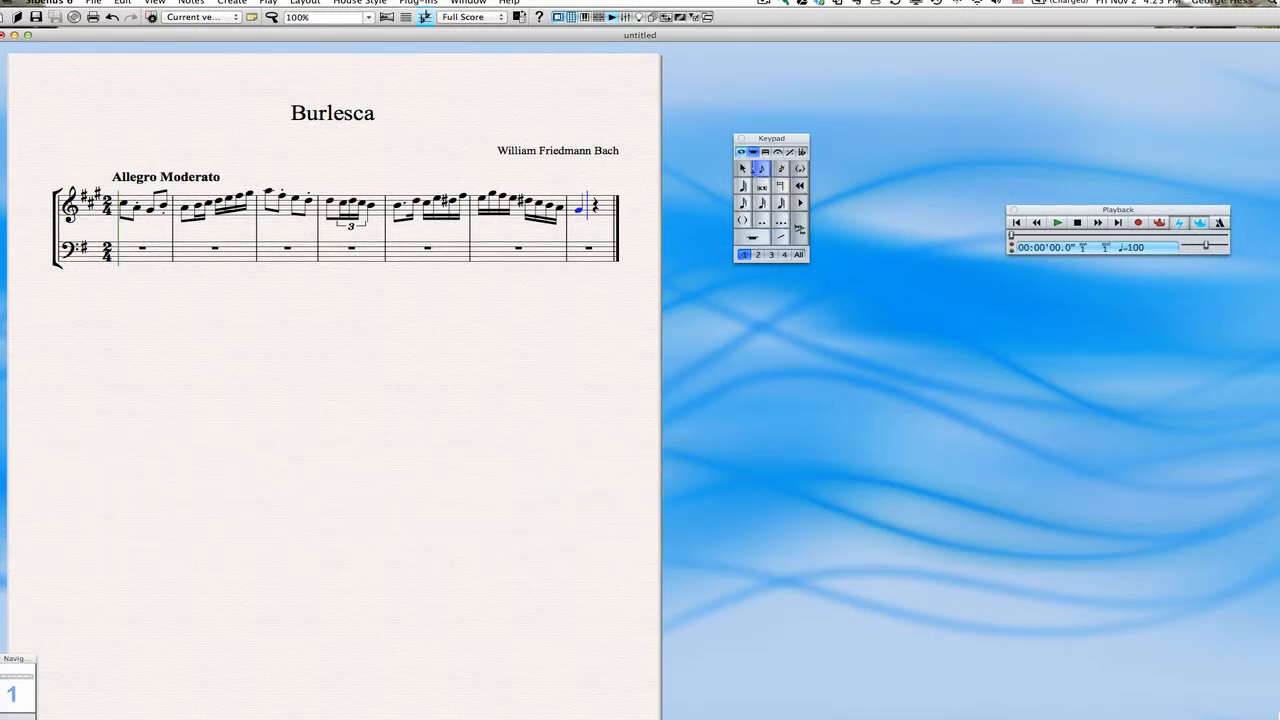
left_click(741, 152)
left_click(741, 152)
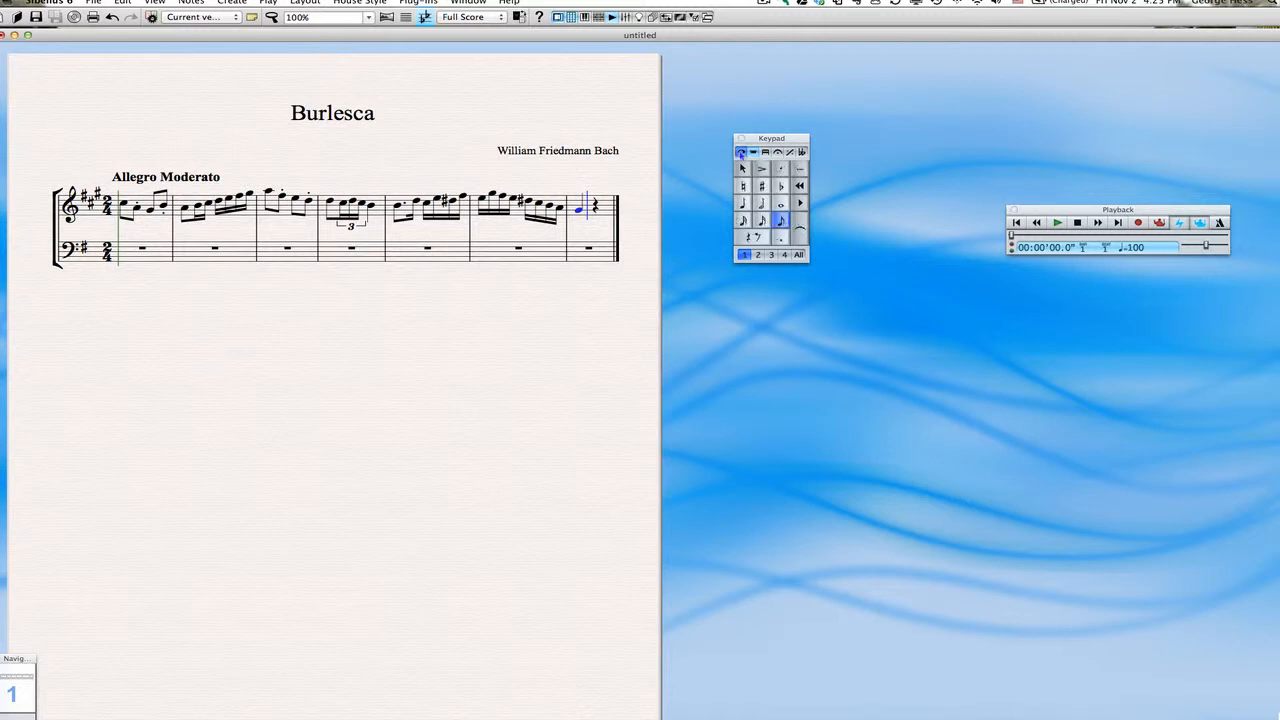
left_click(762, 221)
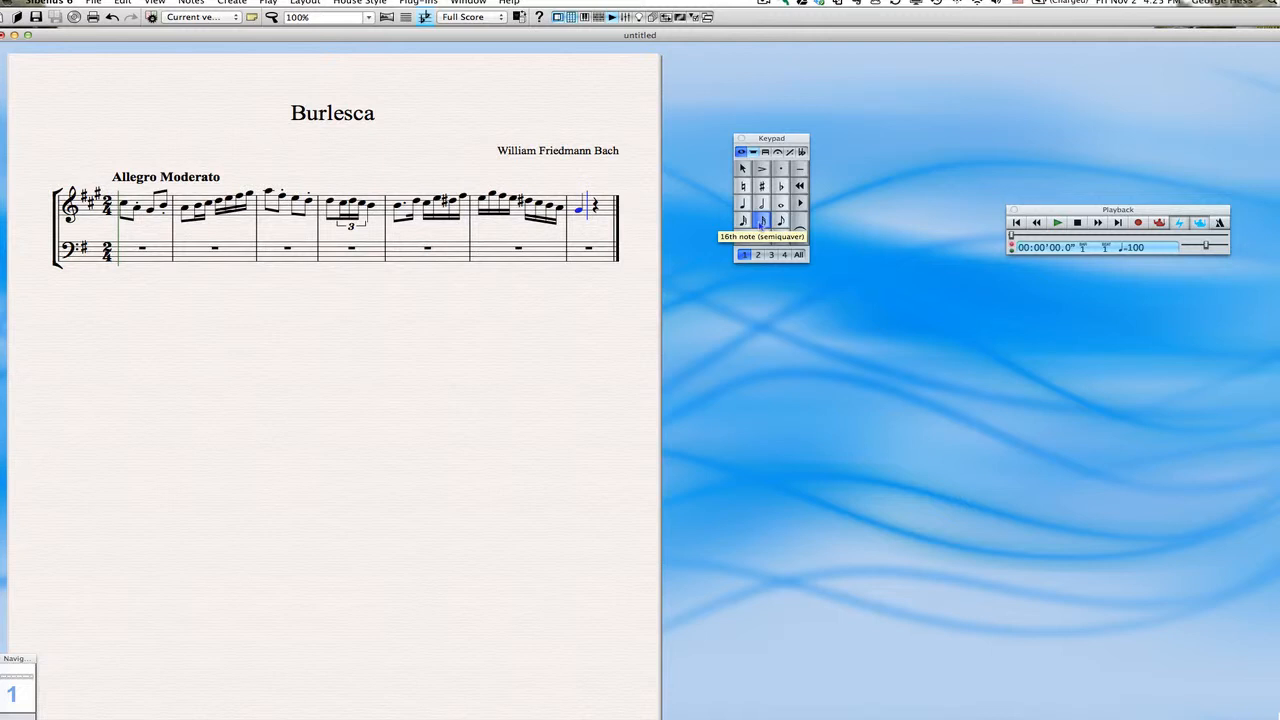
key("f")
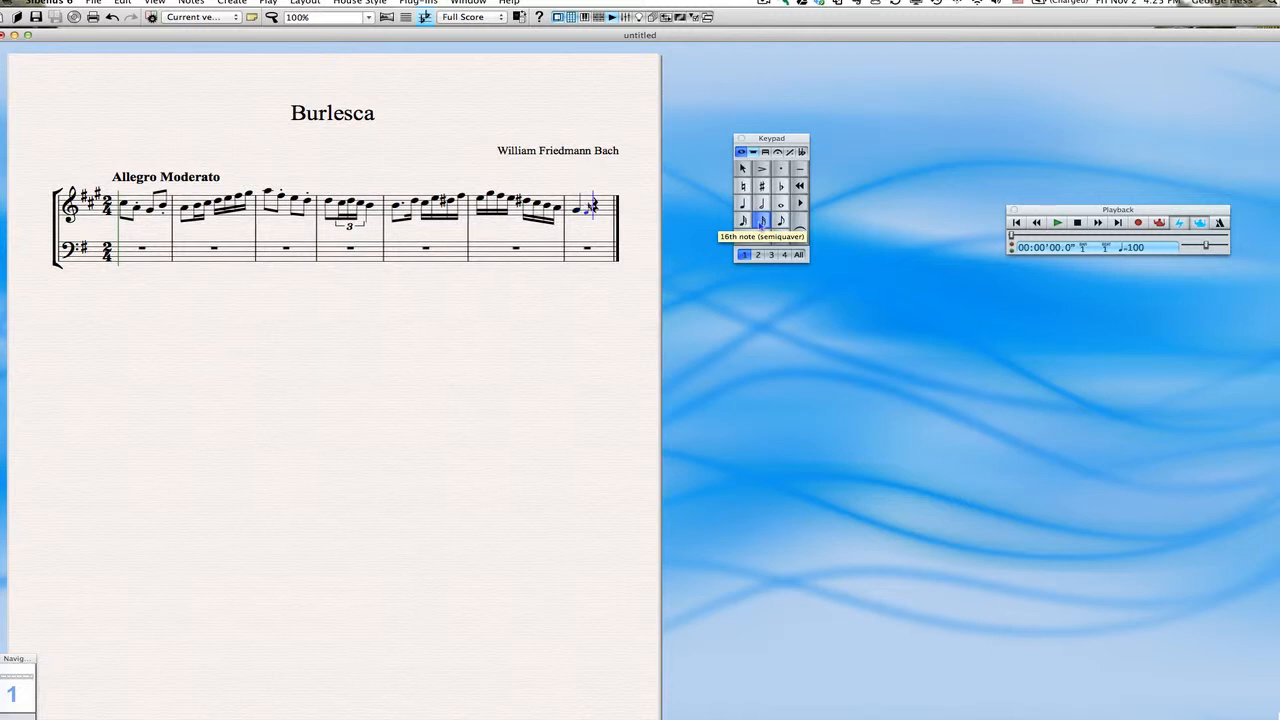
key("g")
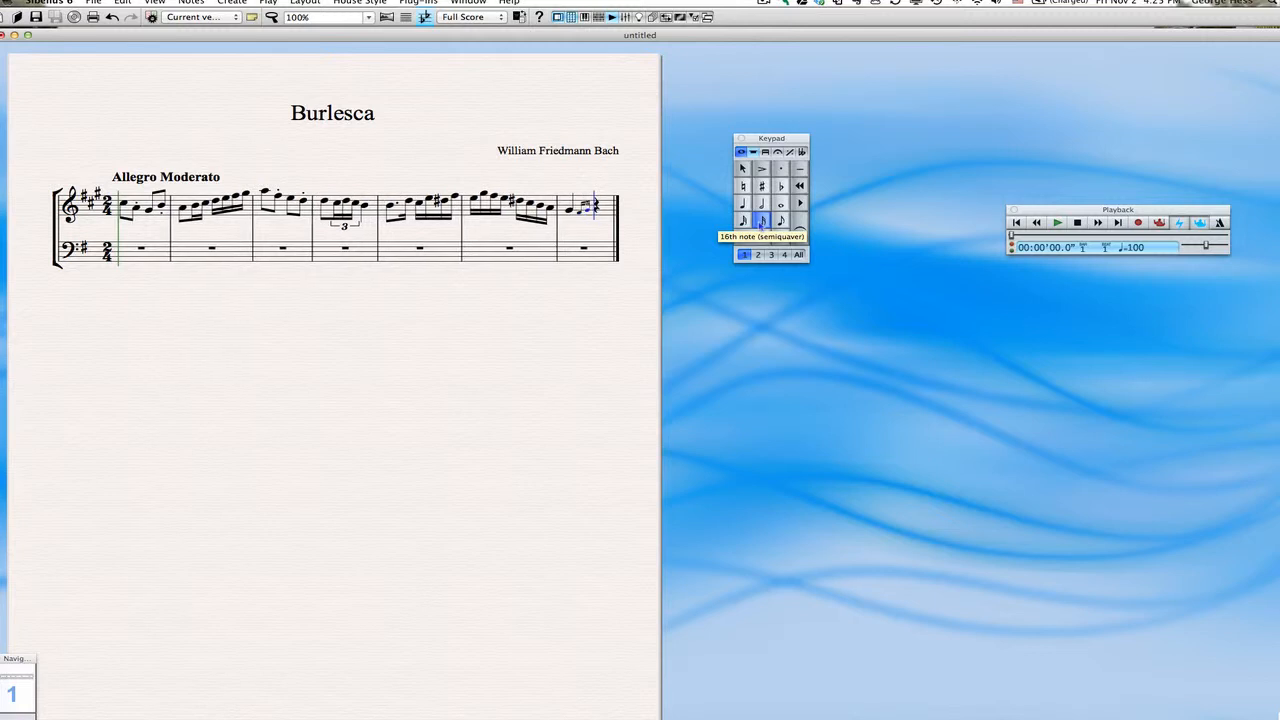
- Switch grace-note entry off and finish bar seven with a dotted eighth-note F and a sixteenth-note E
left_click(753, 153)
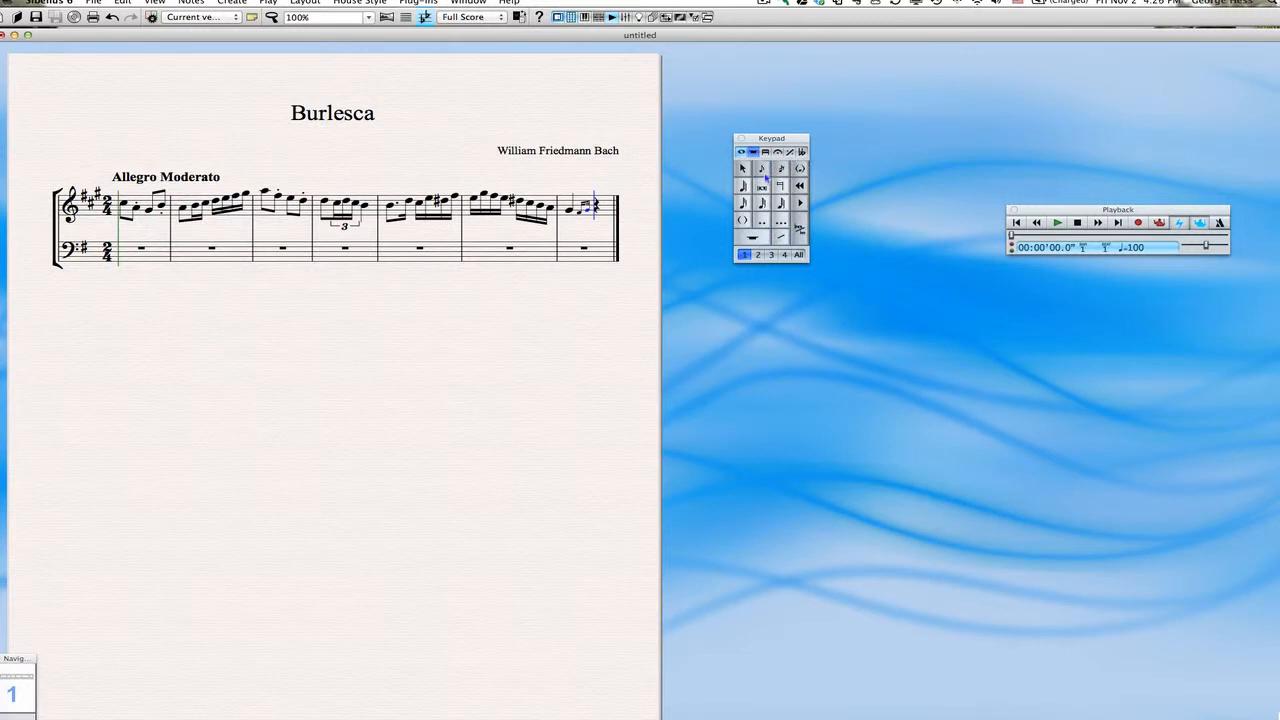
left_click(741, 153)
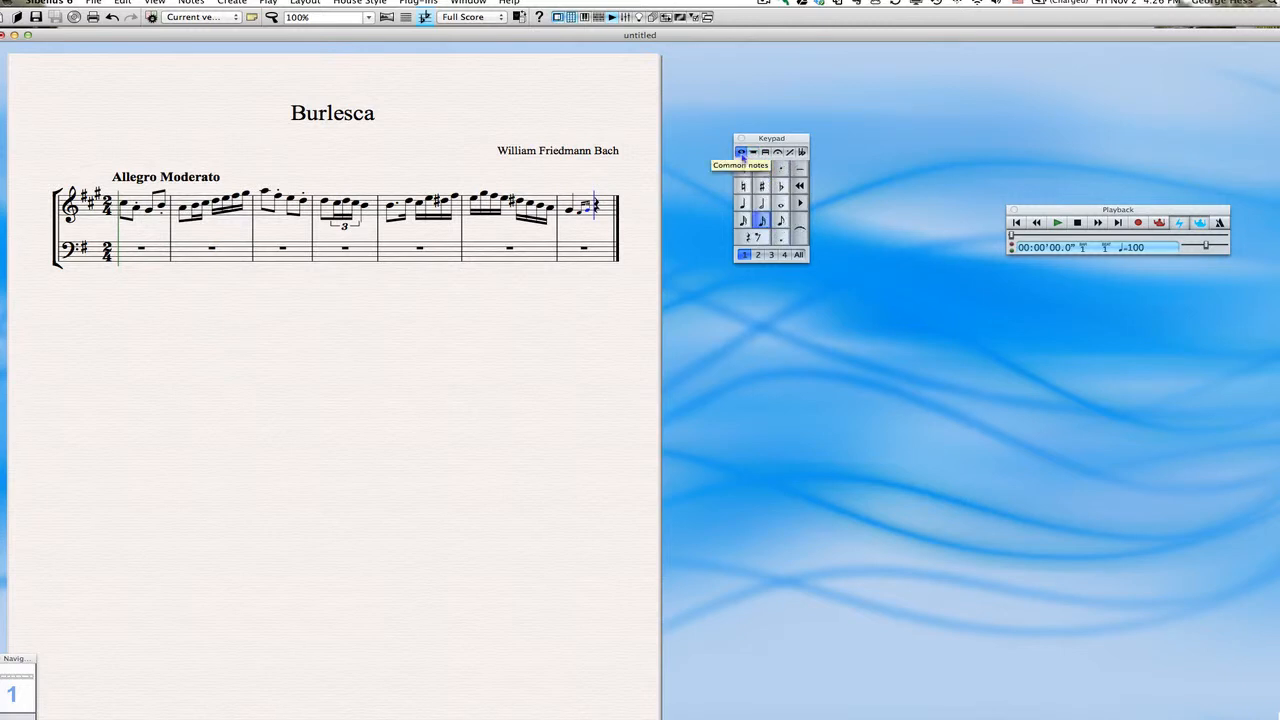
key("3")
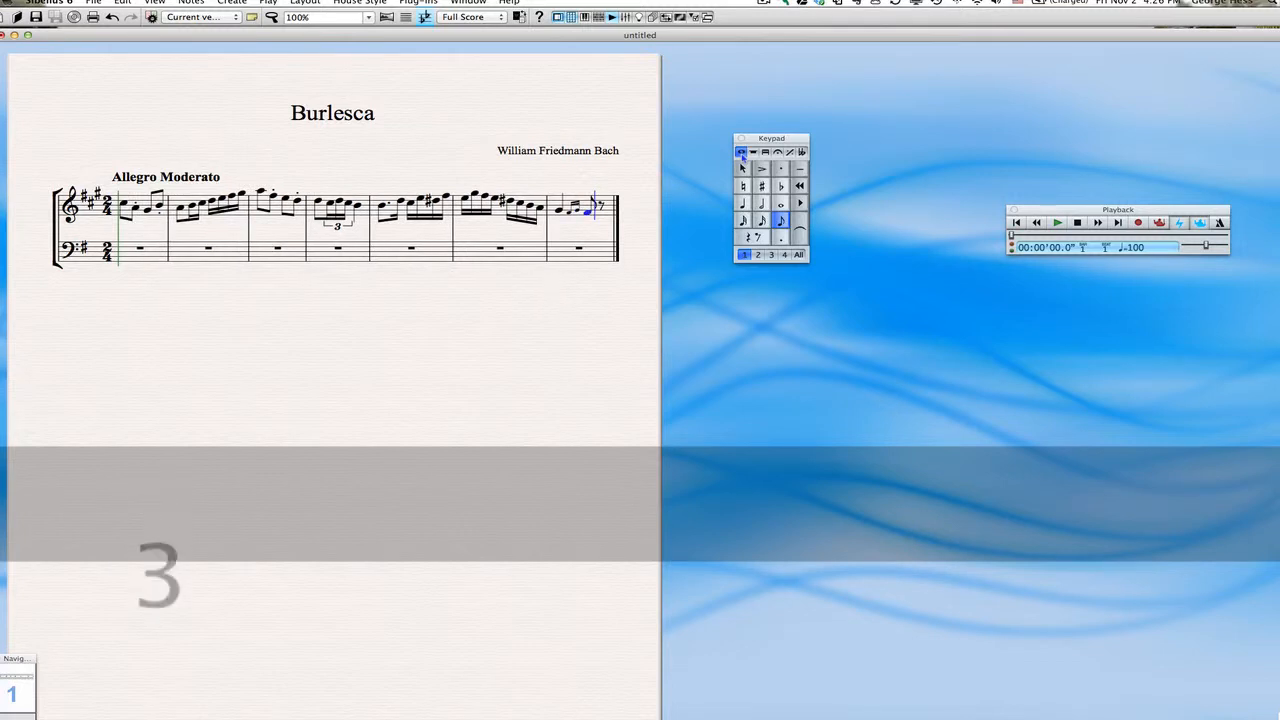
key("BackSpace")
key("period")
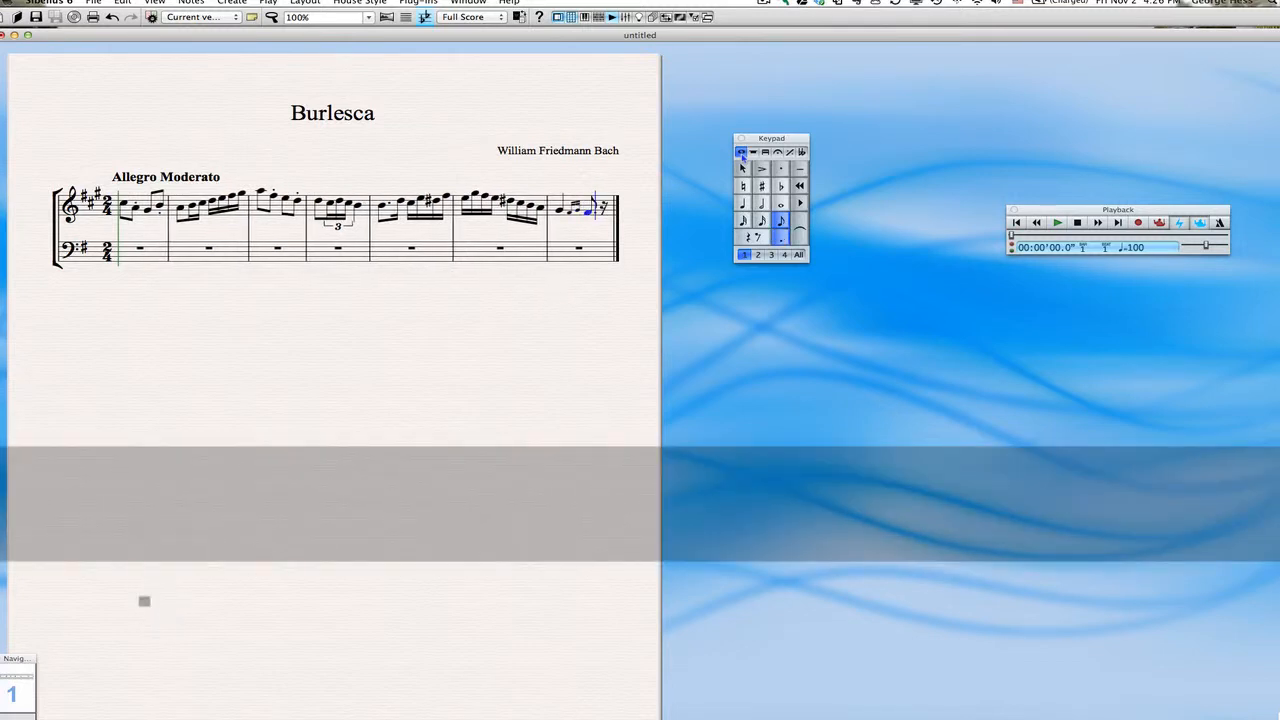
key("2")
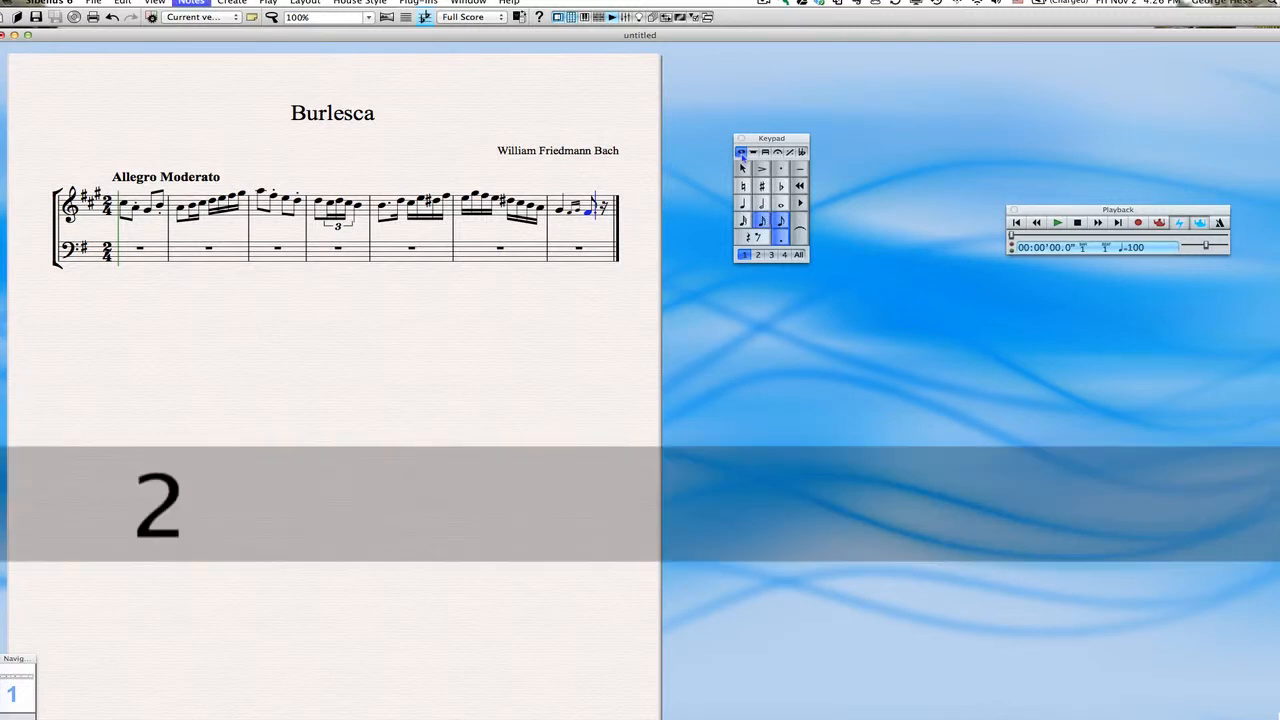
key("f")
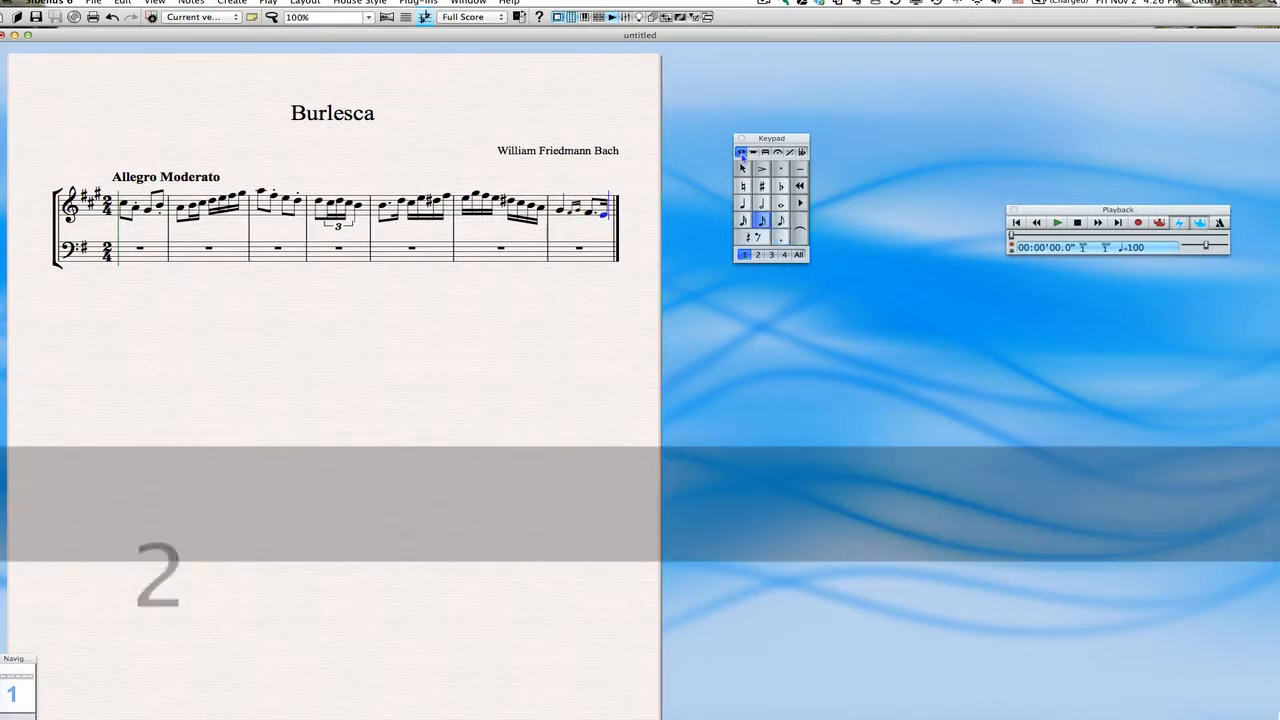
- Enter a half-note E in each of the clarinet's eighth and ninth bars
key("5")
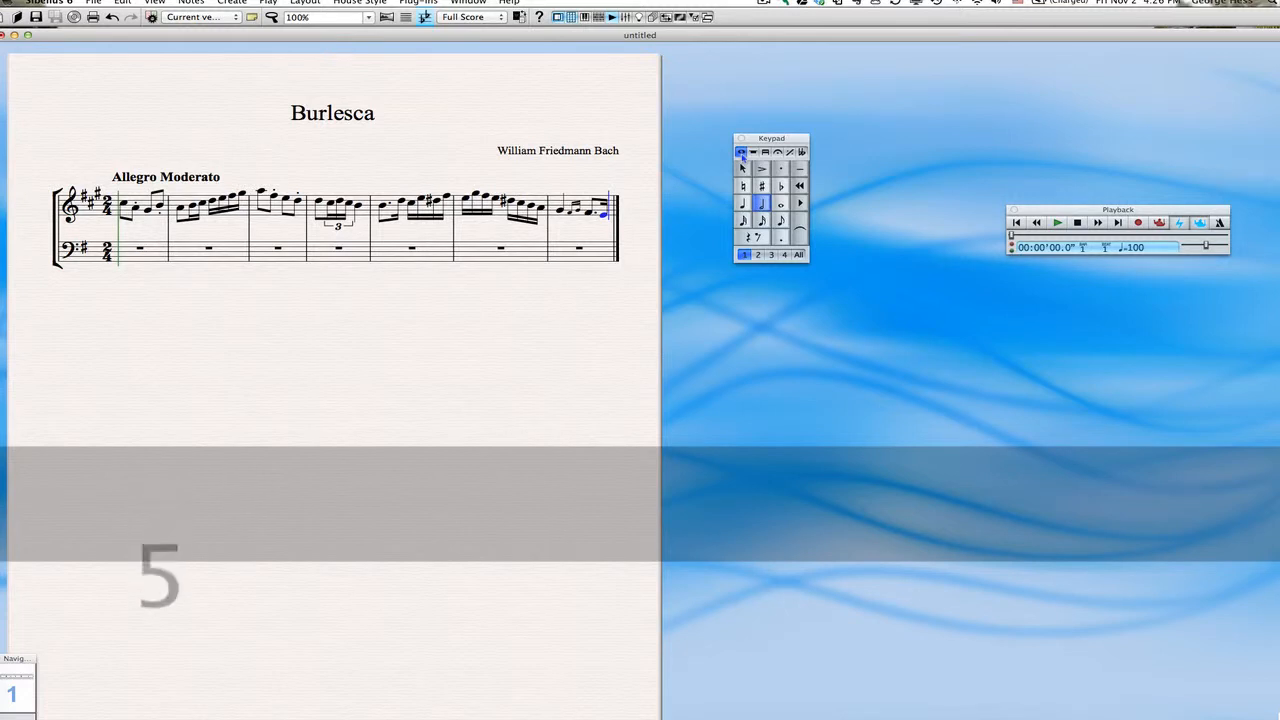
key("e")
key("e")
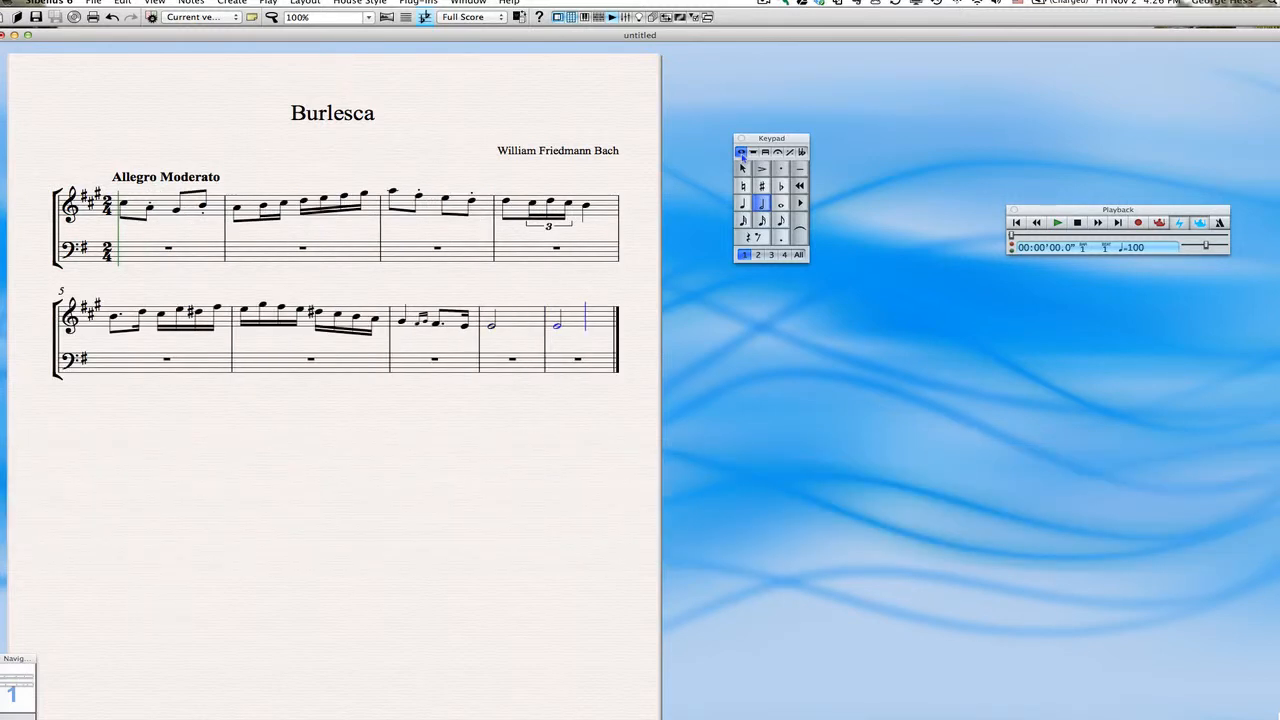
- Fill the clarinet's tenth bar with a sixteenth rest and sixteenth notes E, G, B, A, G, F and E
key("2")
key("0")
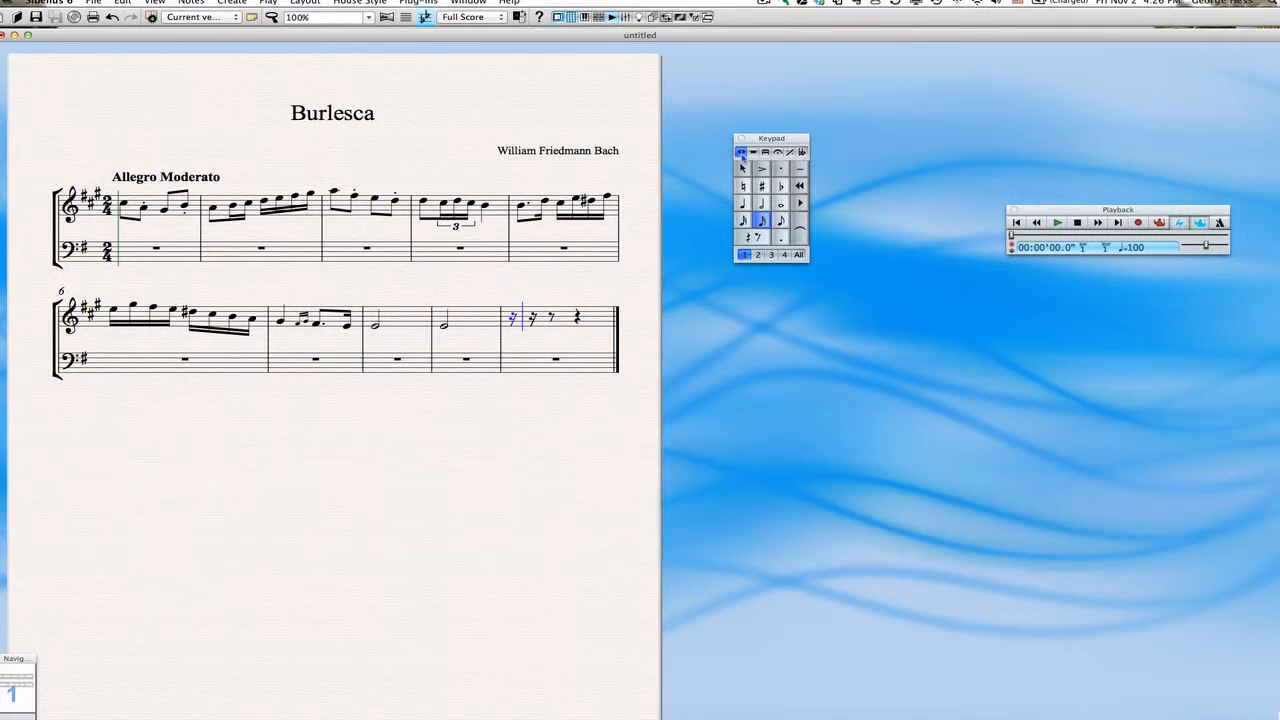
key("e")
key("g")
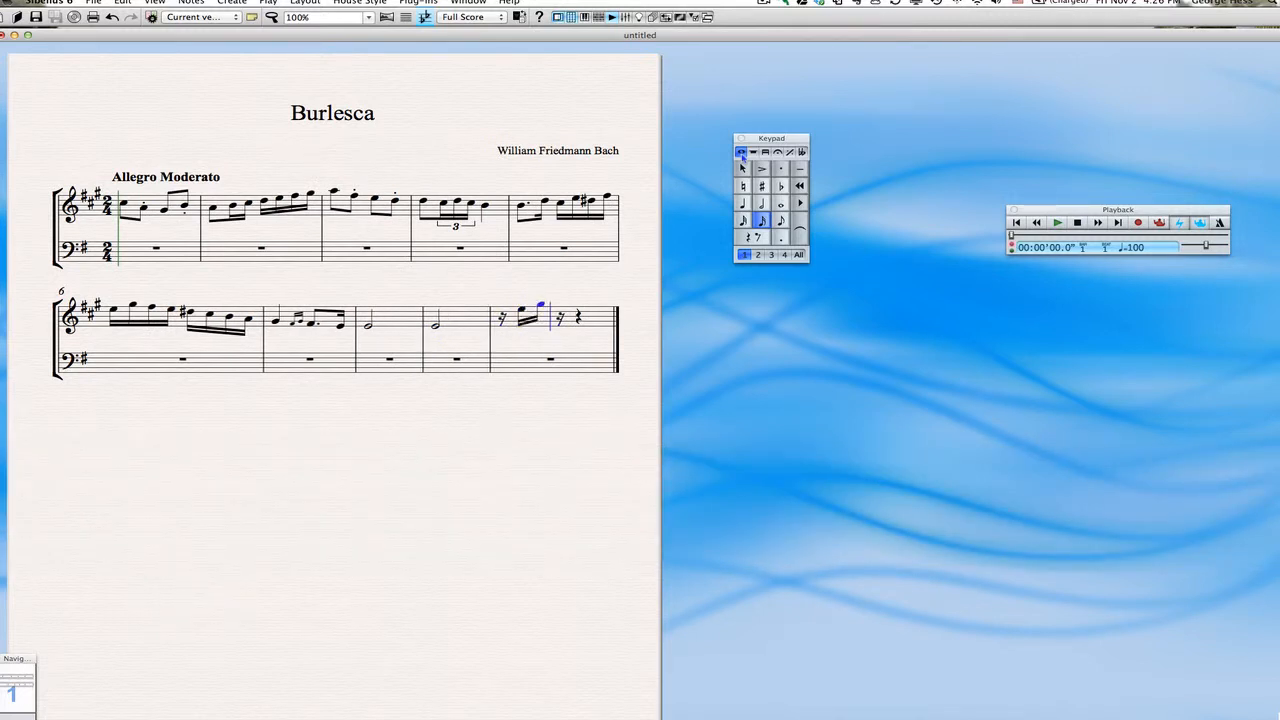
key("b")
key("a")
key("g")
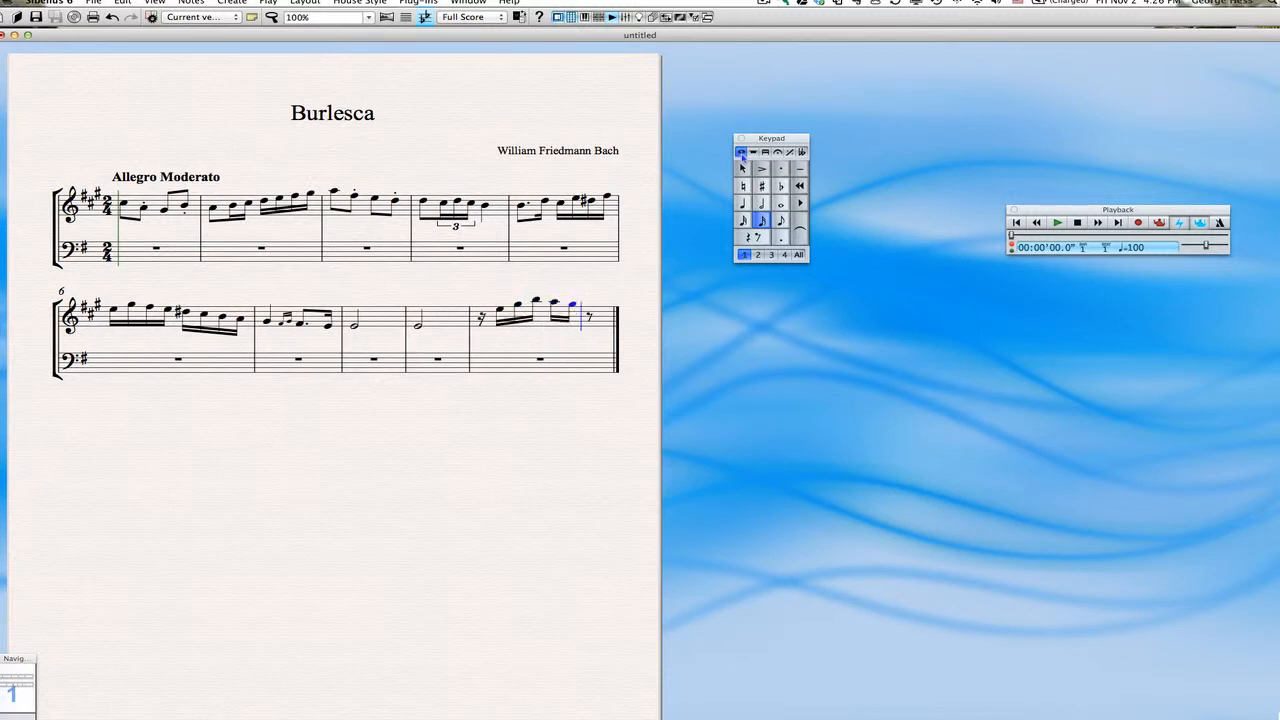
key("f")
key("e")
- Enter a quarter-note A and eighth notes E and D in bar eleven, undoing and re-entering the eighth notes
key("4")
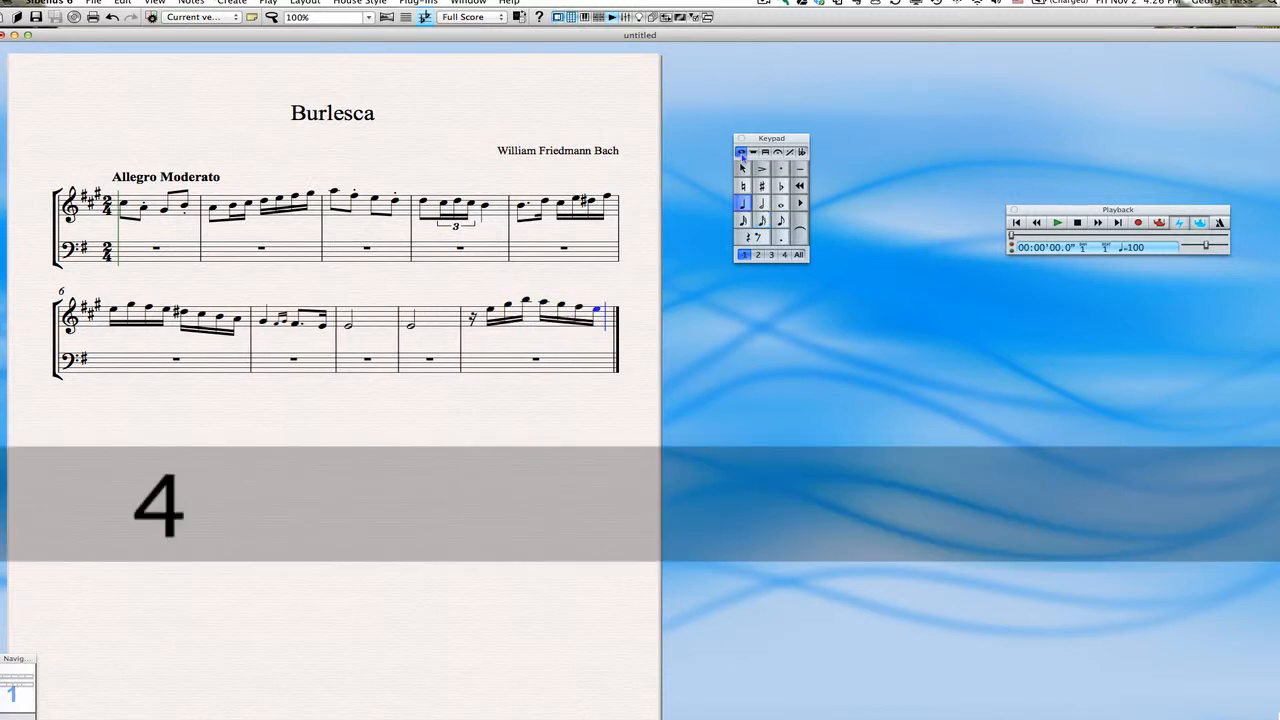
key("a")
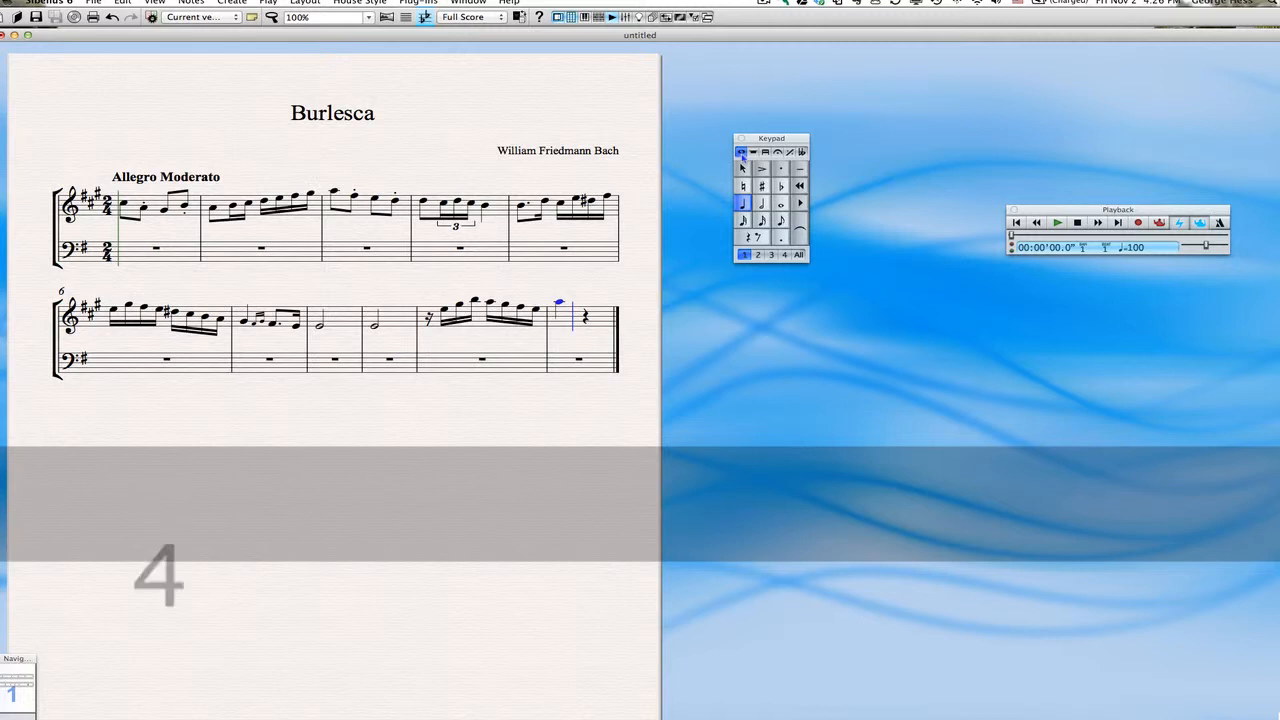
key("3")
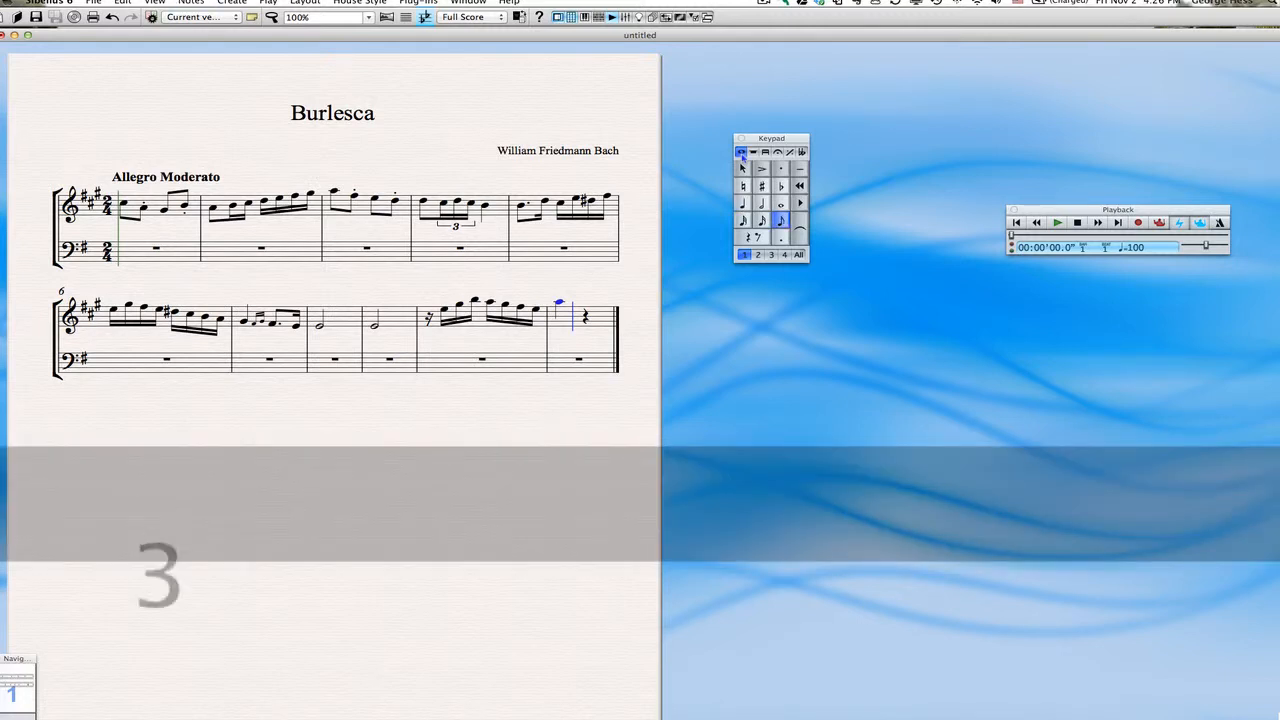
key("e")
key("super+z")
key("e")
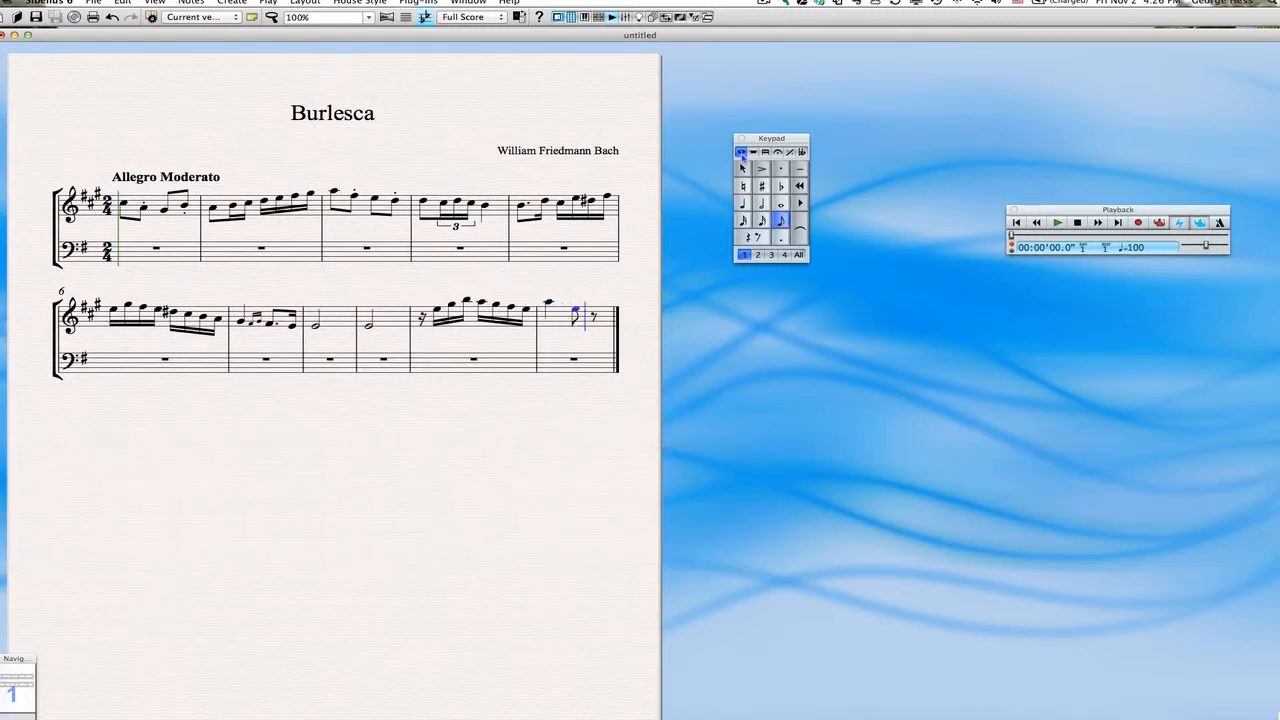
key("d")
key("super+z")
key("d")
- Fill the clarinet's bar twelve with sixteenth notes C, E, A, C, B, F, G and A, and begin bar thirteen with eighth notes G and F
key("2")
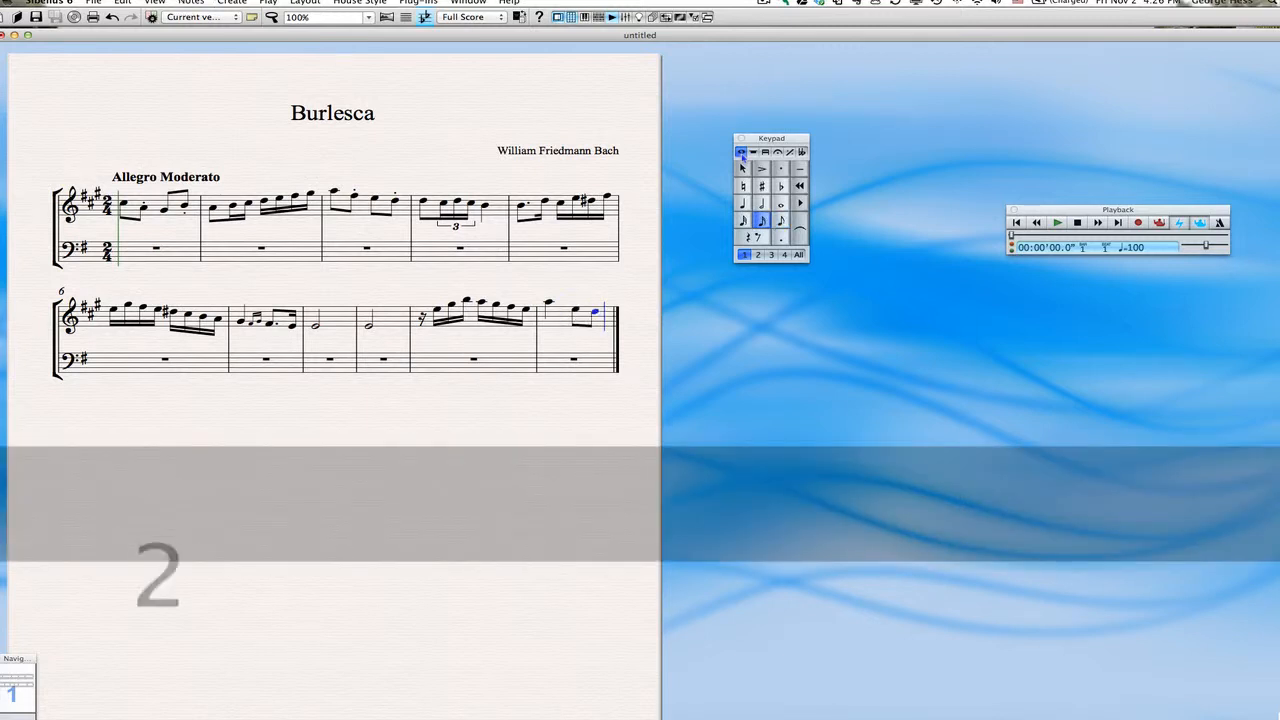
key("e")
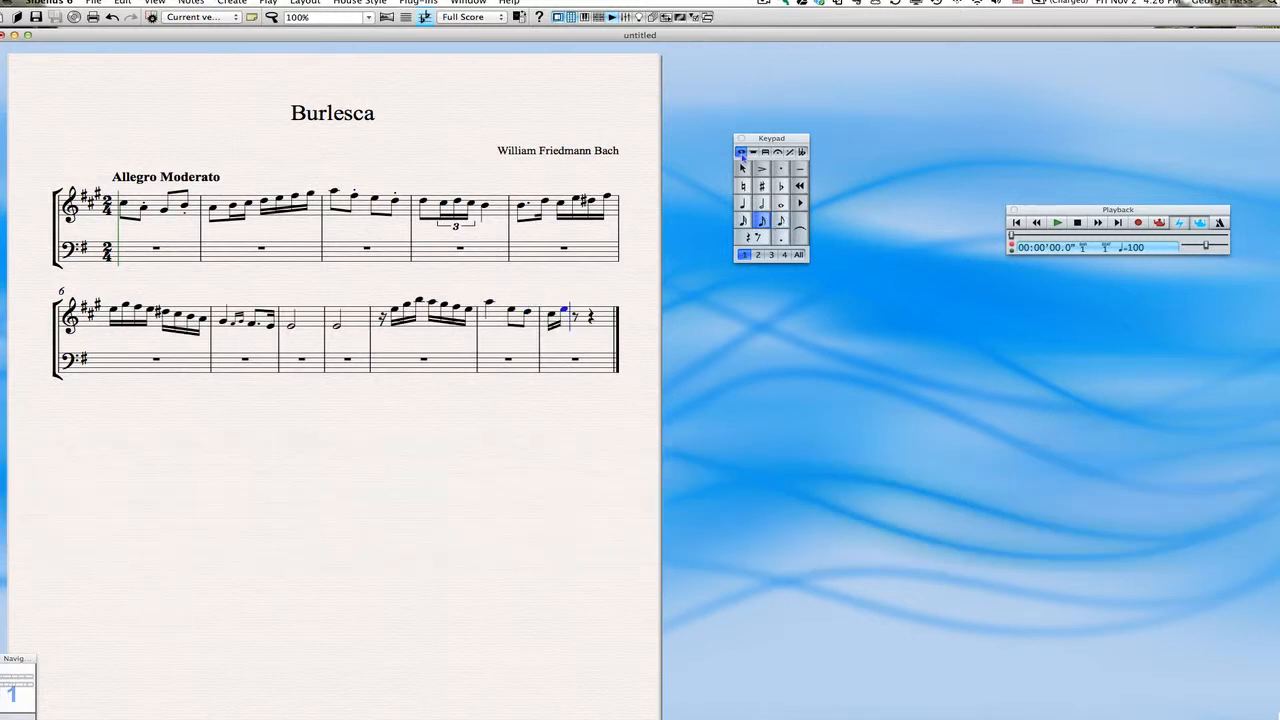
key("a")
key("c")
key("b")
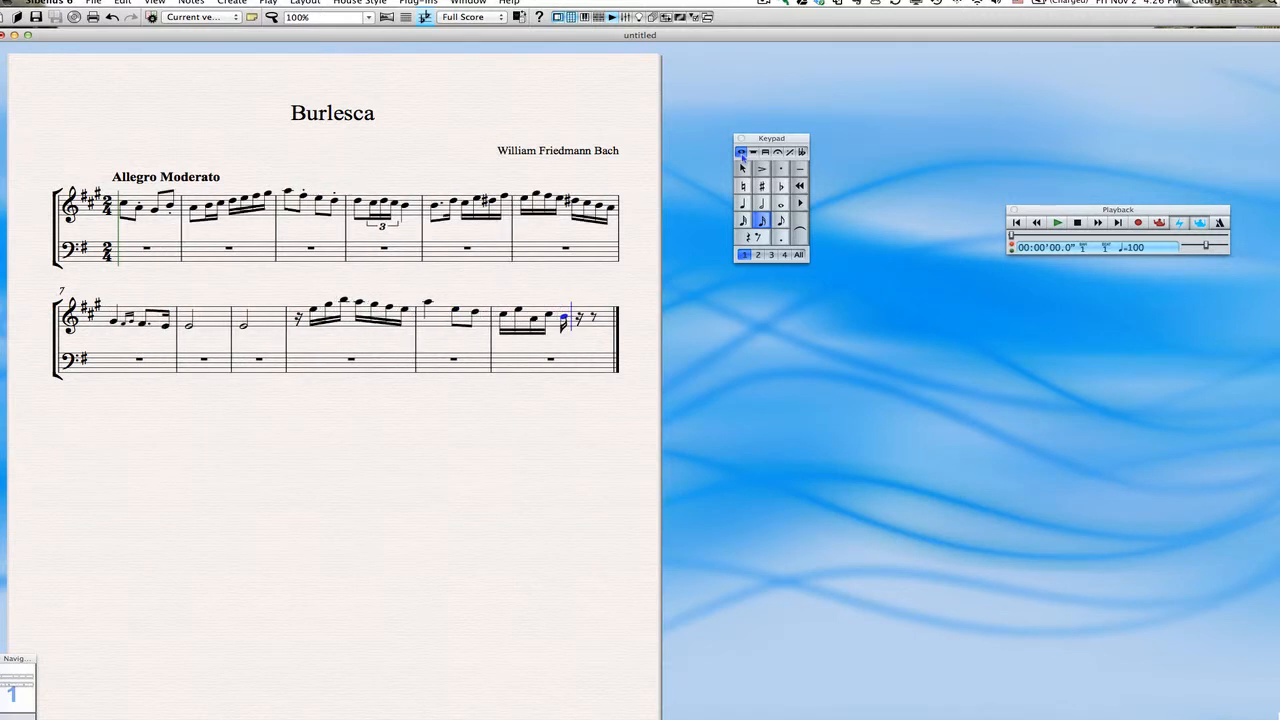
key("f")
key("g")
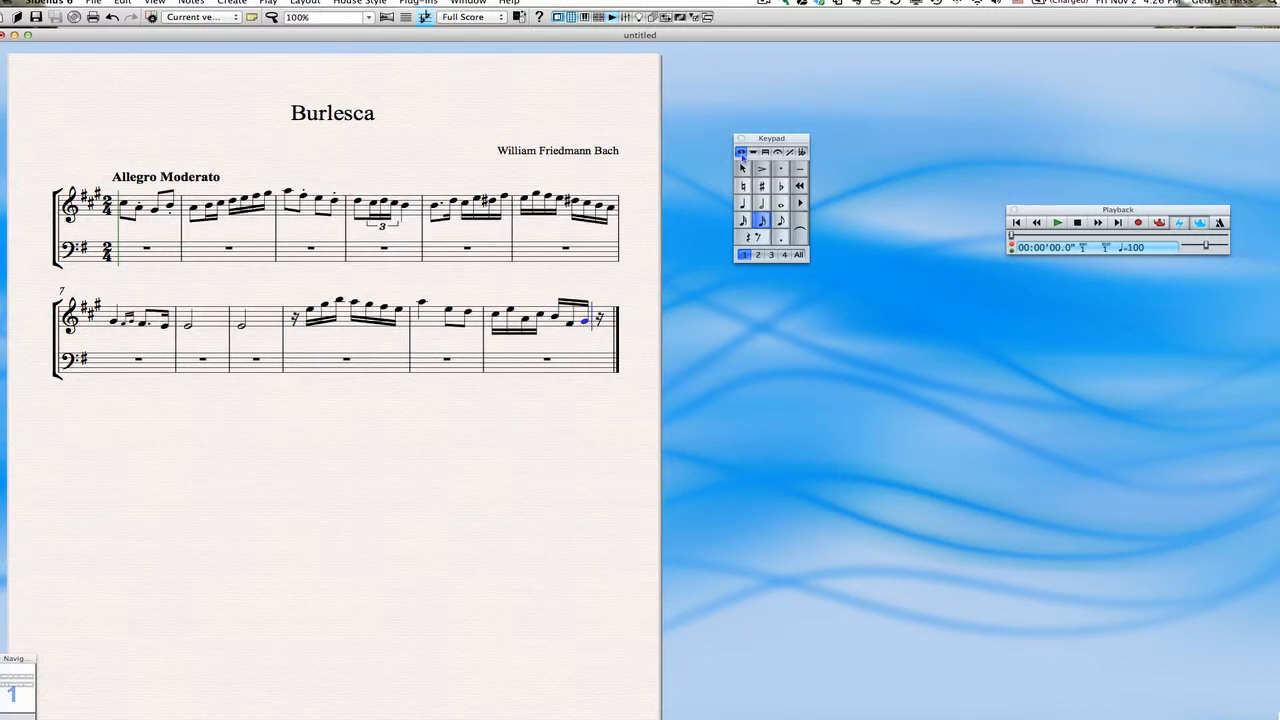
key("3")
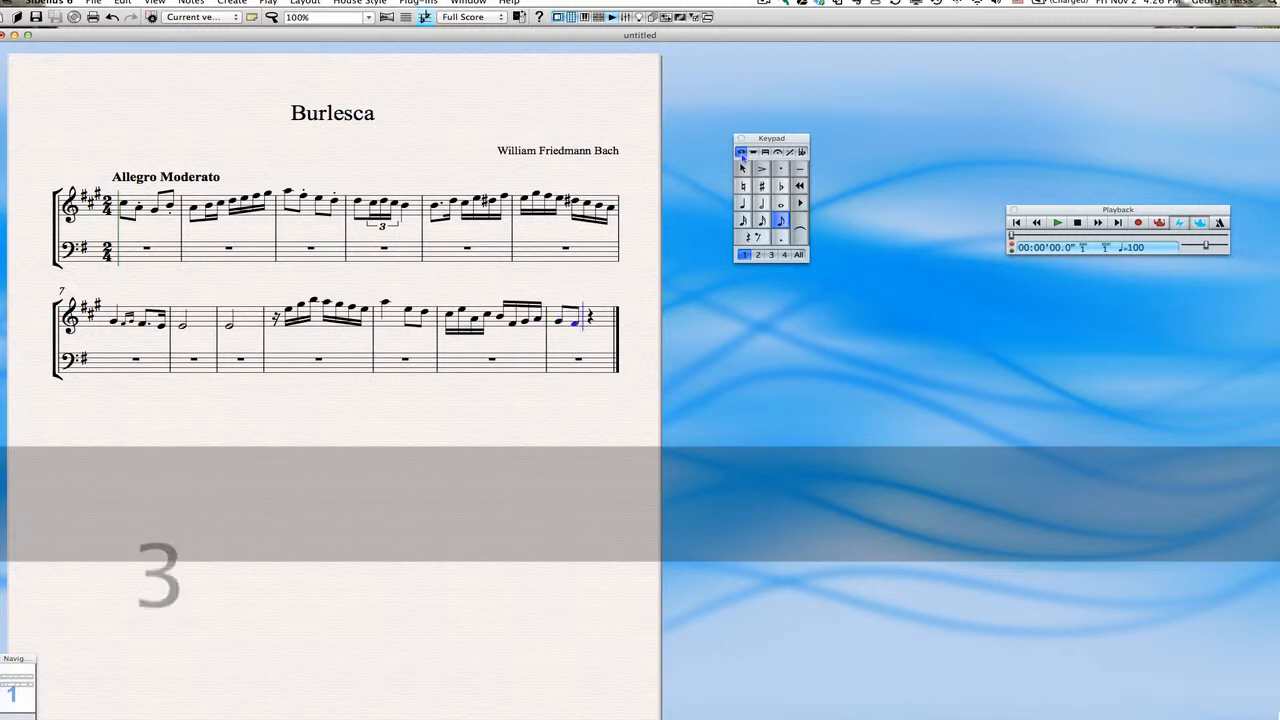
key("5")
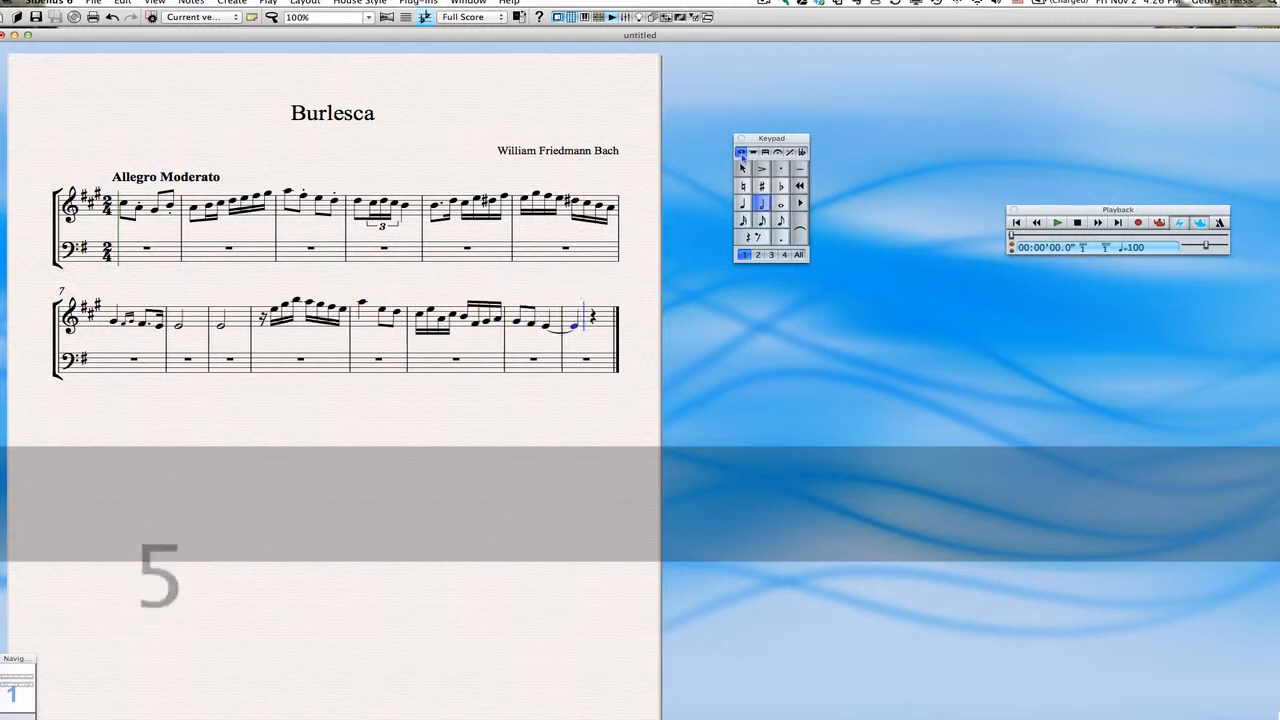
key("F13")
key("4")
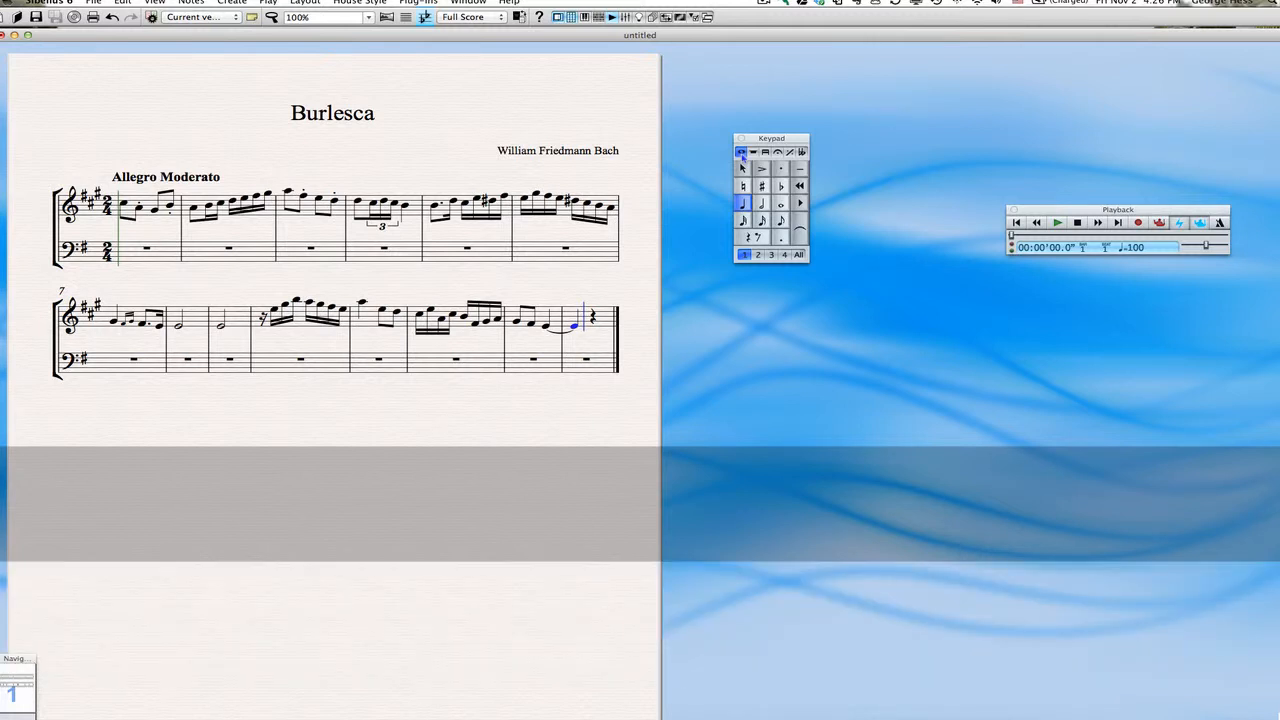
key("BackSpace")
key("BackSpace")
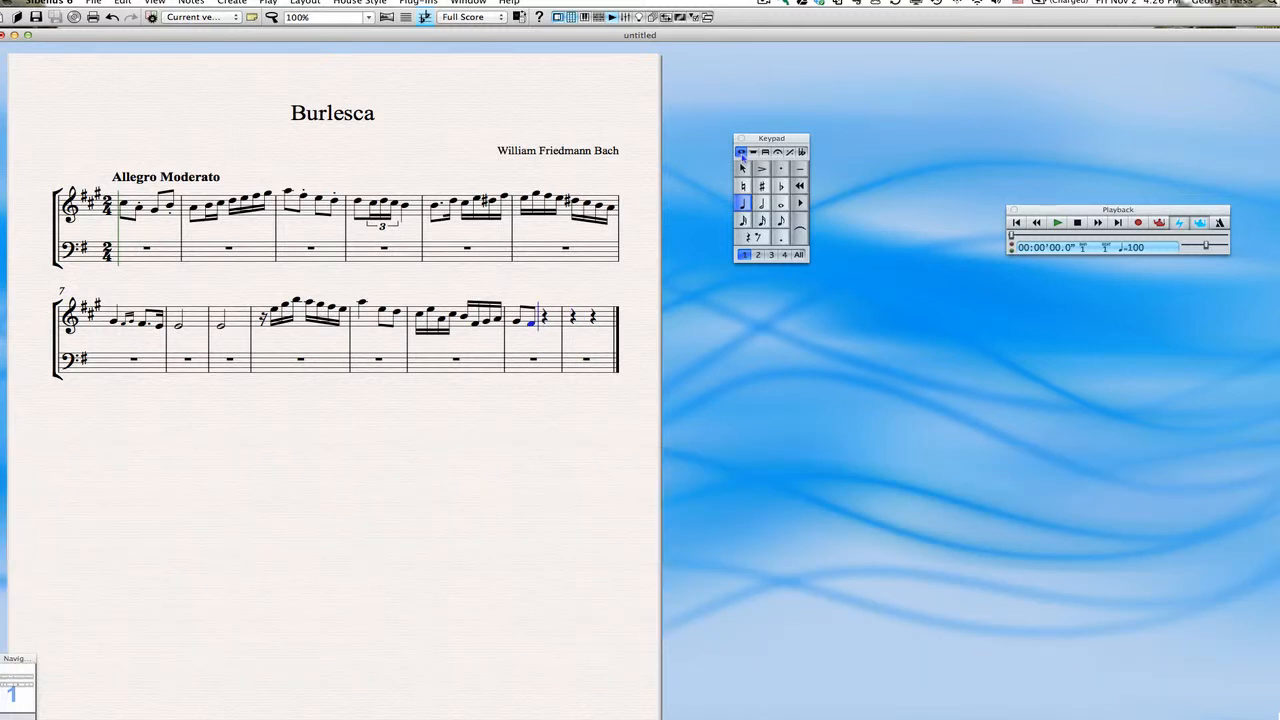
key("4")
key("e")
key("Left")
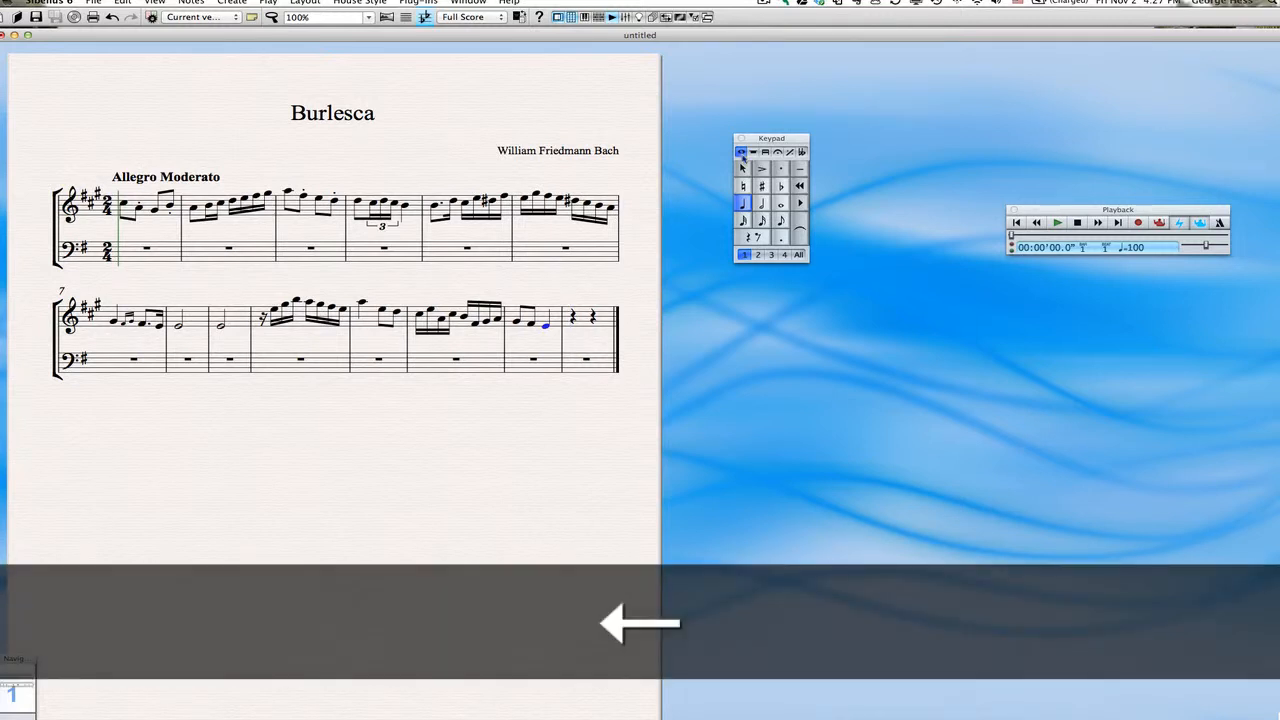
key("0")
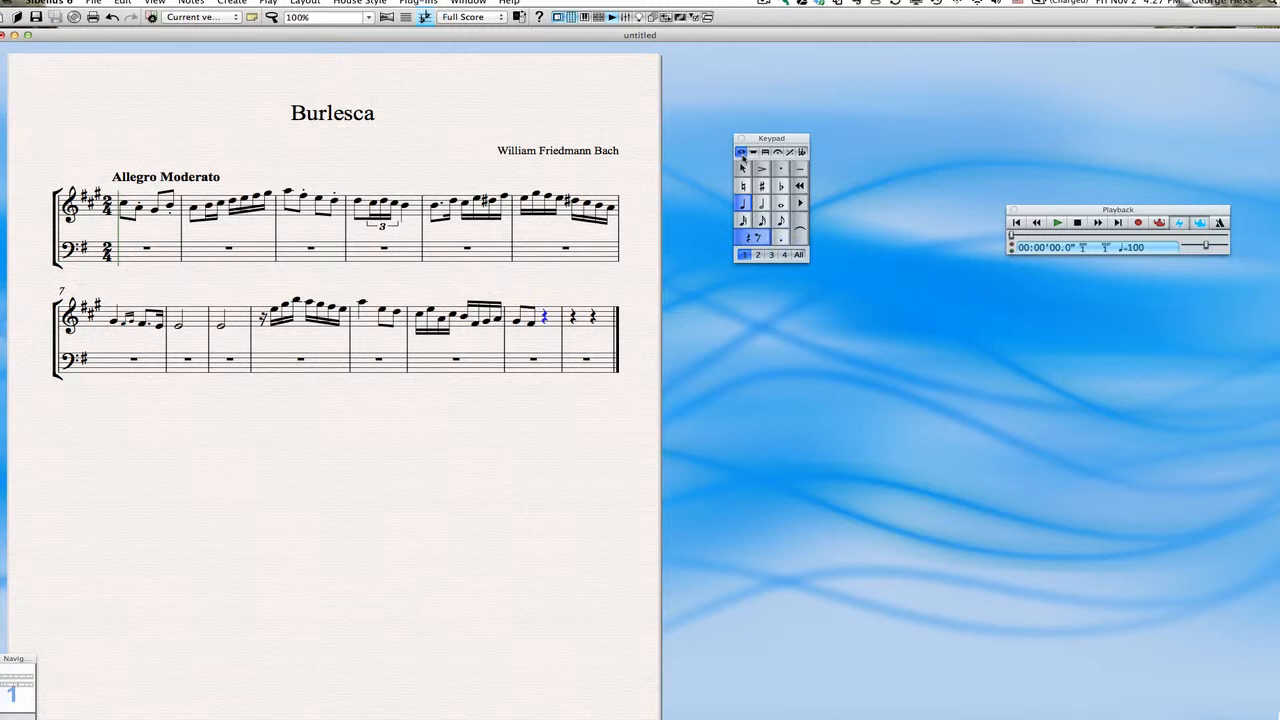
- Finish the clarinet's bar thirteen with an accented staccato quarter-note E and switch both articulations off
key("slash")
key("equal")
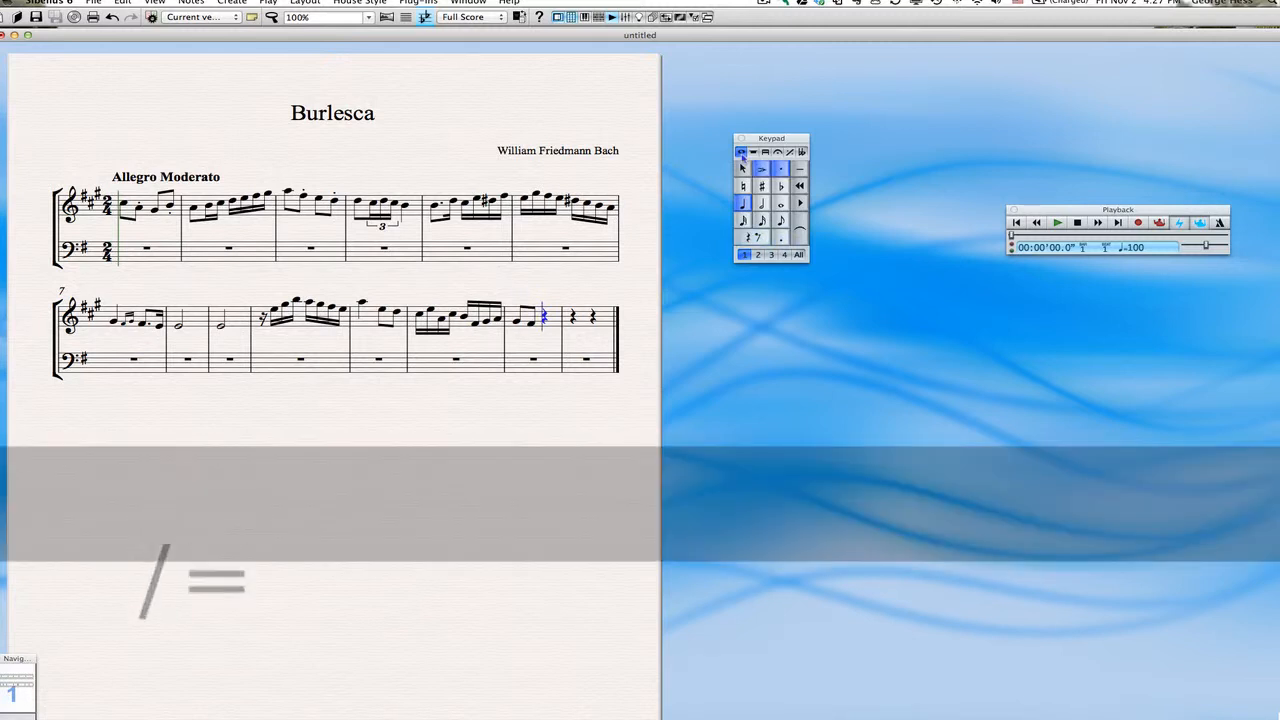
key("e")
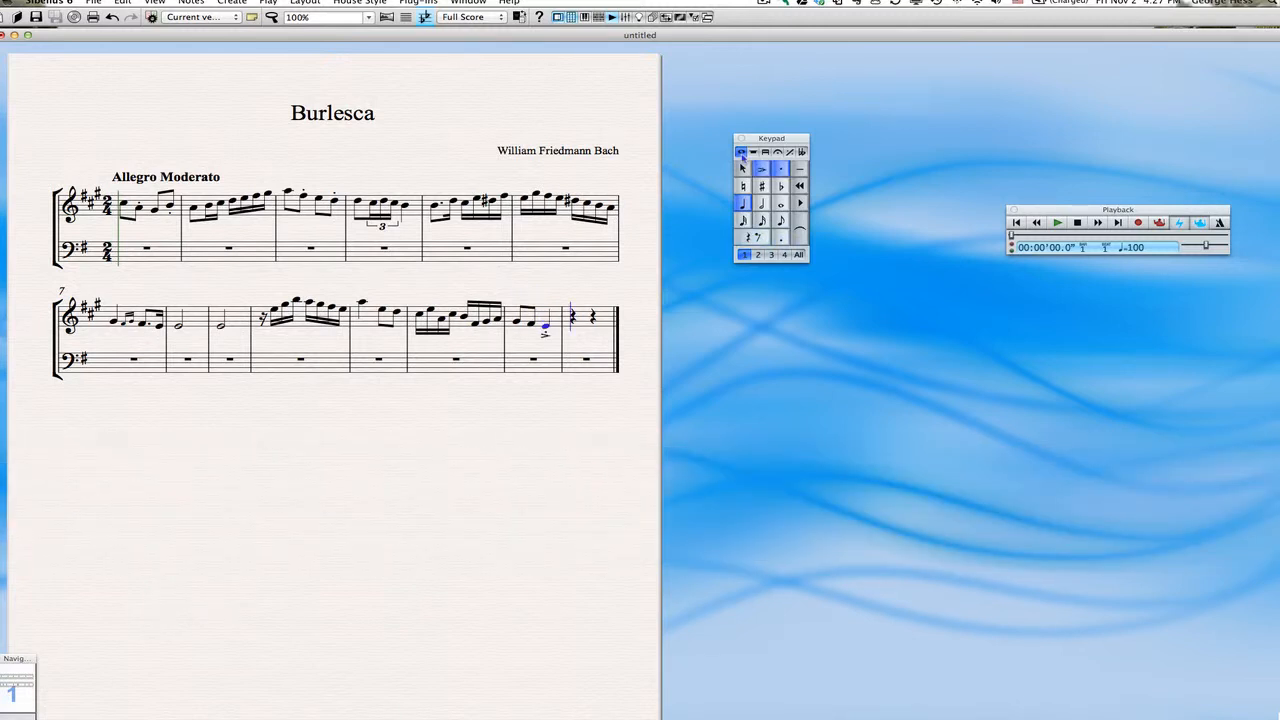
key("slash")
key("equal")
- Fill bar fourteen with a dotted eighth-note E, a sixteenth-note G natural and sixteenth notes F, A, G sharp and B
key("3")
key("period")
key("e")
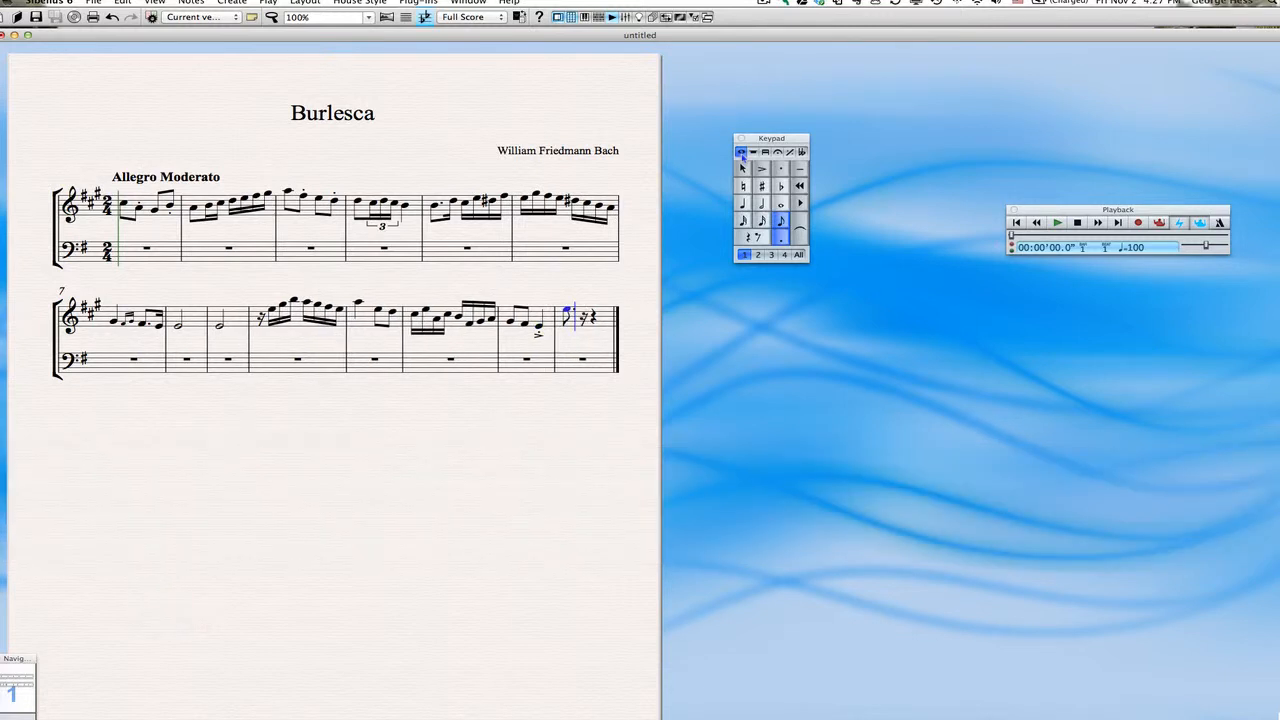
key("2")
key("g")
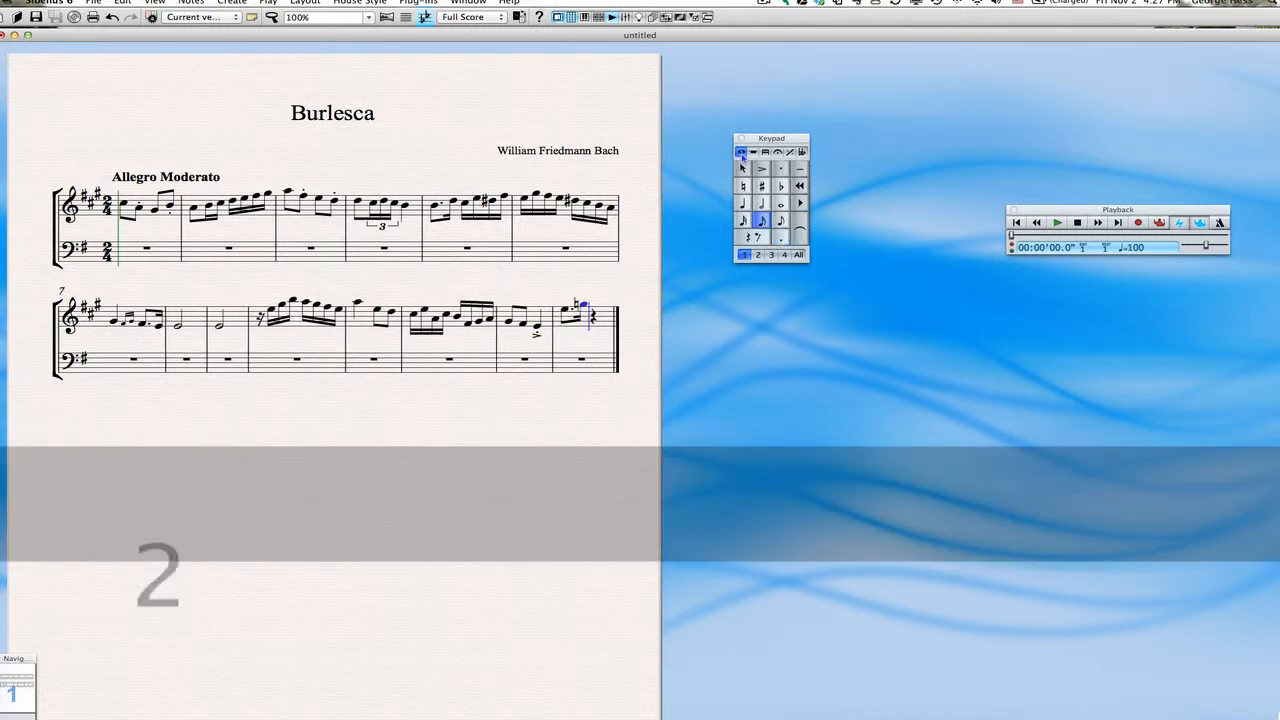
key("f")
key("a")
key("g")
key("b")
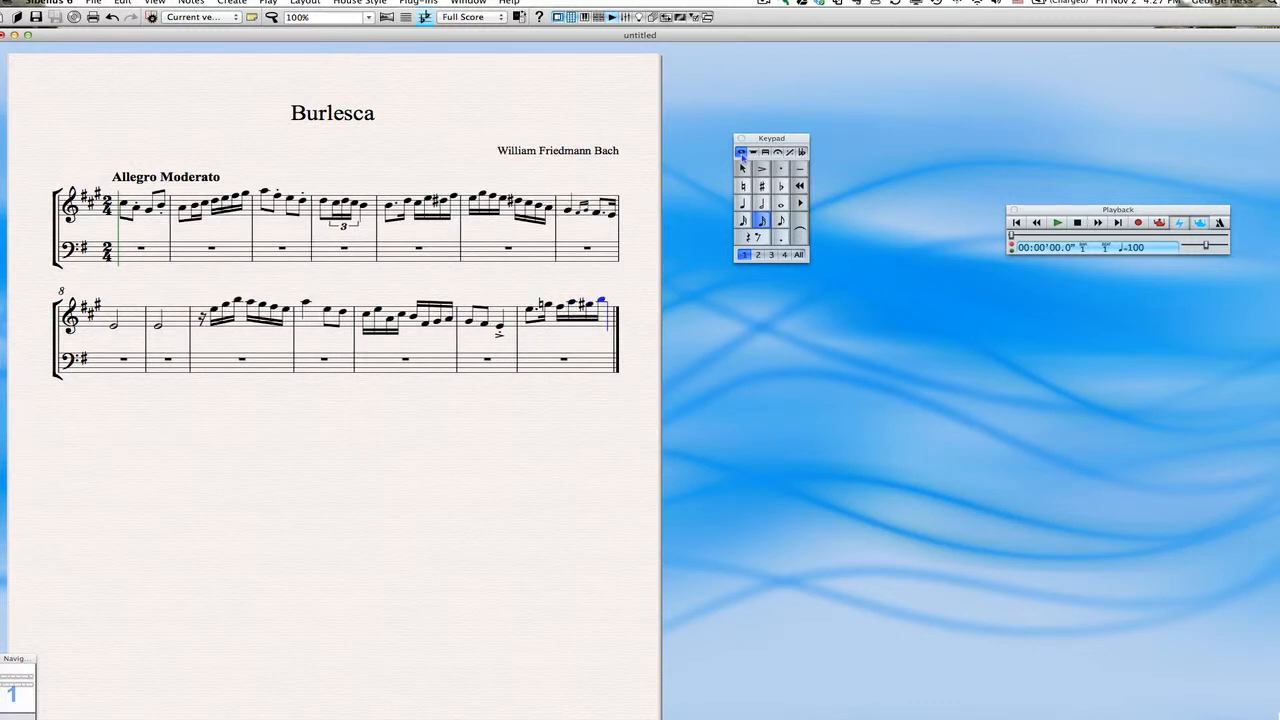
- Fill the clarinet's bar fifteen with sixteenth notes A, C, B, A, G, F, E and D
key("c")
key("b")
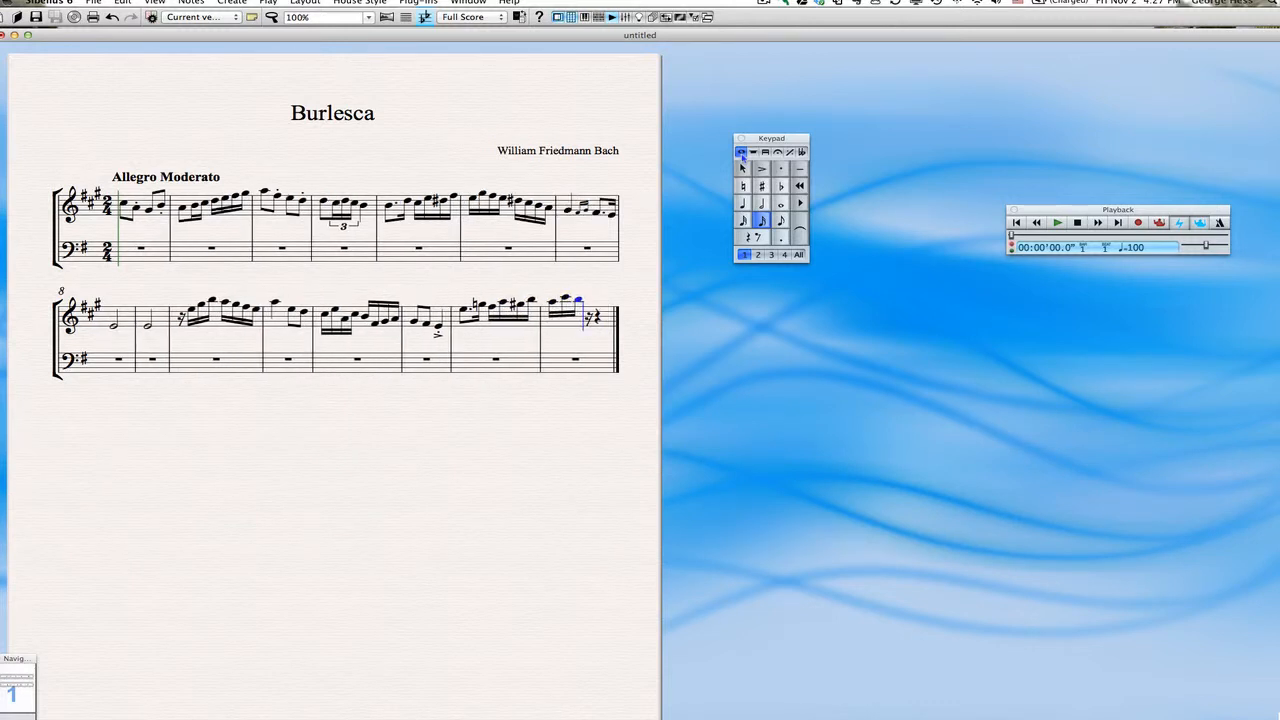
key("a")
key("g")
key("f")
key("e")
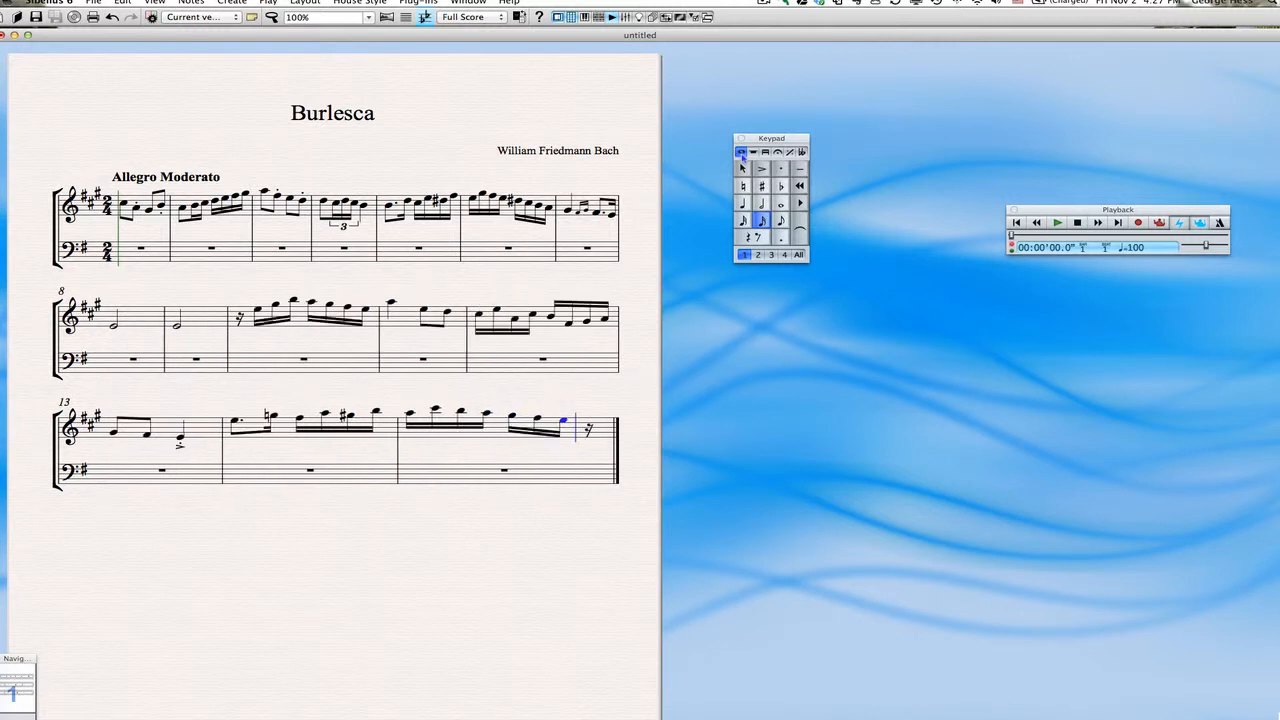
key("d")
- Begin bar sixteen with a quarter-note C followed by two sixteenth grace notes, B and C
key("4")
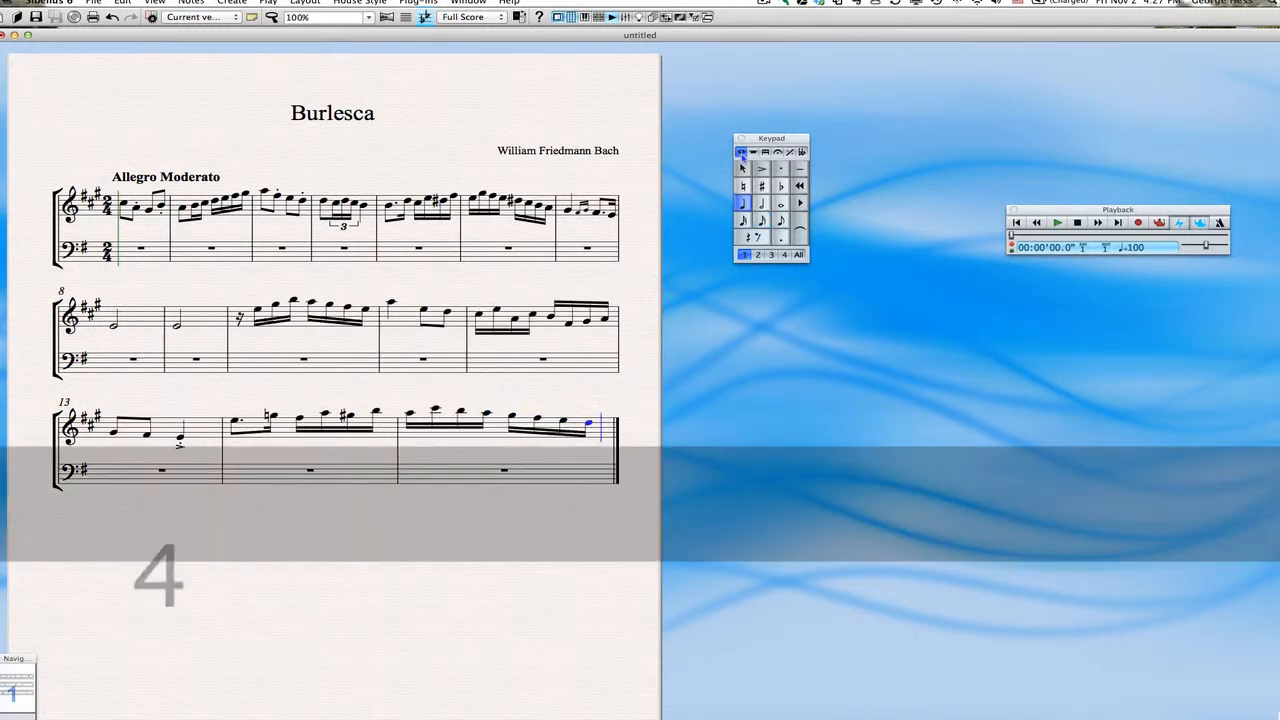
key("c")
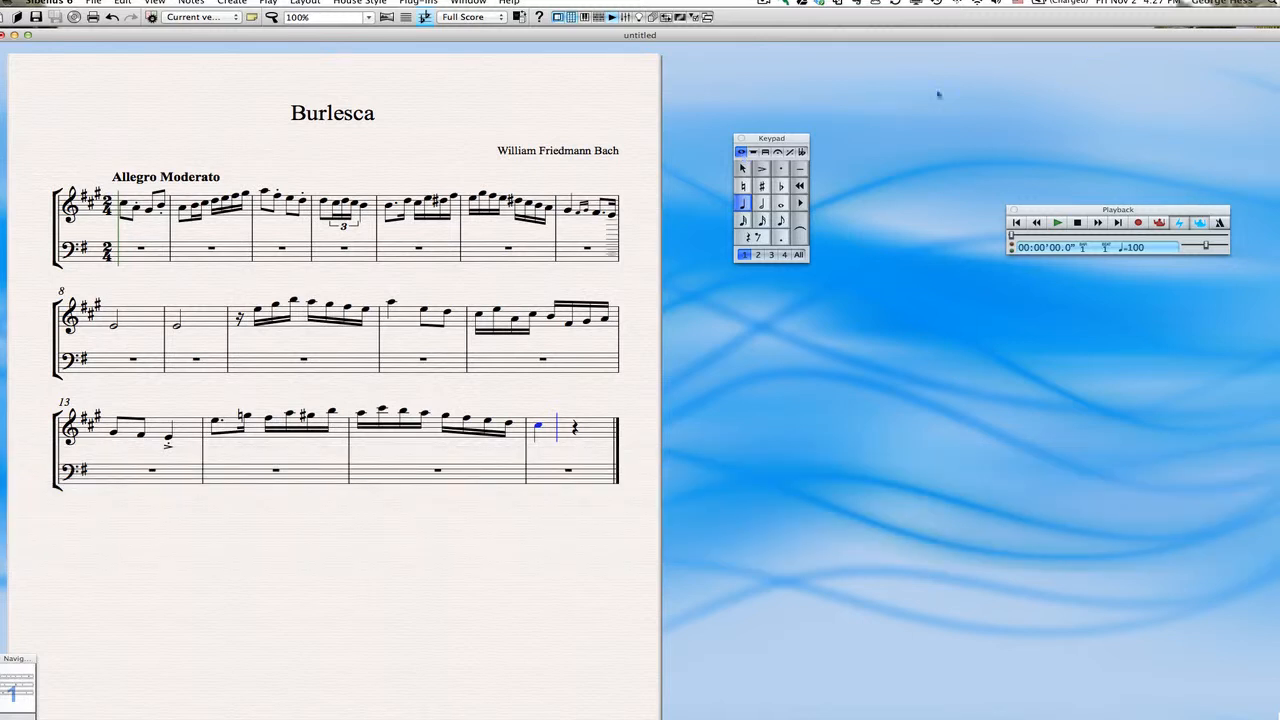
left_click(753, 152)
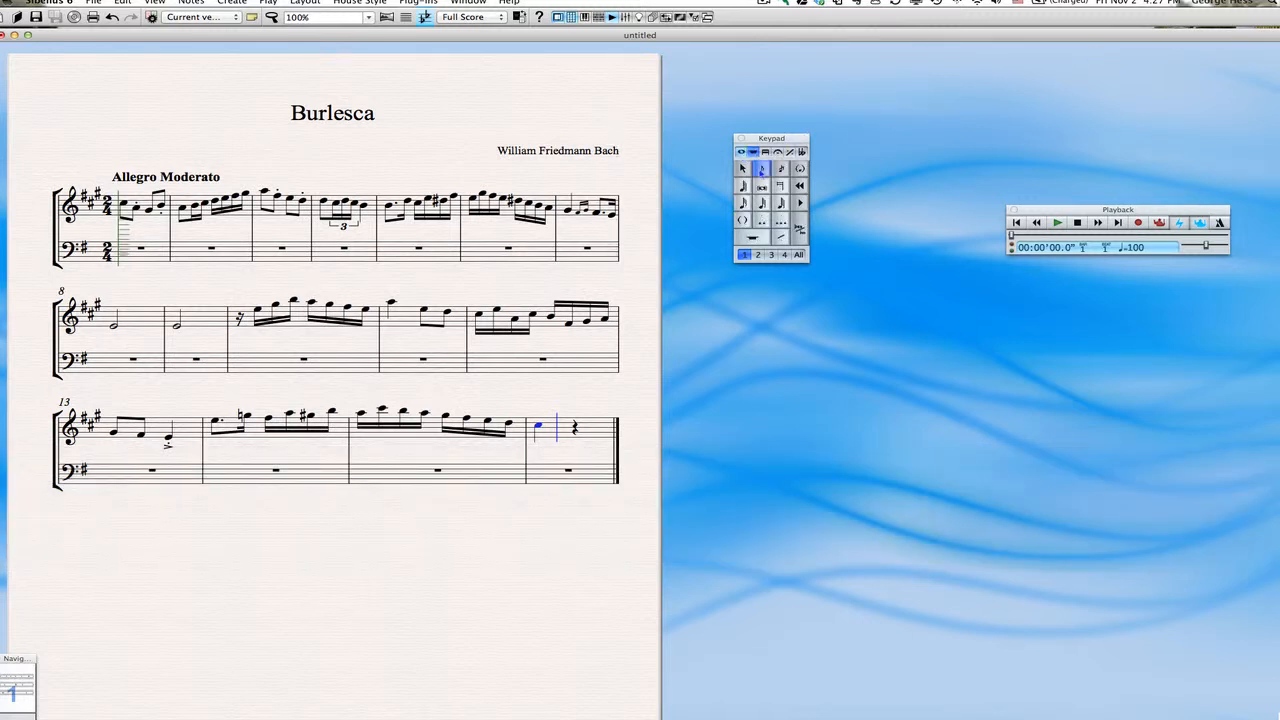
left_click(741, 152)
left_click(762, 220)
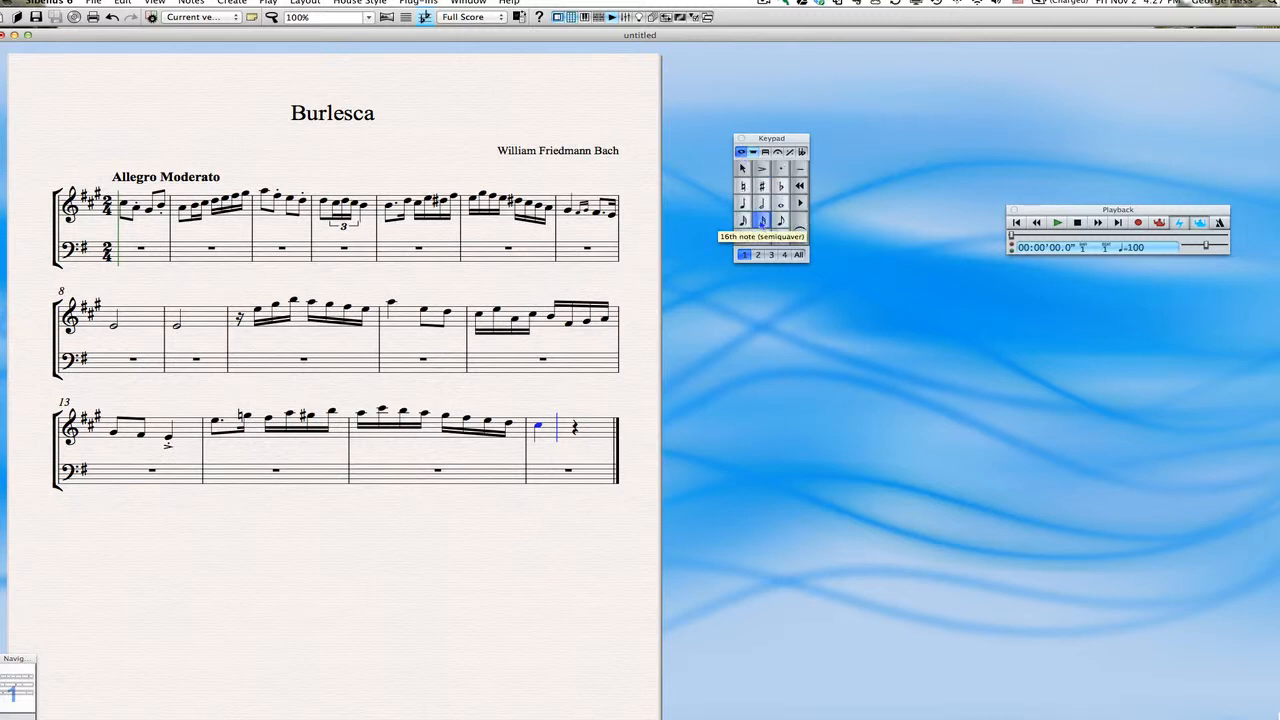
key("2")
key("c")
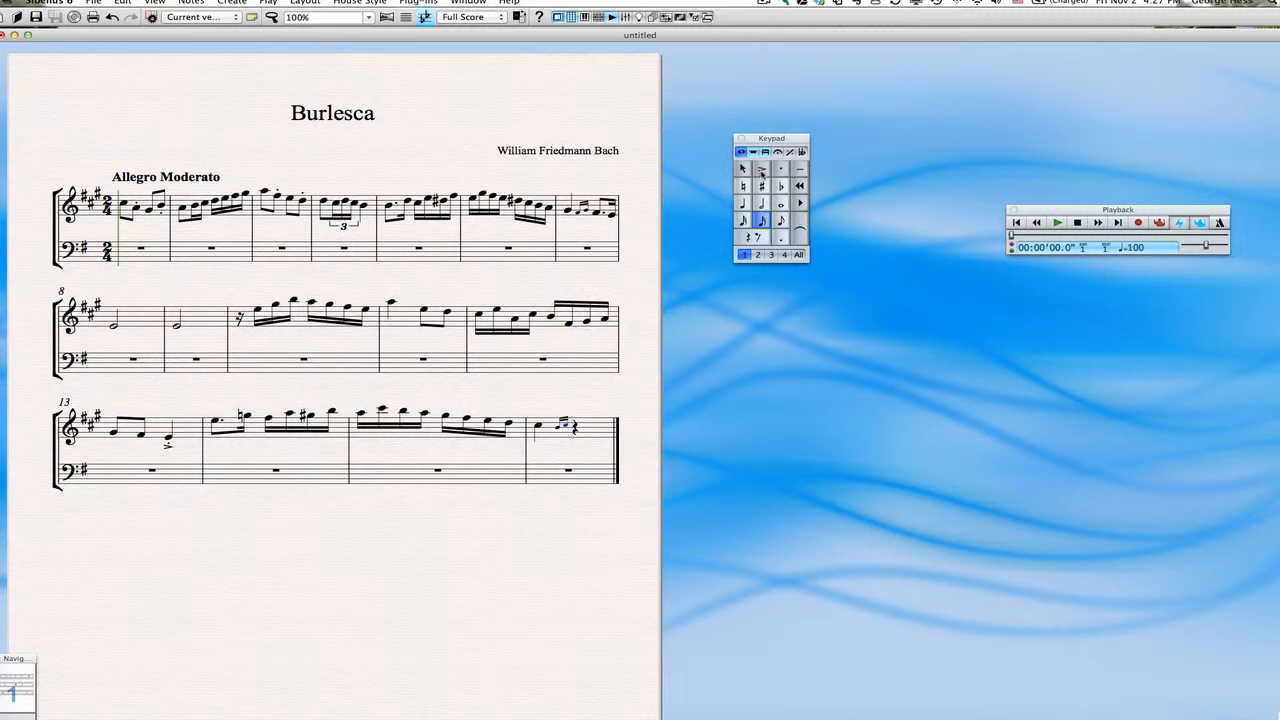
left_click(753, 152)
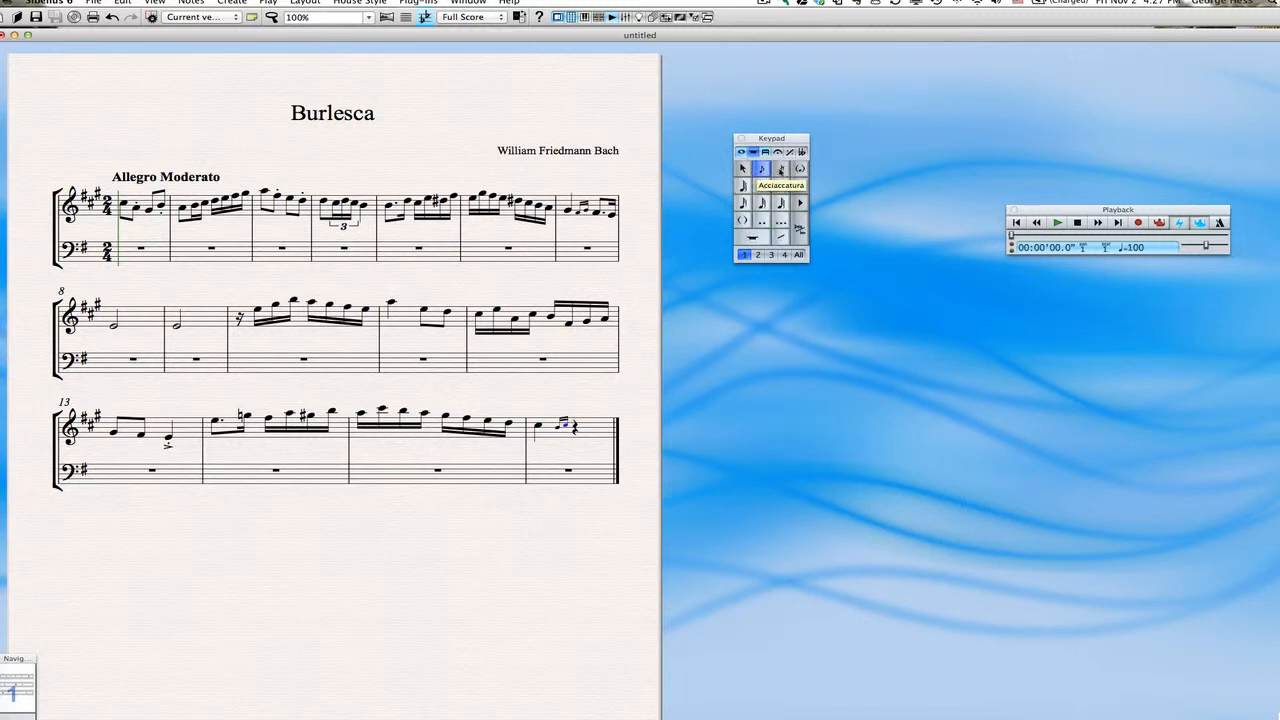
left_click(741, 152)
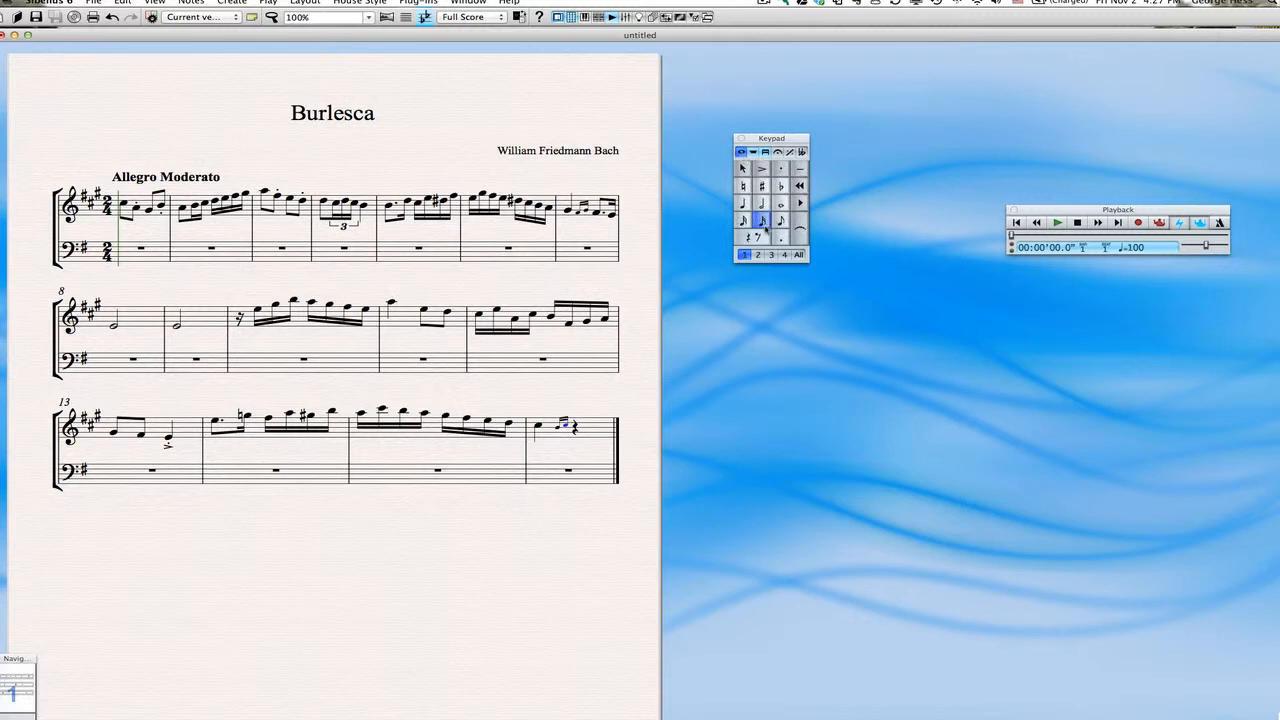
left_click(780, 221)
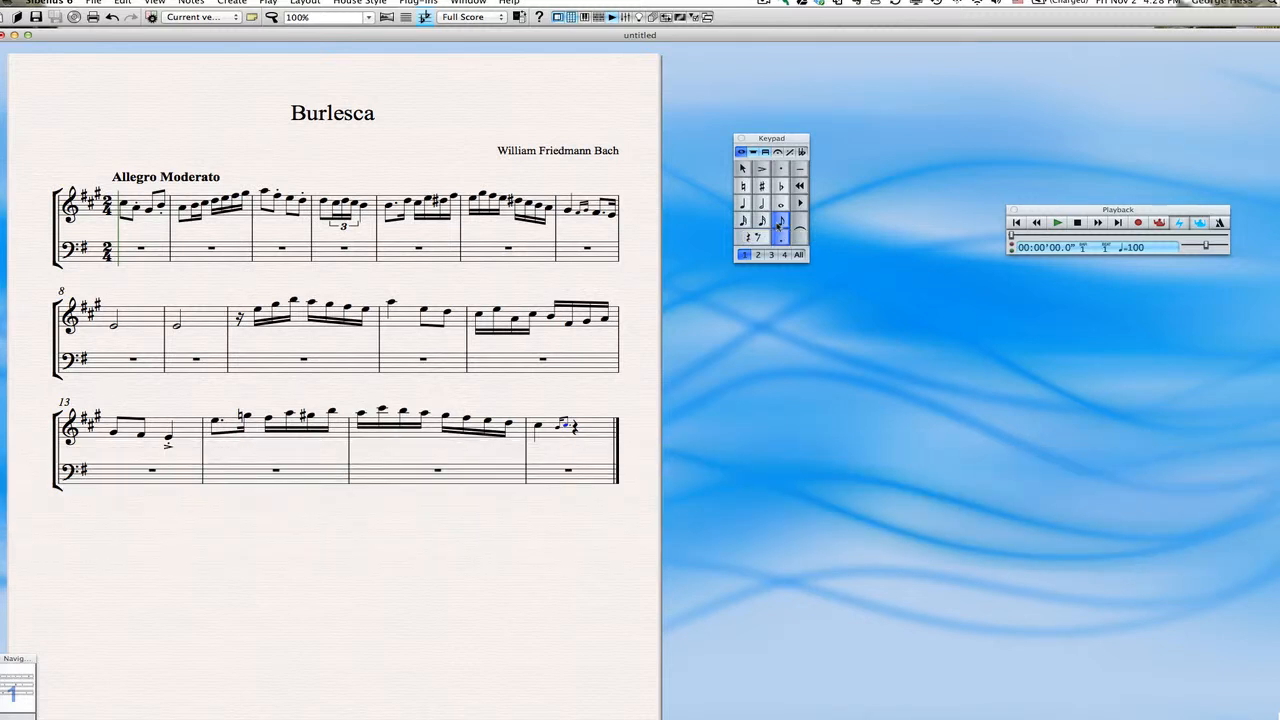
key("super+z")
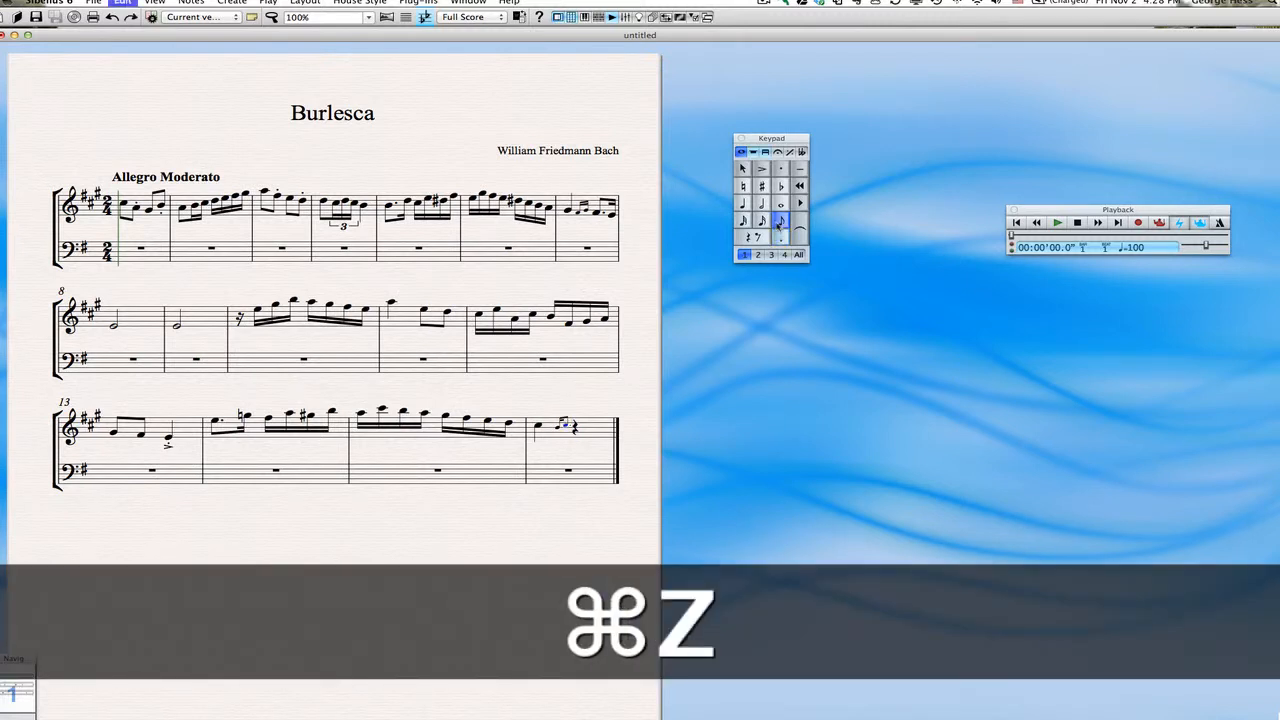
key("super+z")
- Finish bar sixteen after the grace notes with a dotted eighth-note B and a sixteenth-note A
key("Right")
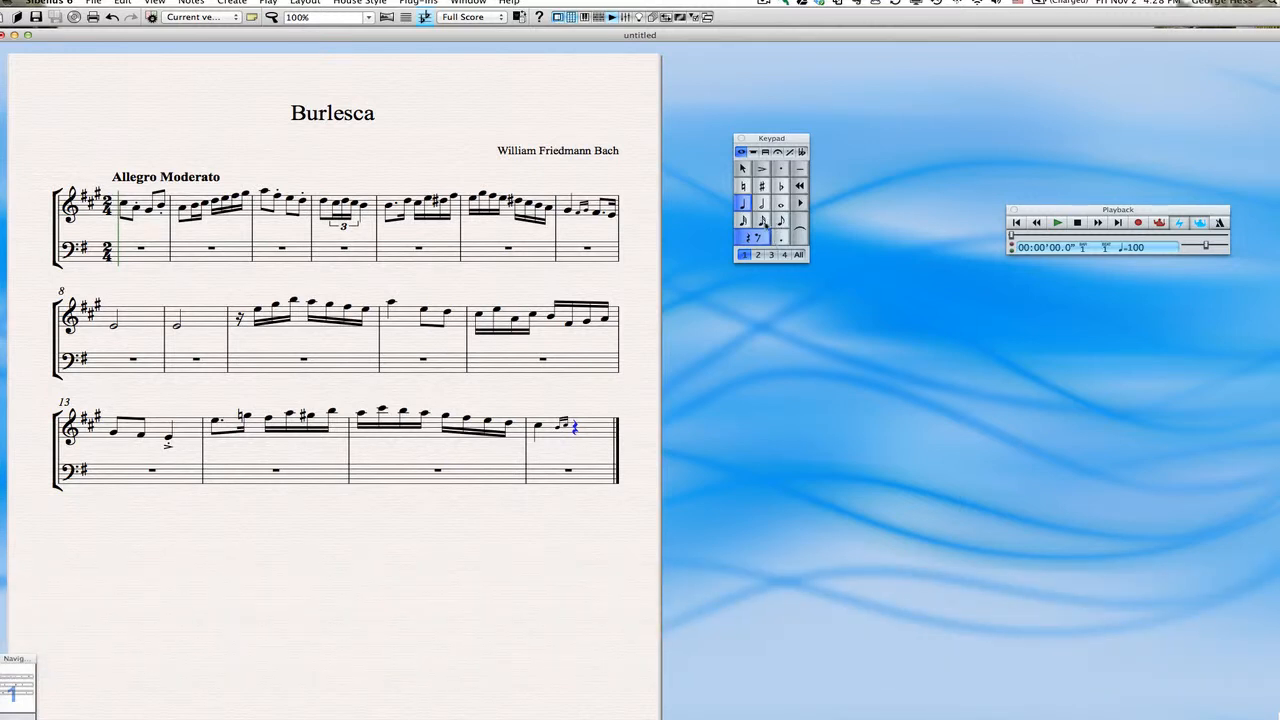
key("4")
key("3")
key("period")
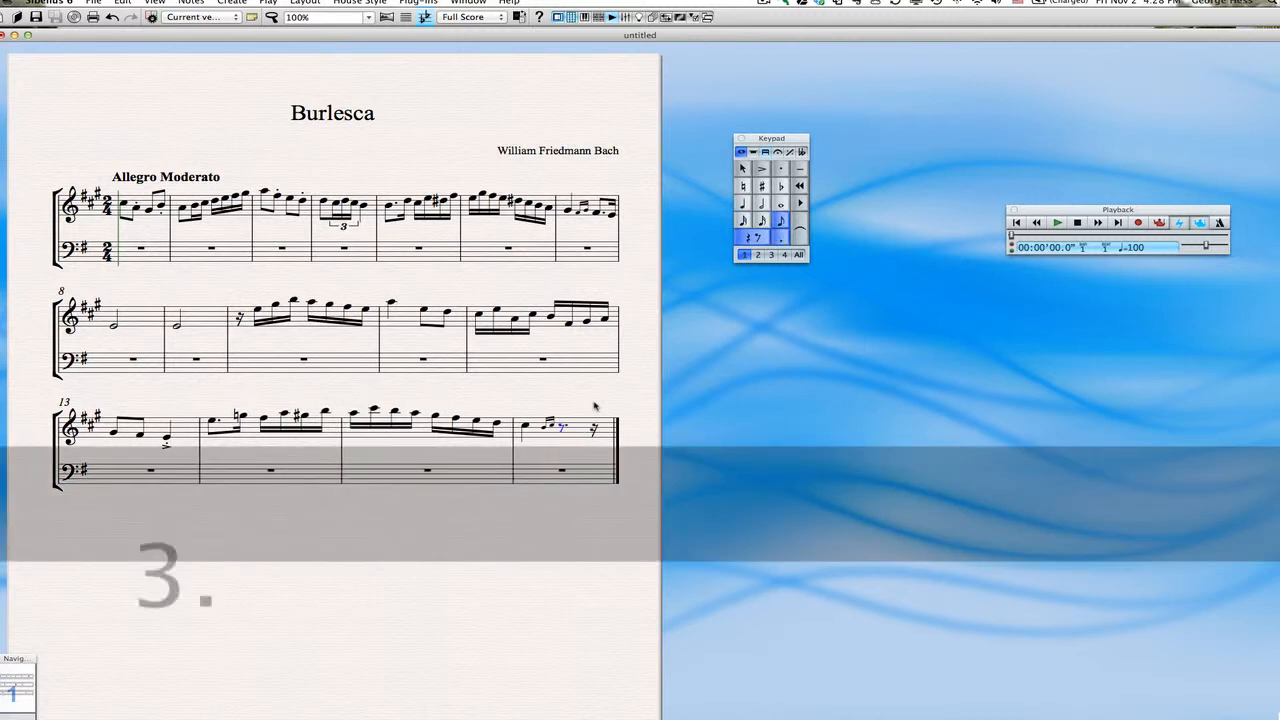
key("b")
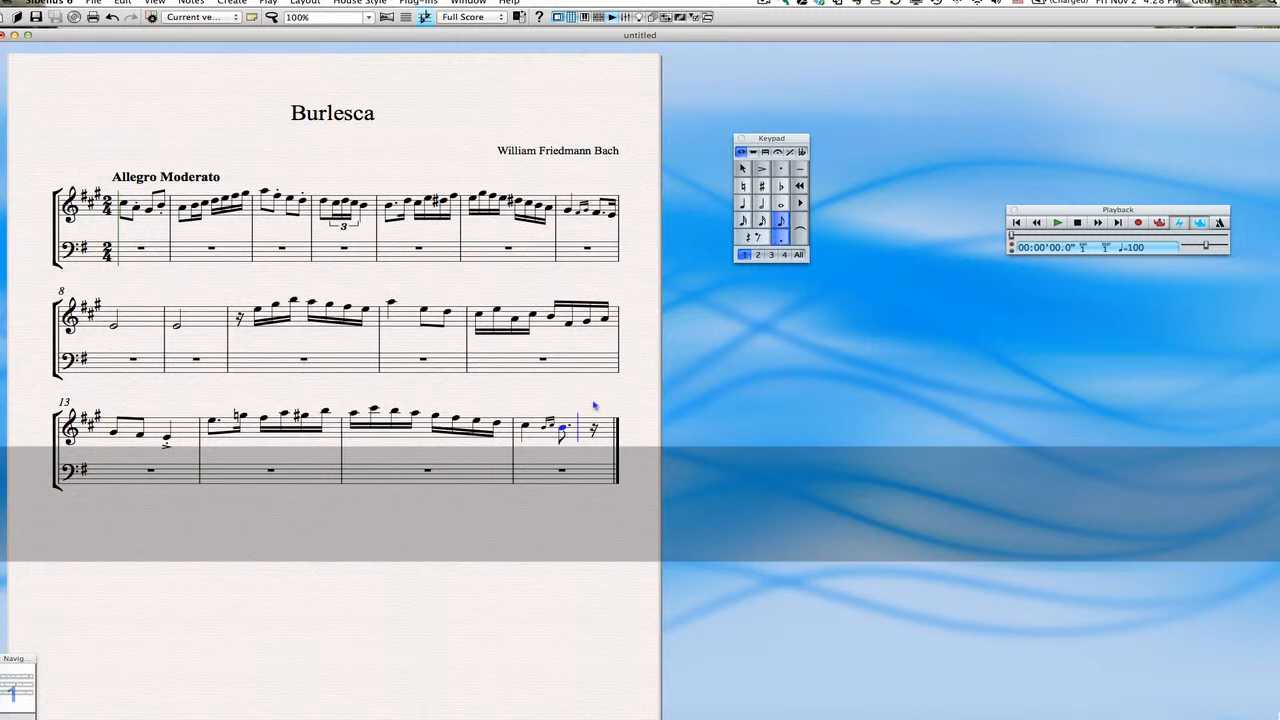
key("2")
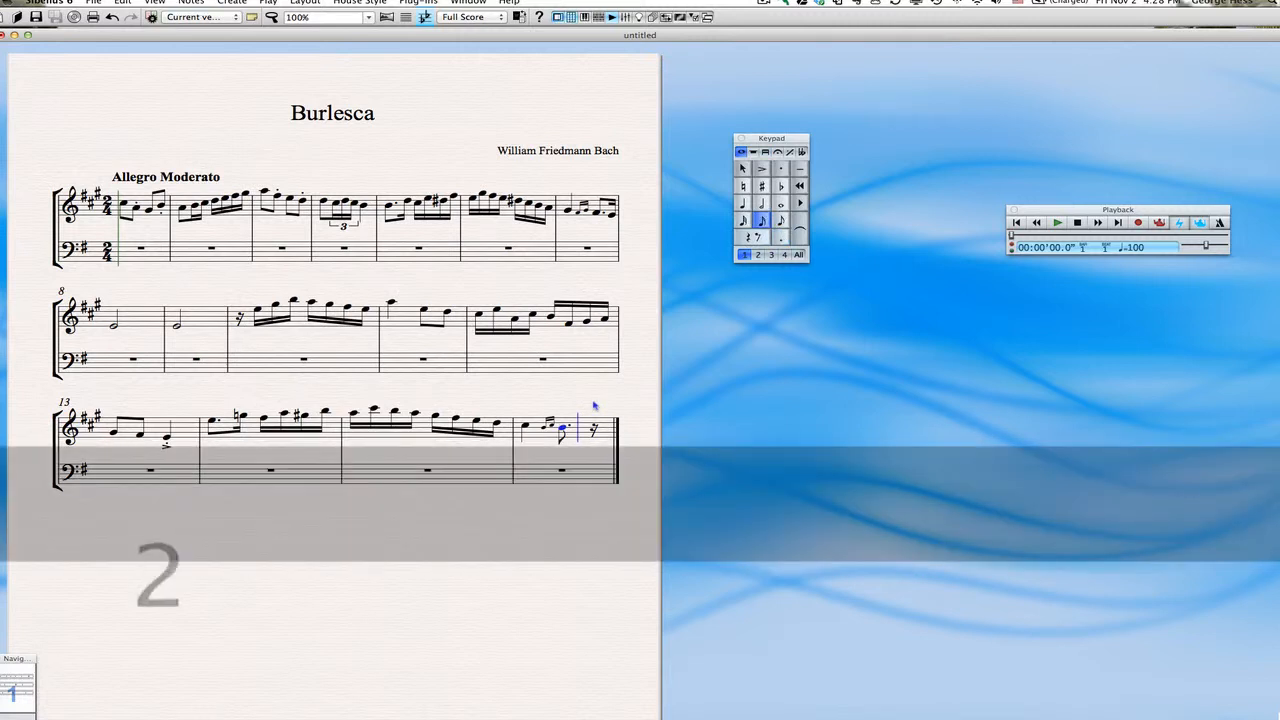
key("a")
- Enter tied half-note As across the clarinet's bars seventeen and eighteen, and another half-note A in bar nineteen
key("6")
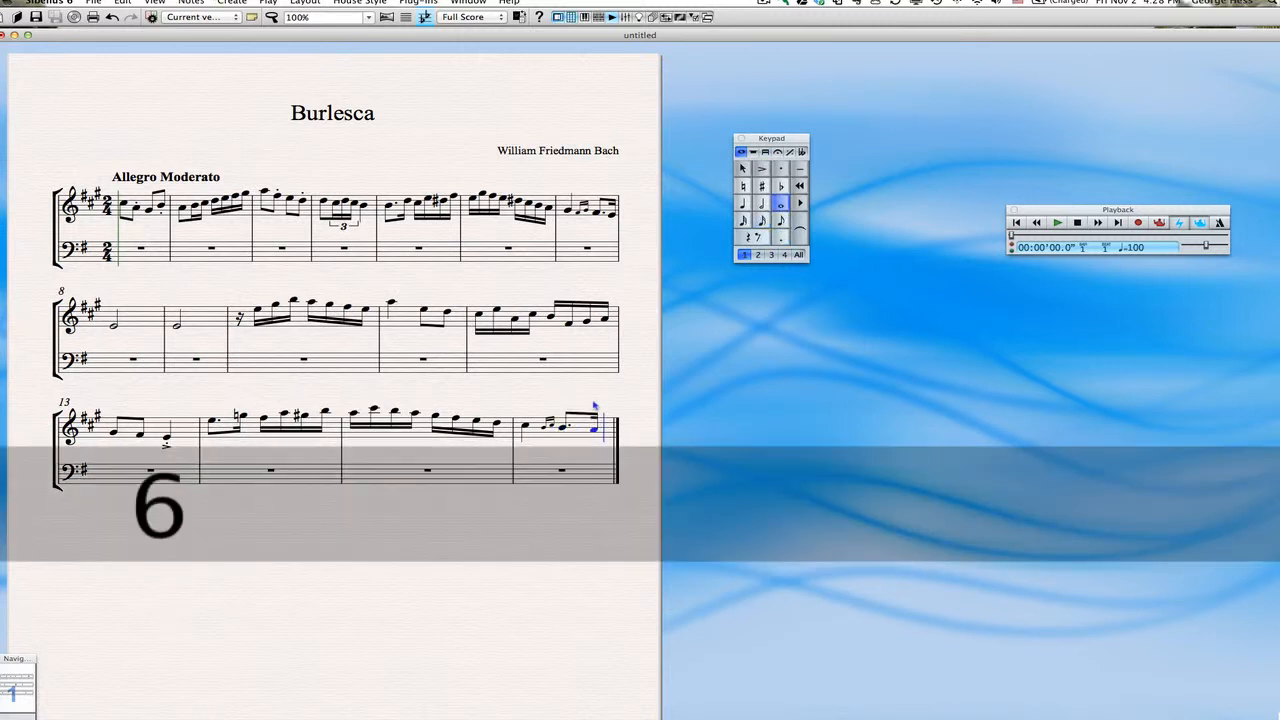
key("5")
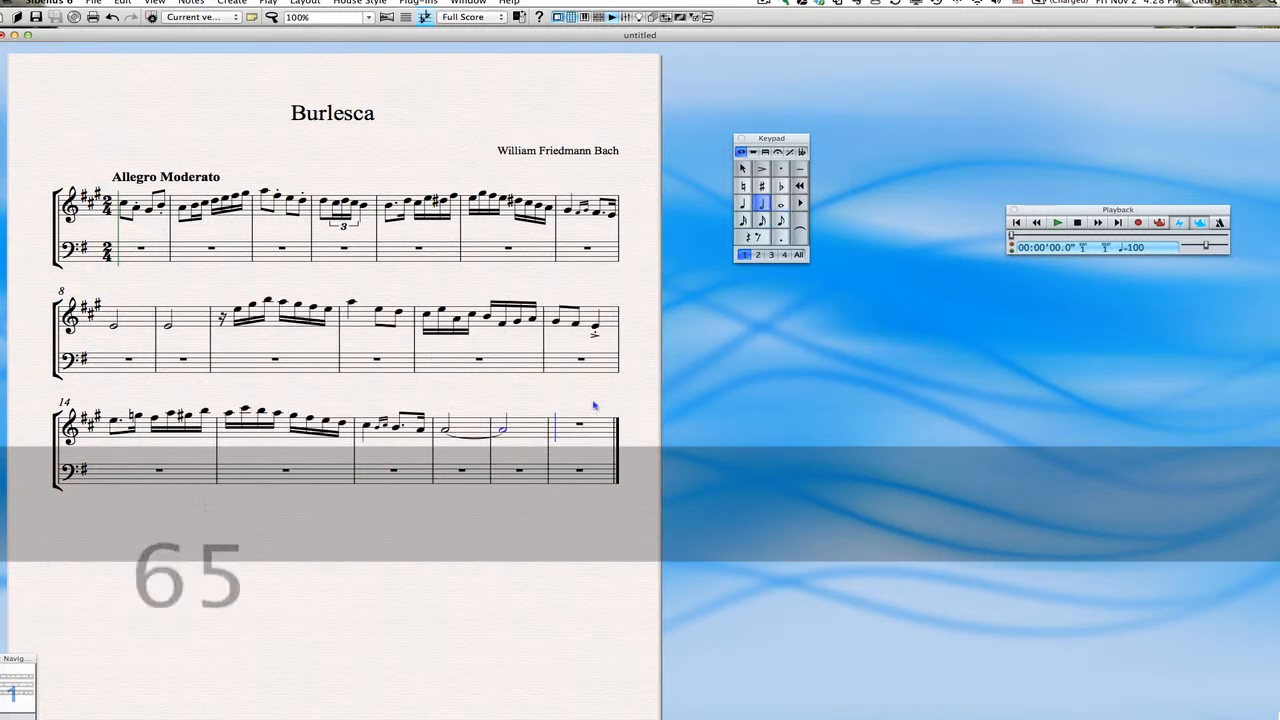
key("a")
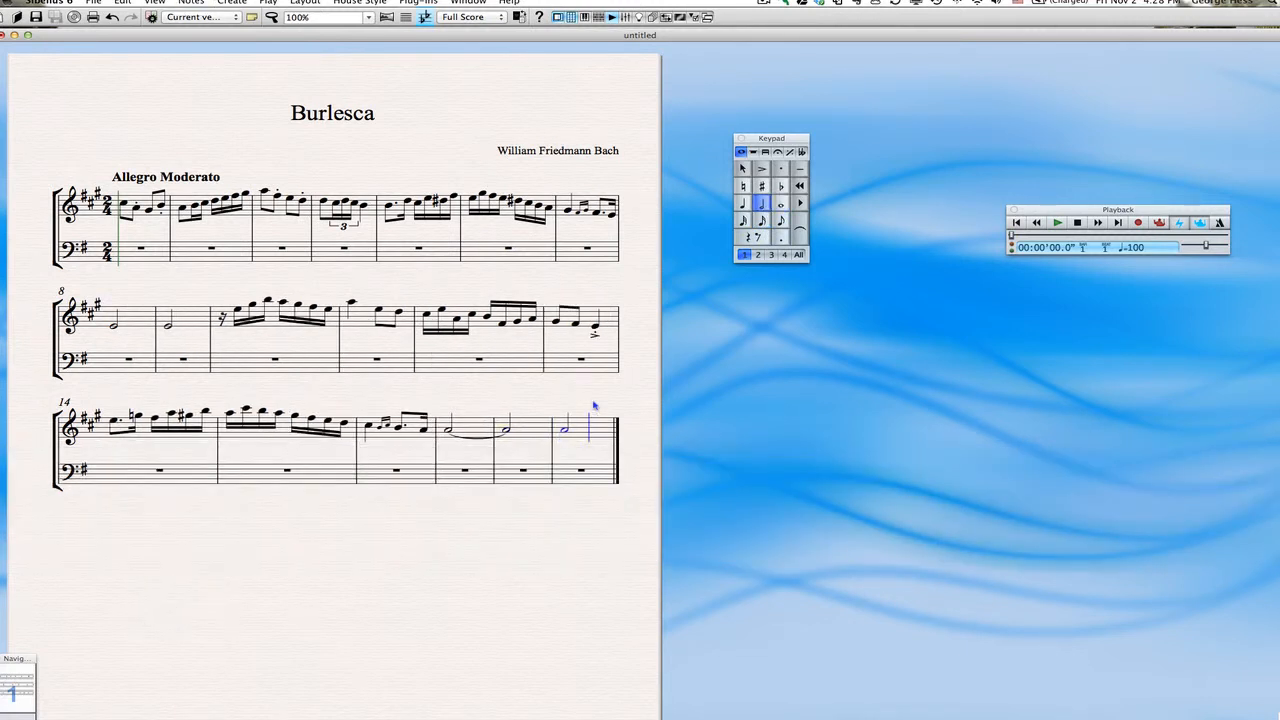
- Replace the half note in the clarinet's bar nineteen with two tied quarter-note As
key("KP_Enter")
key("4")
key("a")
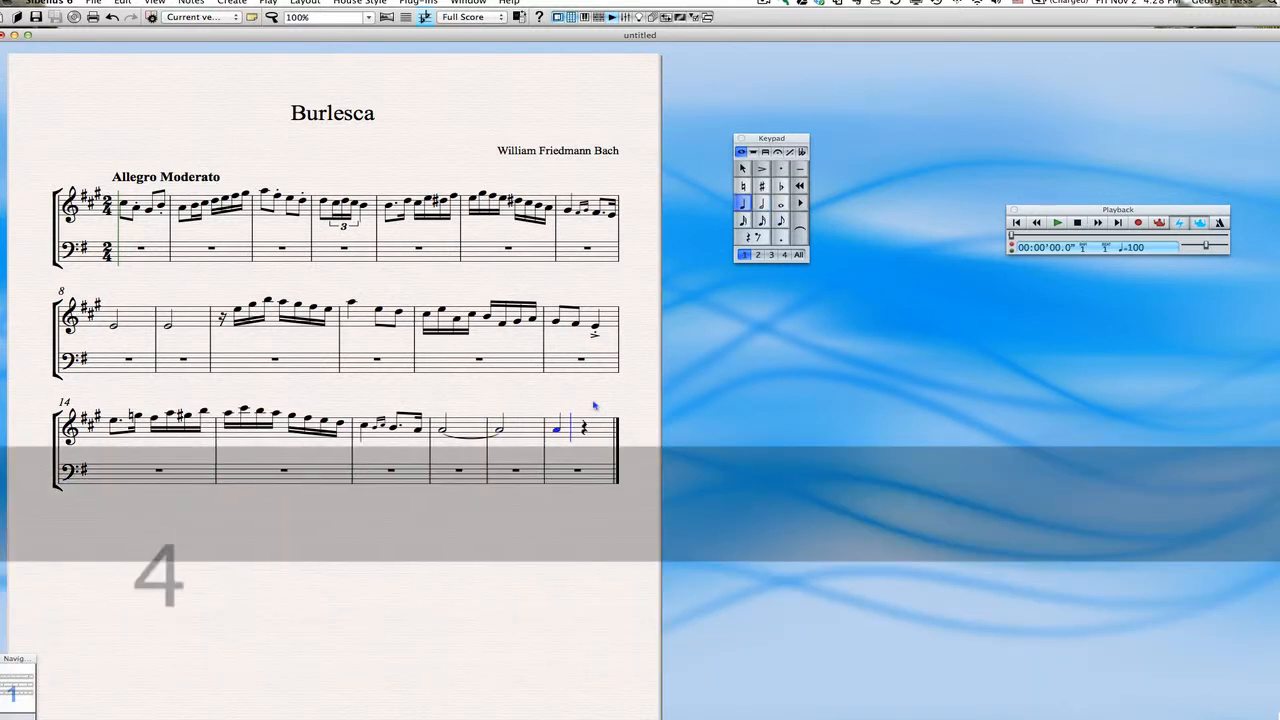
key("KP_Enter")
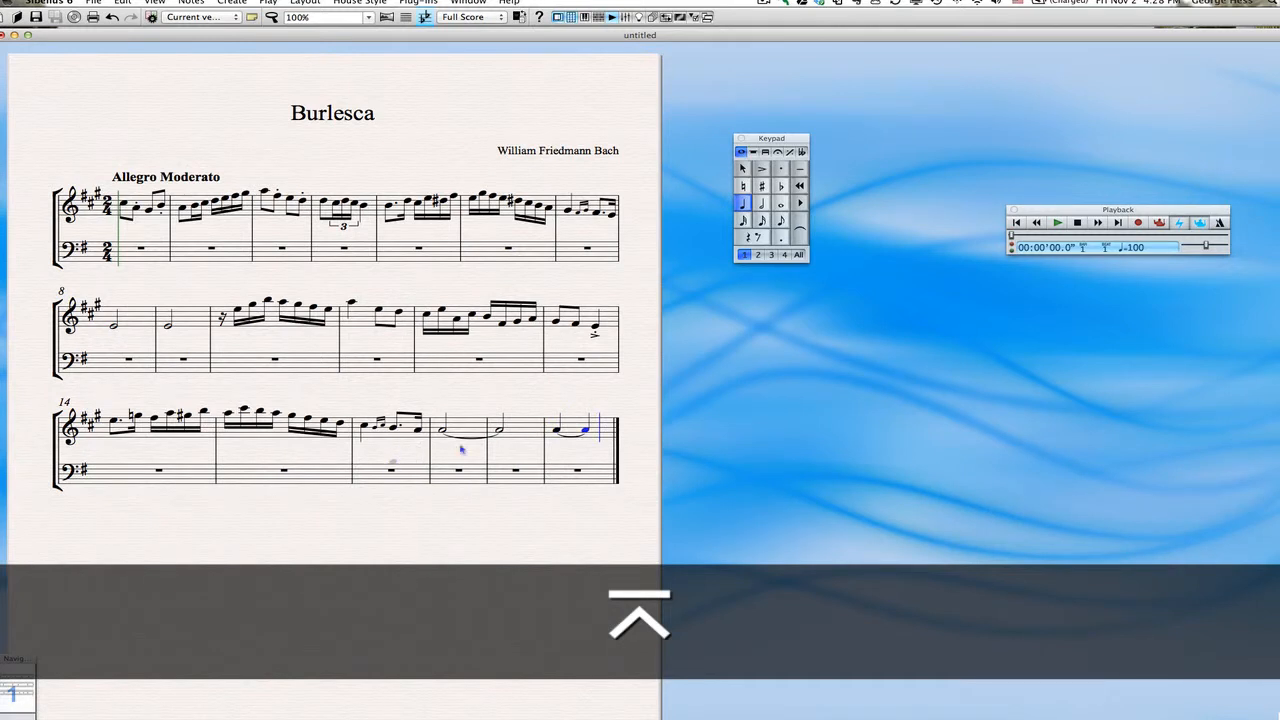
- Replace the clarinet's half-note A in bar eighteen with a rest and delete that whole bar from the score
key("Left")
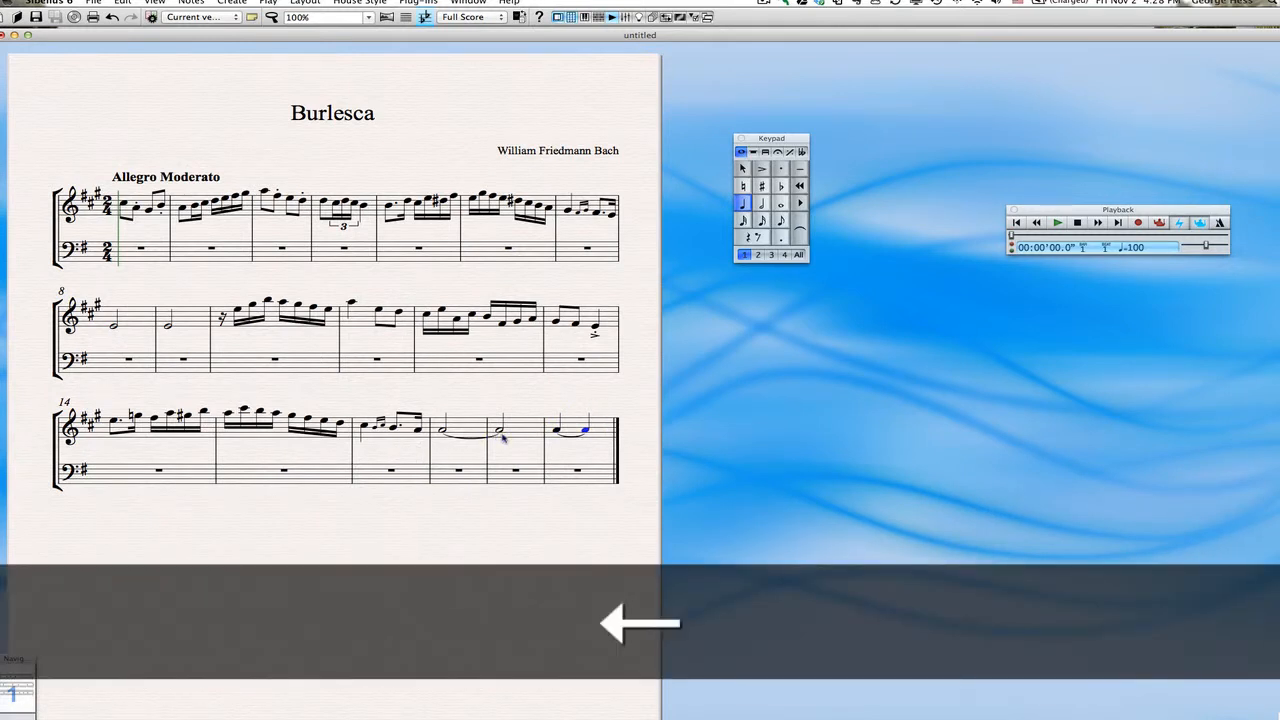
key("Left")
key("Left")
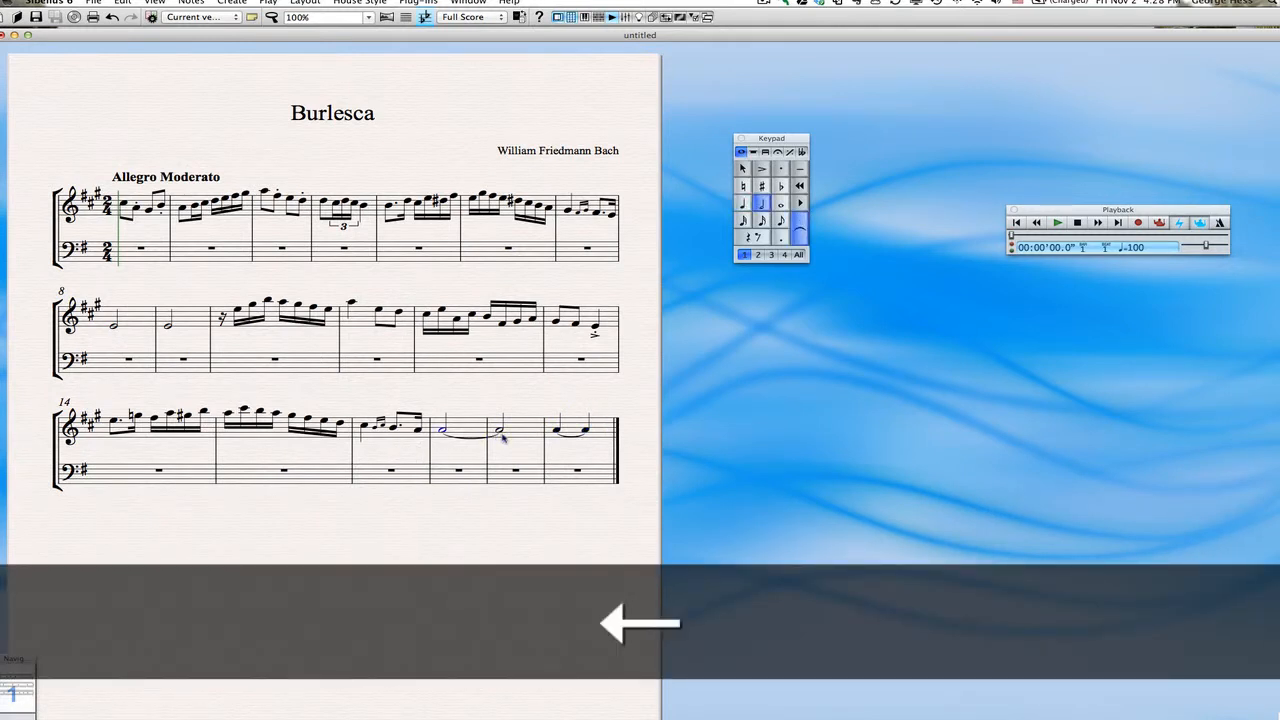
key("Right")
key("0")
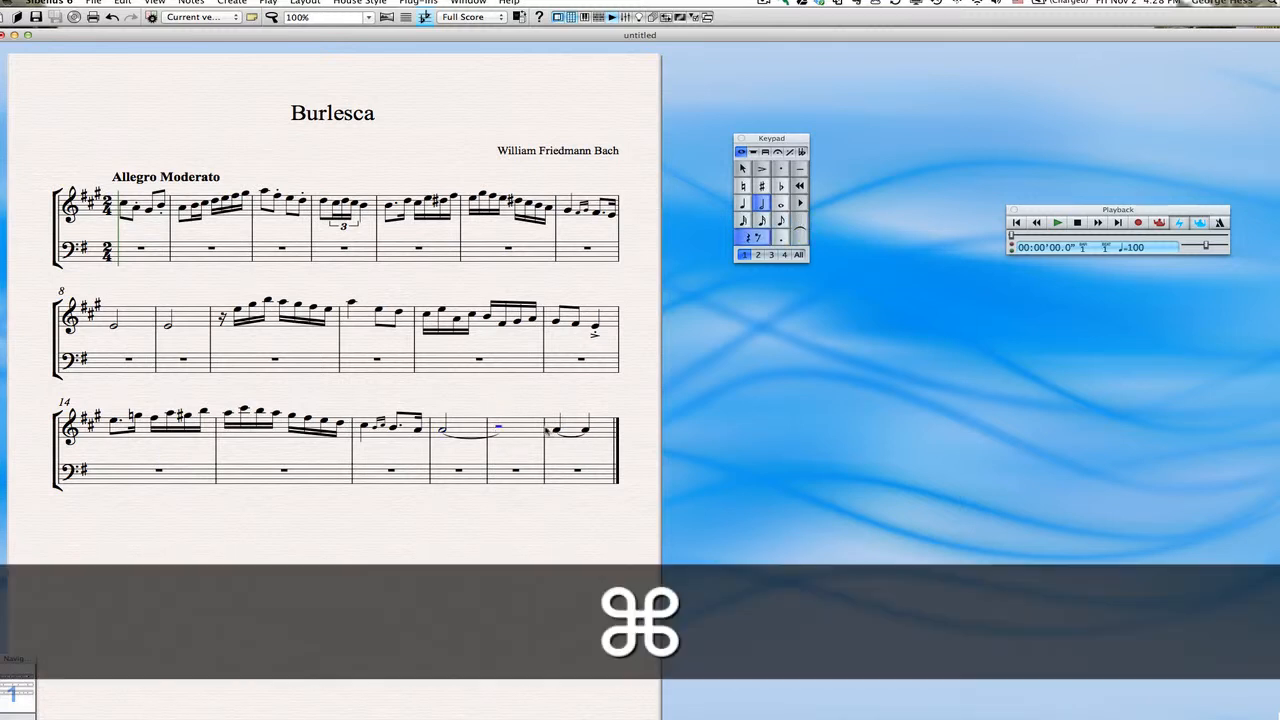
left_click(545, 429, "super")
left_click(518, 434, "super")
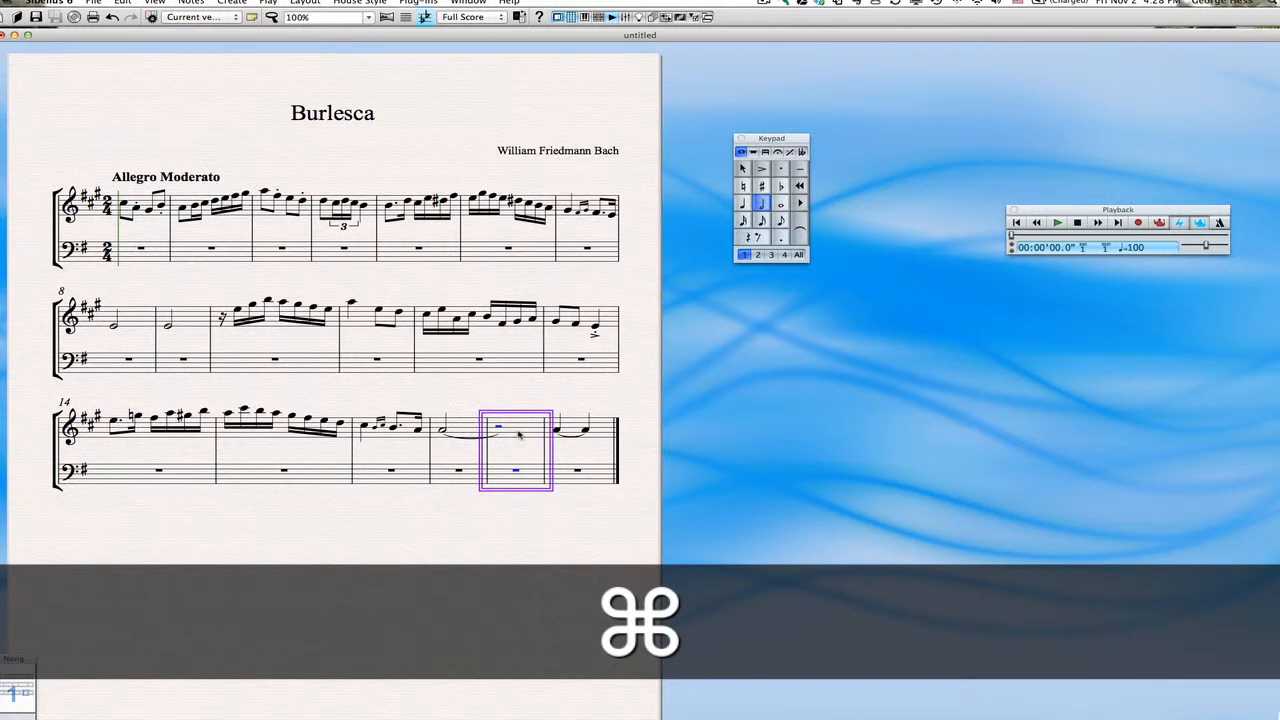
key("Delete")
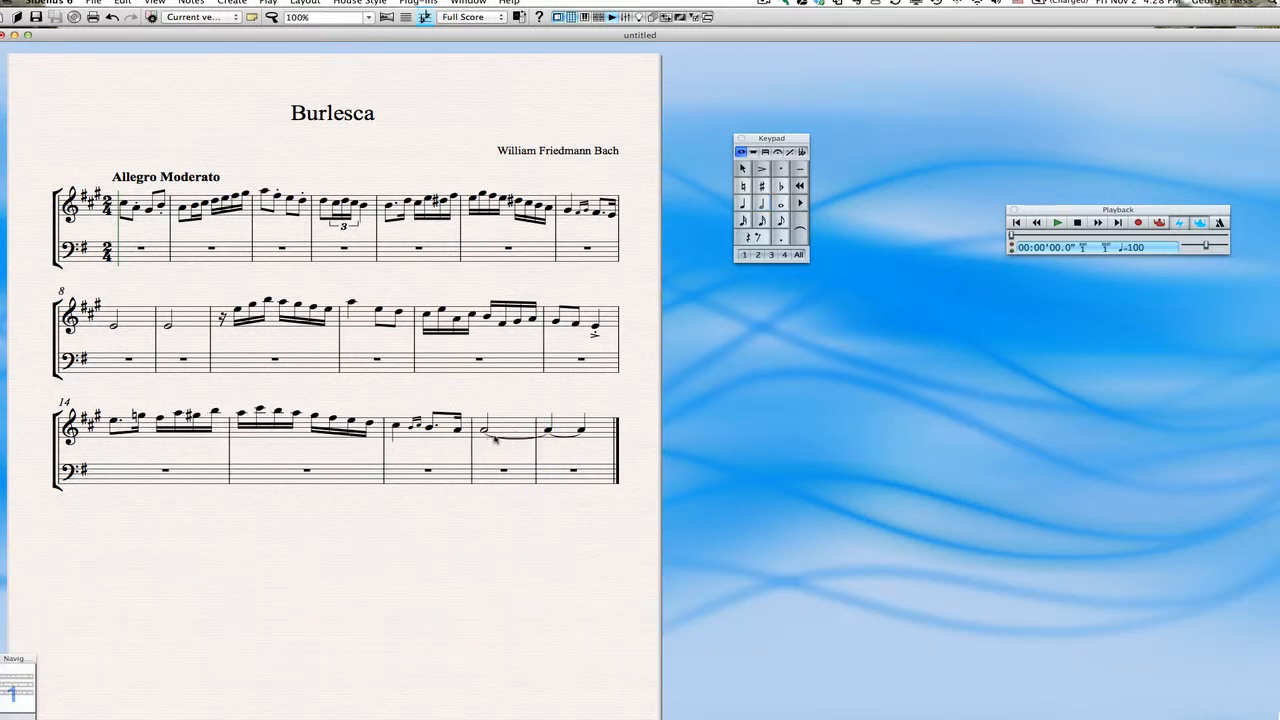
- Remove the tie from the clarinet's half-note A in bar seventeen and shorten the note to a quarter note
left_click(488, 433)
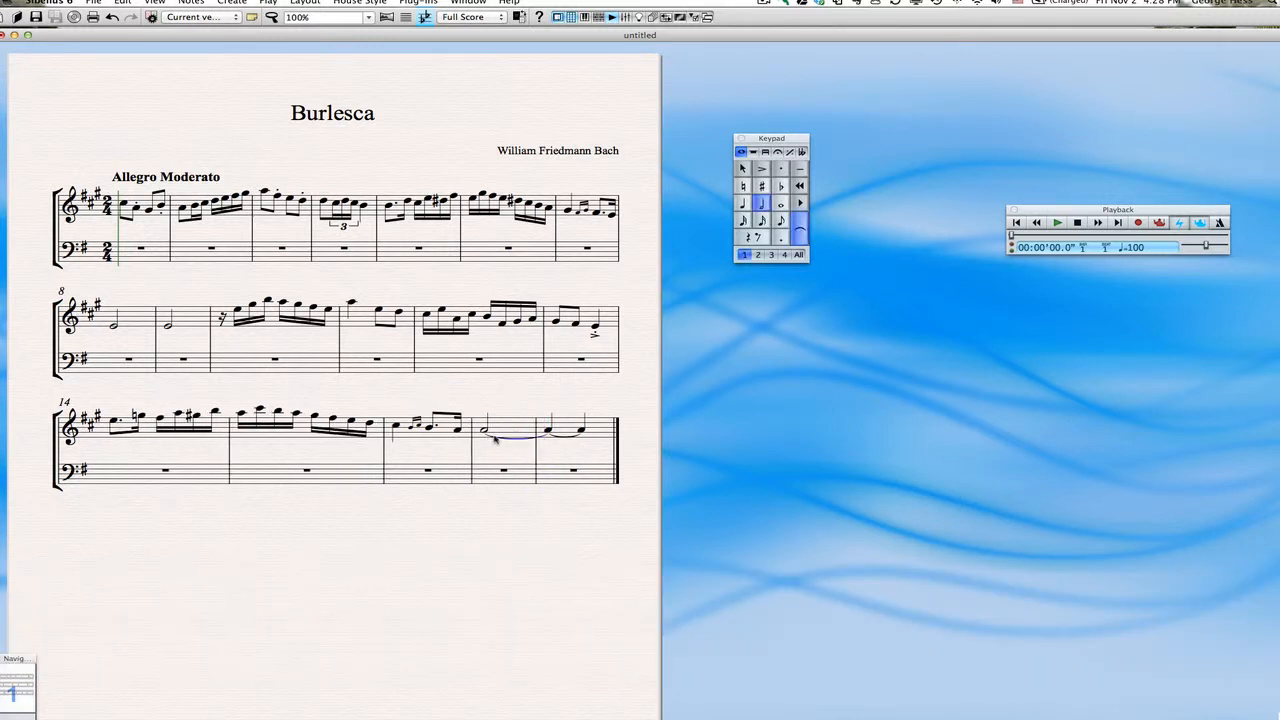
left_click(800, 230)
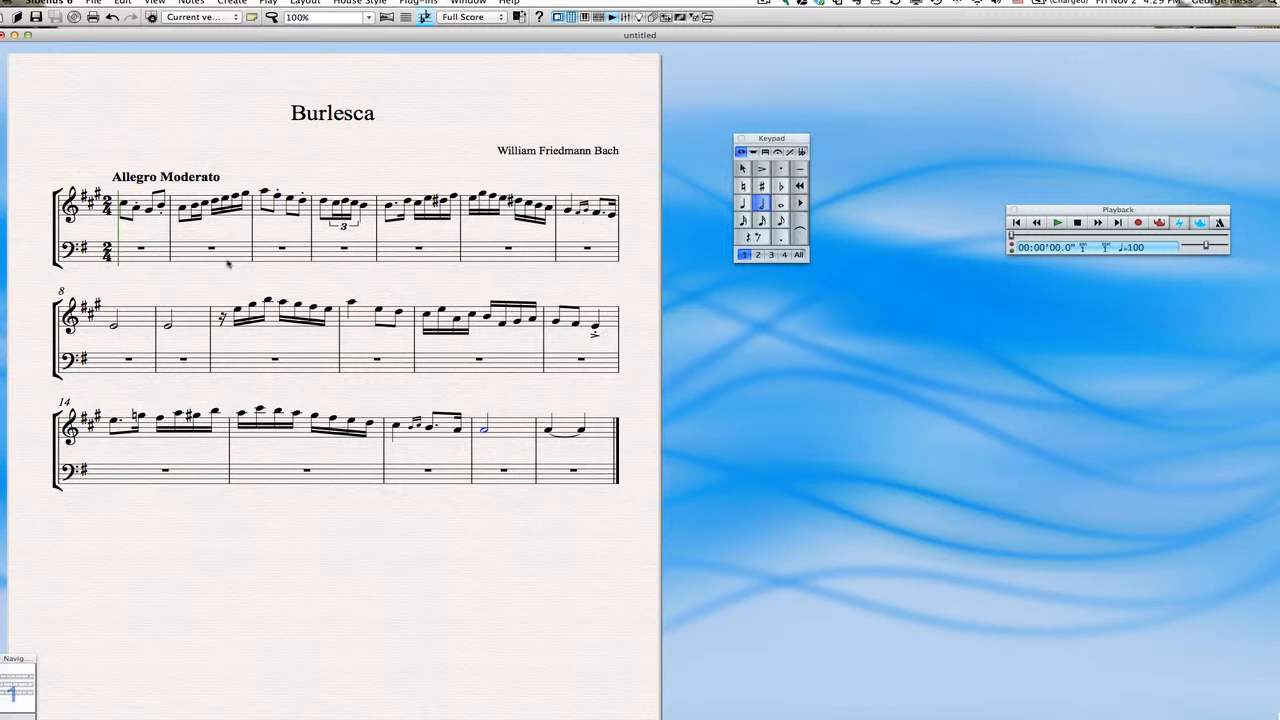
key("4")
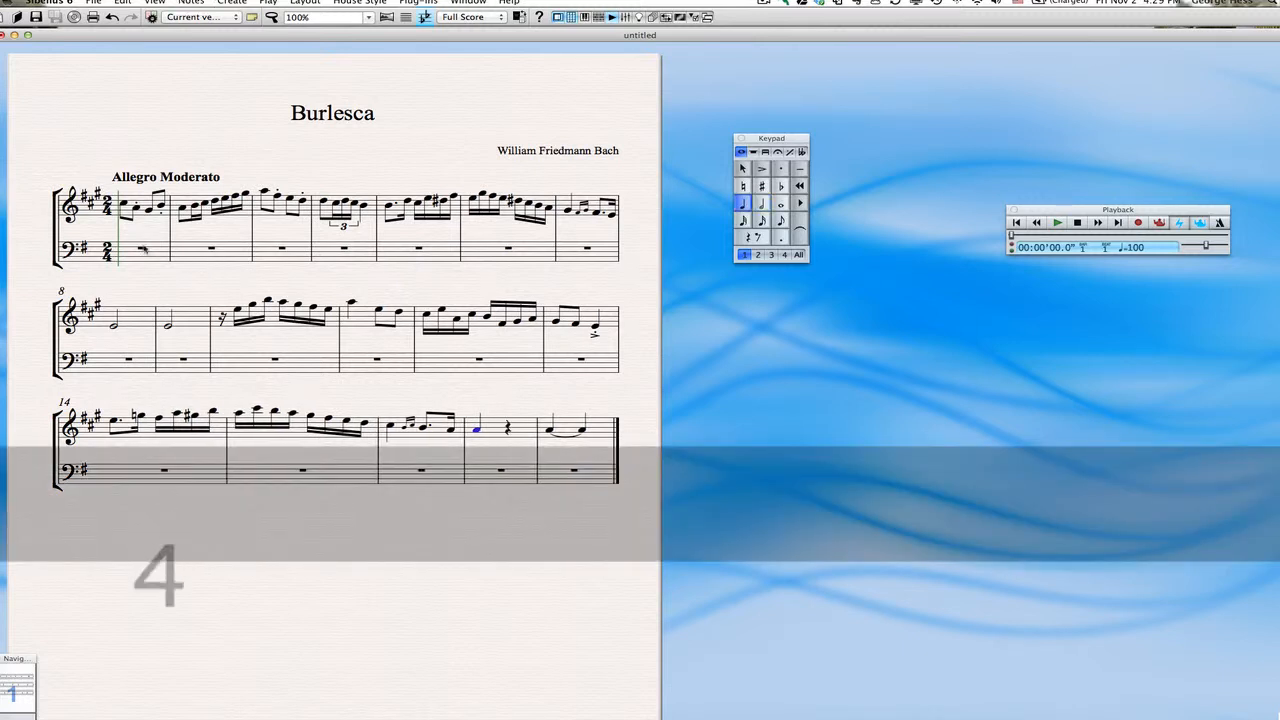
- Enter quarter notes G, A, B and a quarter rest in the bassoon's first two bars, and begin bar three with an eighth rest
left_click(121, 249)
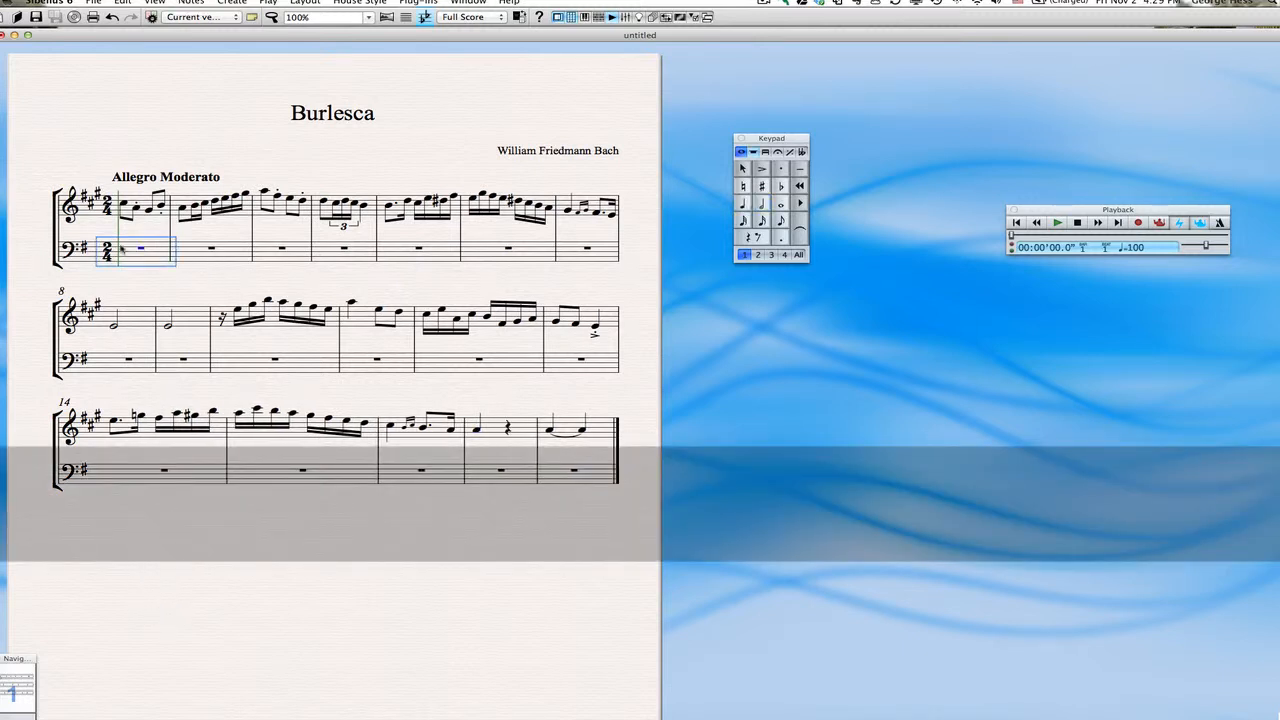
left_click(742, 203)
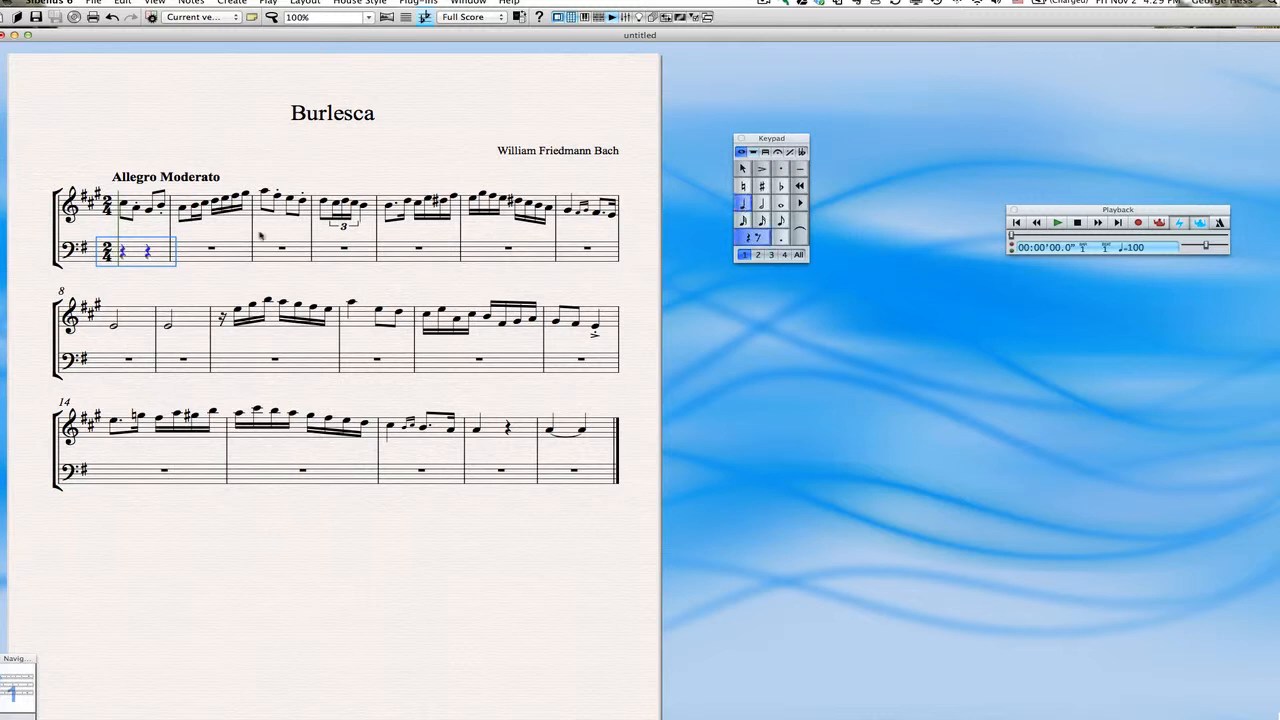
left_click(122, 250)
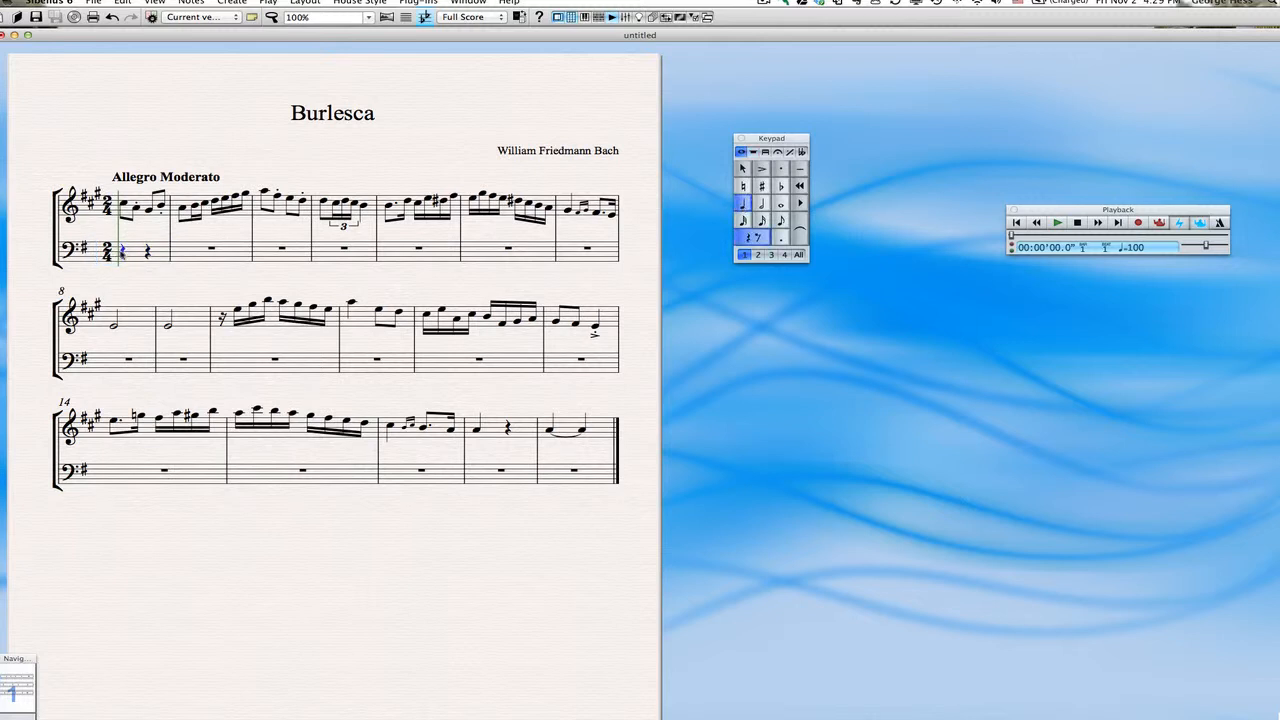
key("g")
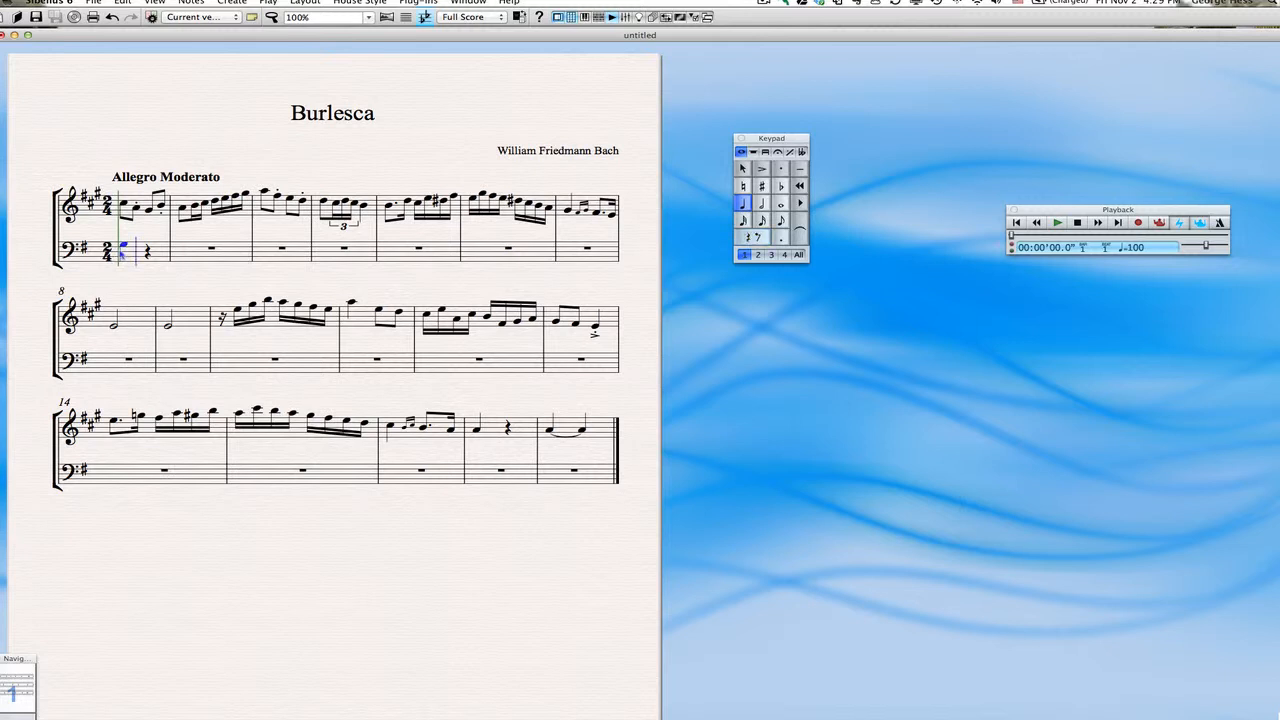
key("c")
key("d")
key("0")
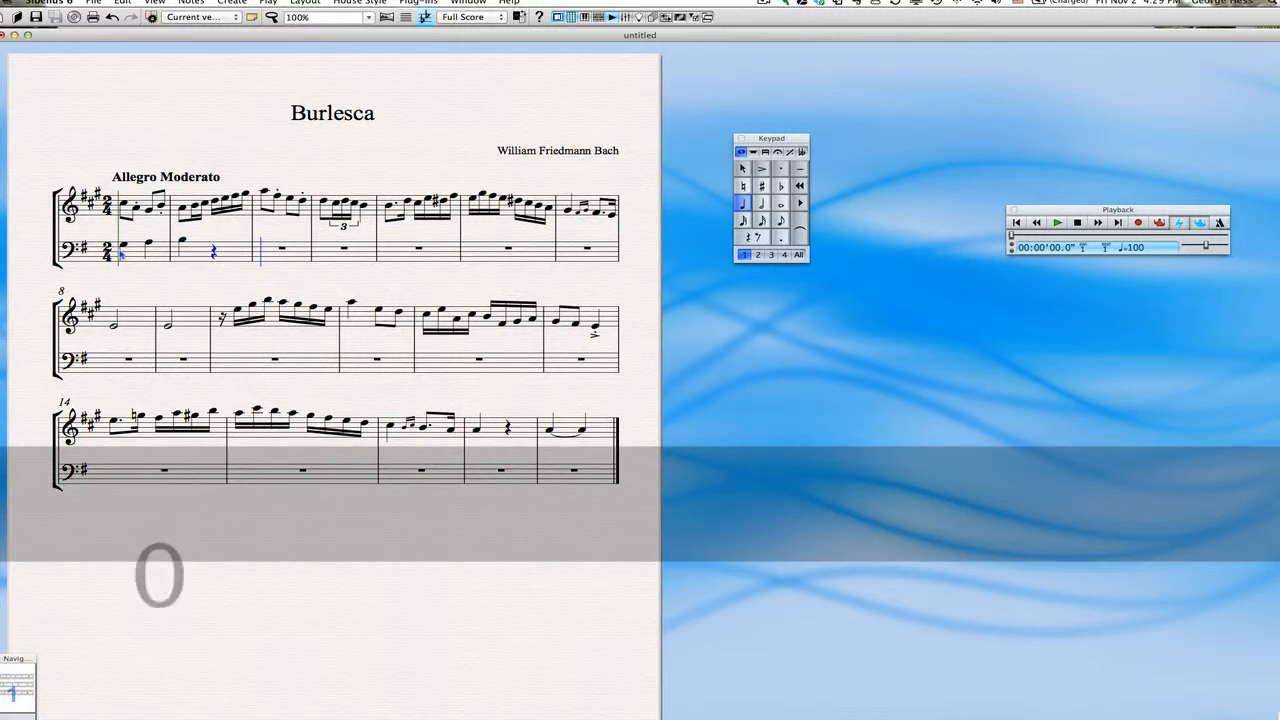
key("3")
key("0")
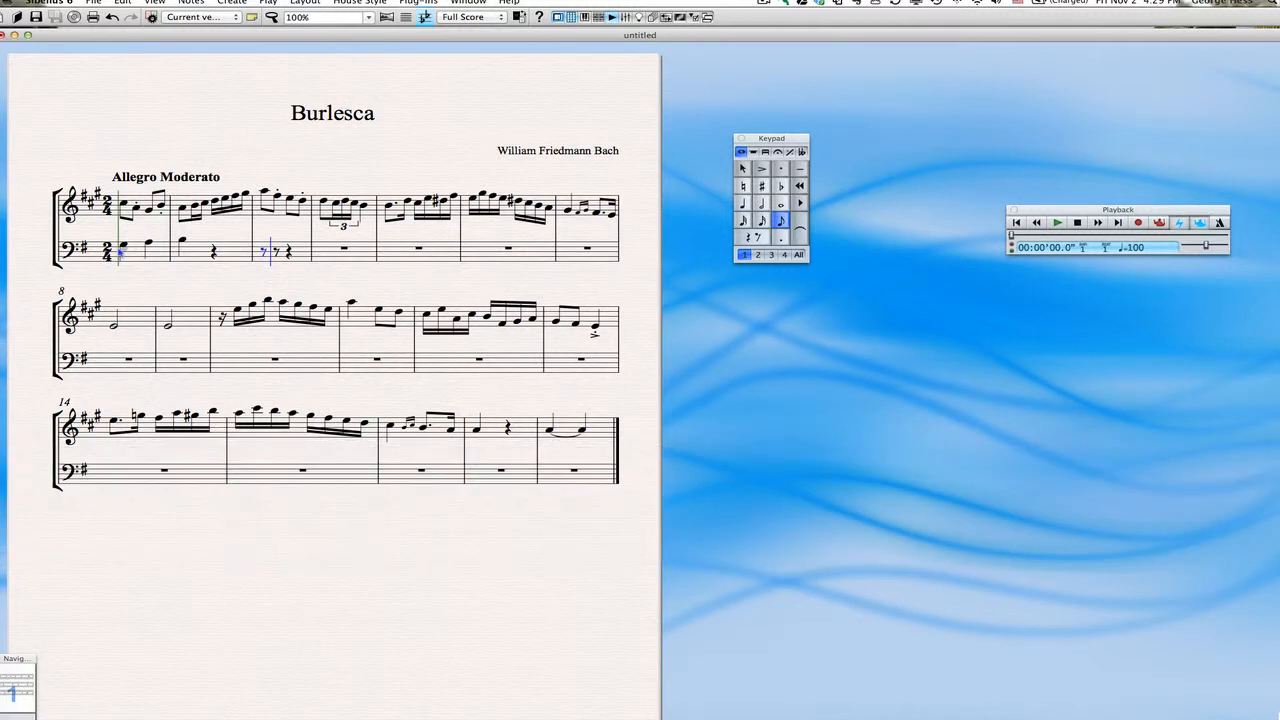
- Add accents to the bassoon's three quarter notes in bars one and two
key("Left")
key("Left")
key("Left")
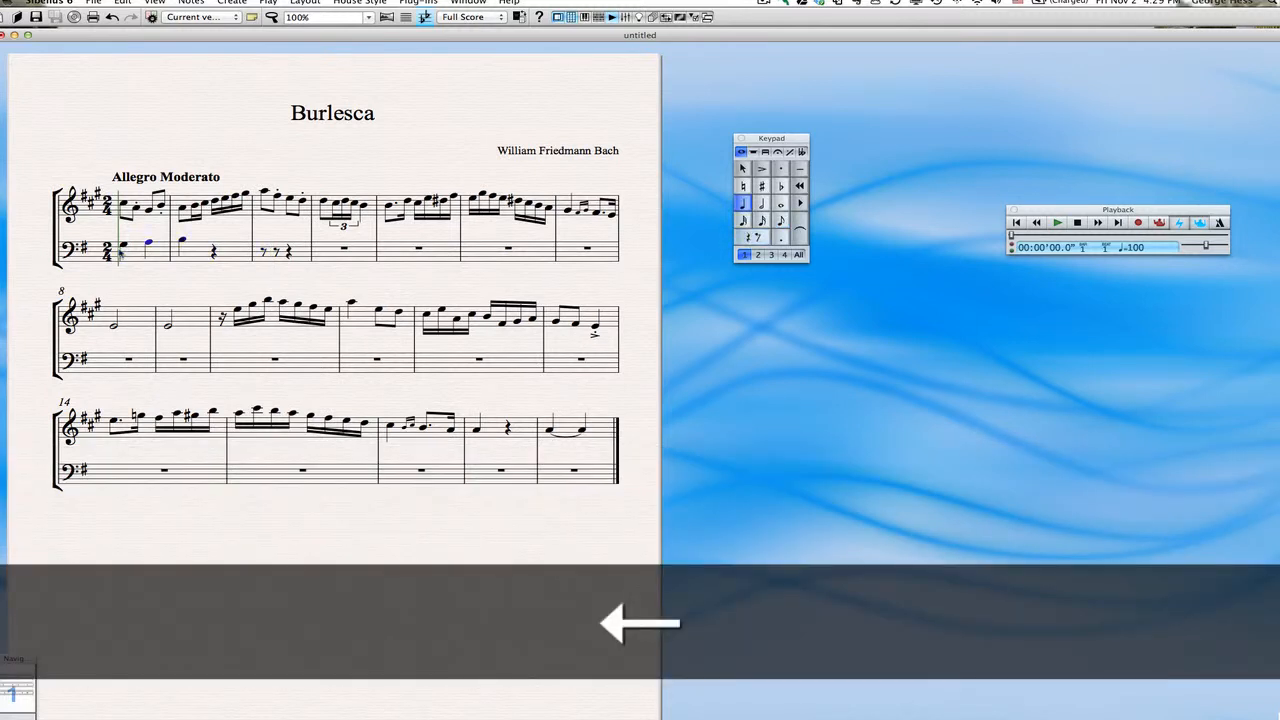
key("equal")
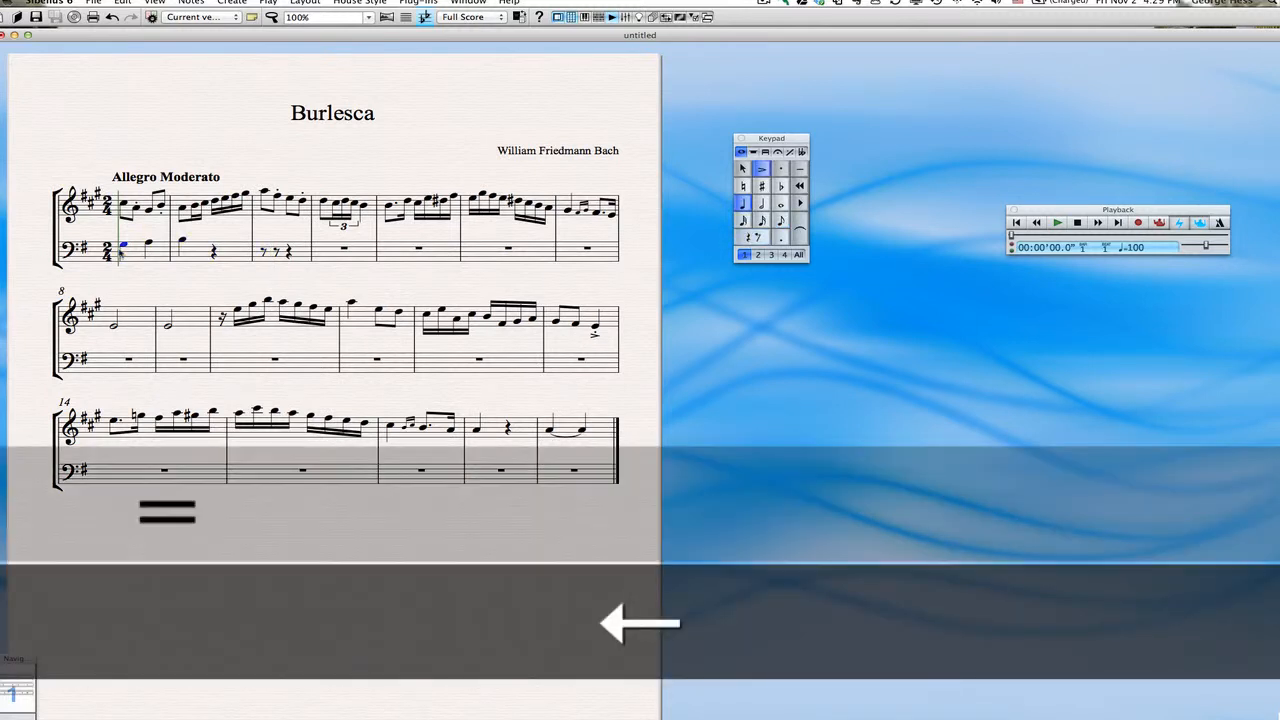
key("Right")
key("equal")
key("Right")
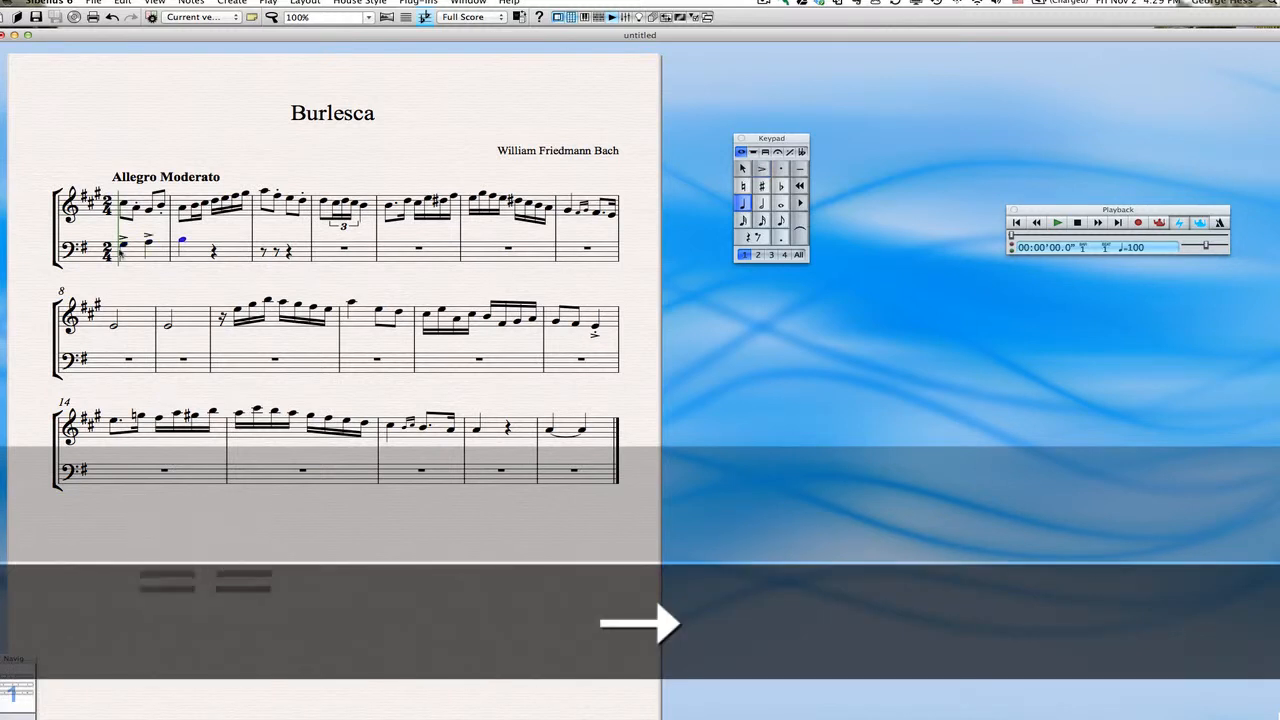
key("equal")
key("Right")
key("Right")
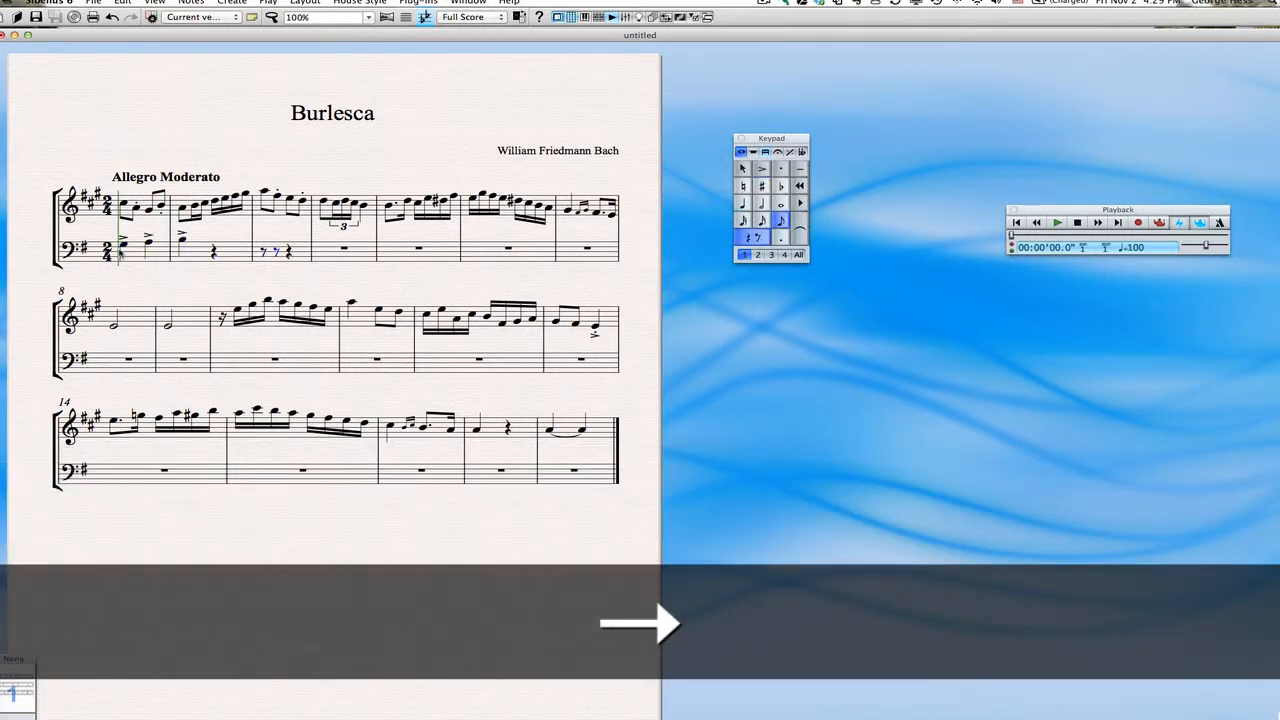
- Complete the bassoon's bar three with staccato eighth notes C natural, B and A after the eighth rest
key("equal")
key("slash")
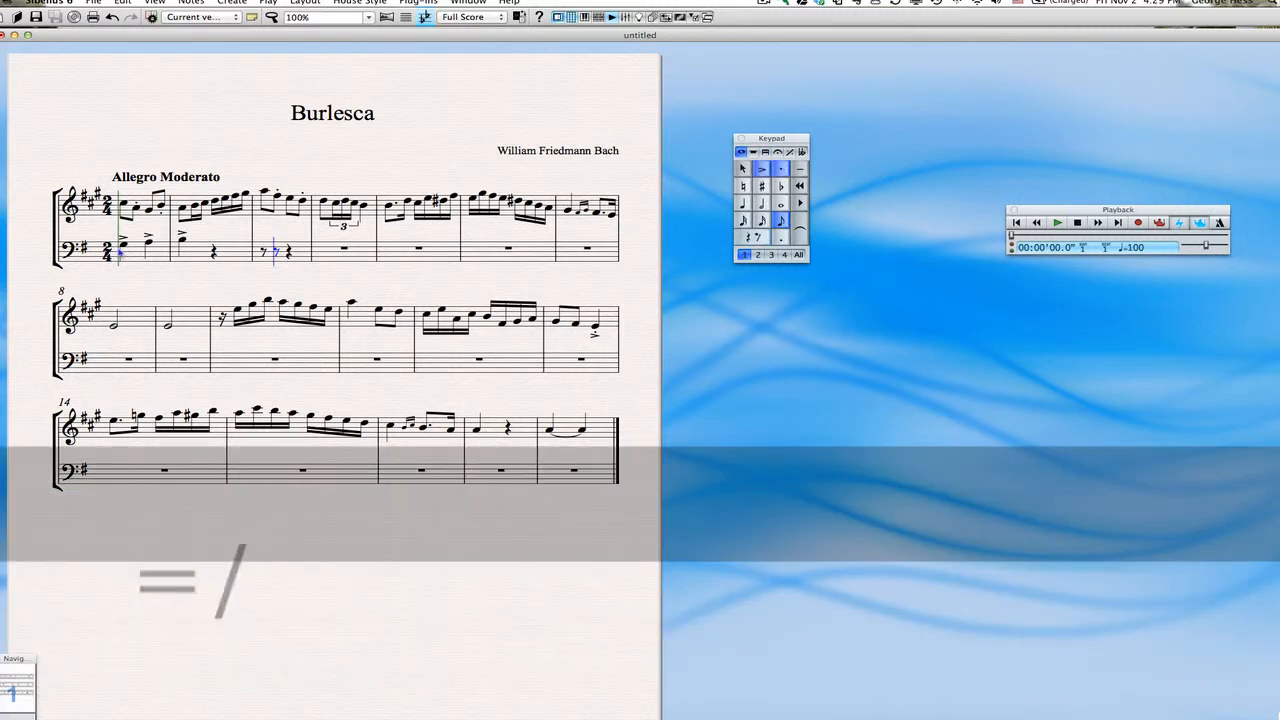
key("equal")
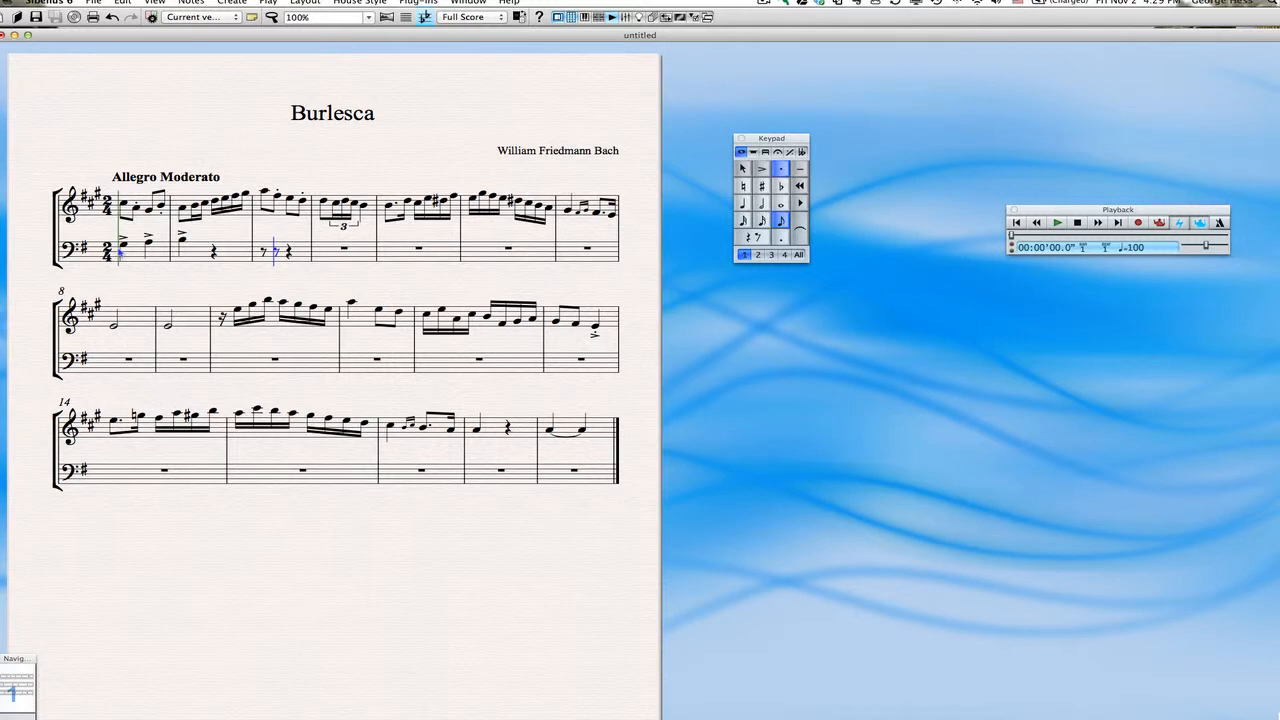
key("c")
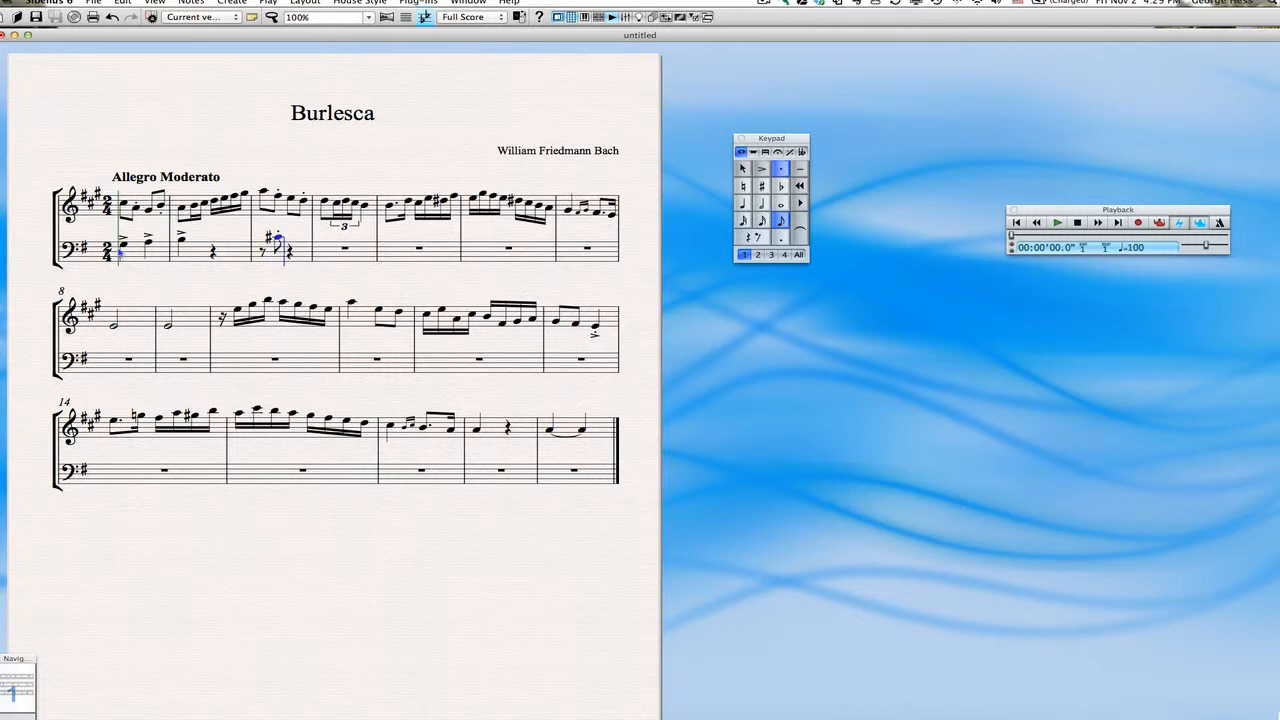
key("super+z")
key("c")
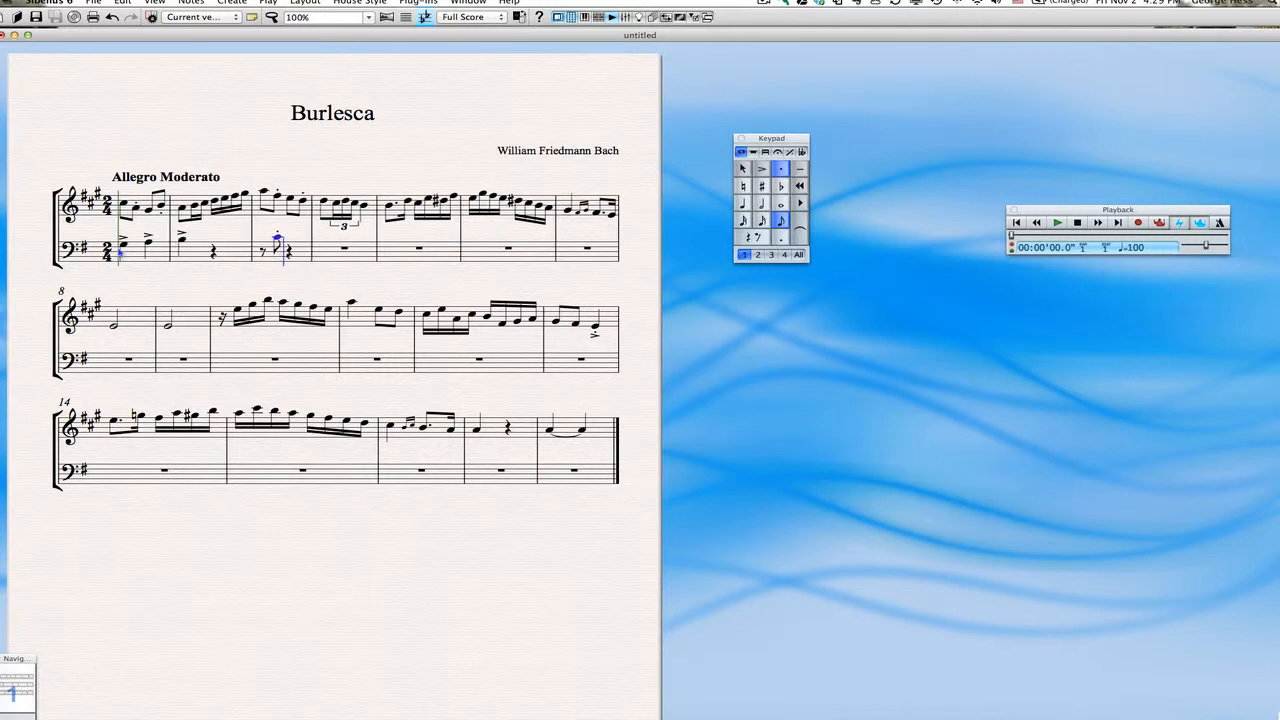
key("/")
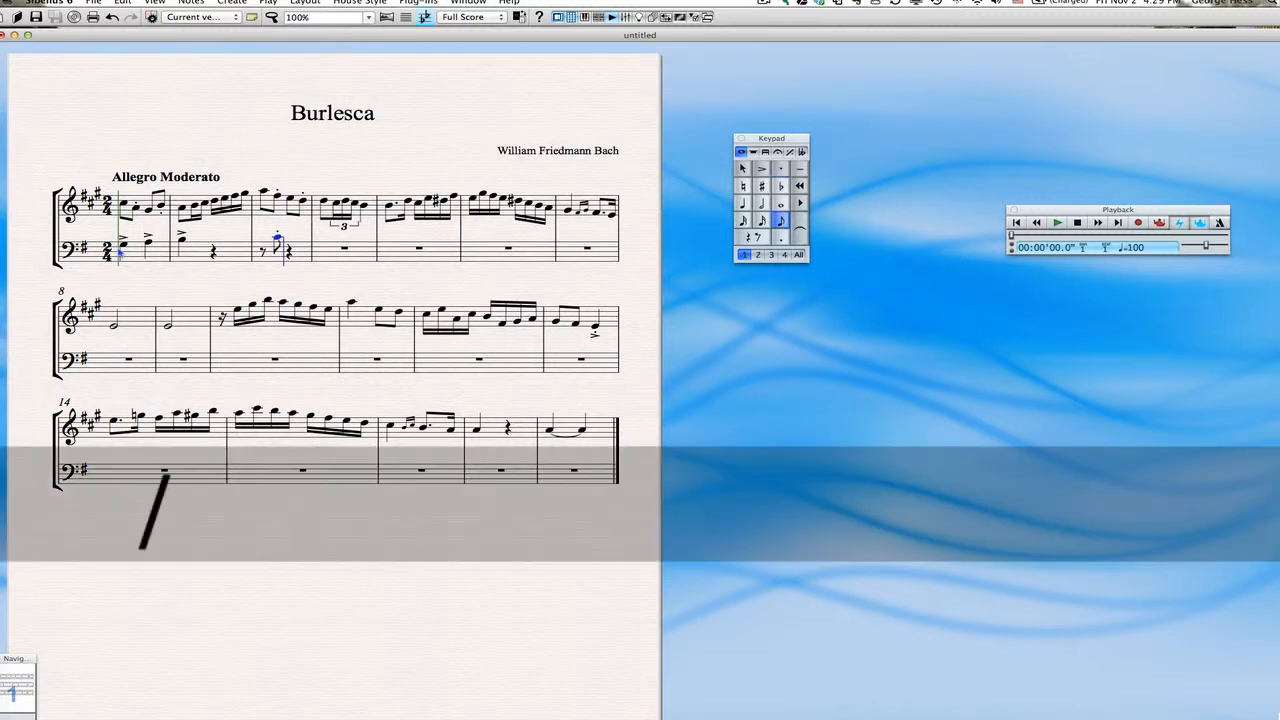
key("b")
key("/")
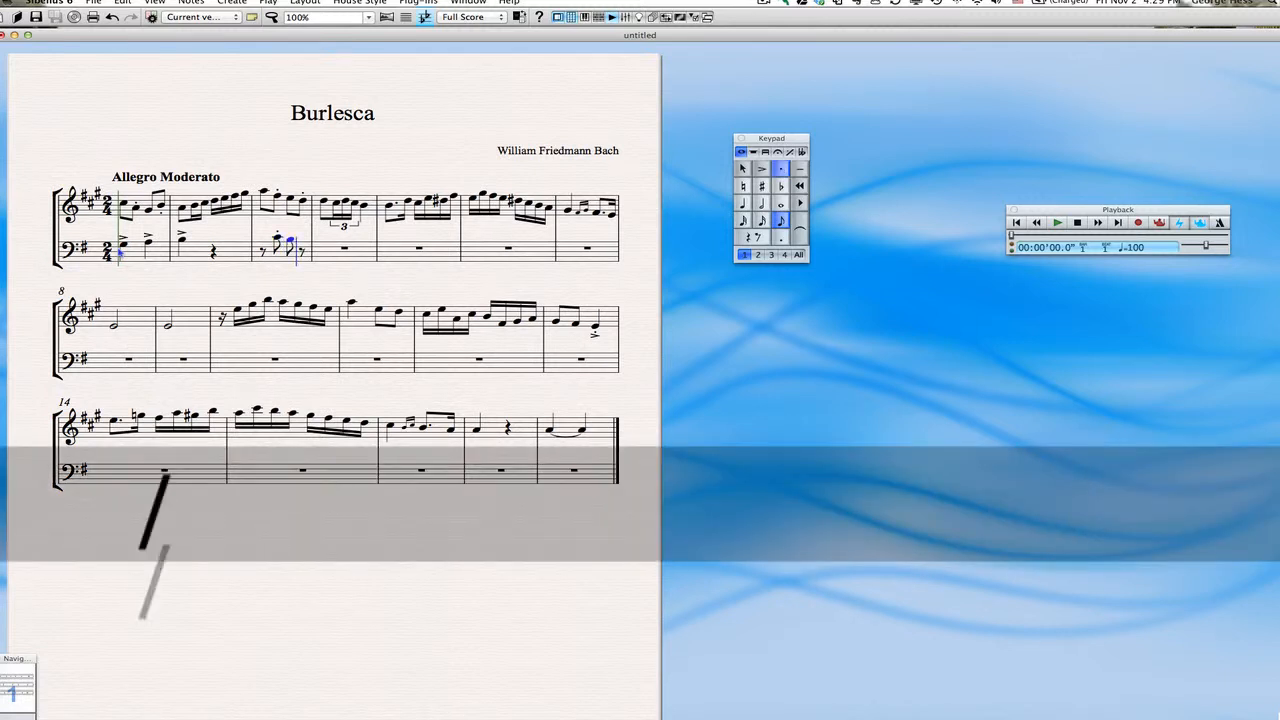
key("a")
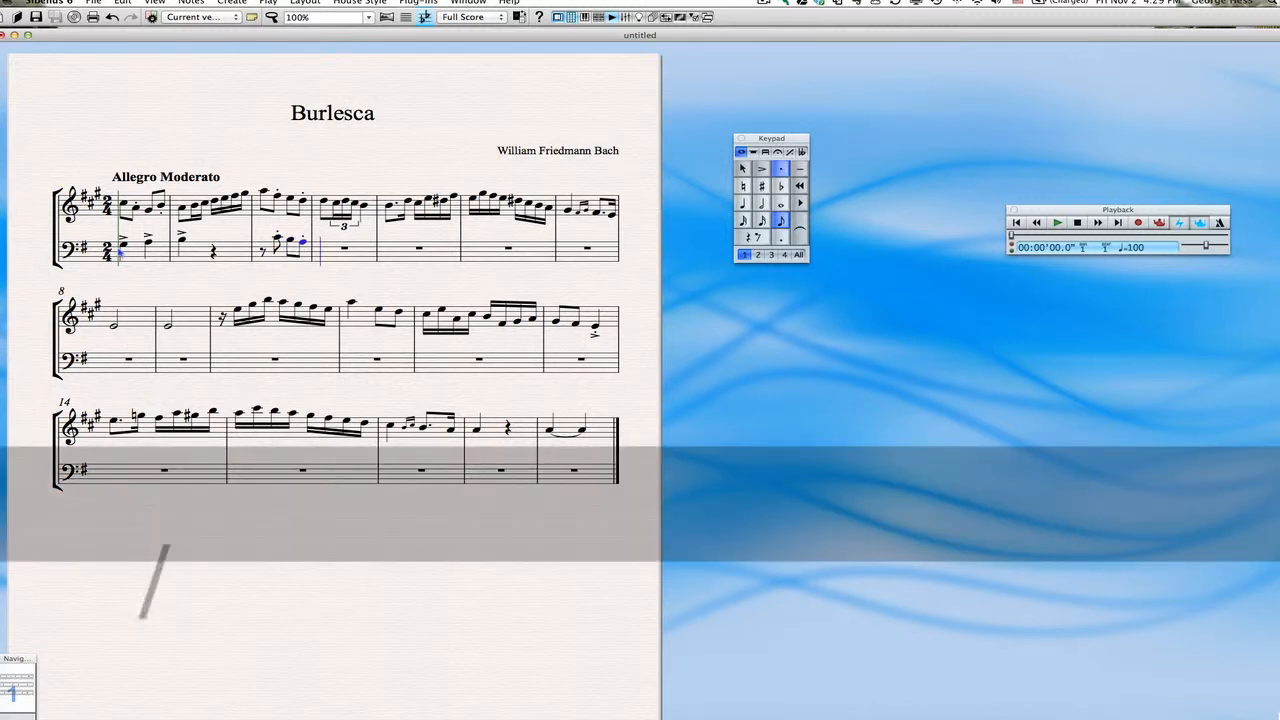
- Fill the bassoon's bar four with plain eighth notes G and B, followed by two accented eighth-note Ds descending an octave
key("/")
key("g")
key("a")
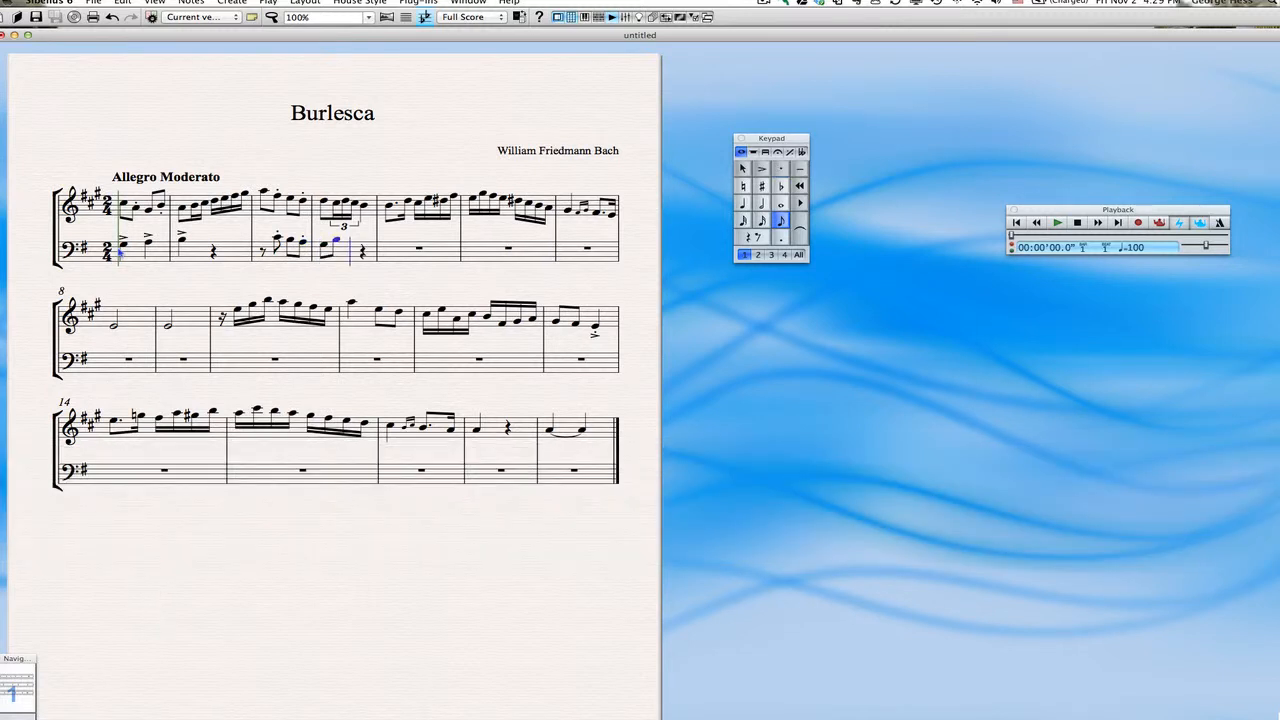
key("=")
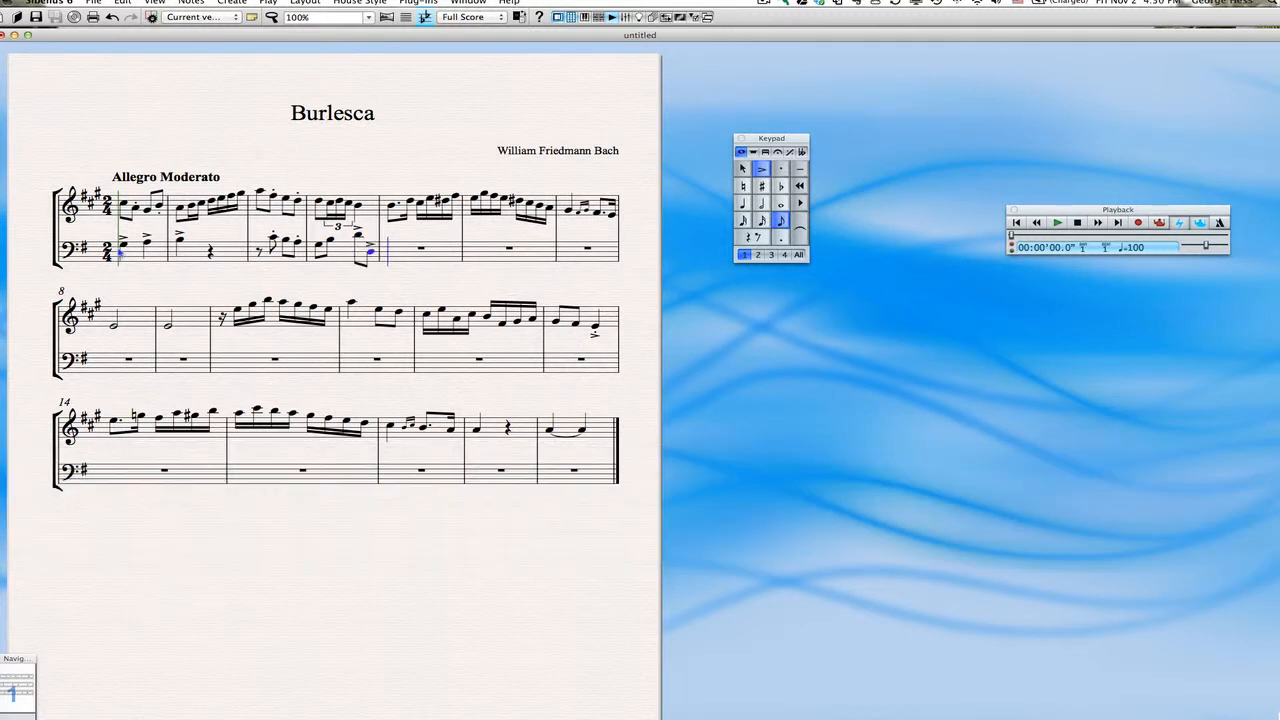
- Begin the bassoon's bar five with an eighth rest followed by staccato eighth notes F and G
key("0")
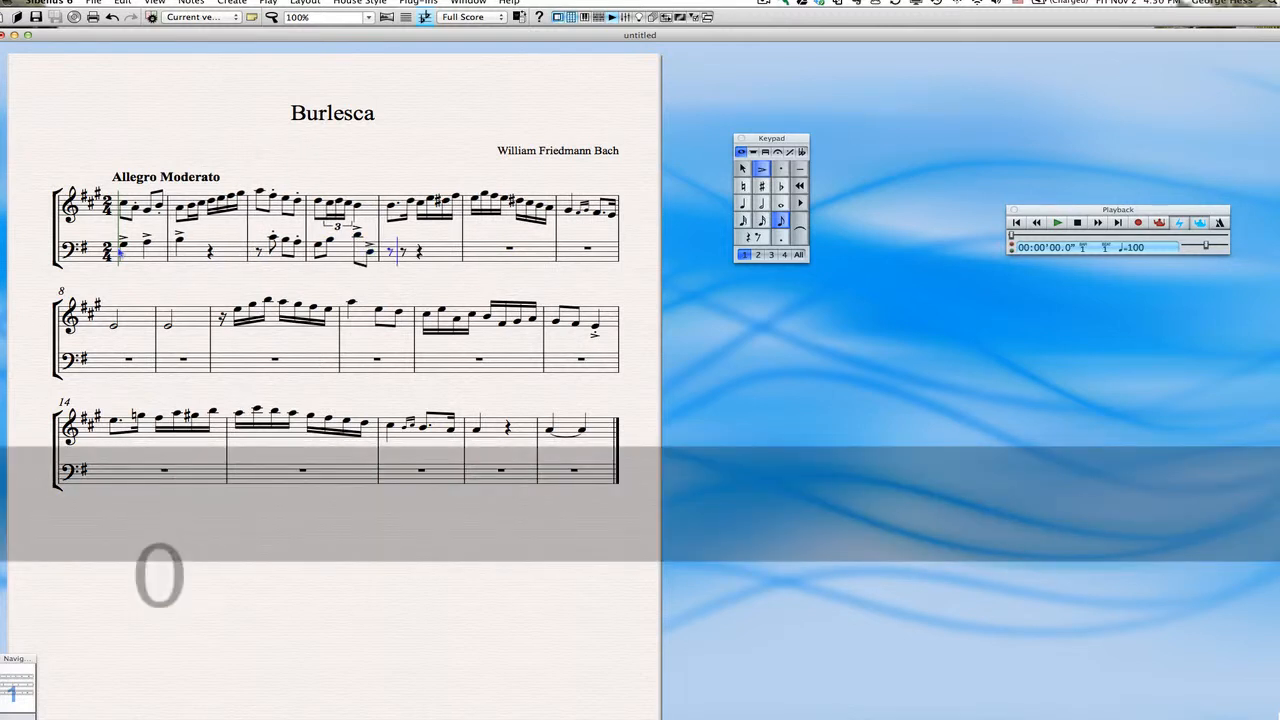
key("=")
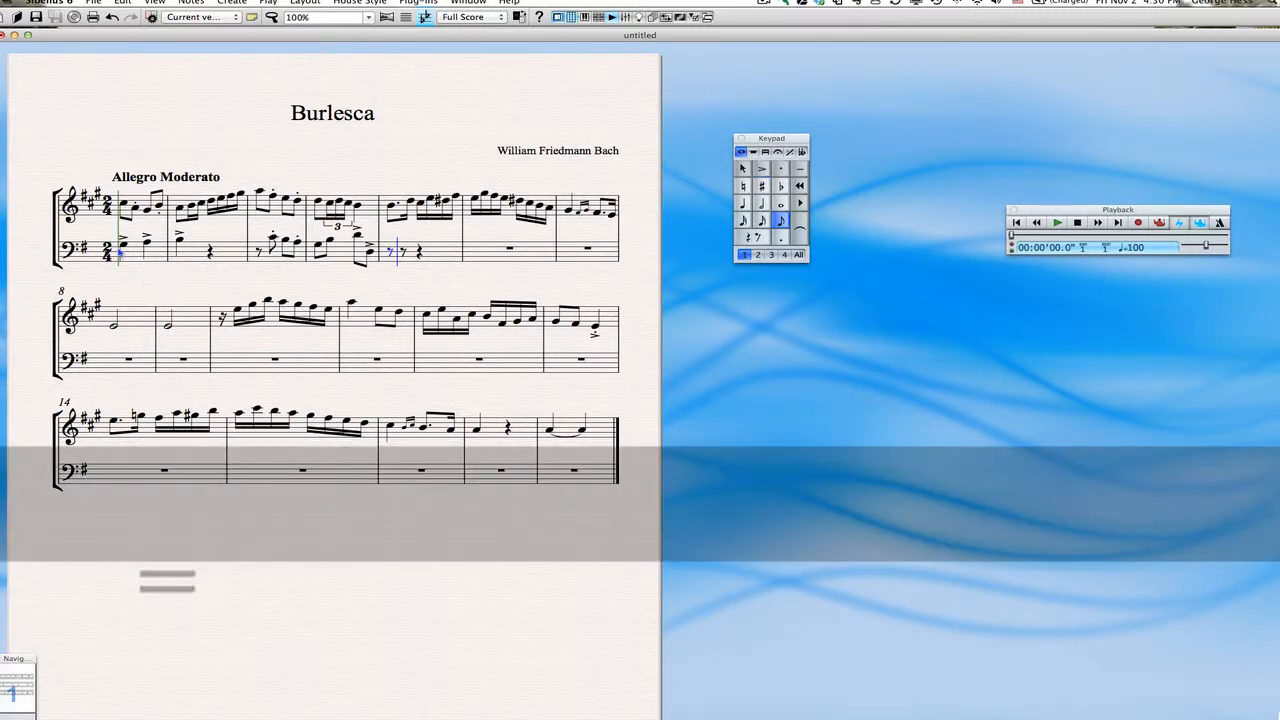
key("slash")
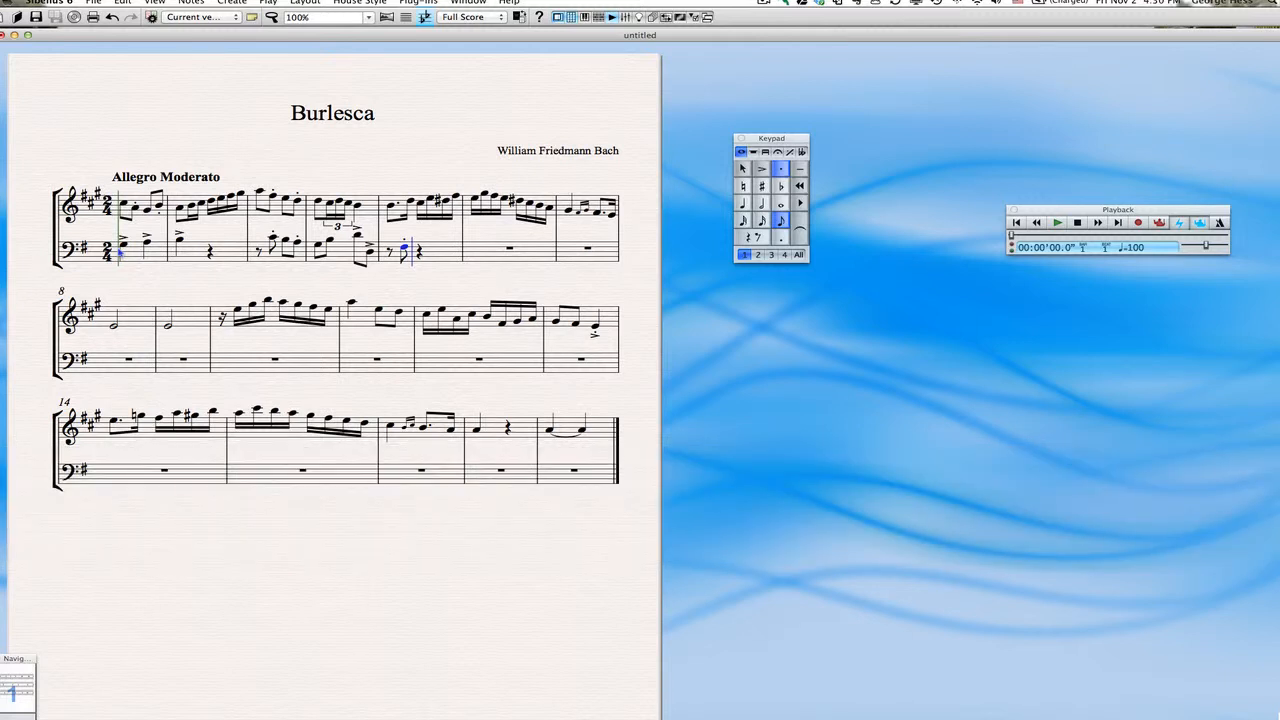
key("slash")
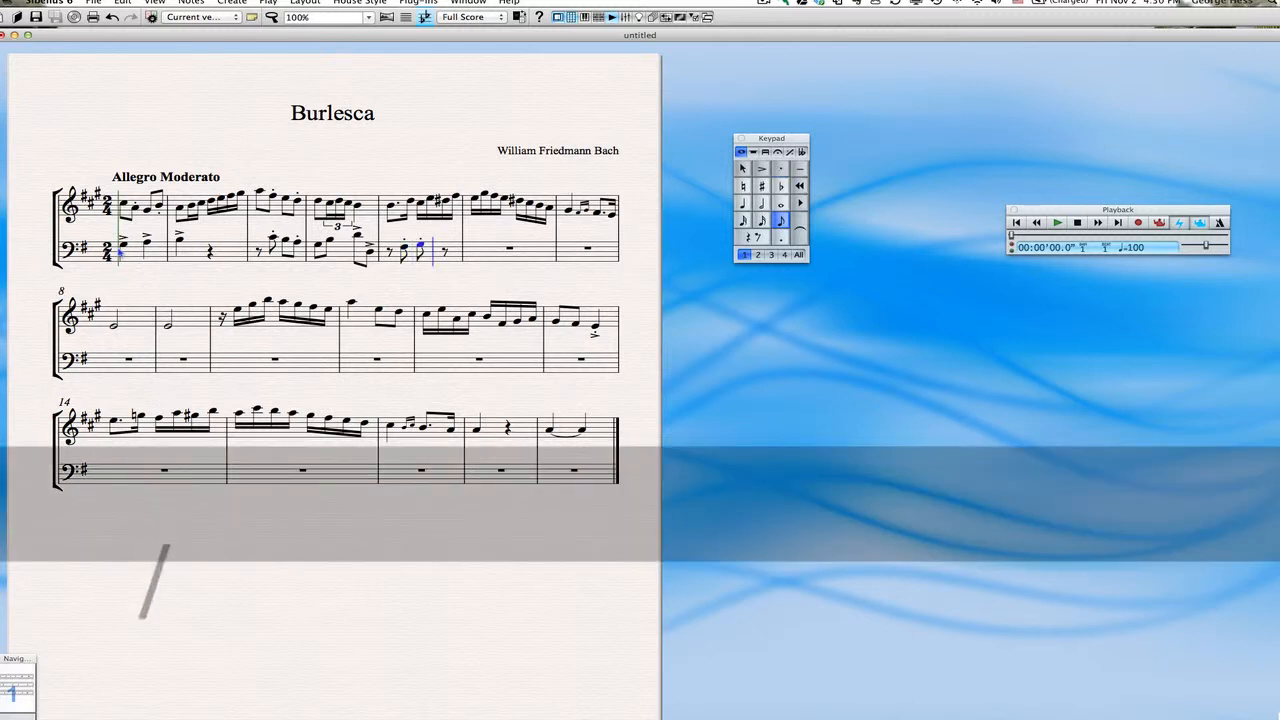
key("BackSpace")
key("slash")
key("g")
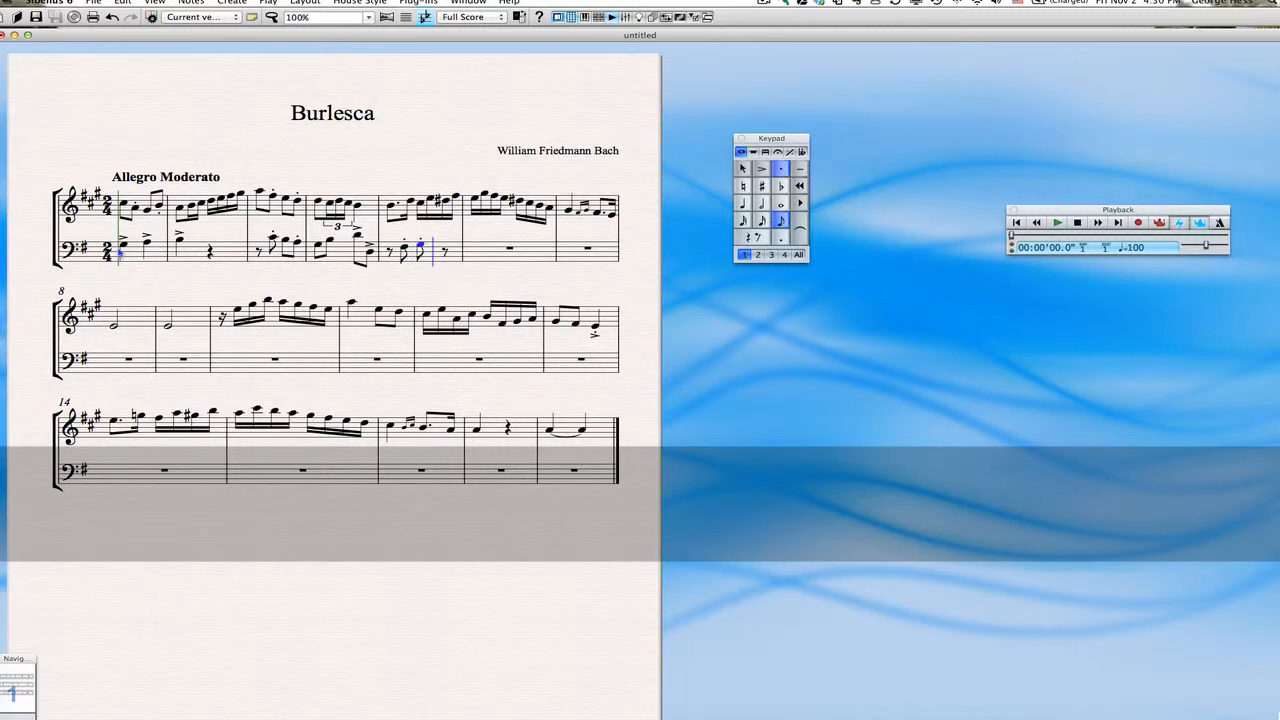
- Remove the staccato from the bassoon's eighth-note G in bar five and finish the bar with a staccato eighth-note F
key("Left")
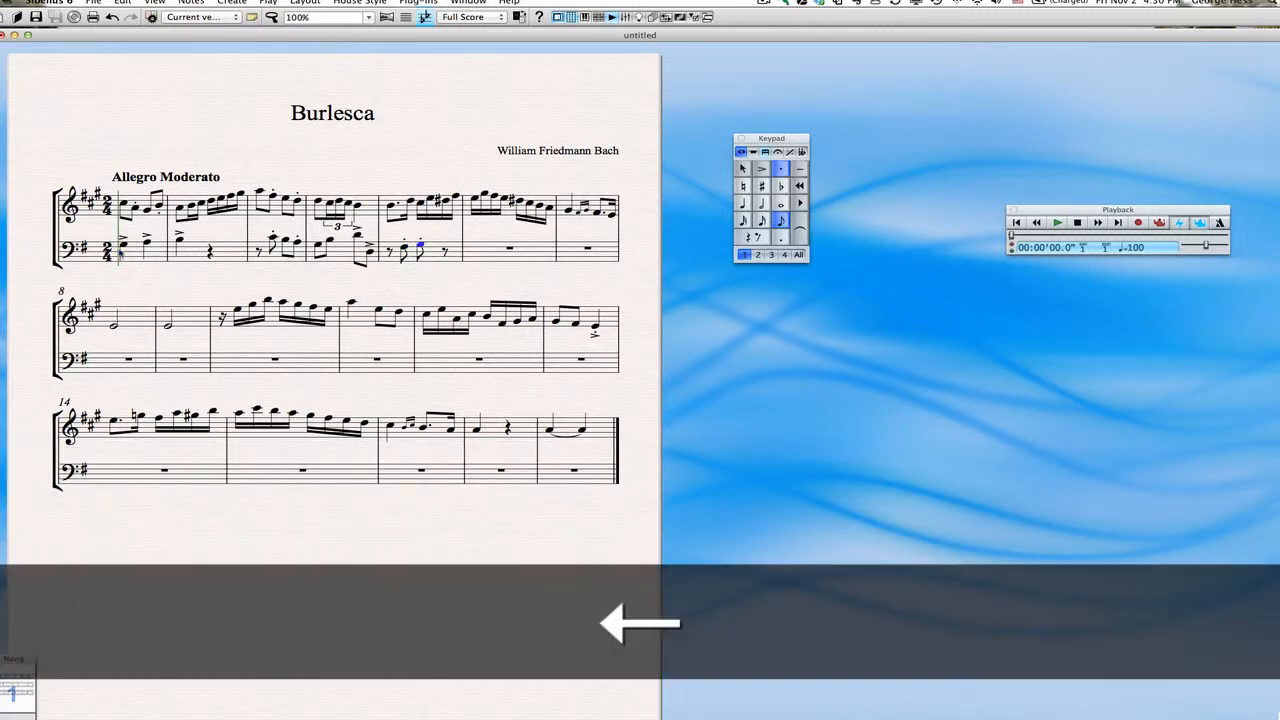
key("slash")
key("Right")
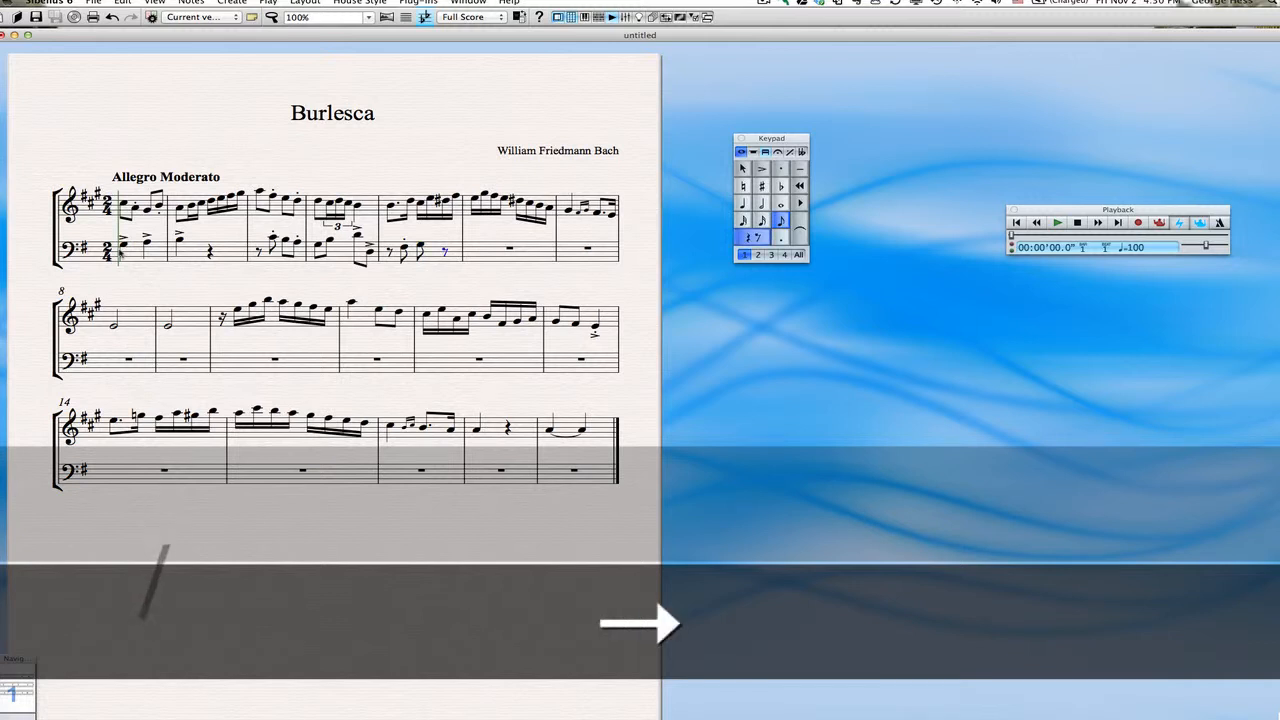
key("slash")
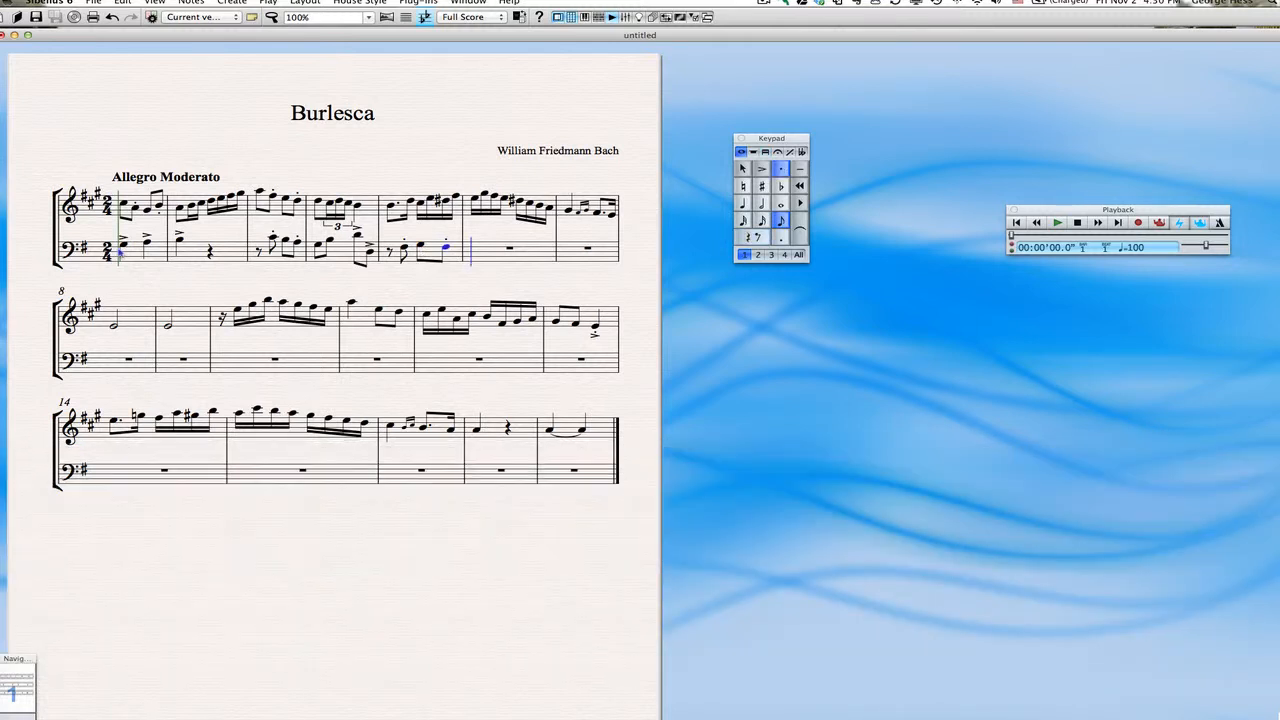
- Lower the bassoon's last eighth note in bar five by one step
key("Down")
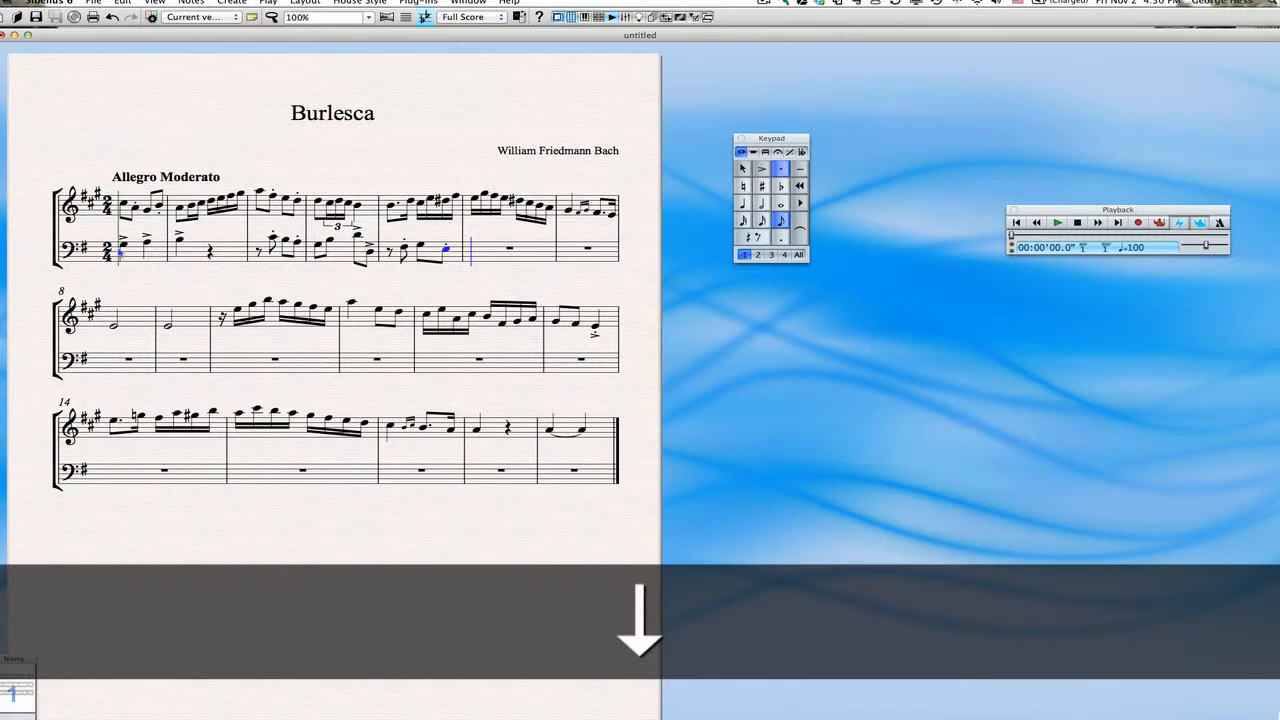
key("Right")
key("Left")
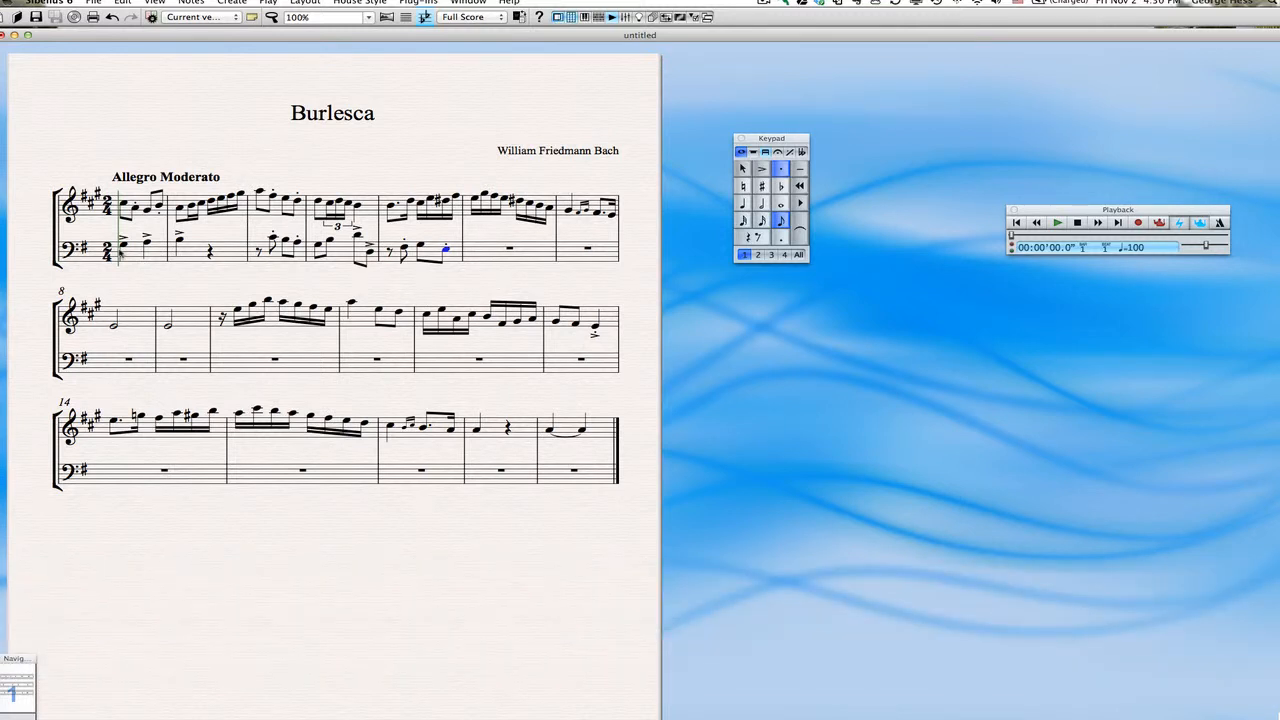
- Fill the bassoon's bar six with a dotted quarter-note F followed by an eighth-note G
key("Right")
key("4")
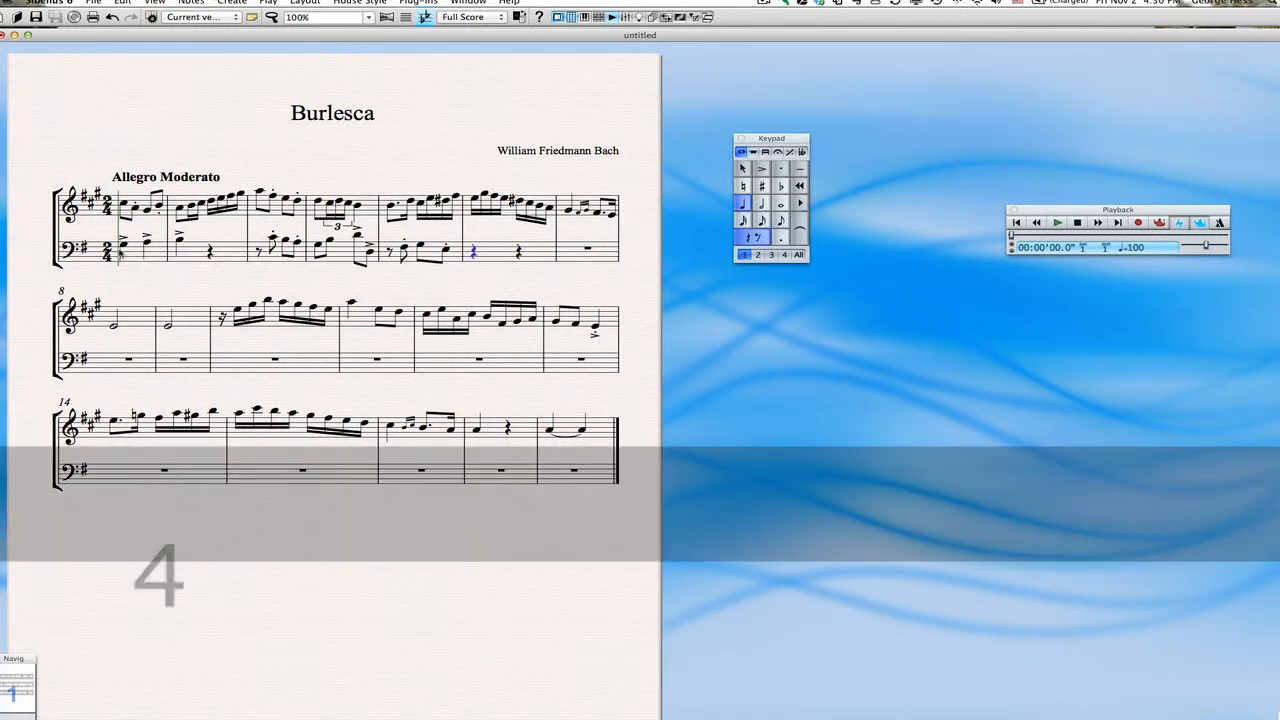
key("period")
type("e")
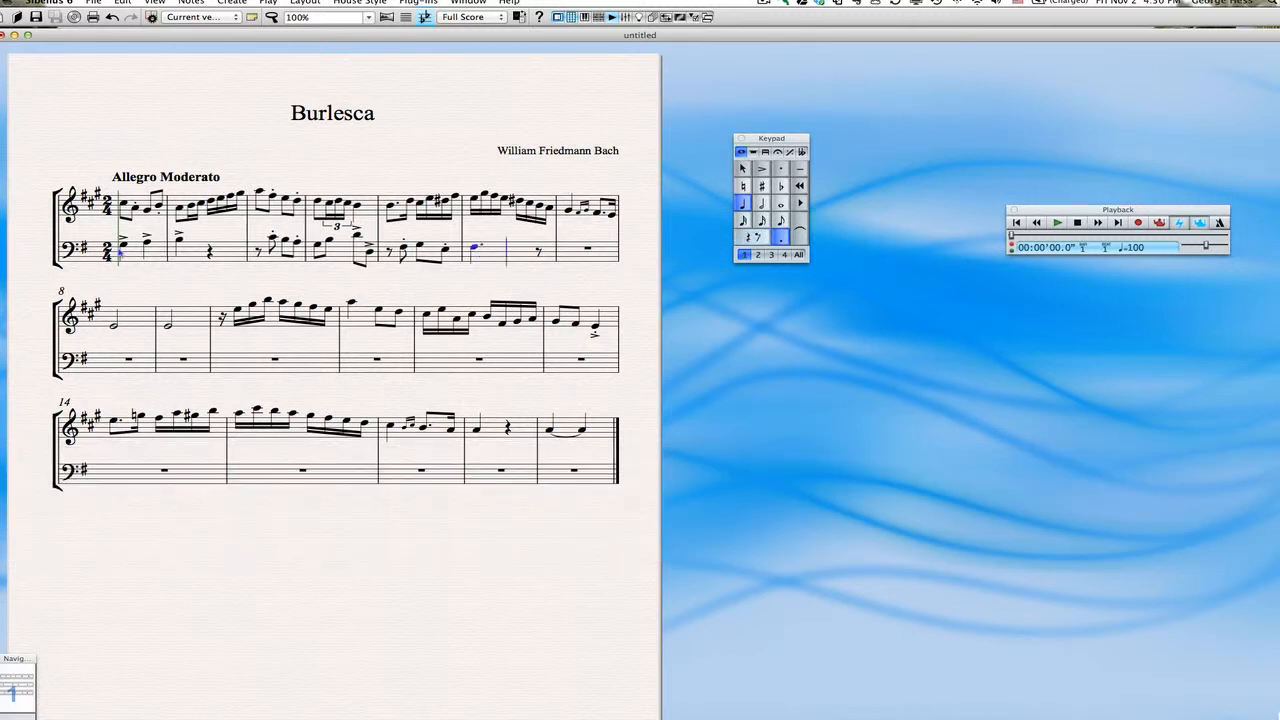
type("3")
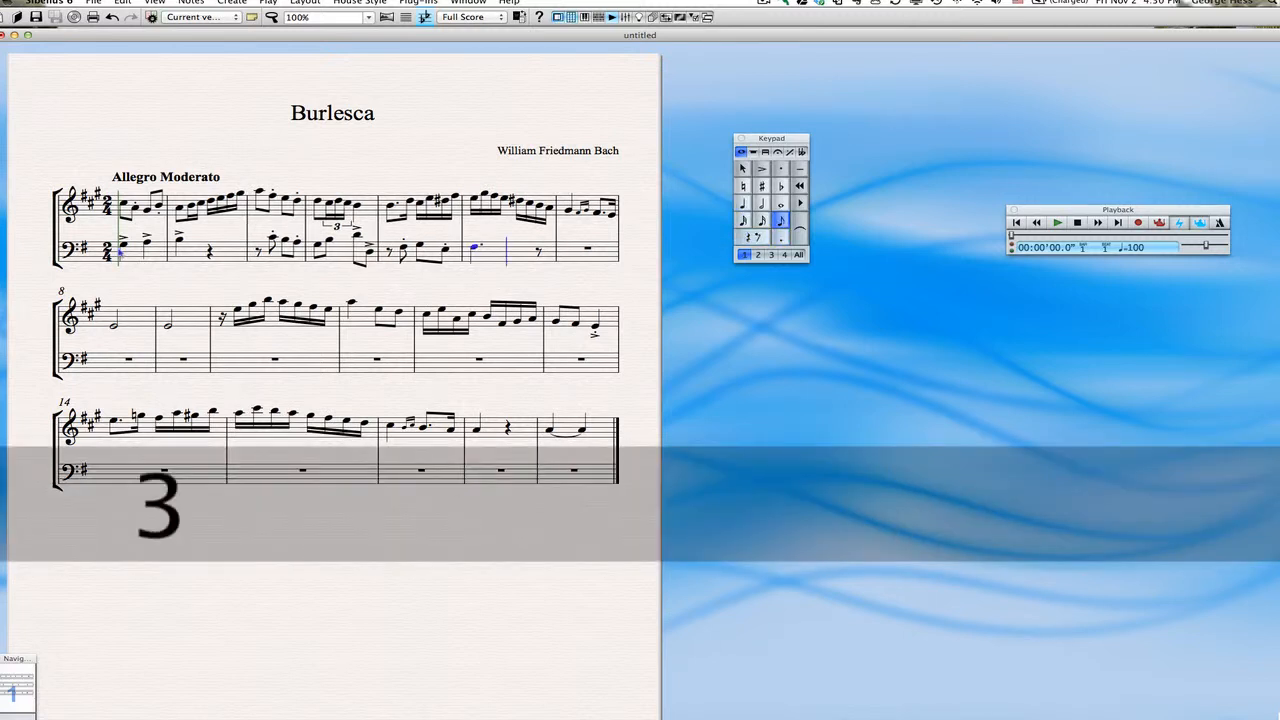
type("d")
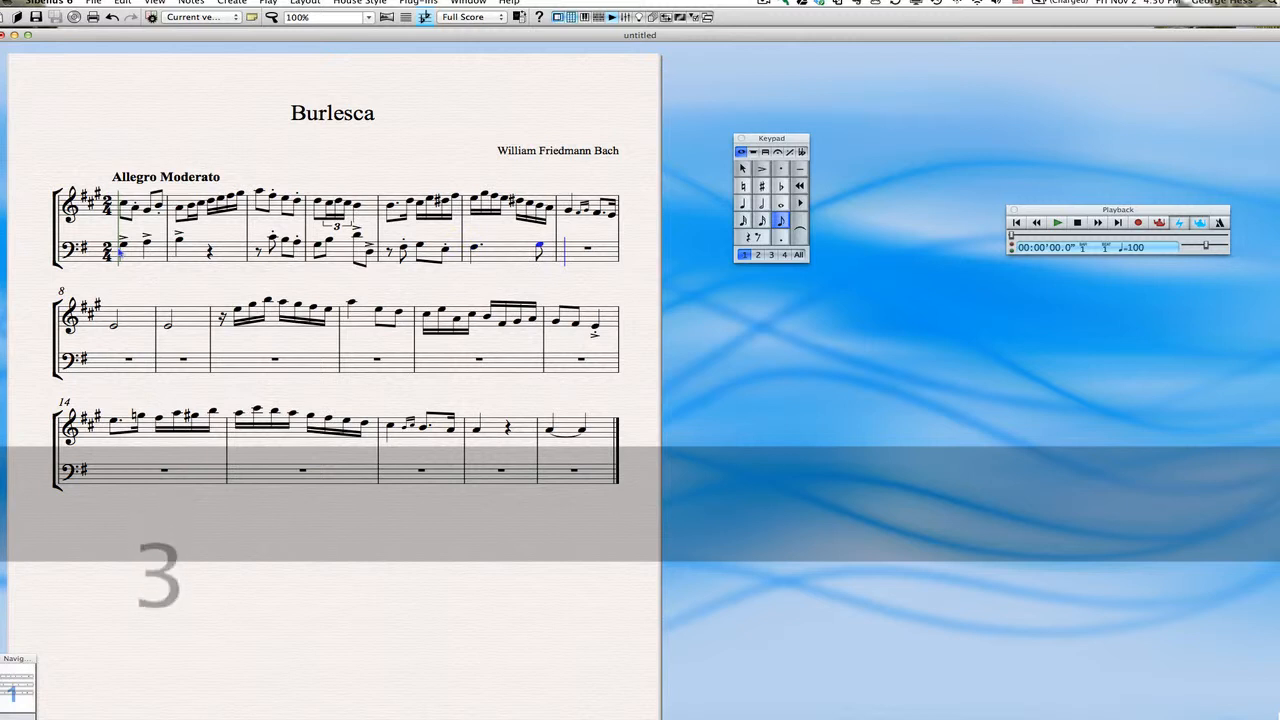
- Begin the bassoon's bar seven with eighth notes A and G, making the G staccato
type("ee")
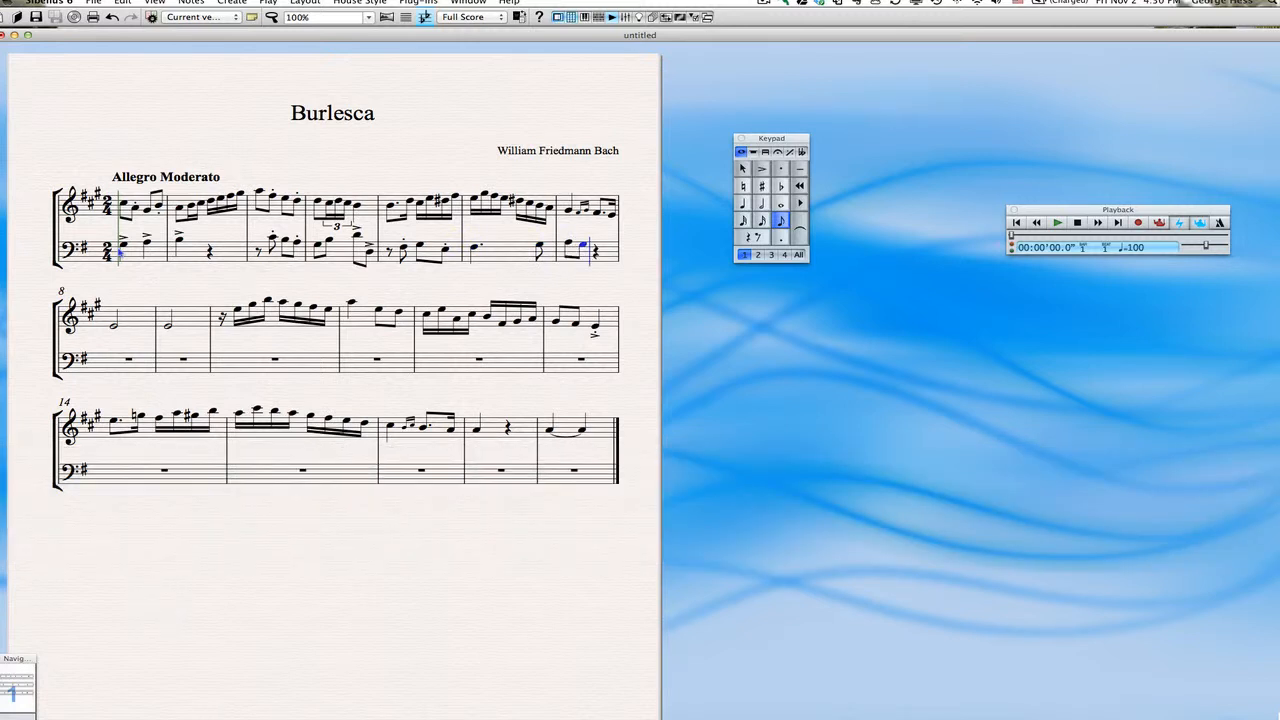
key("Left")
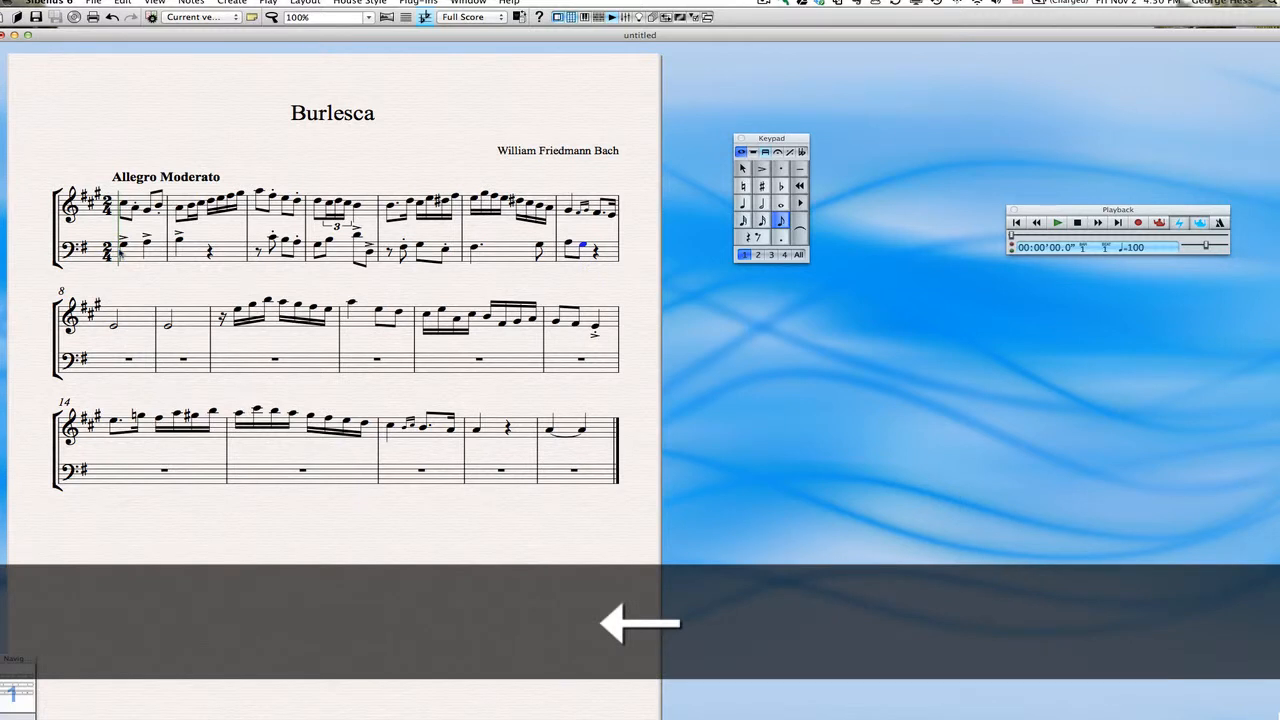
key("KP_Divide")
key("Right")
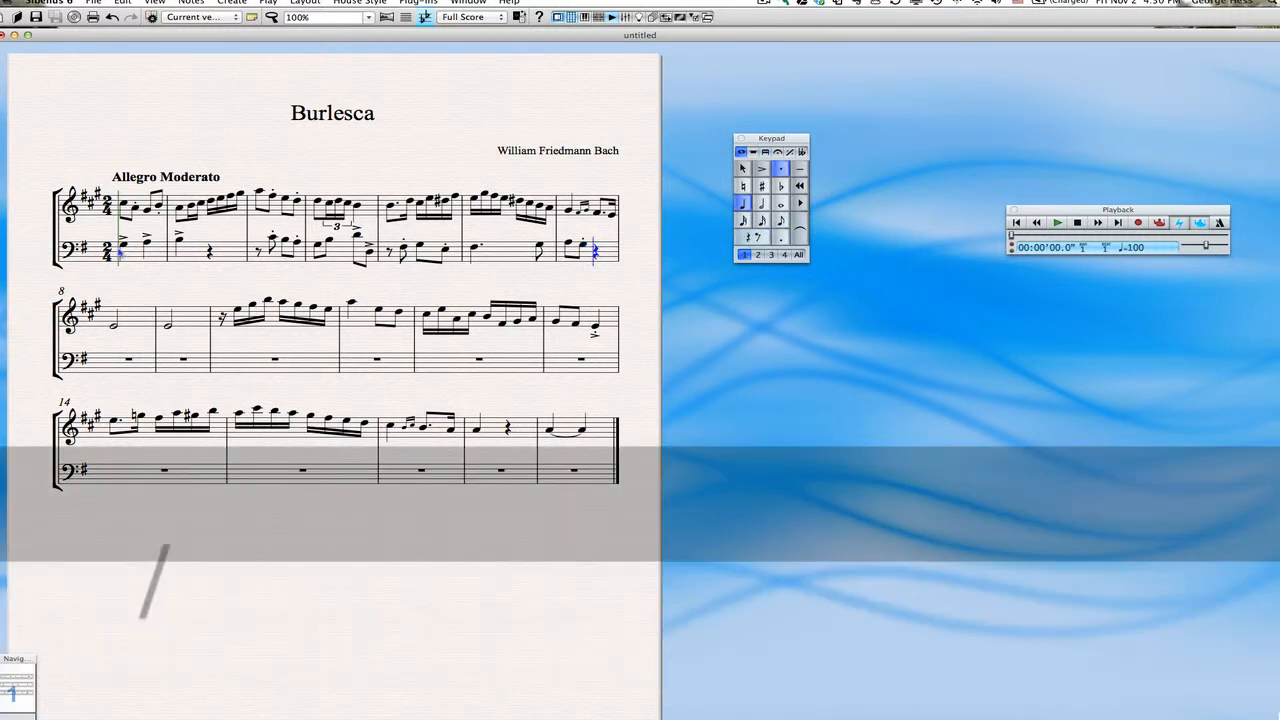
- Finish the bassoon's bar seven with two eighth-note As without staccato
key("KP_Divide")
key("a")
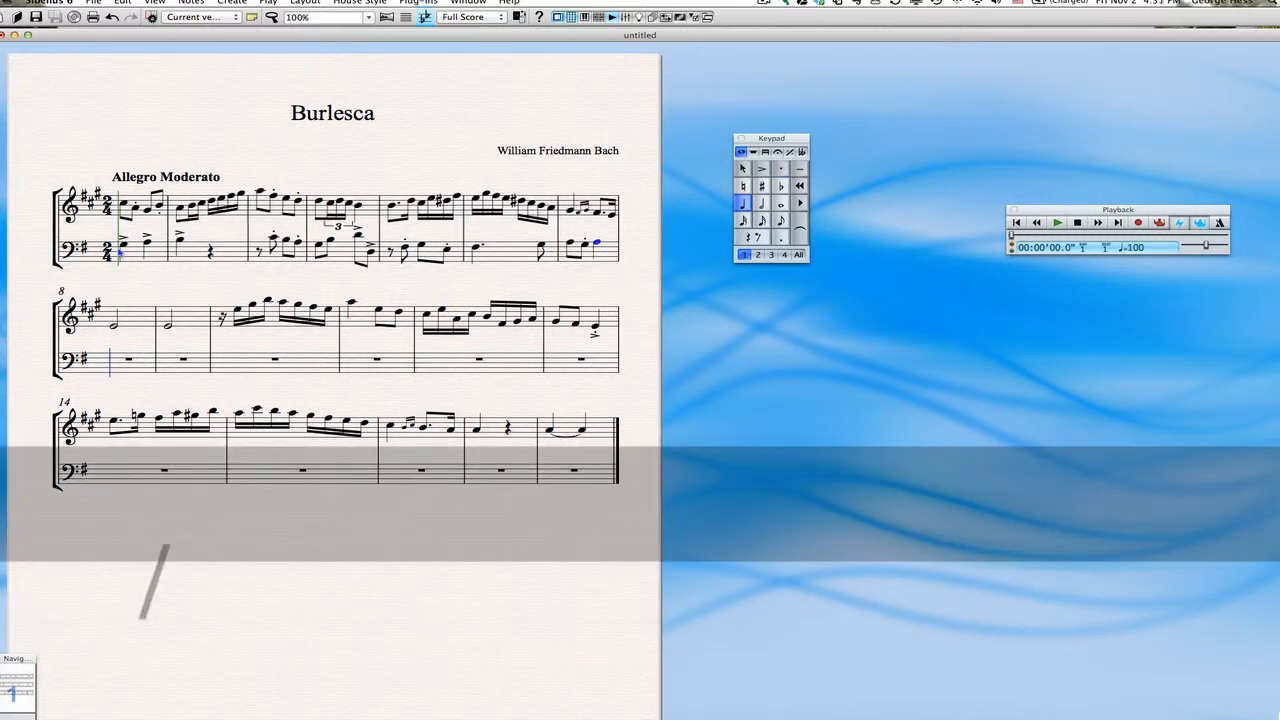
key("KP_3")
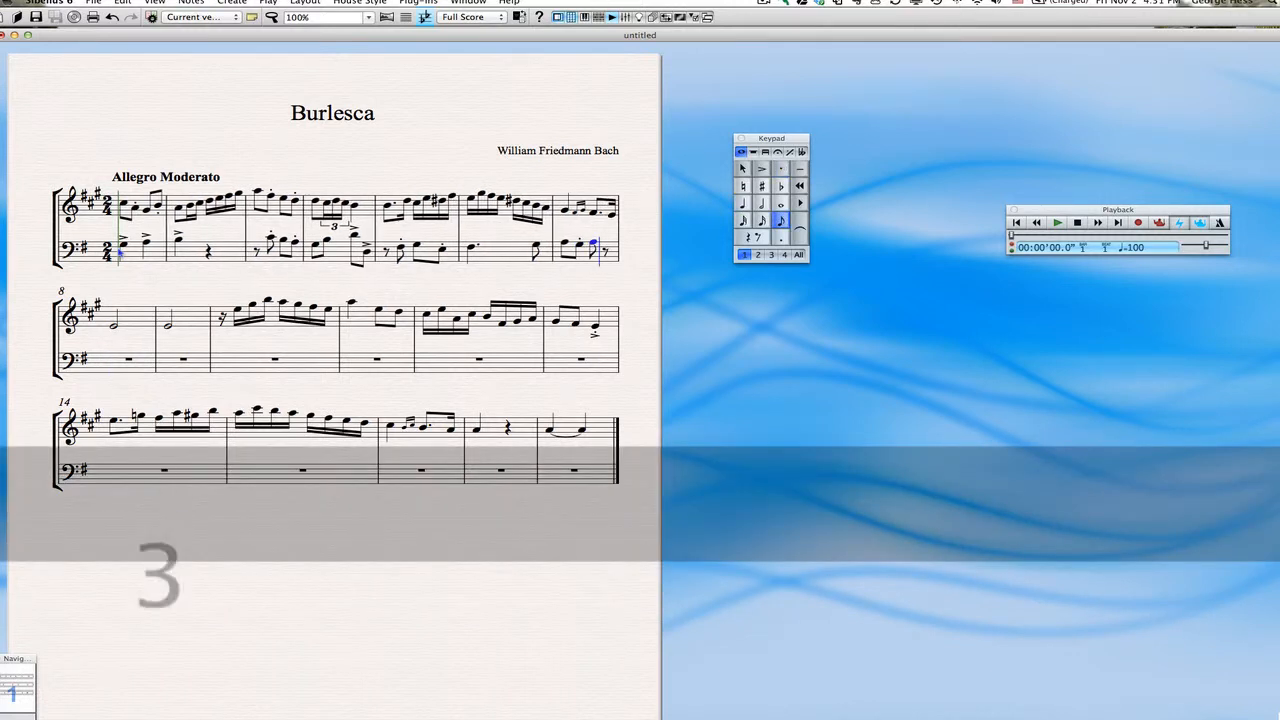
key("a")
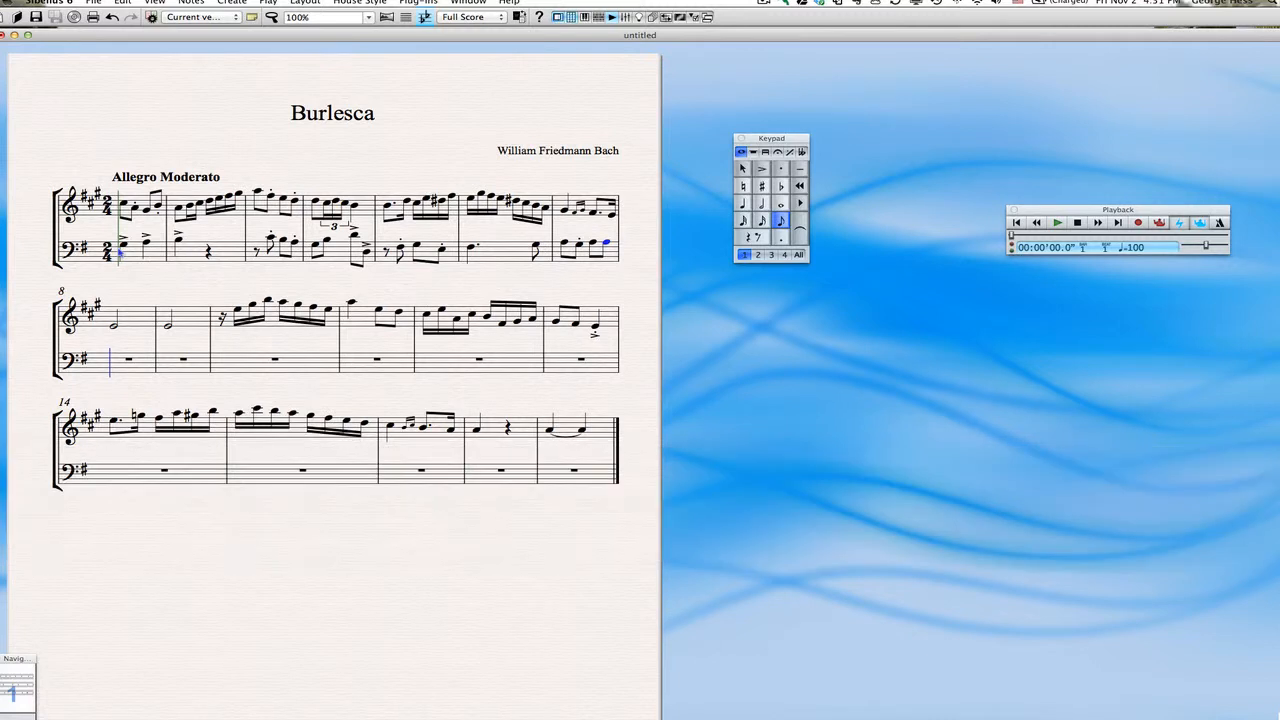
- Fill the bassoon's bar eight with an eighth-note D followed by six sixteenth notes ending on G
key("a")
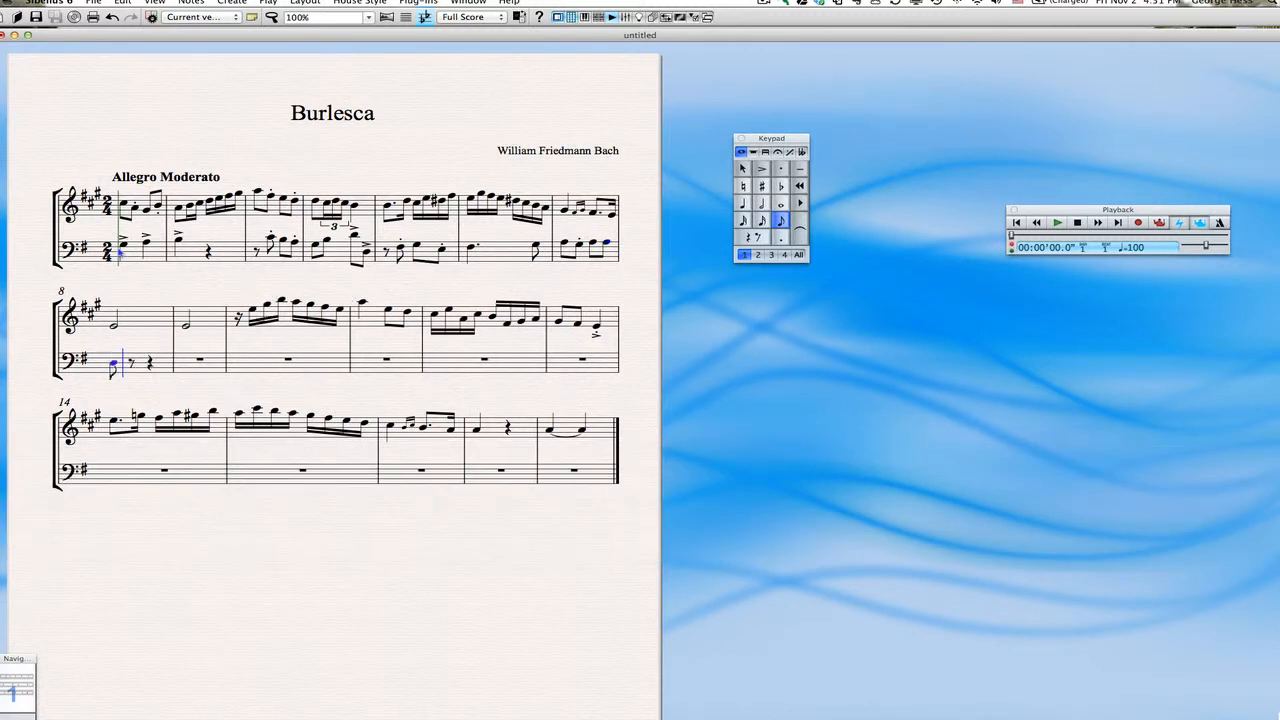
key("3")
key("2")
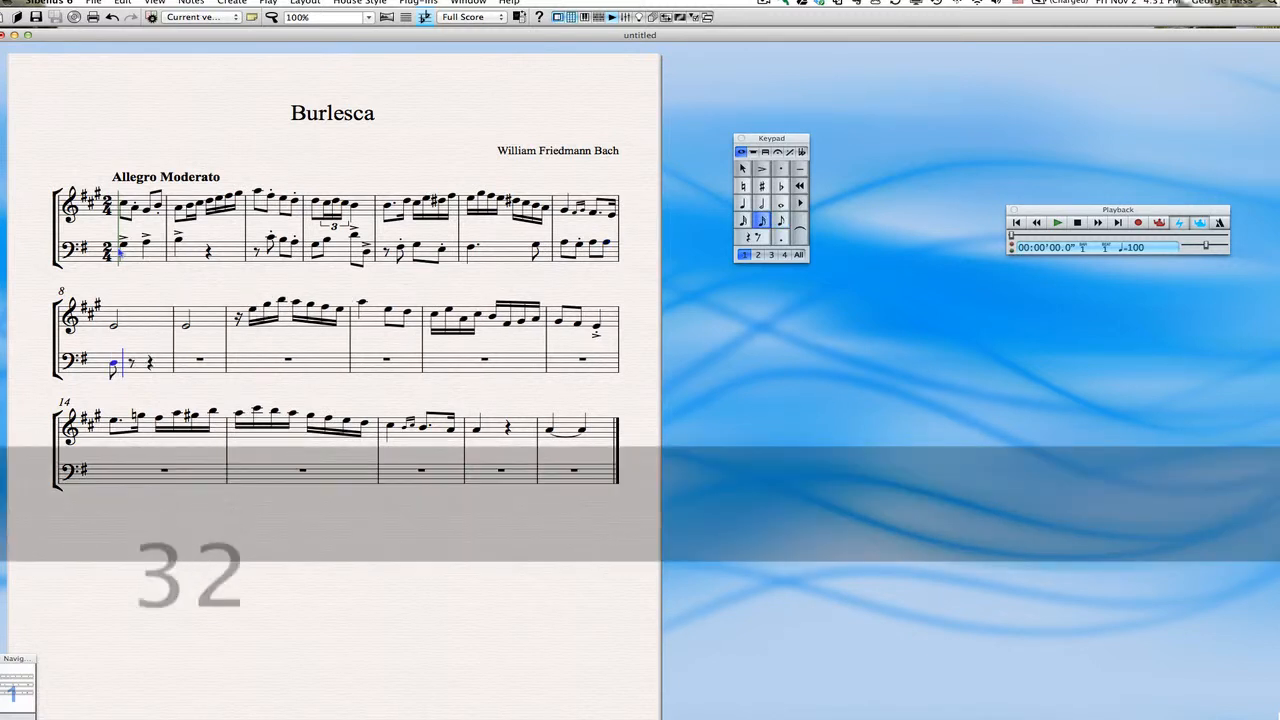
key("b")
key("c")
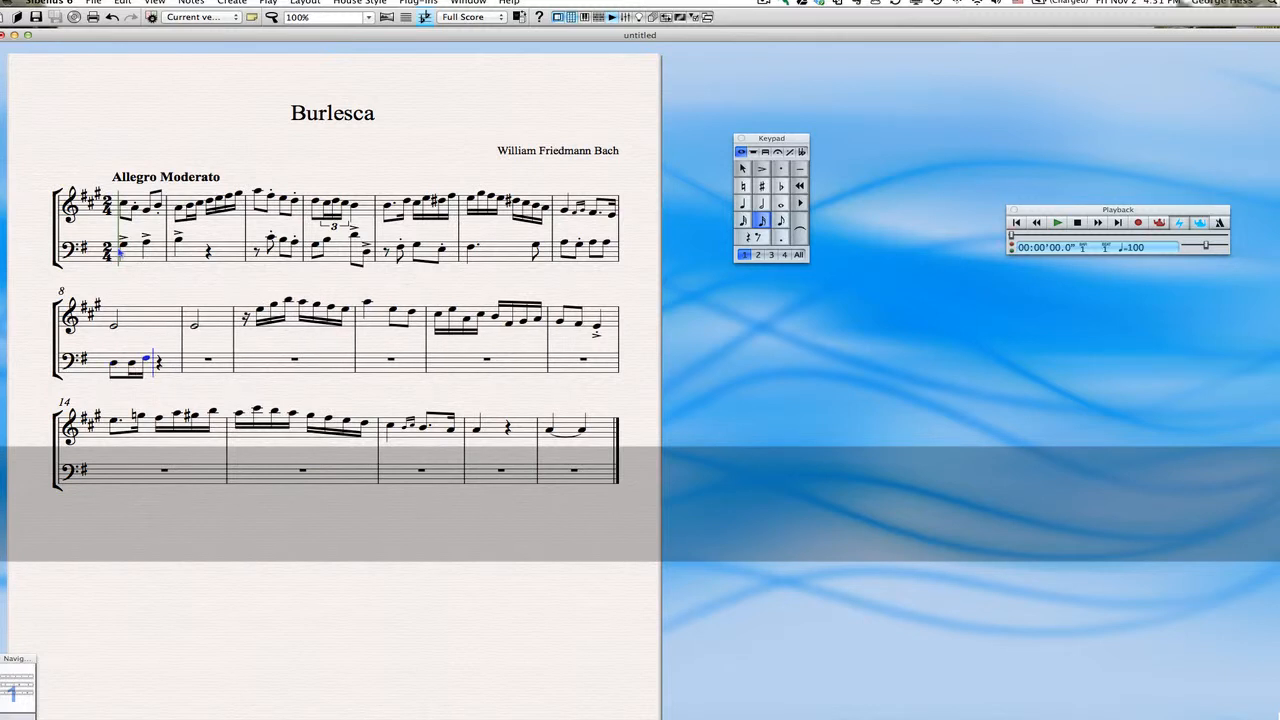
key("a")
key("b")
key("c")
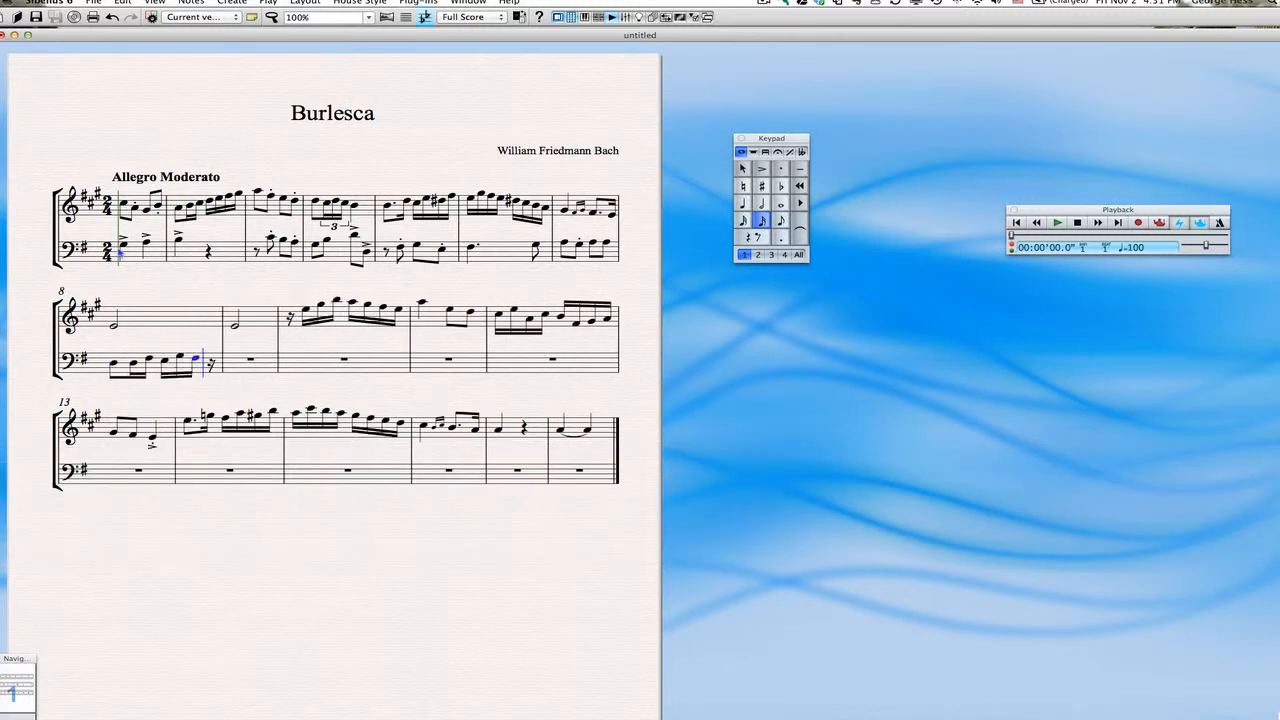
key("d")
- Fill the bassoon's bar nine with an eighth-note D followed by rising sixteenth notes E, F, G, A, B and C sharp
key("3")
key("a")
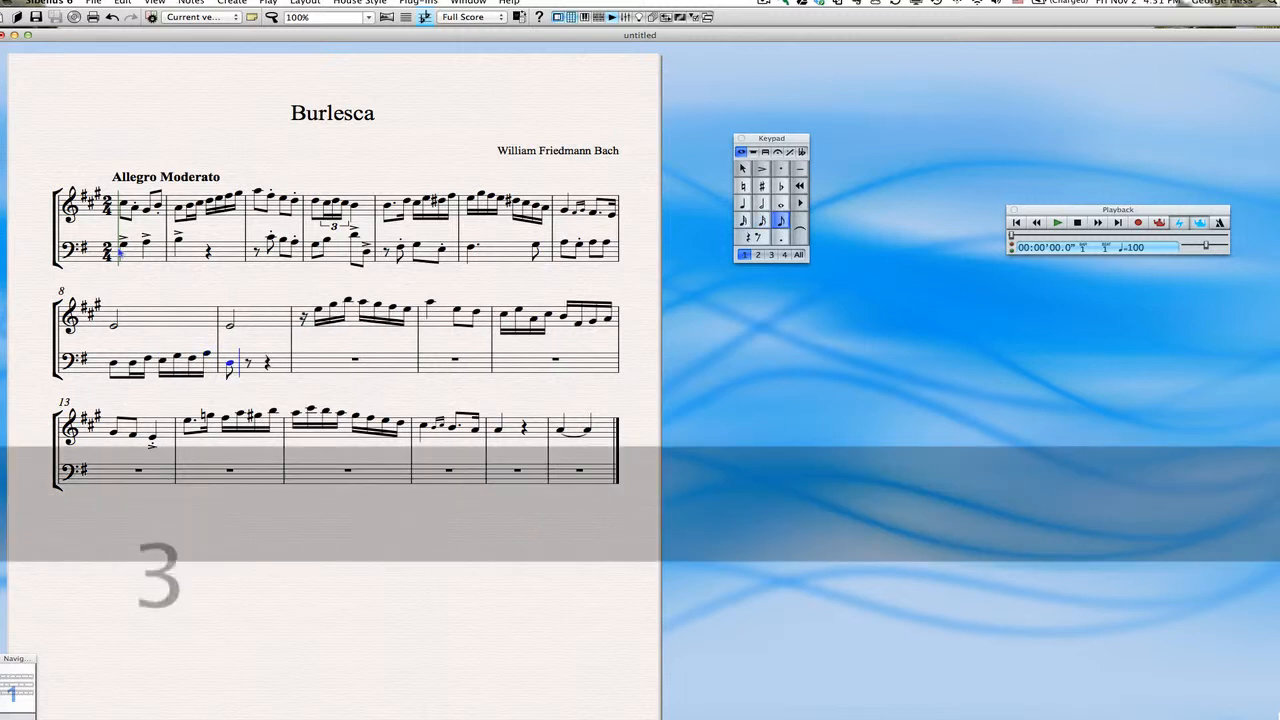
key("2")
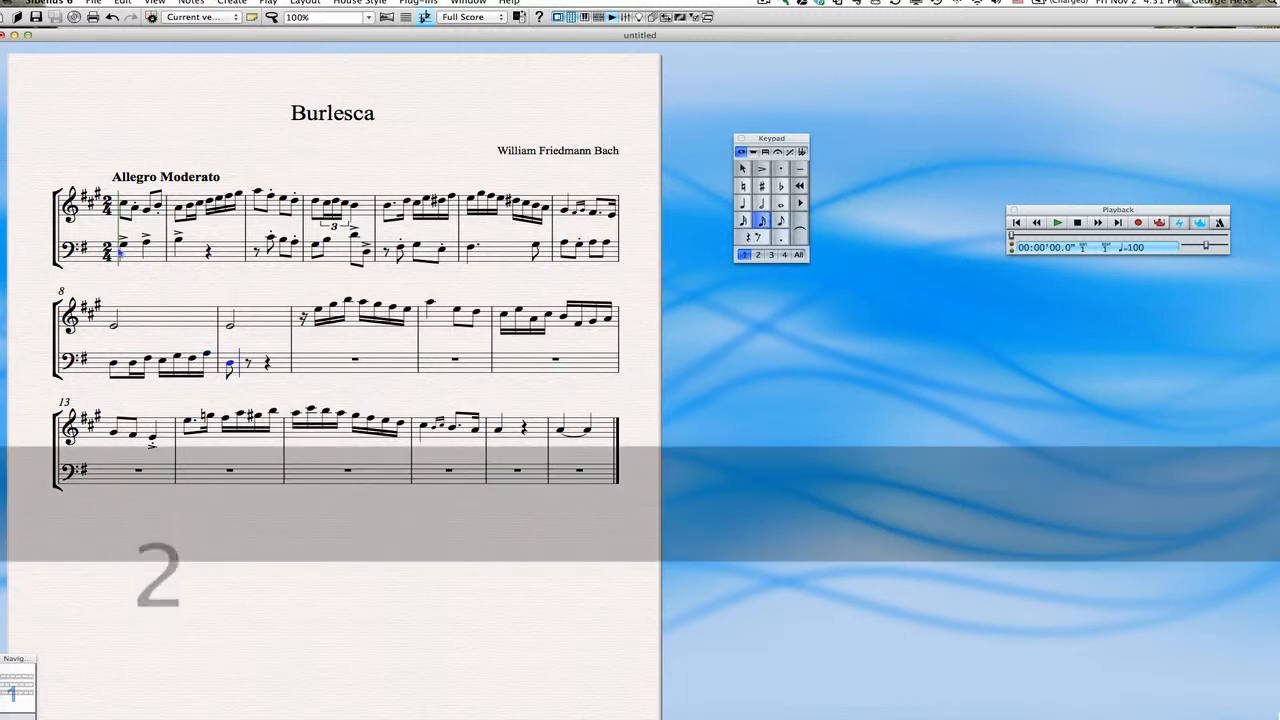
key("b")
key("c")
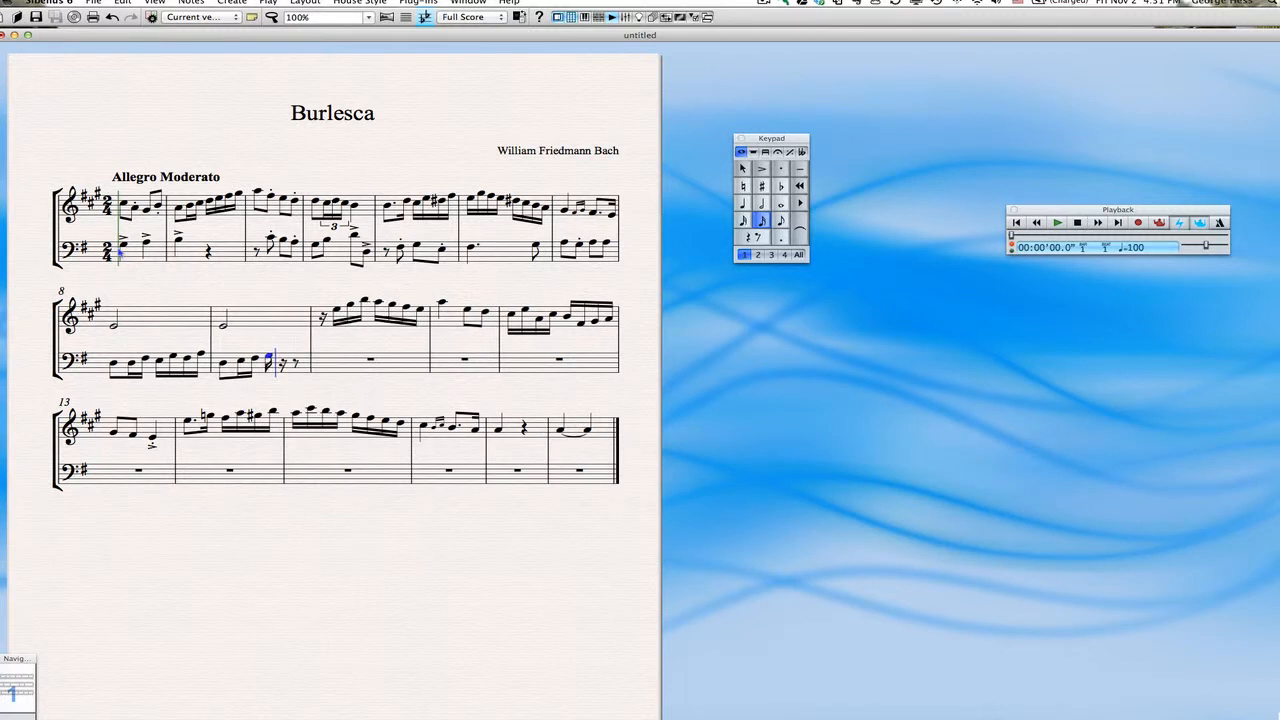
key("d")
key("e")
key("f")
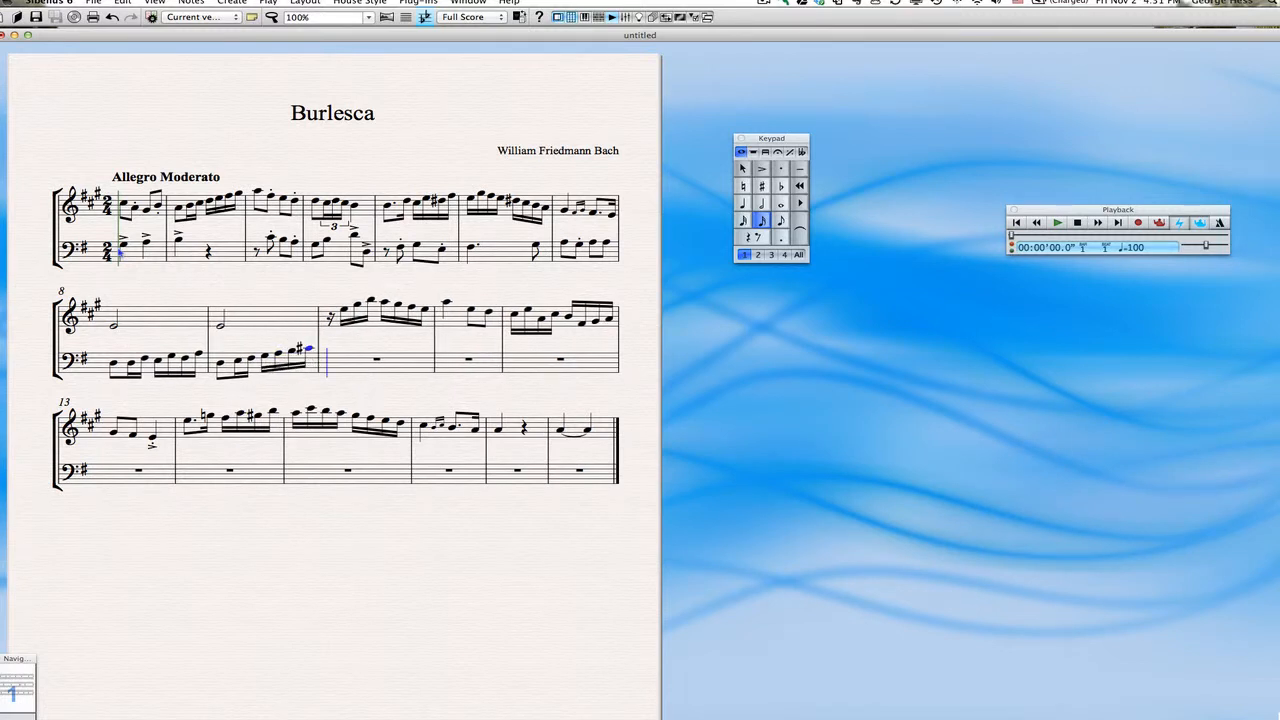
- Fill the bassoon's bar ten with a dotted quarter-note D followed by an eighth-note C natural
key("4")
key("period")
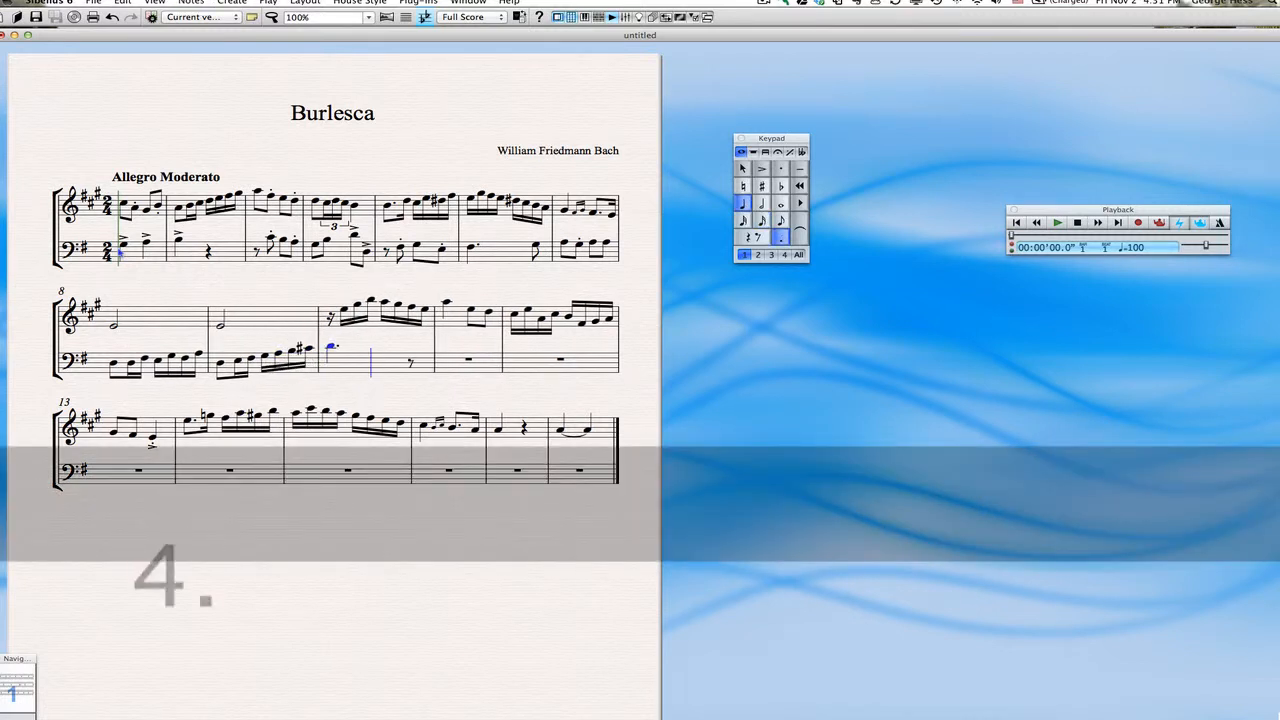
key("a")
key("3")
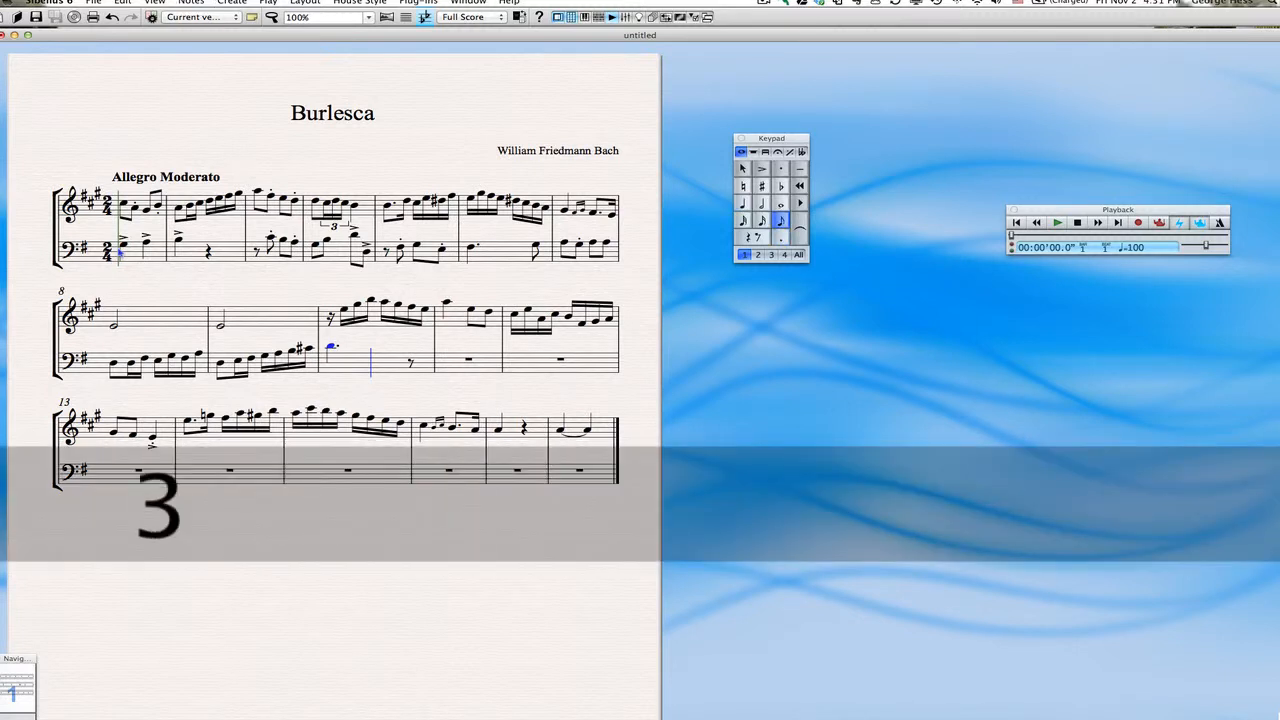
key("g")
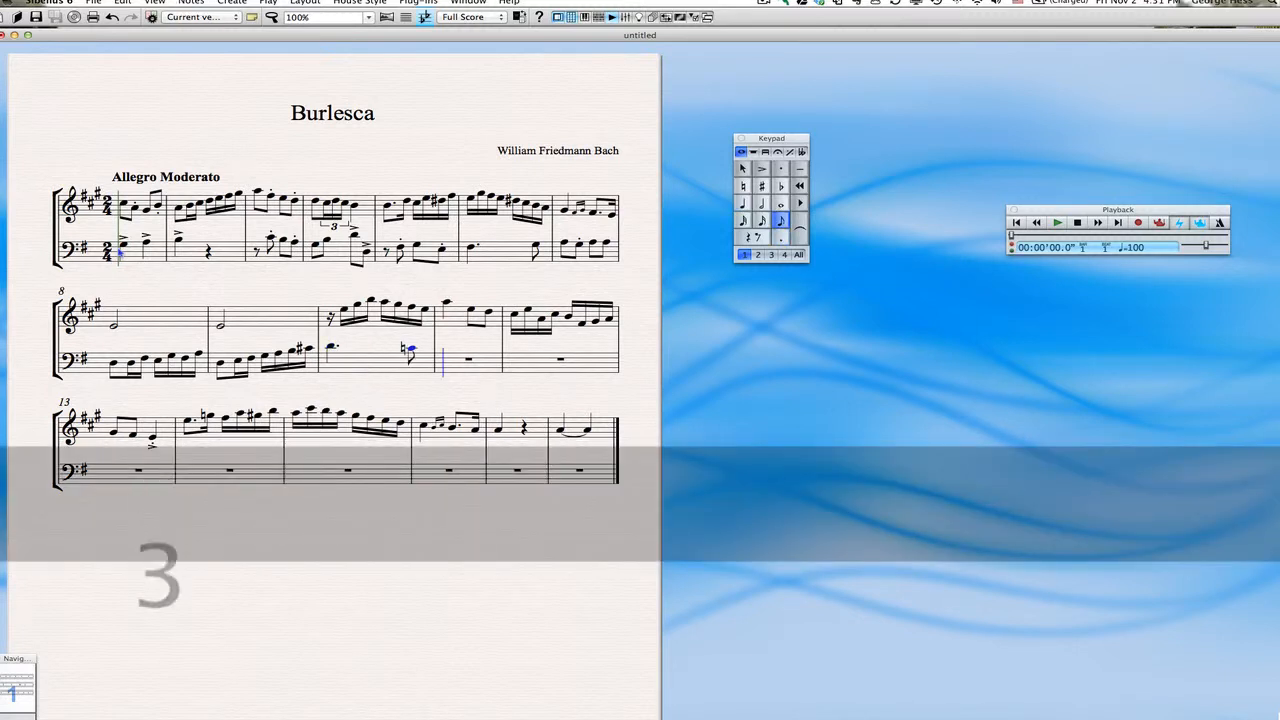
- Fill the bassoon's bar eleven with a sixteenth rest followed by a run of seven sixteenth notes
key("2")
key("0")
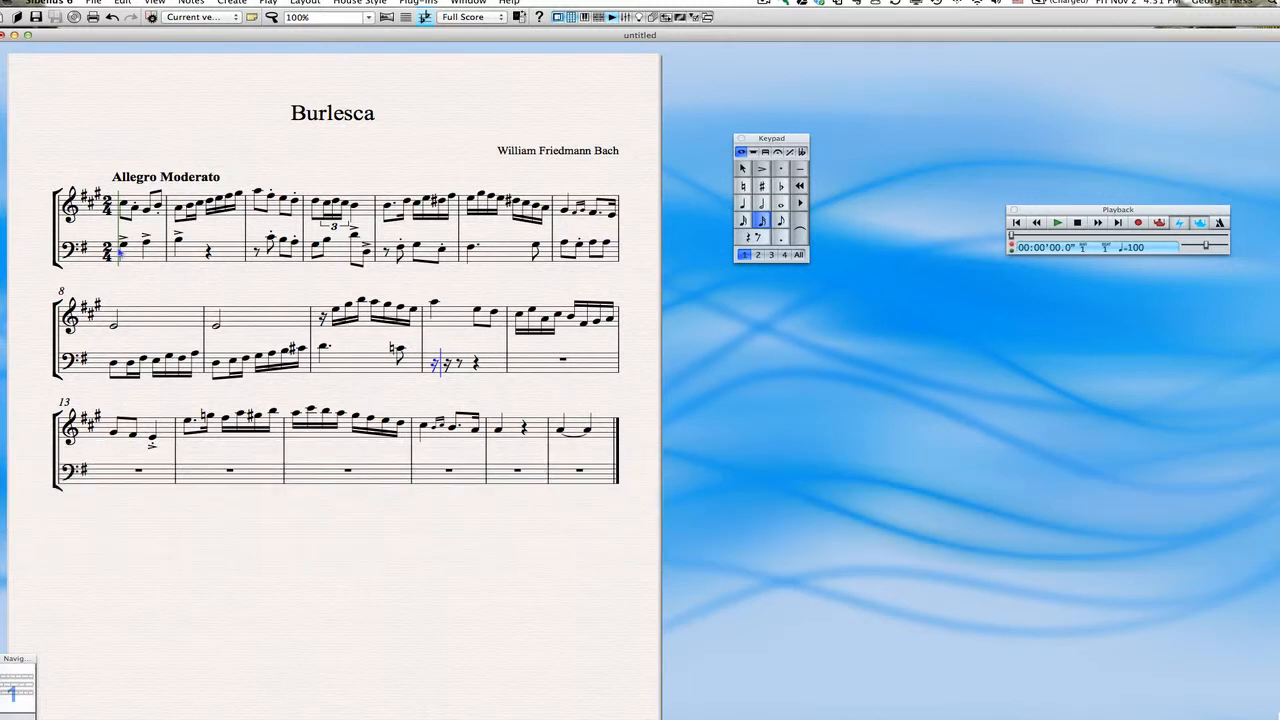
key("b")
key("a")
key("g")
key("f")
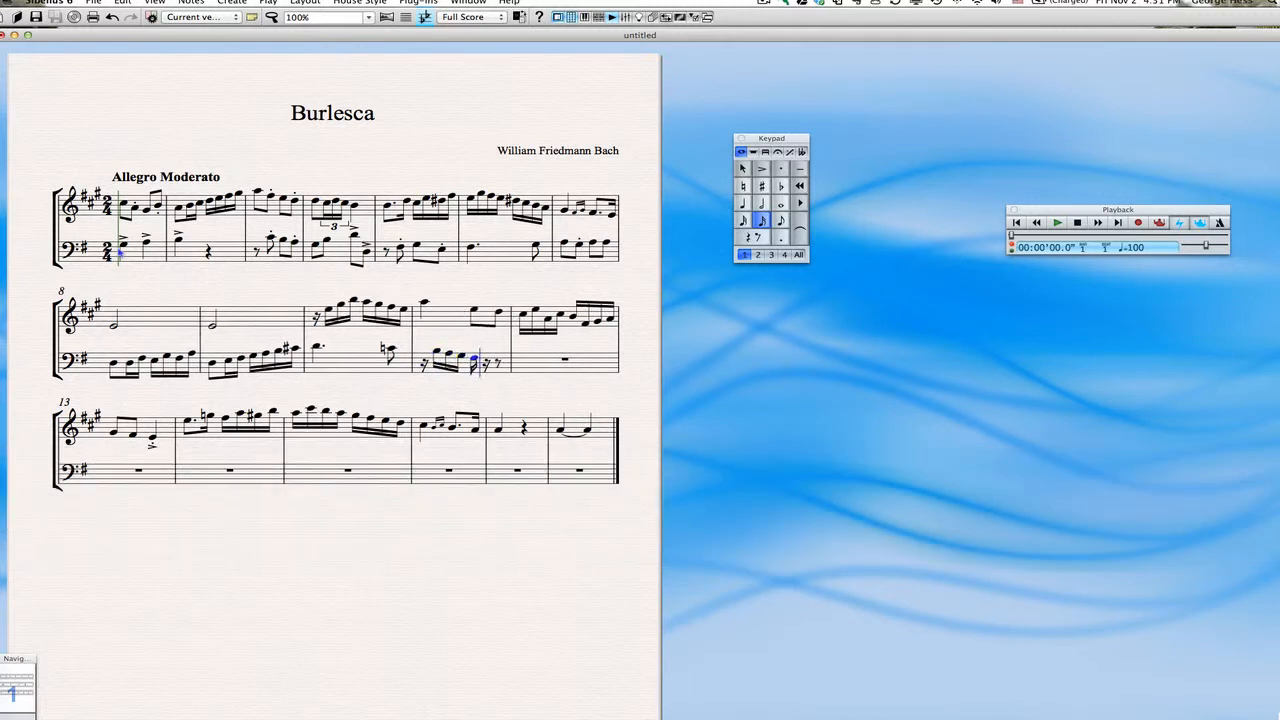
key("a")
key("d")
key("f")
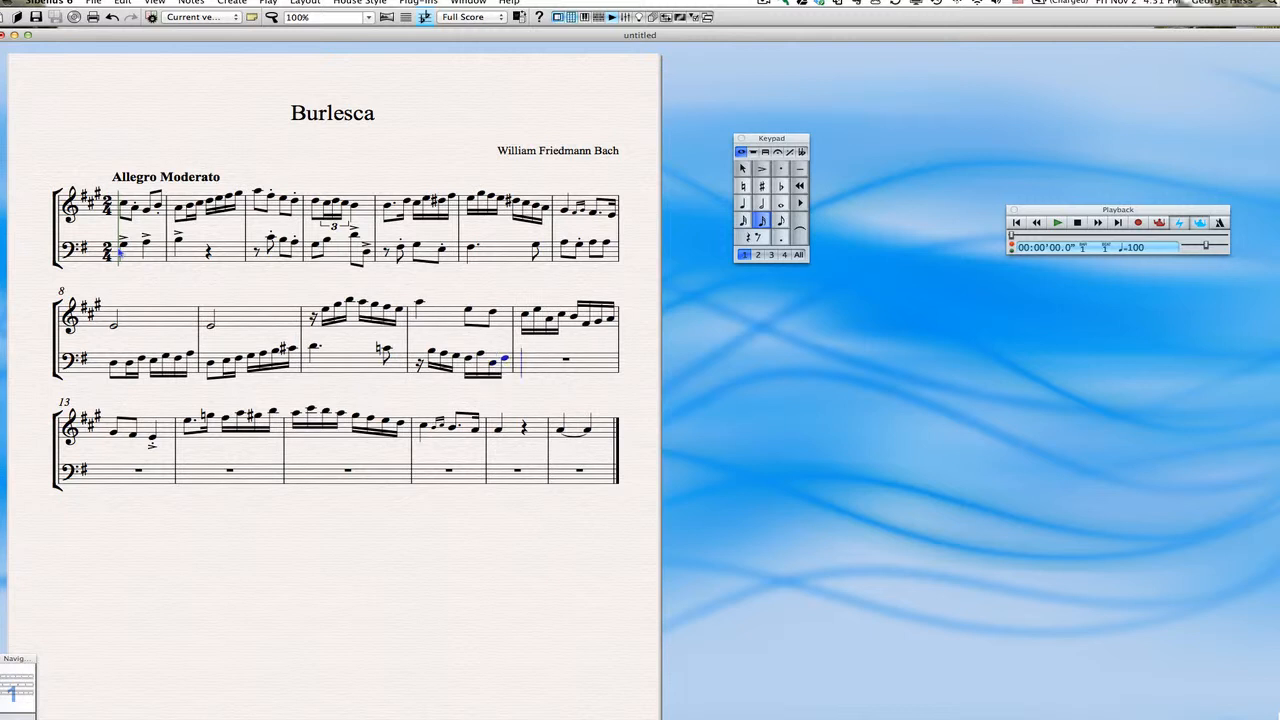
- Fill the bassoon's bar twelve with quarter notes G and C
key("4")
key("d")
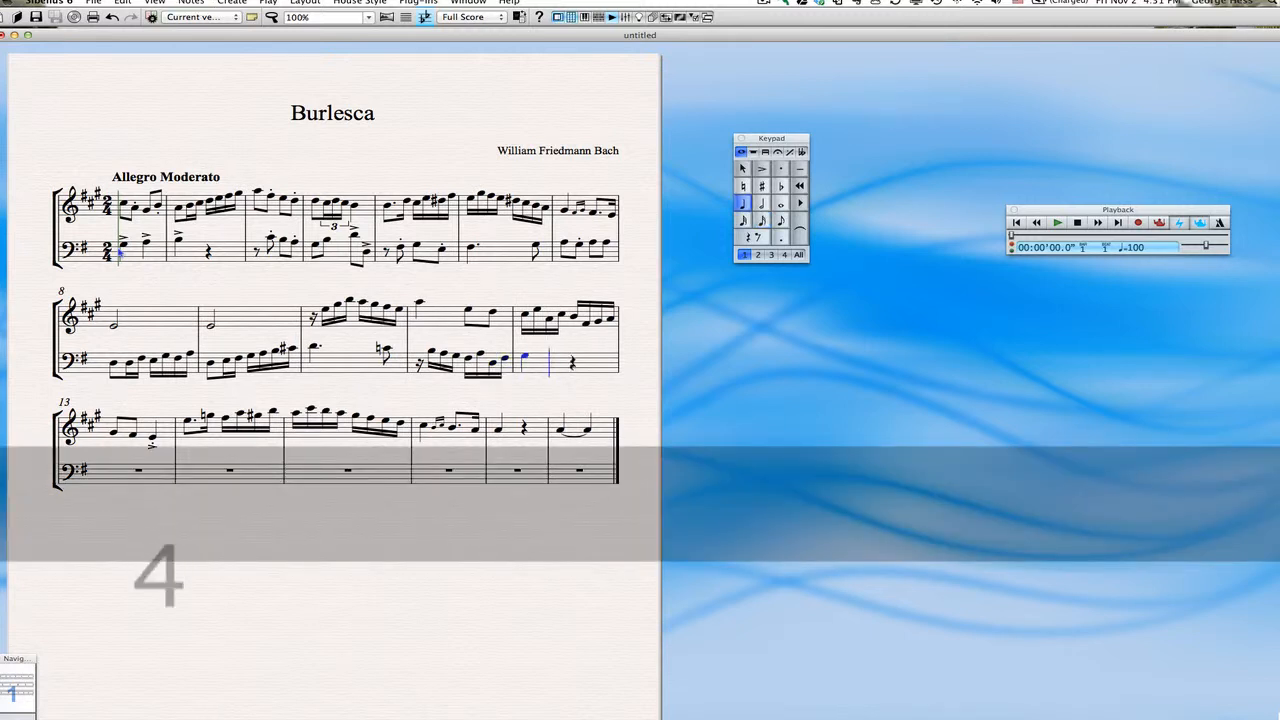
key("f")
key("5")
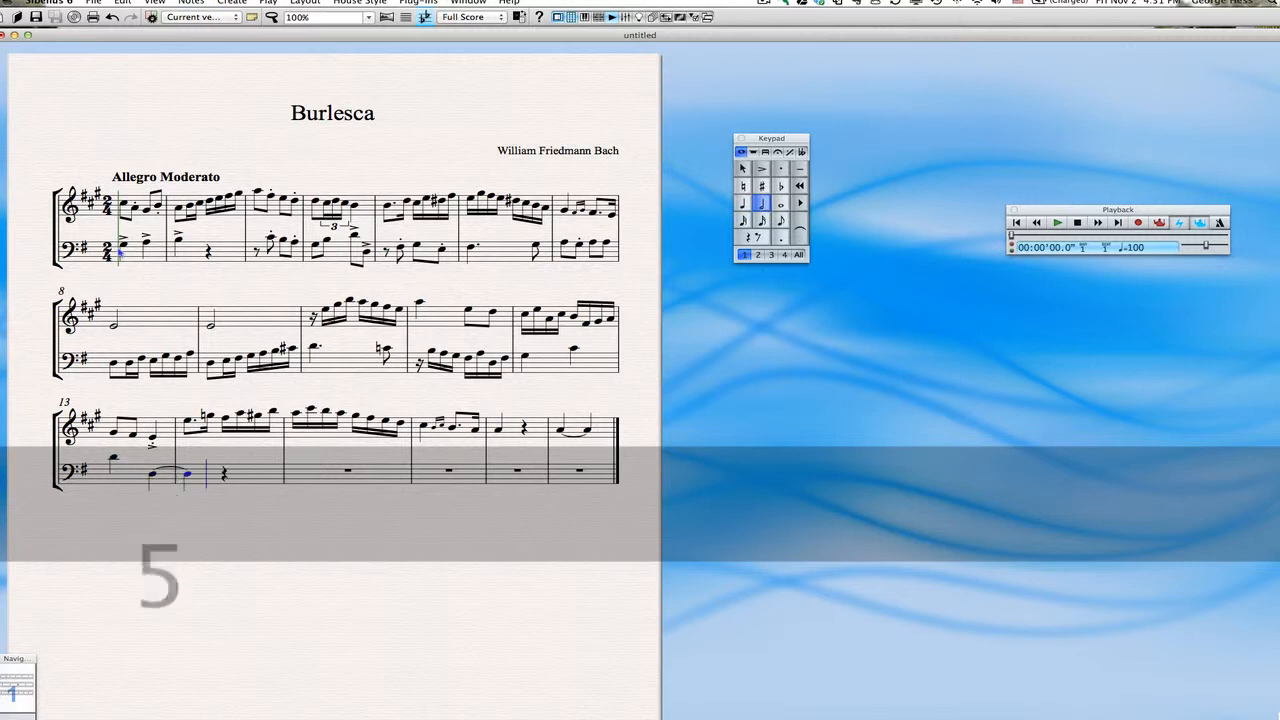
key("super+z")
key("super+z")
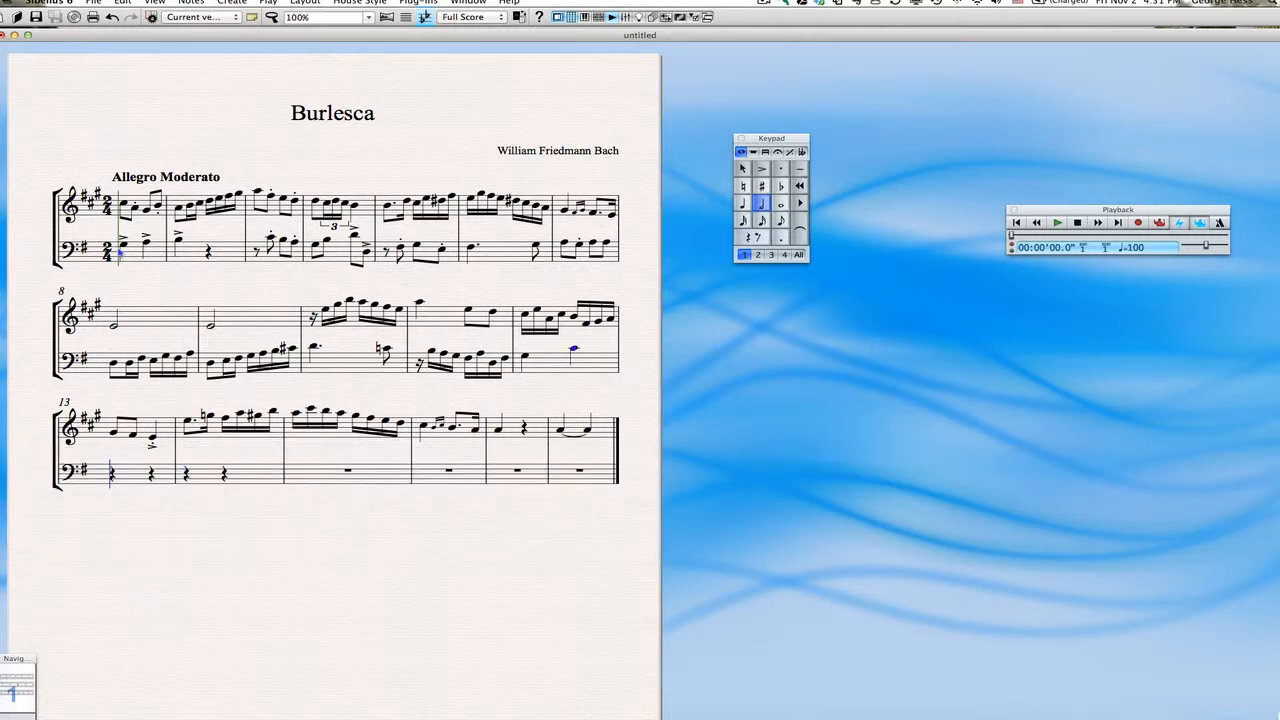
- Begin the bassoon's bar thirteen with an eighth-note D raised to the D above the staff
key("3")
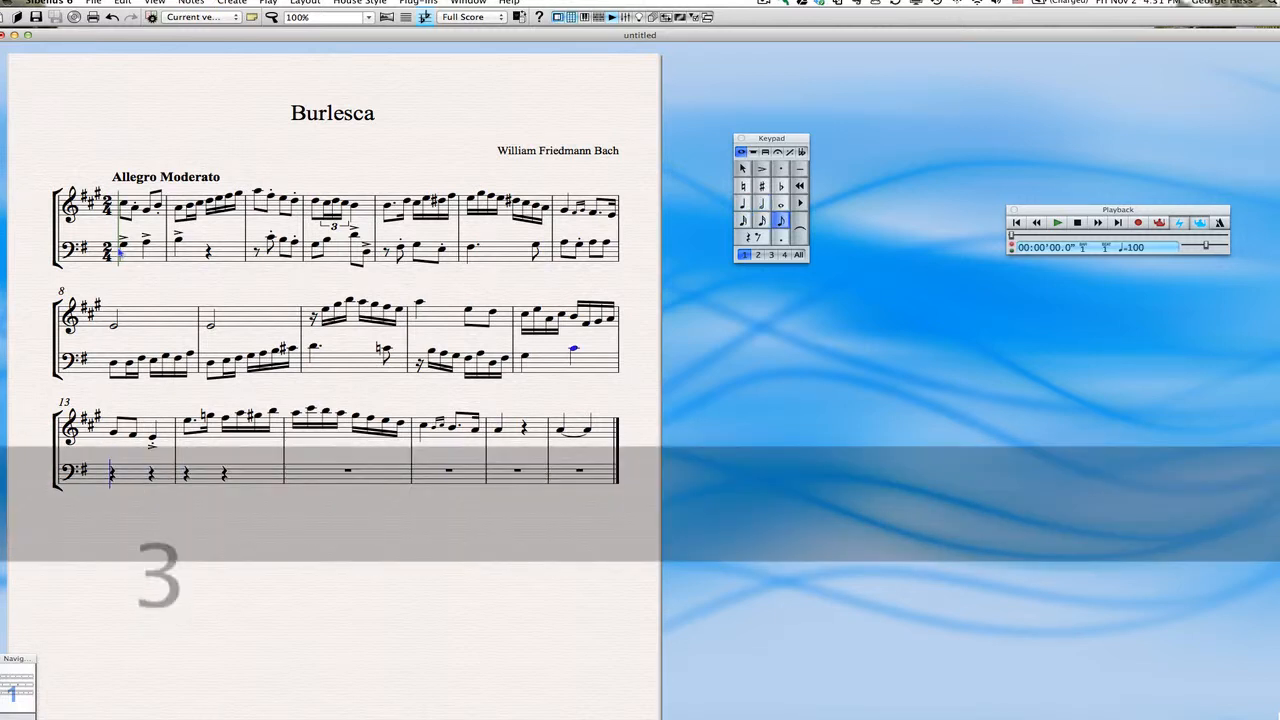
key("d")
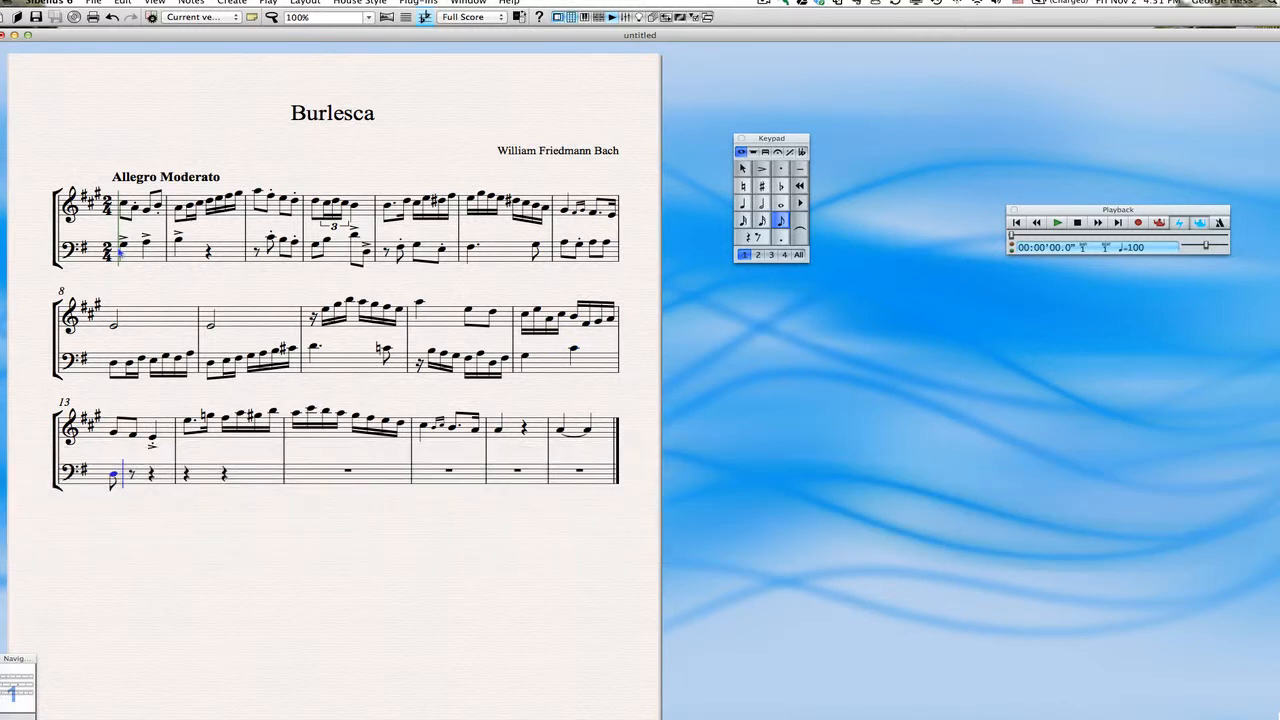
key("Left")
key("Up")
key("Up")
key("Up")
key("Up")
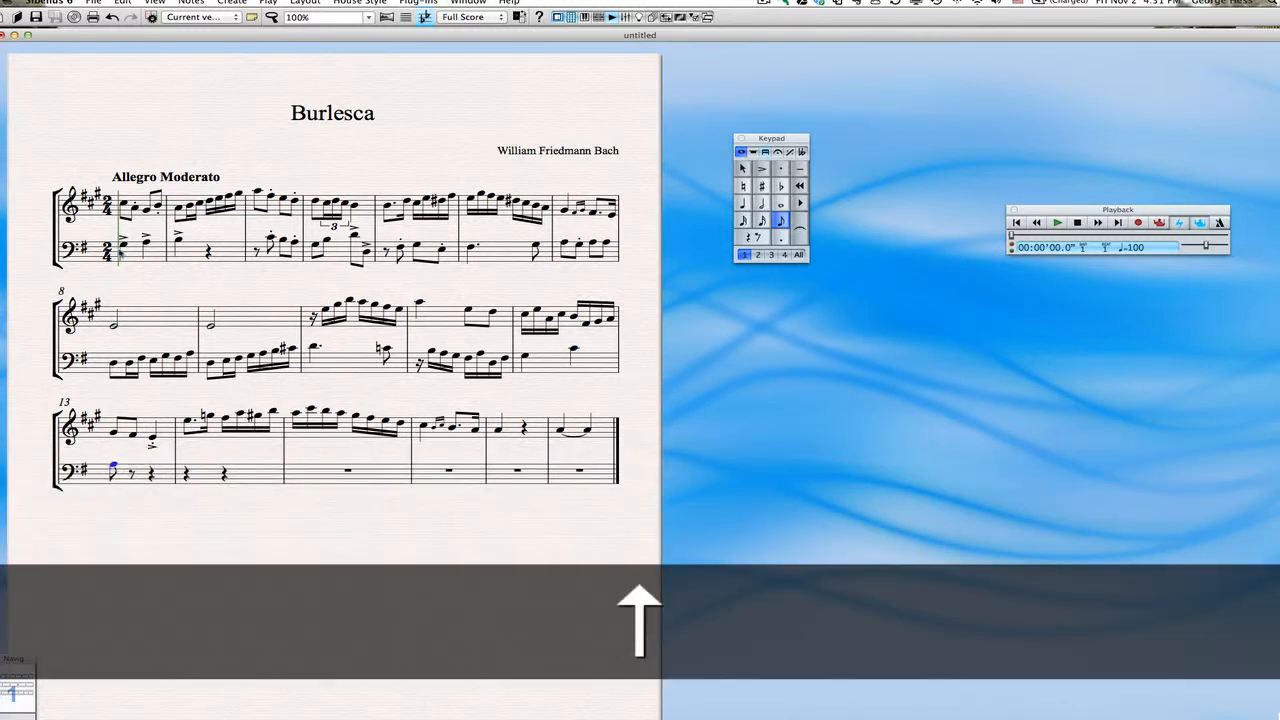
key("Up")
- Finish the bassoon's bar thirteen with a lower quarter-note D and an eighth-note C, and begin bar fourteen with eighth notes B and G
key("Right")
key("4")
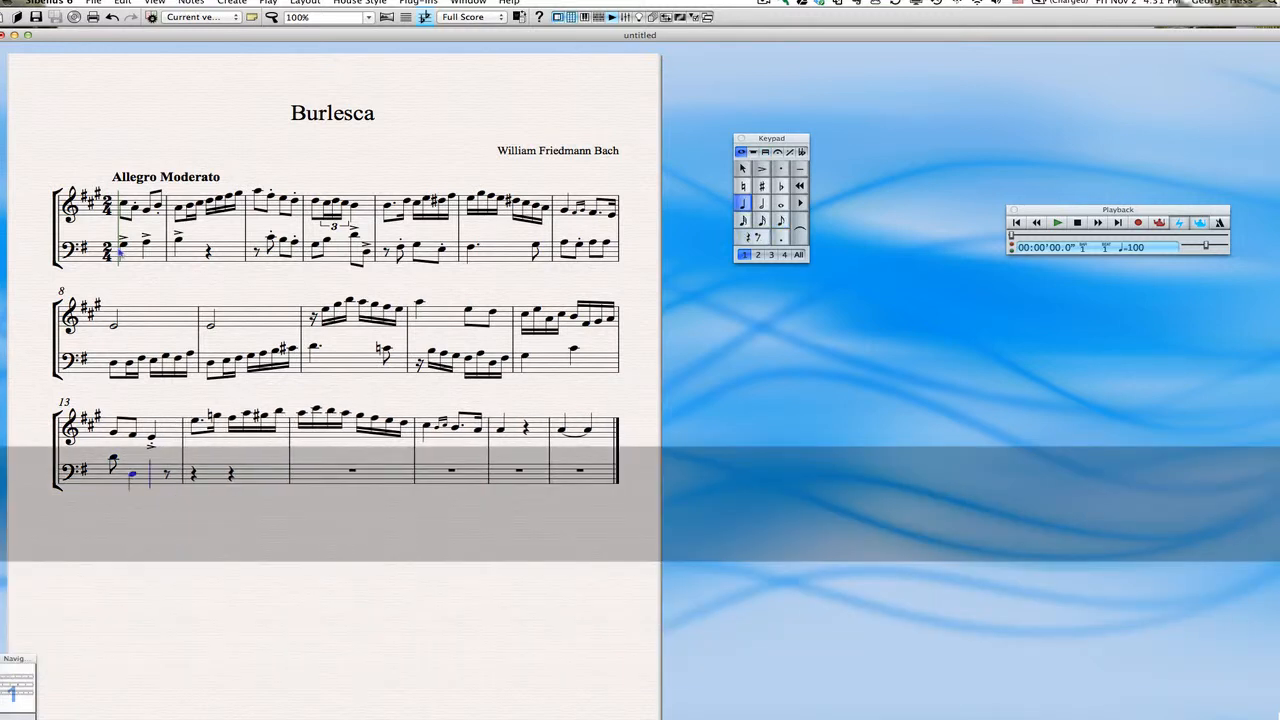
key("3")
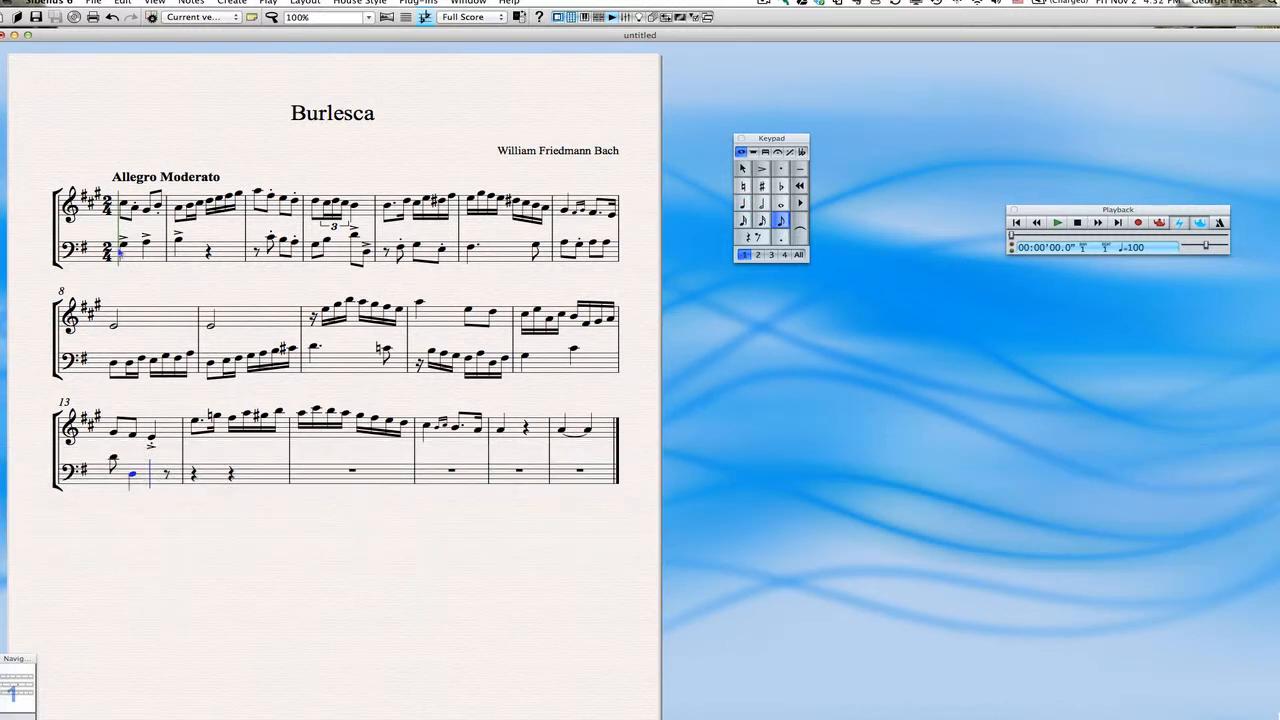
key("c")
key("f")
key("e")
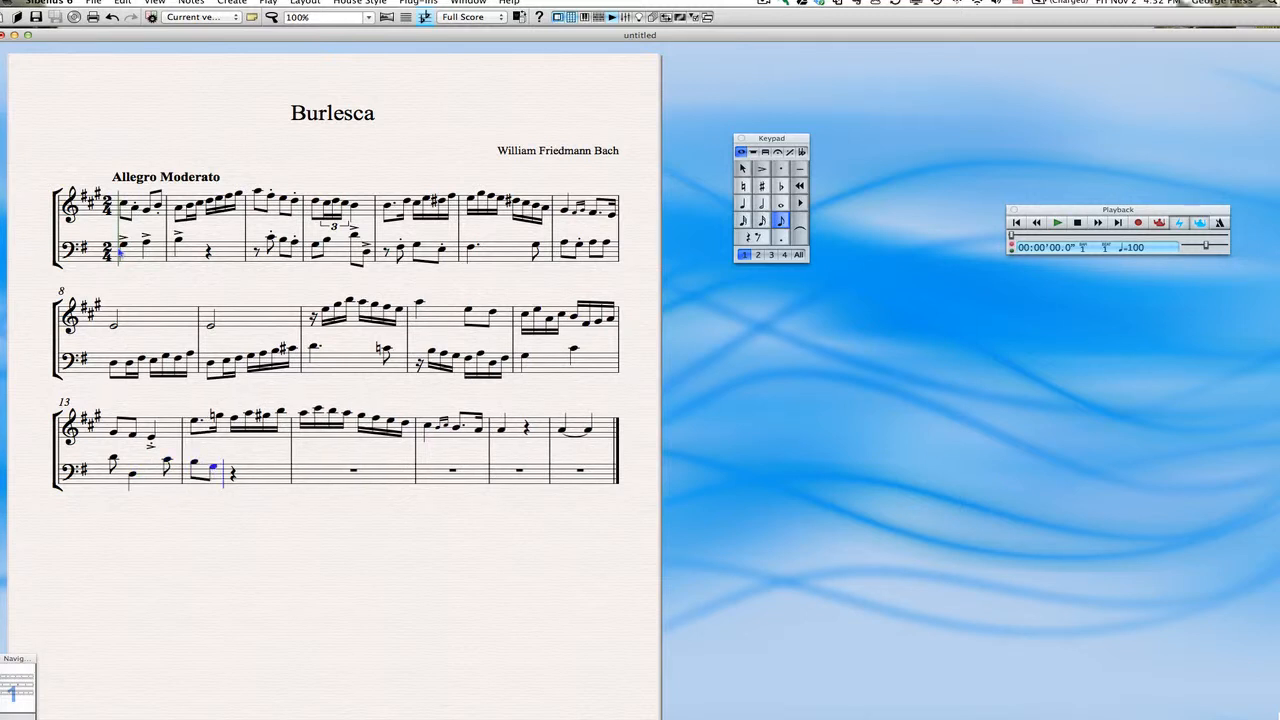
- Finish the bassoon's bar fourteen with eighth notes C and A, and fill bar fifteen with a dotted quarter-note B and an eighth-note C
key("a")
key("f")
key("5")
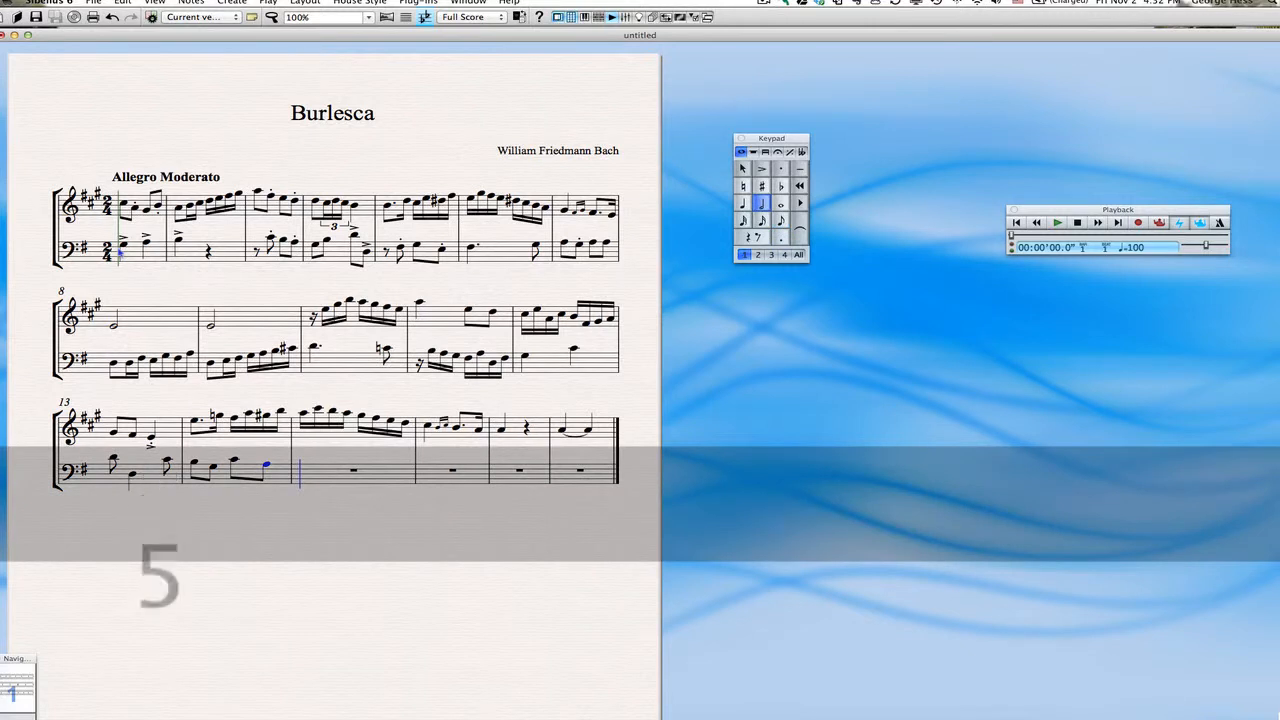
key("4")
key("period")
key("f")
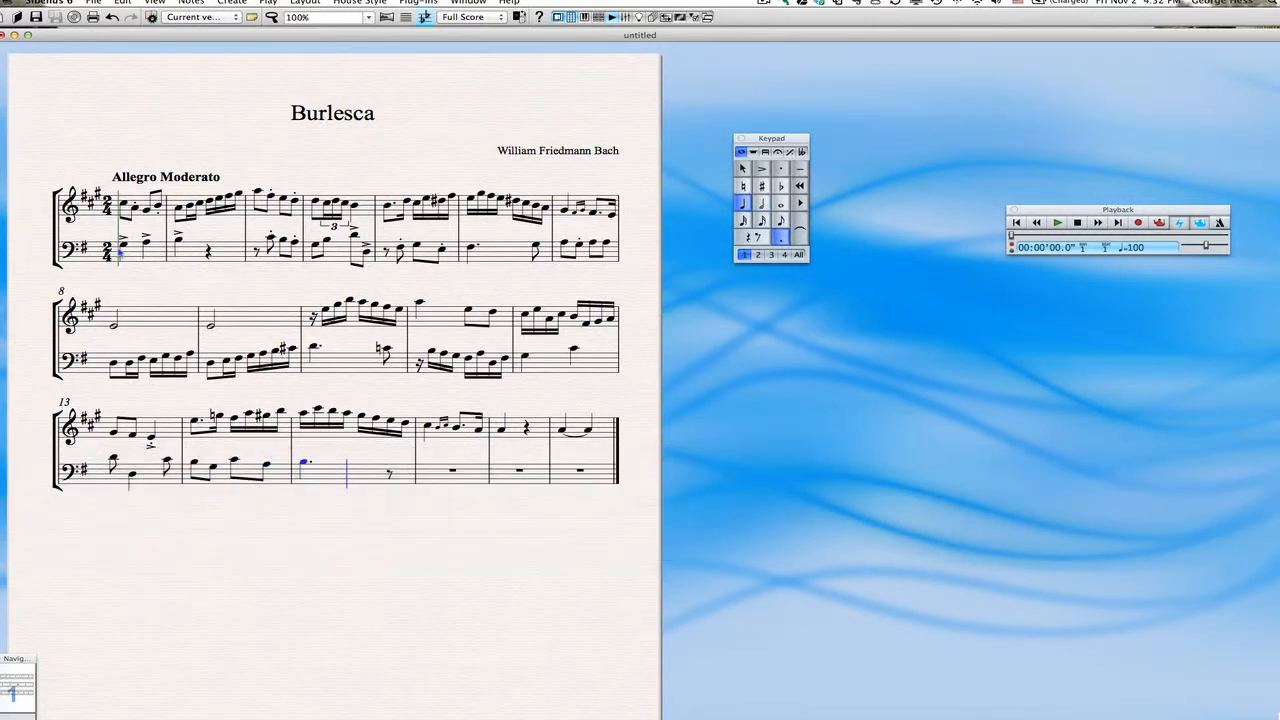
key("3")
key("f")
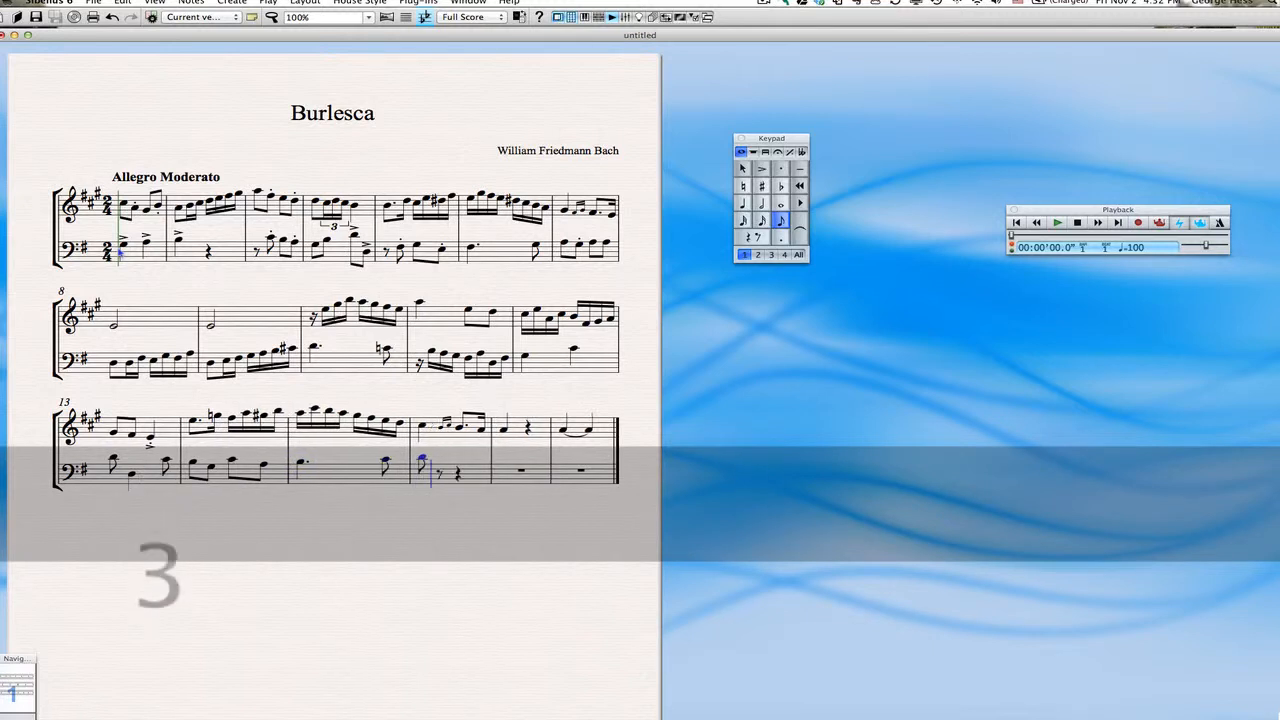
- Complete the bassoon's bar sixteen with eighth notes, ending on an accented upper D and an accented lower D
key("equal")
key("a")
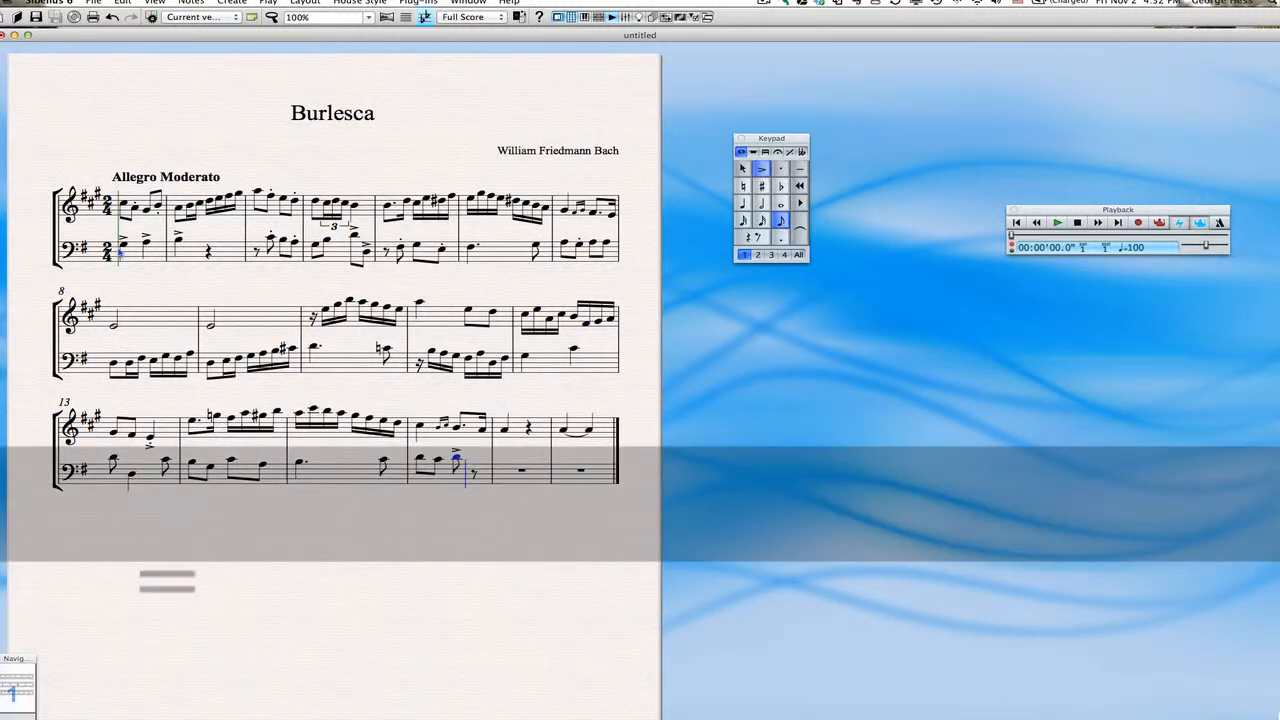
key("c")
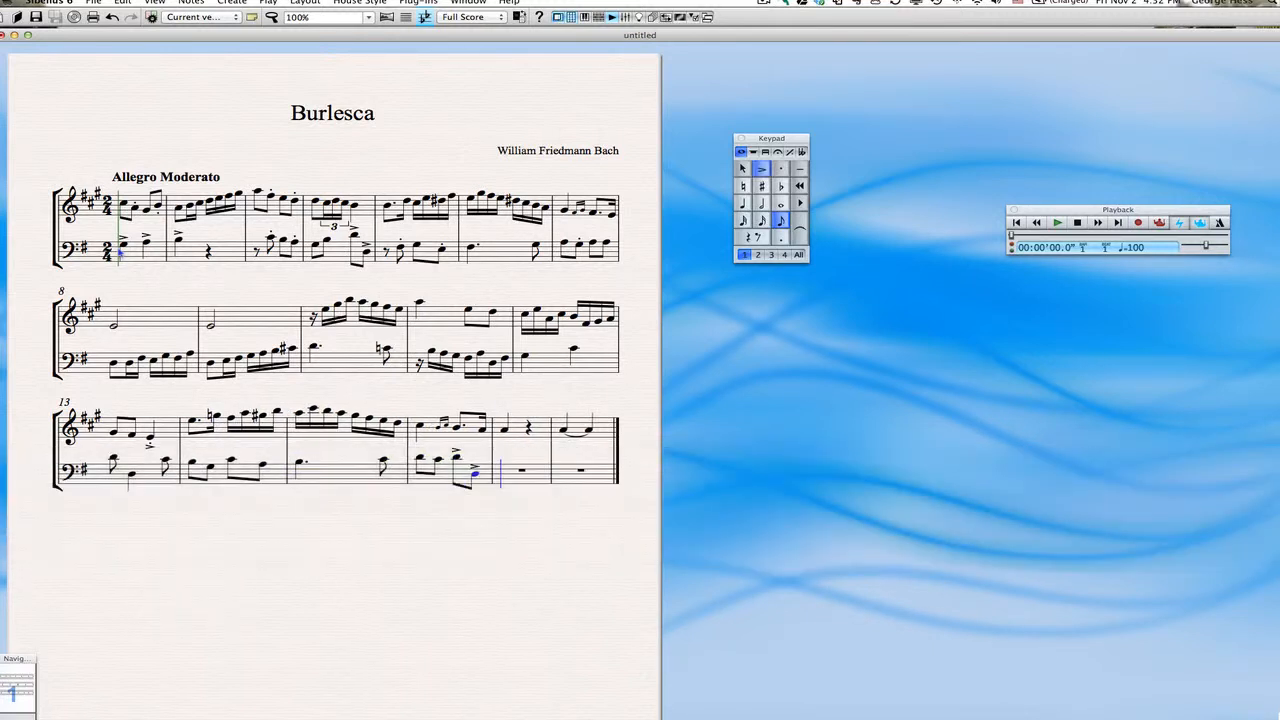
- Fill the bassoon's bar seventeen with an unaccented eighth-note G followed by six sixteenth notes G, A, B, A, B and C-sharp
key("e")
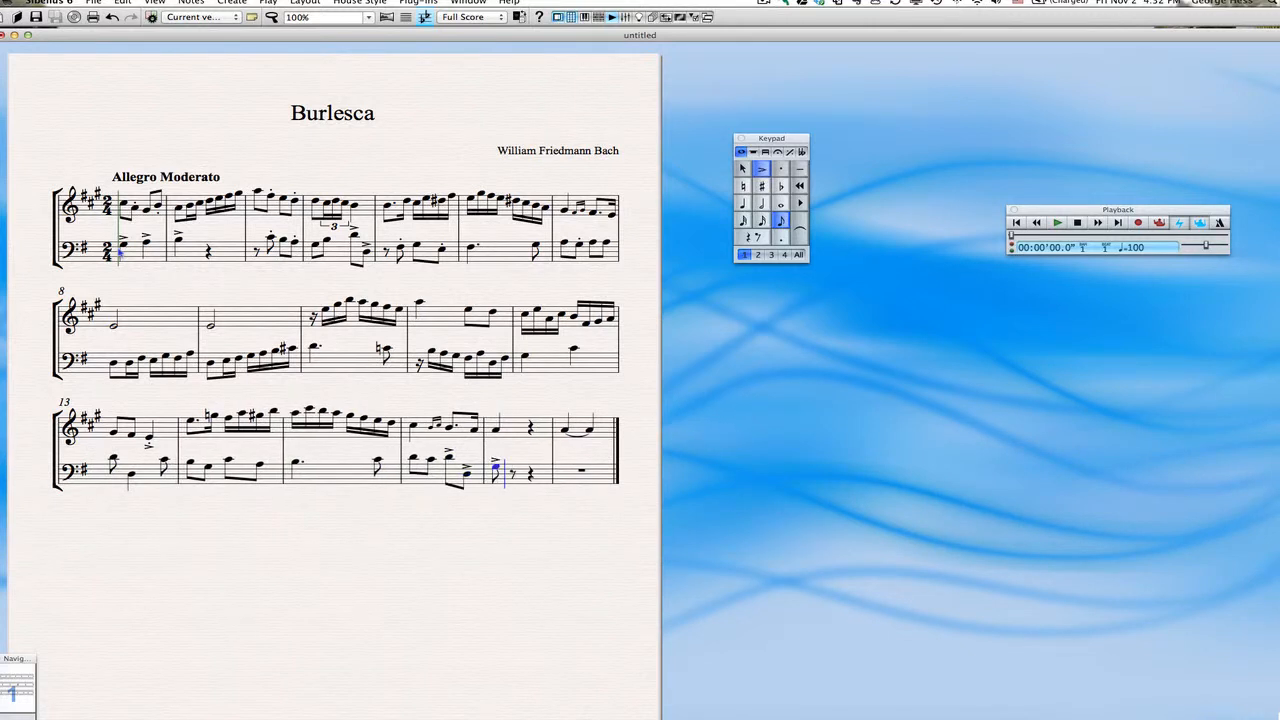
key("Left")
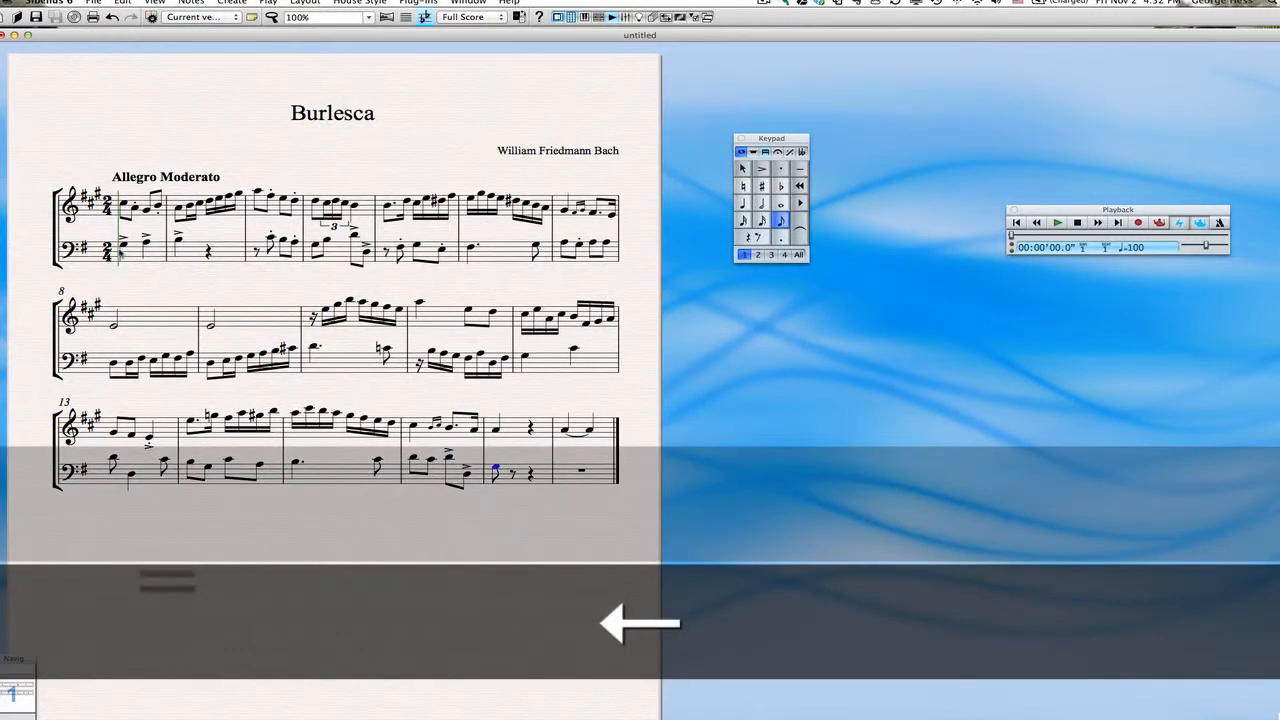
key("Right")
key("2")
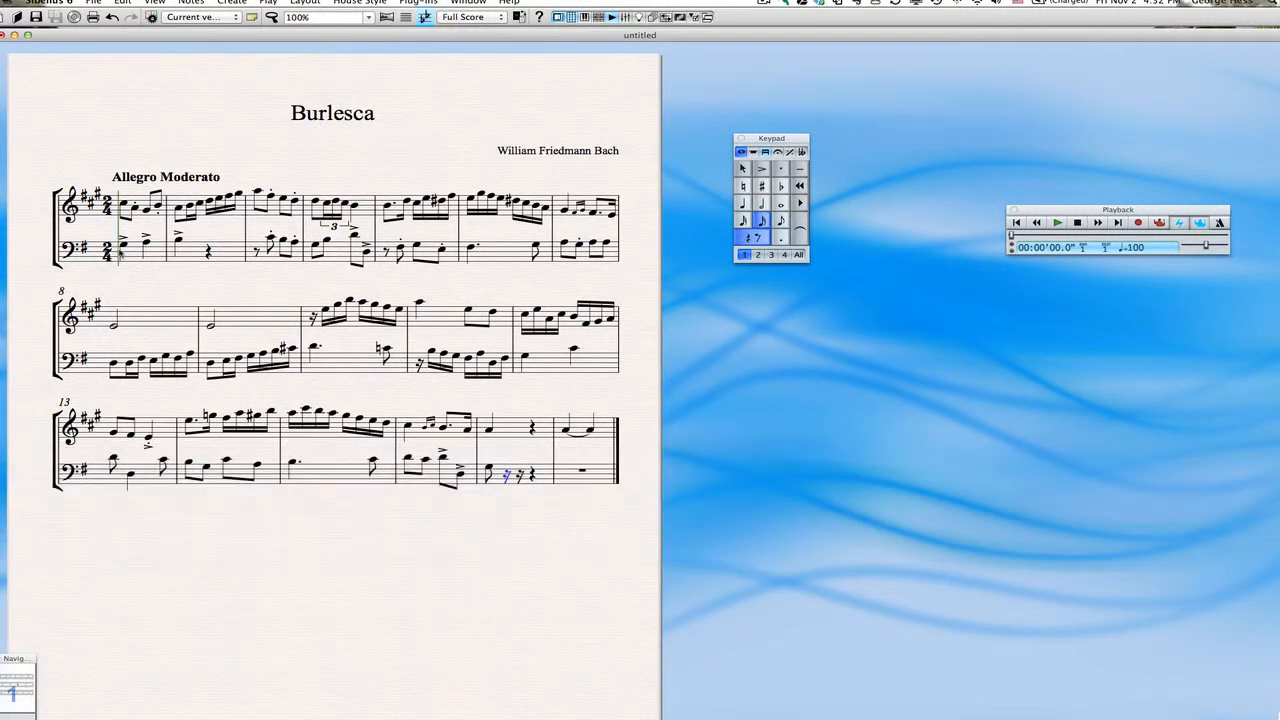
key("e")
key("e")
key("b")
key("a")
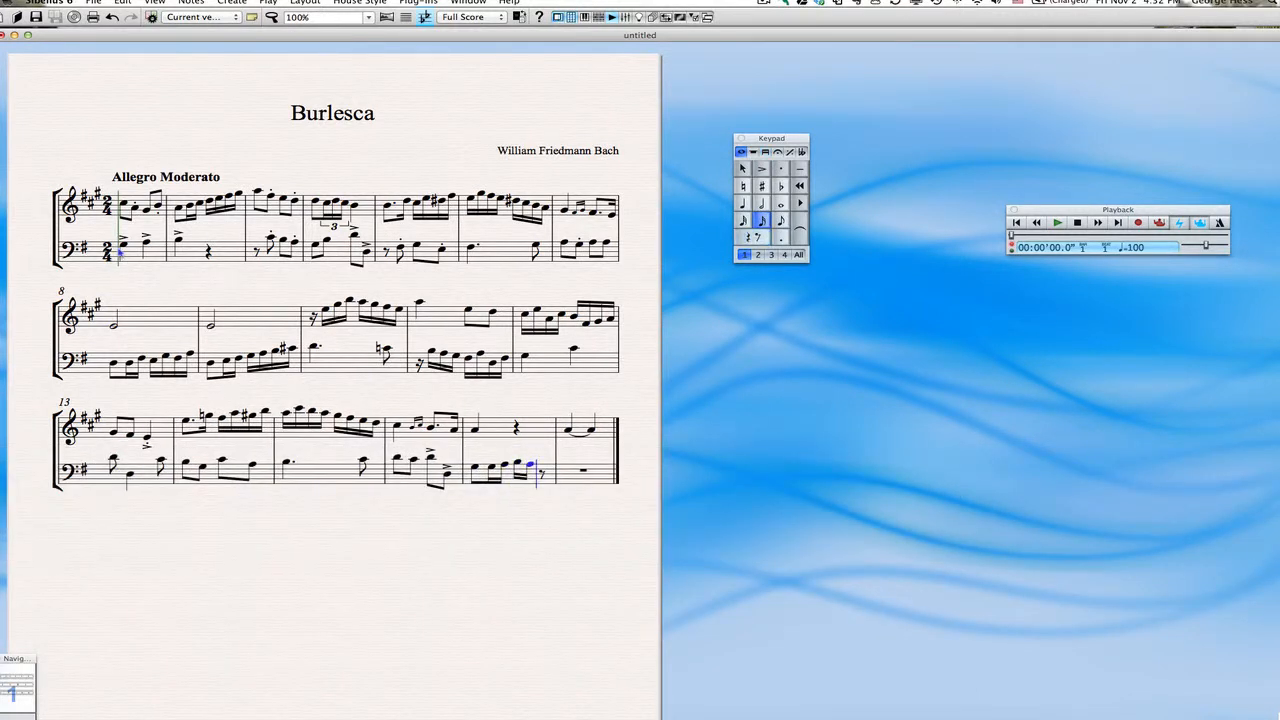
key("b")
key("c")
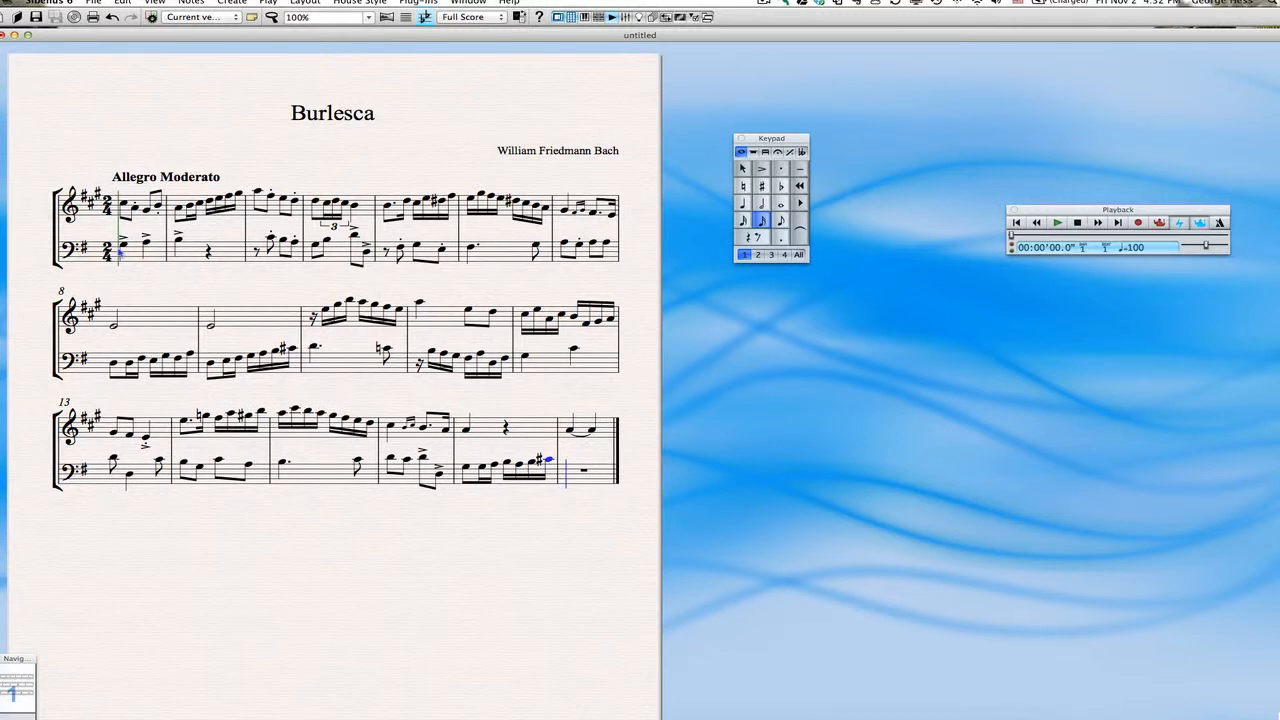
- Begin the bassoon's last bar with eighth notes G and D
key("3")
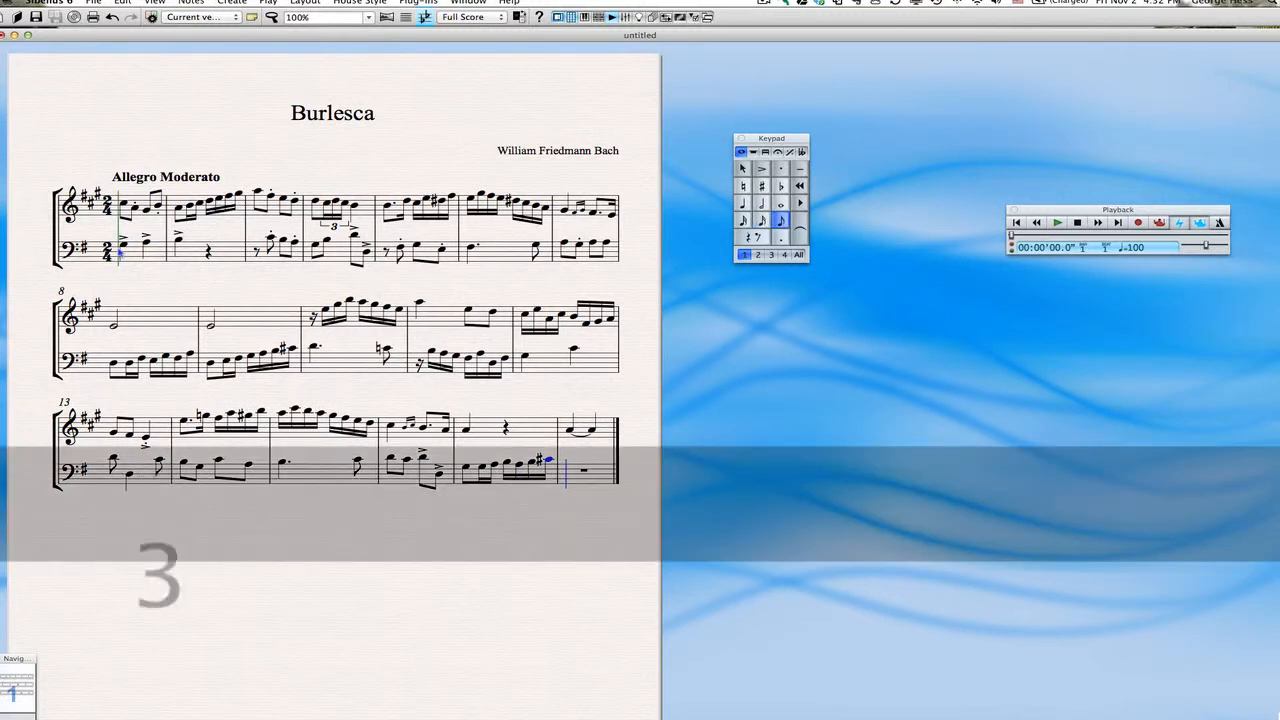
key("a")
key("g")
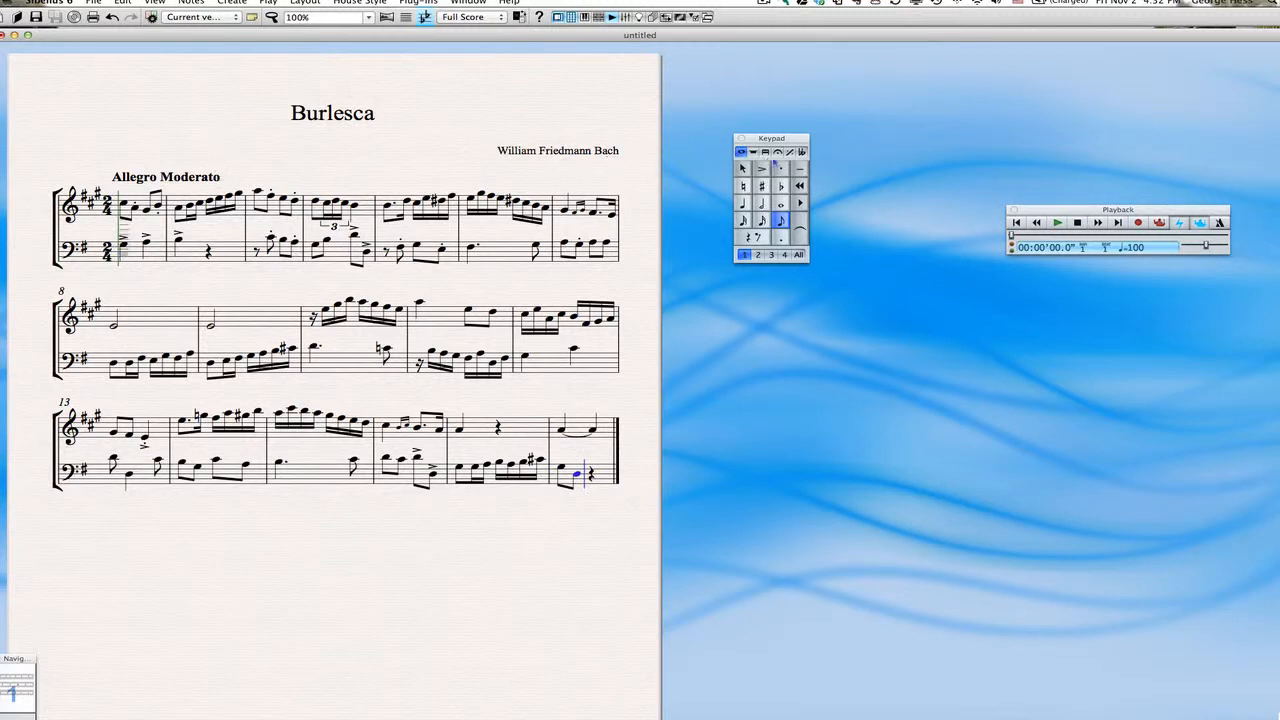
- End the bassoon part with a quarter-note G carrying a fermata, and add a fermata to the clarinet's final note
left_click(779, 153)
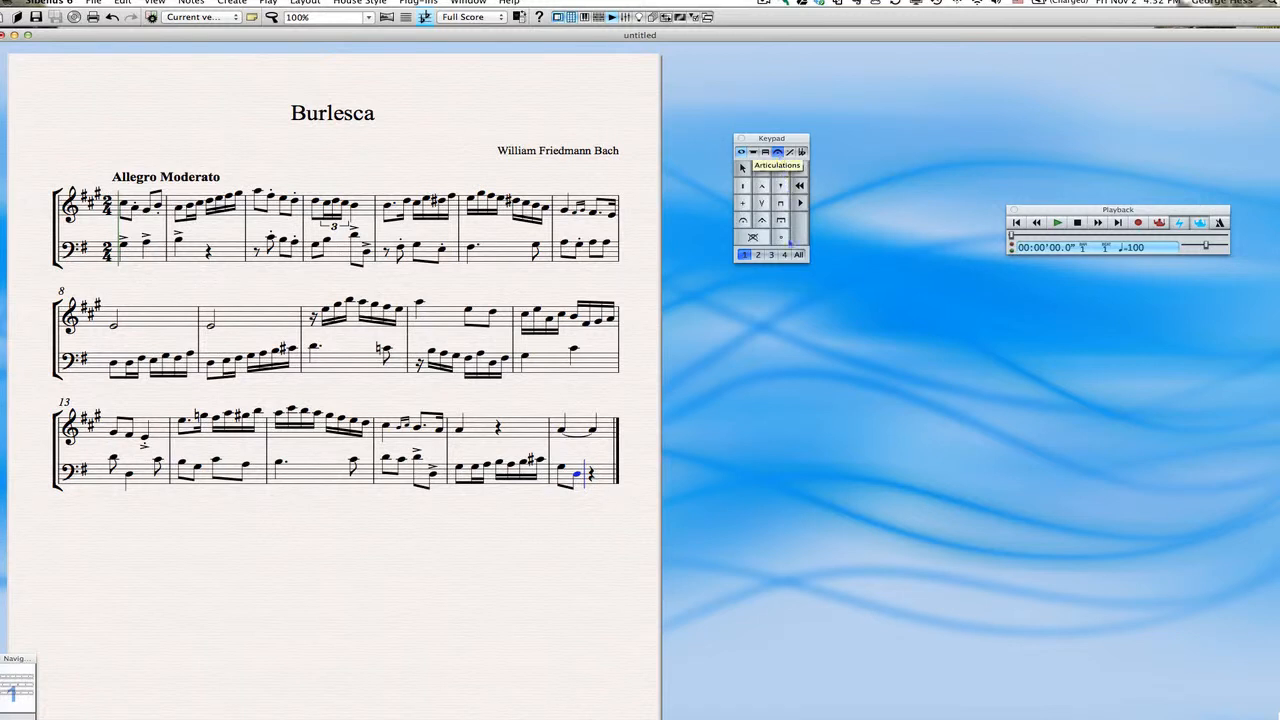
left_click(743, 220)
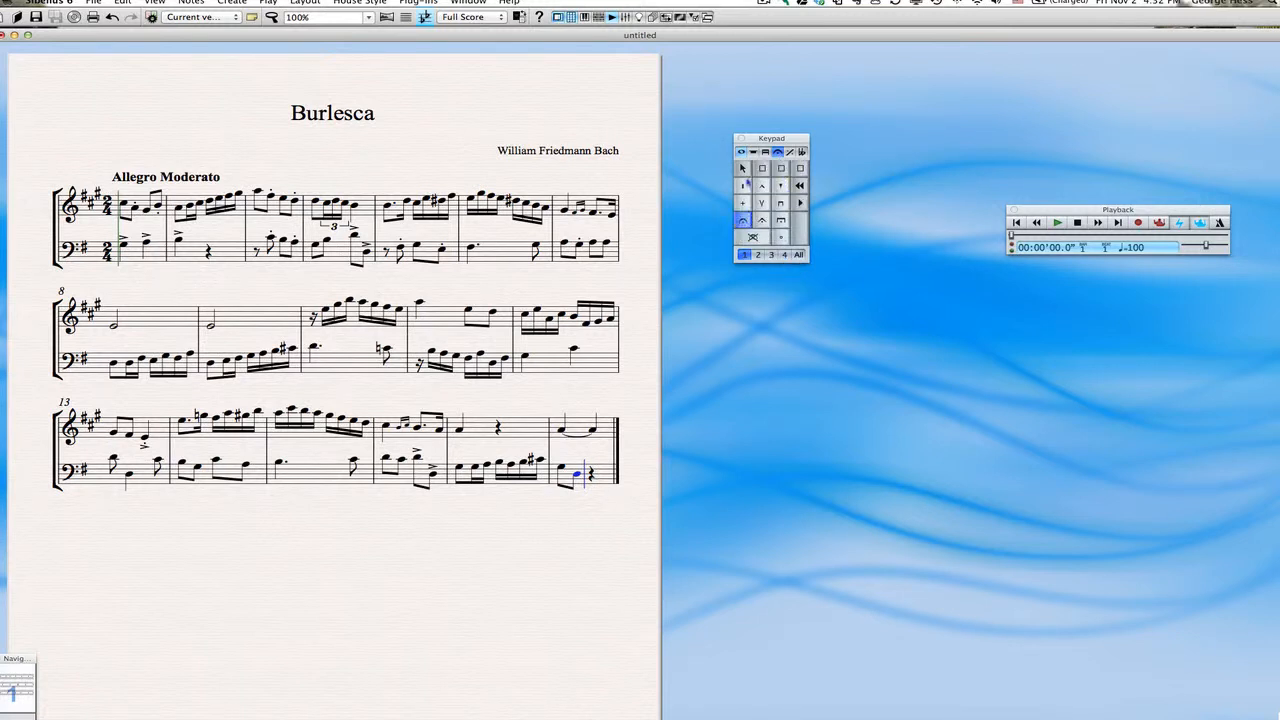
left_click(741, 152)
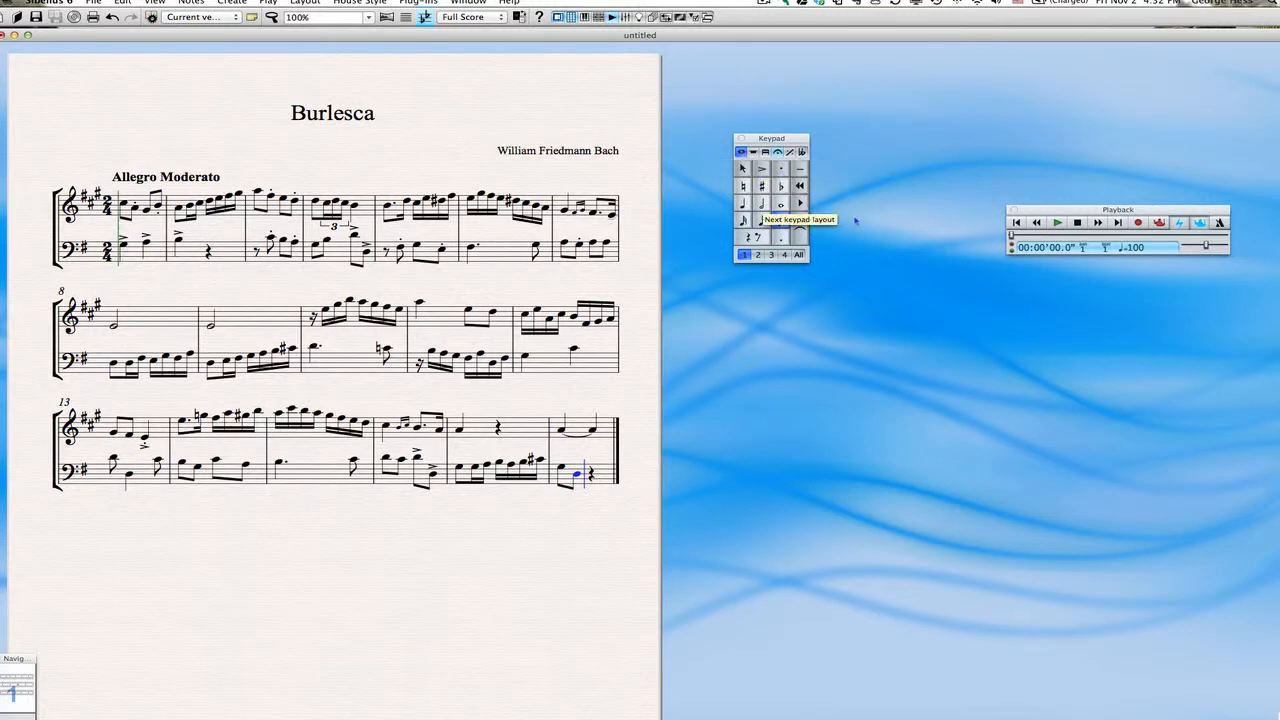
key("4")
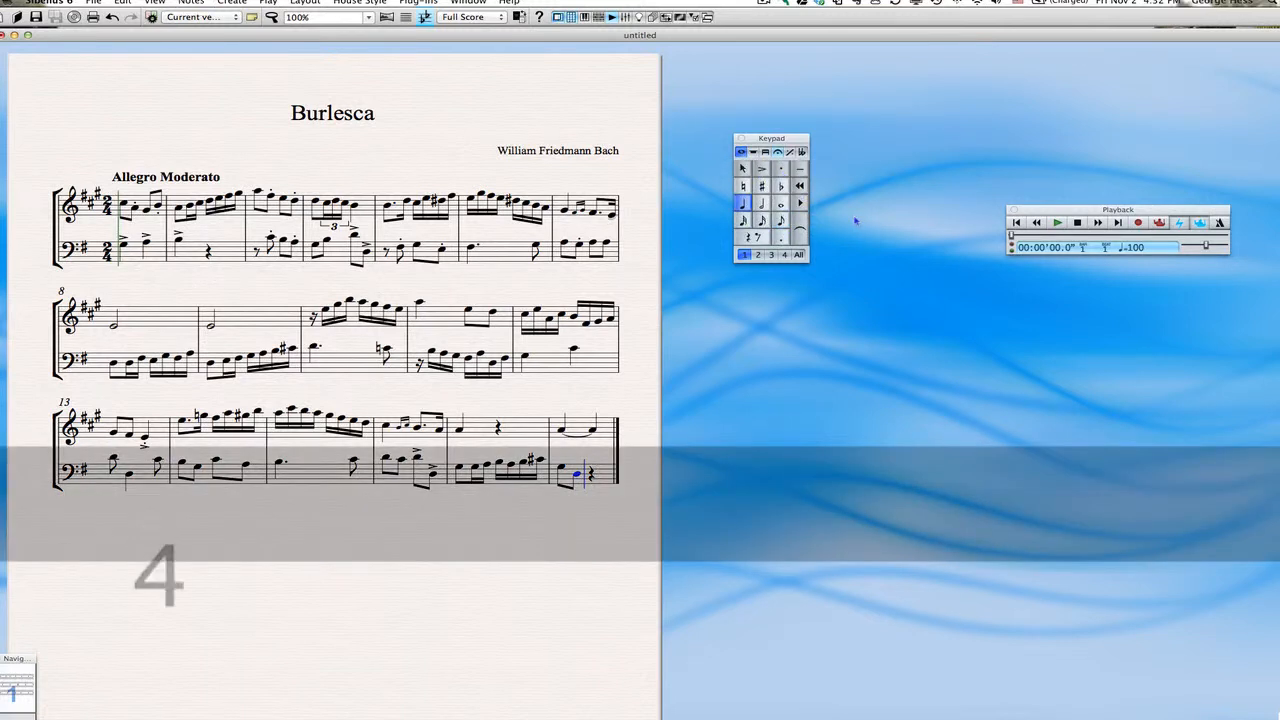
key("g")
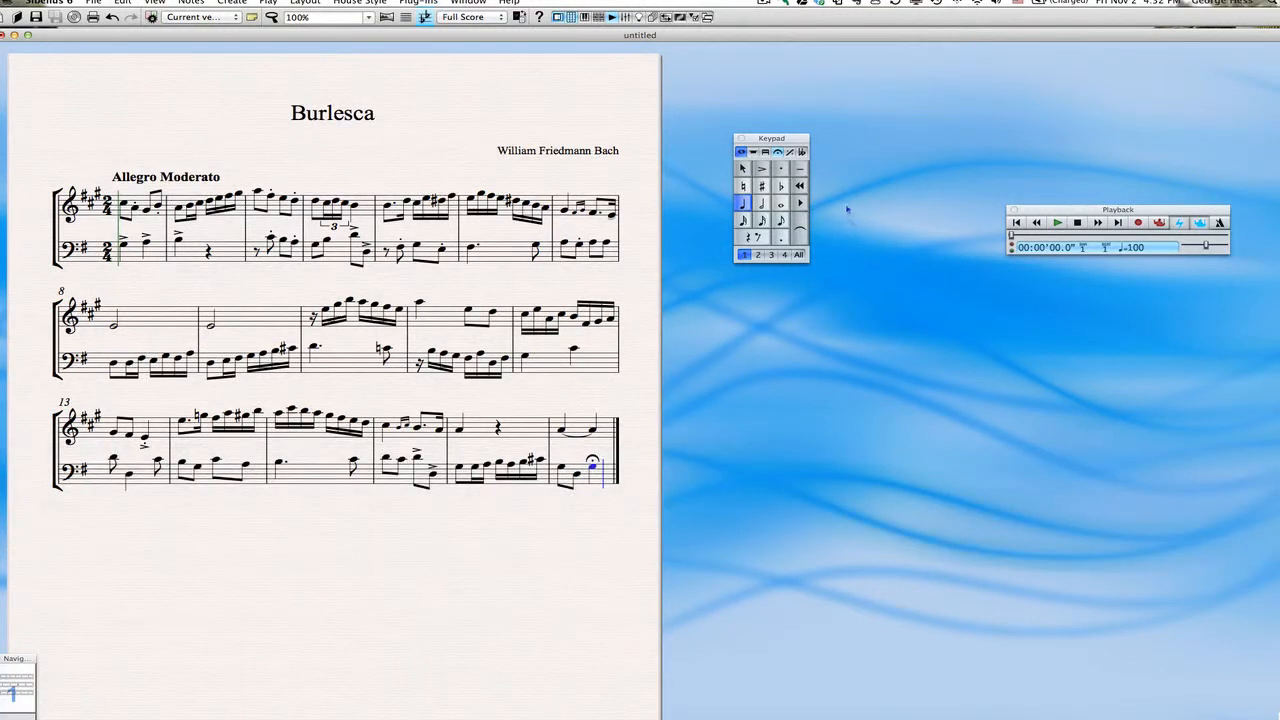
left_click(594, 430)
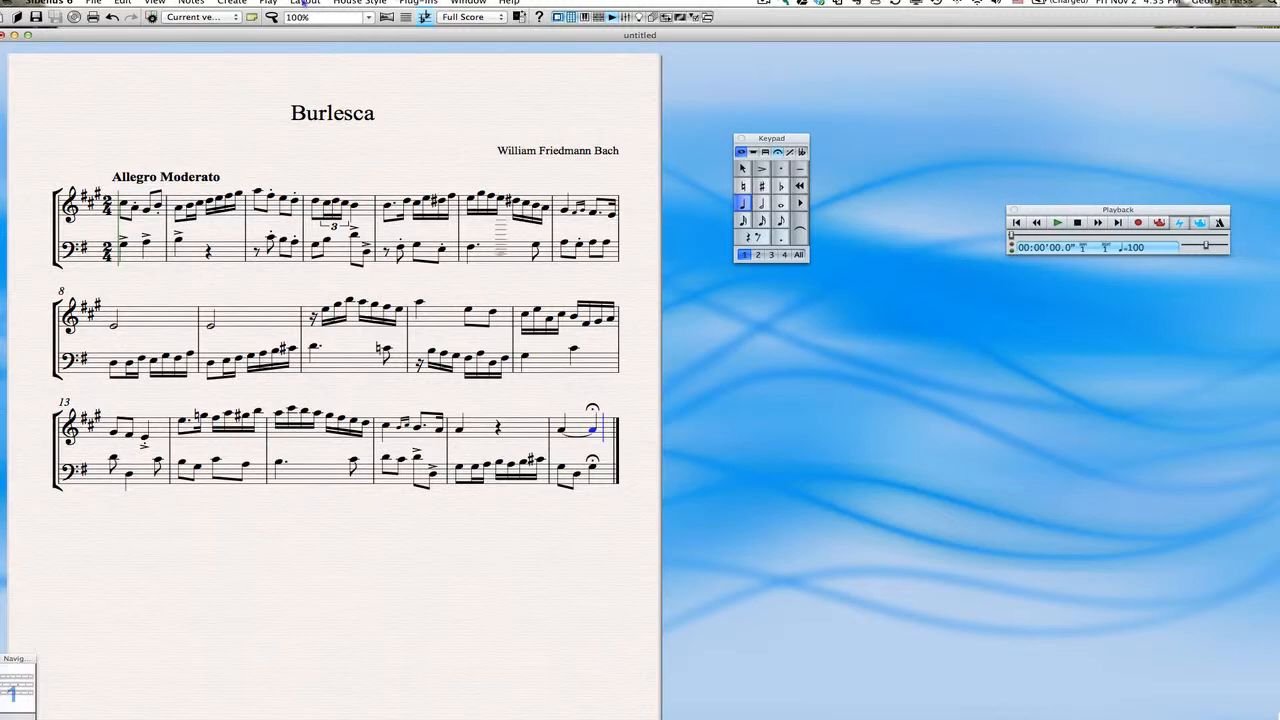
- Insert a system break at the barline after bar four
left_click(303, 3)
left_click(305, 4)
key("Escape")
left_click(376, 228)
left_click(310, 4)
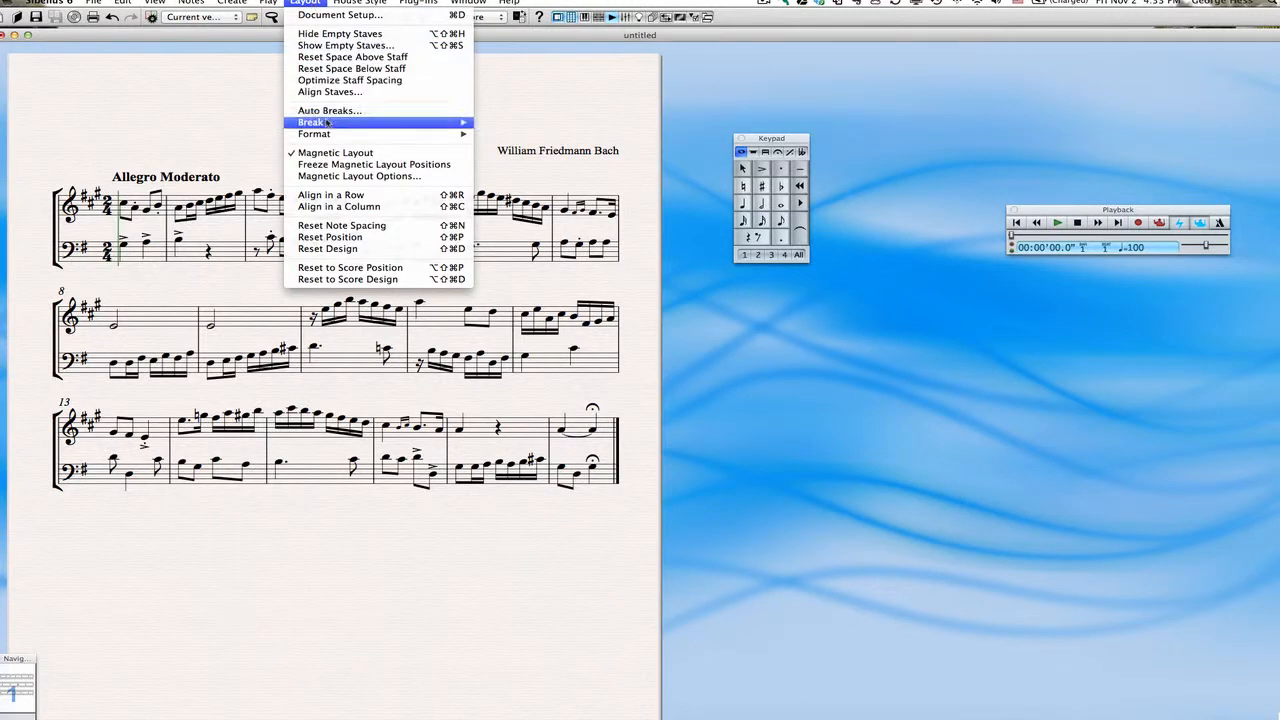
mouse_move(327, 122)
left_click(551, 123)
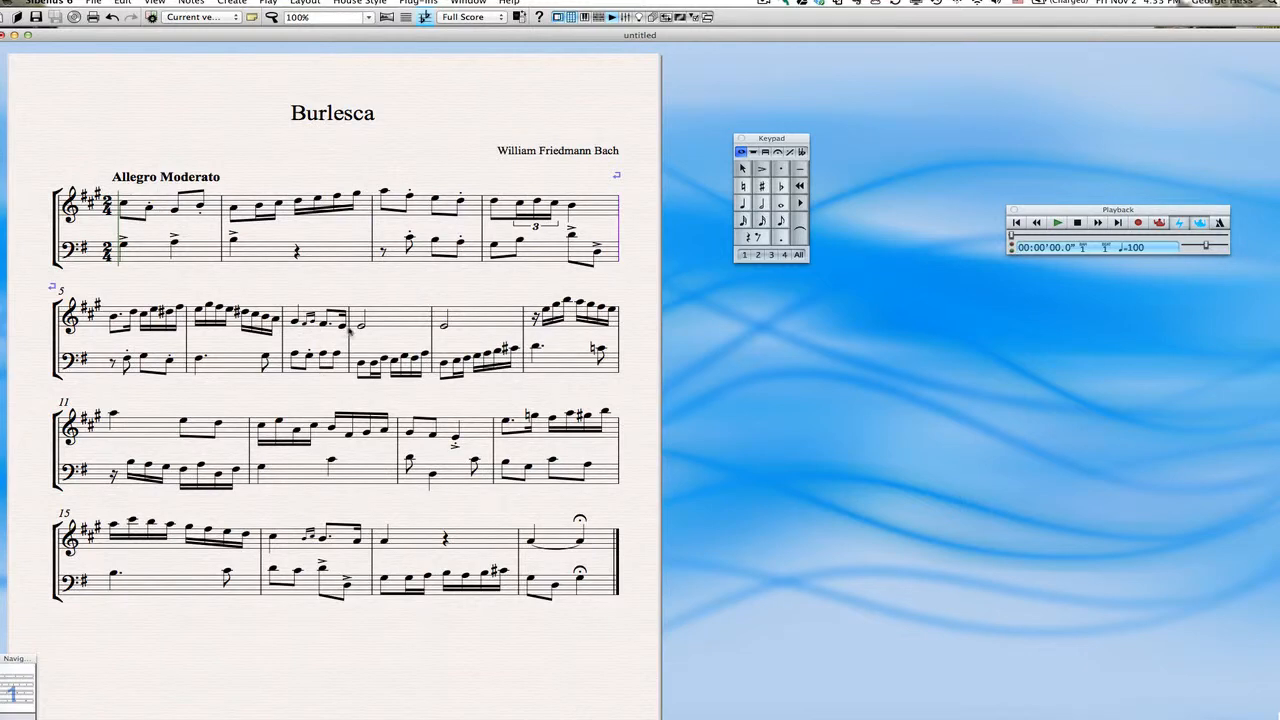
- Insert a system break at the barline after bar seven
left_click(350, 332)
left_click(300, 4)
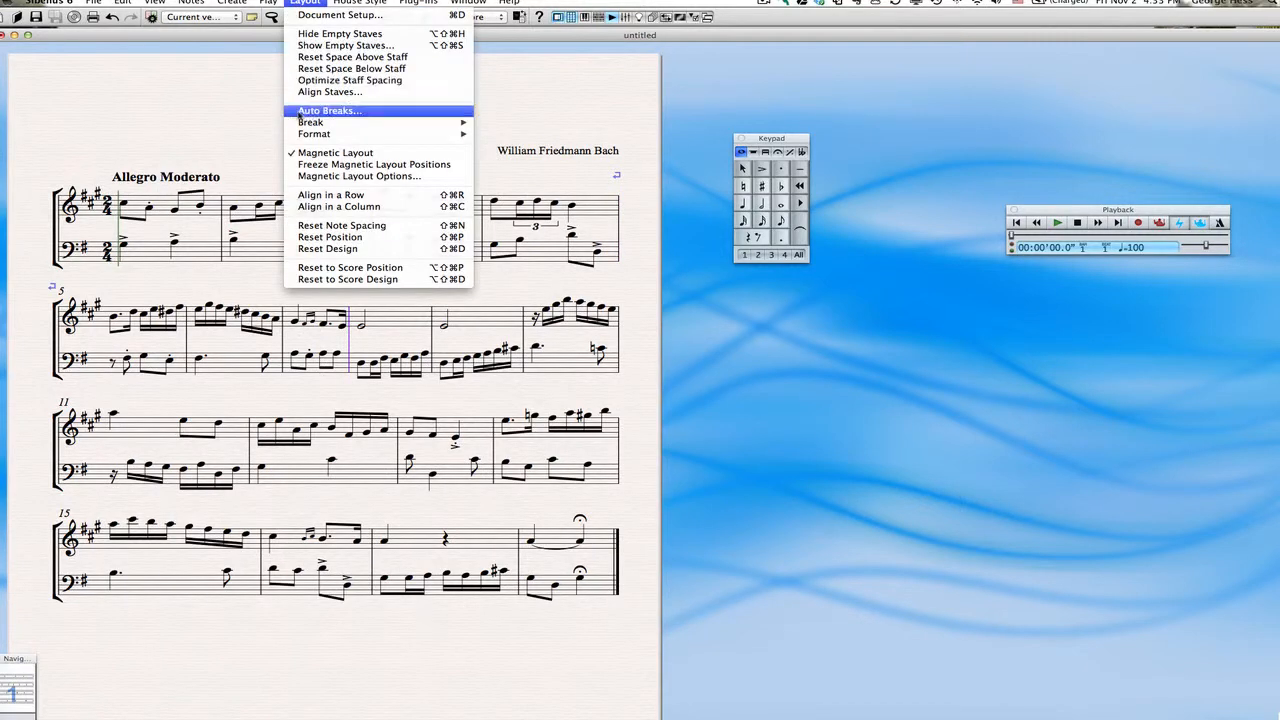
mouse_move(310, 122)
left_click(522, 122)
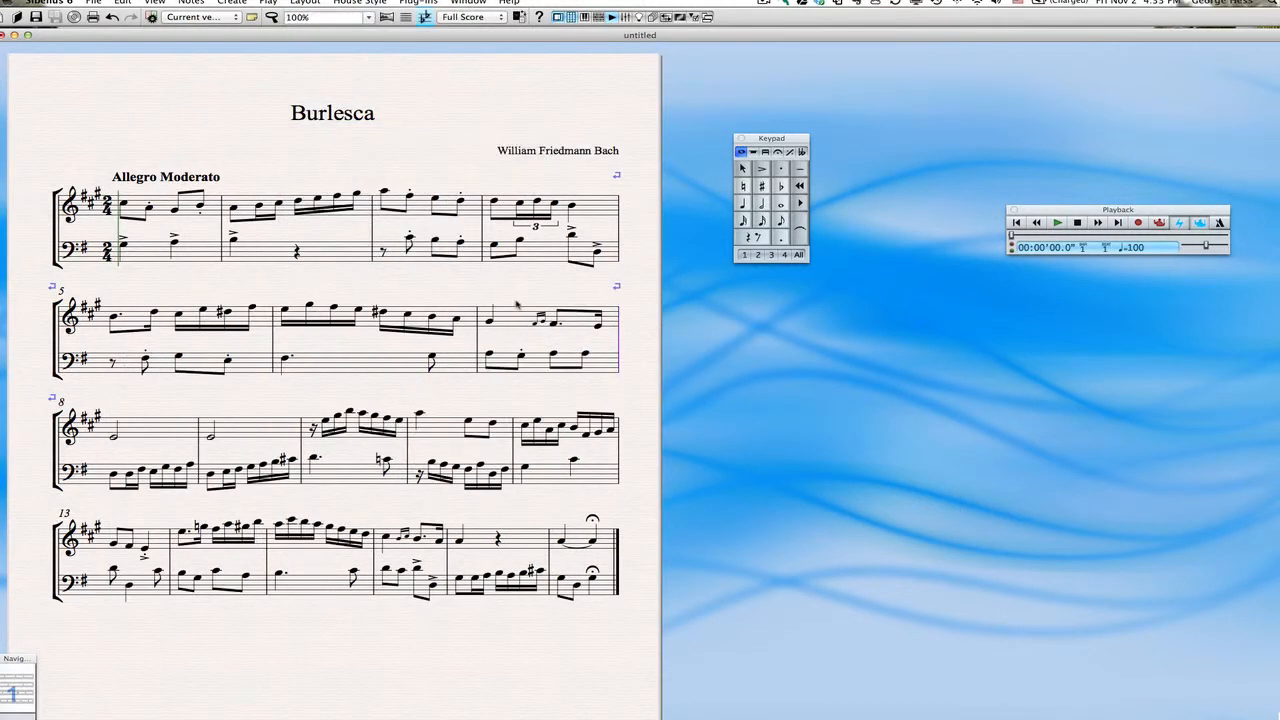
- Insert a system break at the barline after bar eleven
scroll(518, 320, "down", 2)
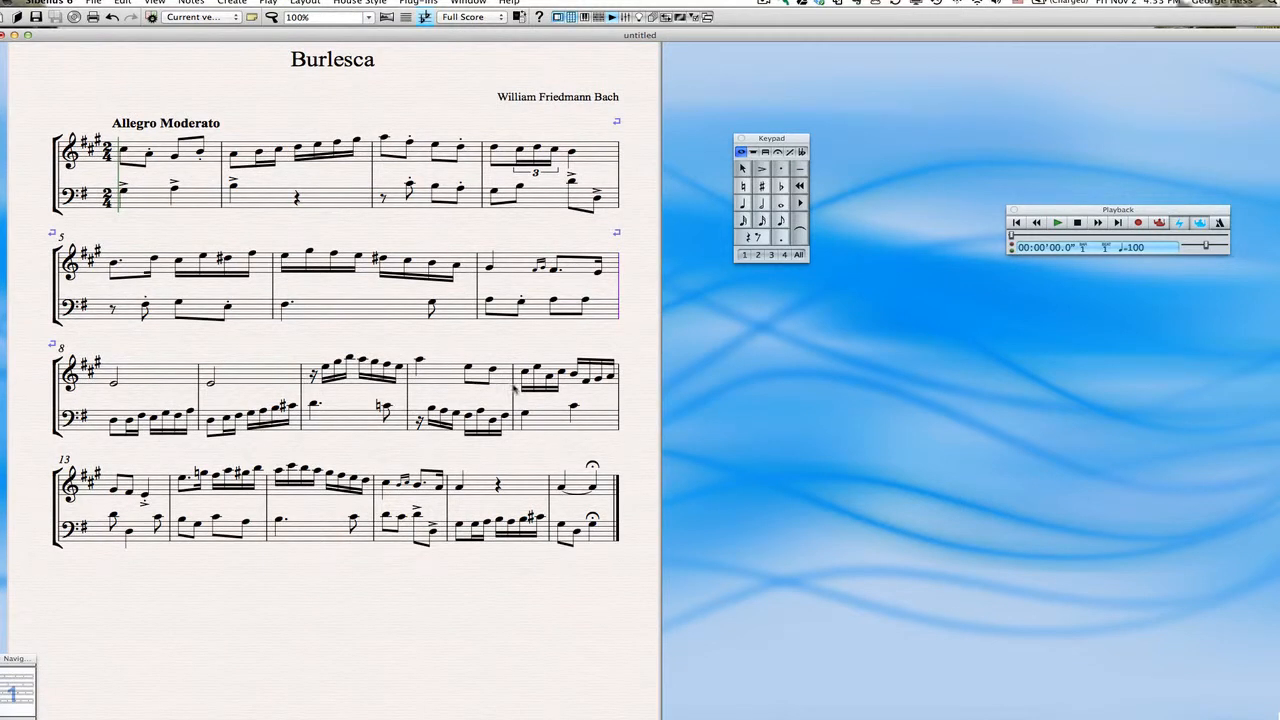
left_click(514, 390)
left_click(305, 3)
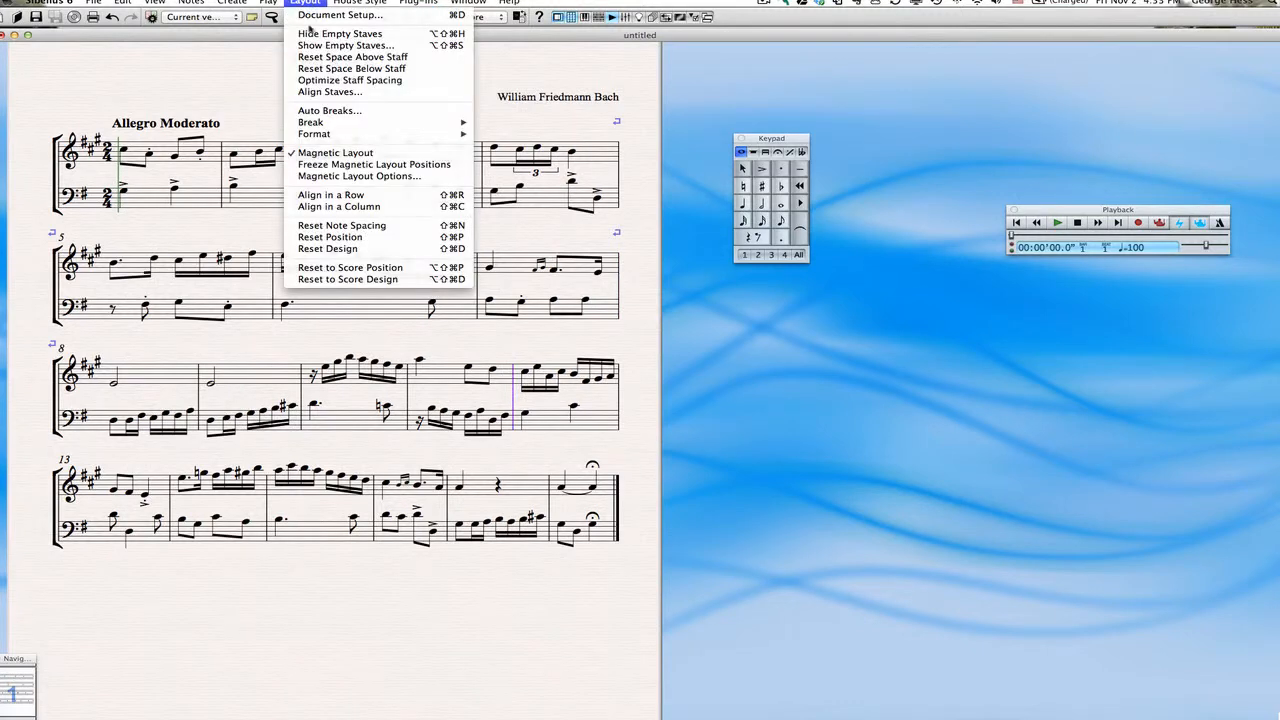
mouse_move(322, 125)
left_click(520, 123)
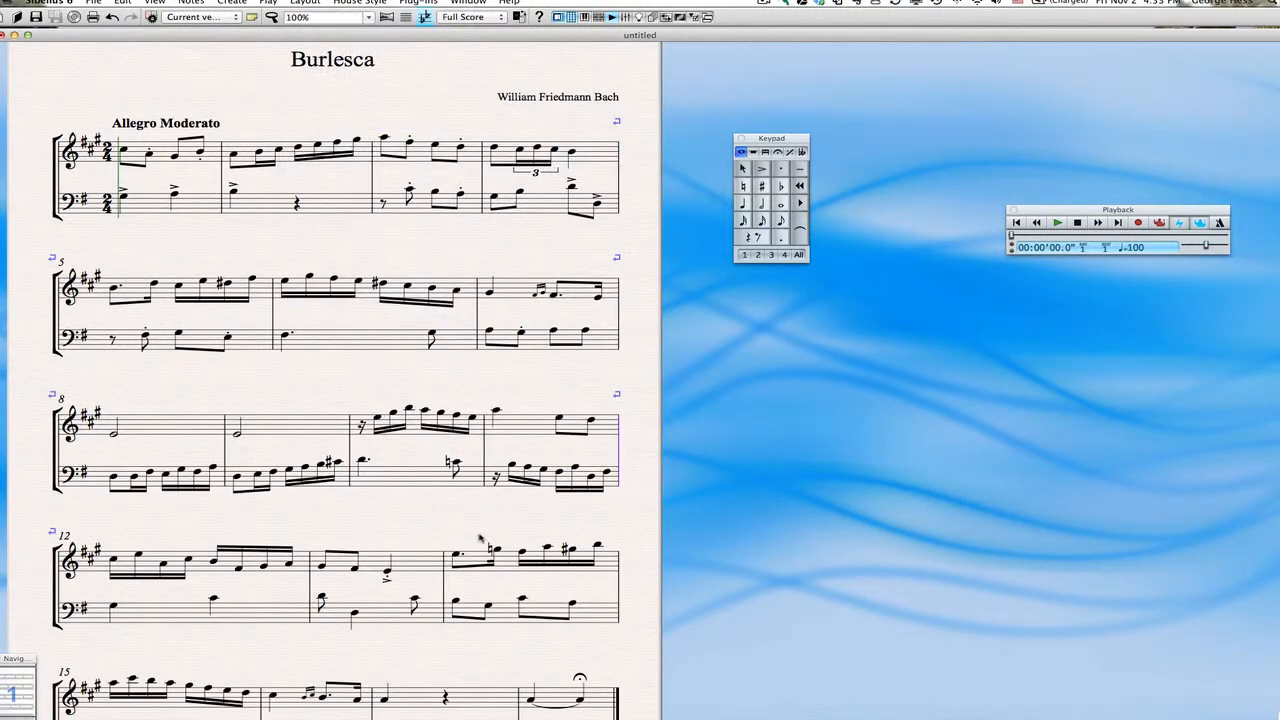
- Add an mf dynamic beneath the clarinet's first note and copy it beneath the bassoon's first note
scroll(449, 566, "down", 5)
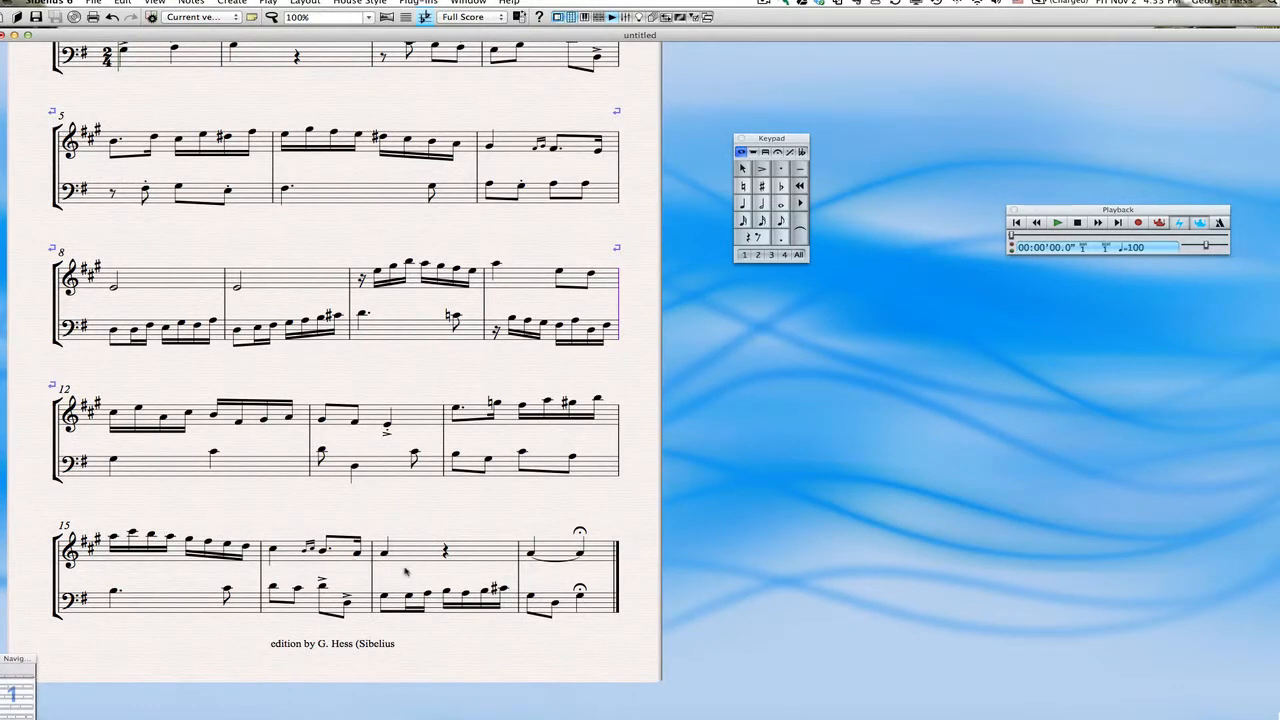
scroll(405, 571, "up", 7)
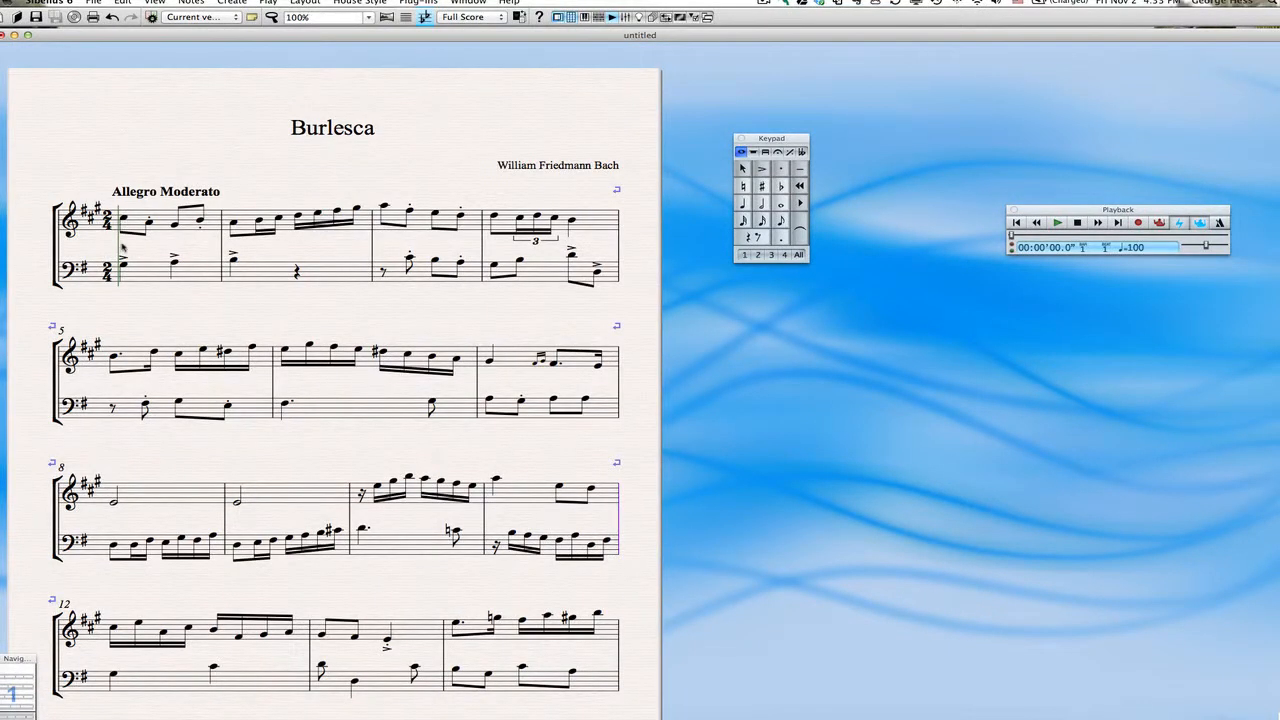
key("Escape")
key("super+e")
left_click(123, 220)
key("super+e")
right_click(120, 244)
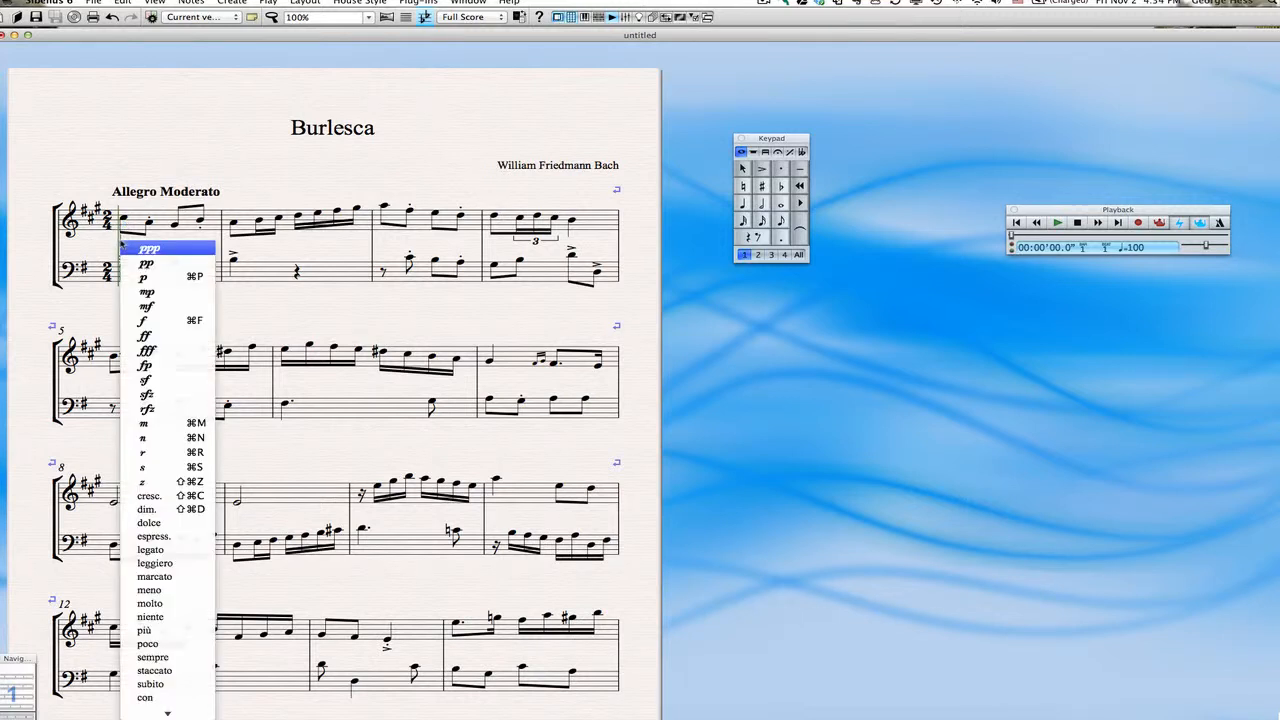
left_click(139, 306)
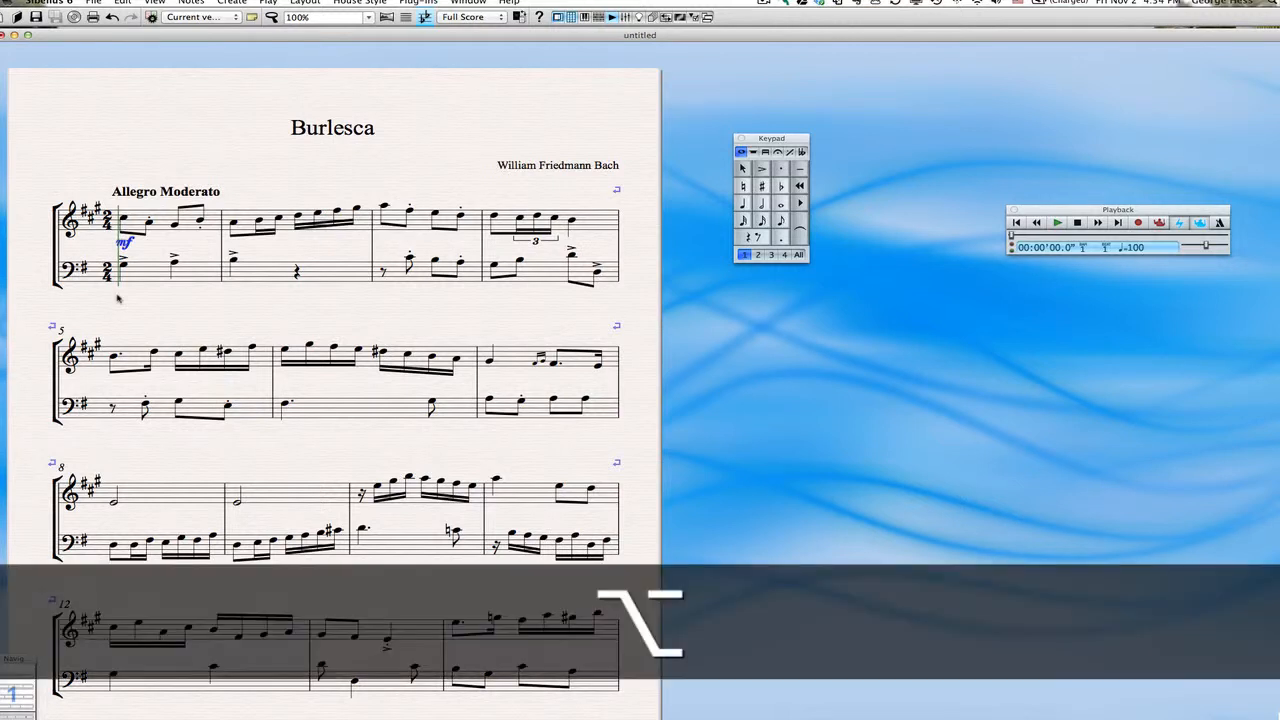
left_click(118, 295, "alt")
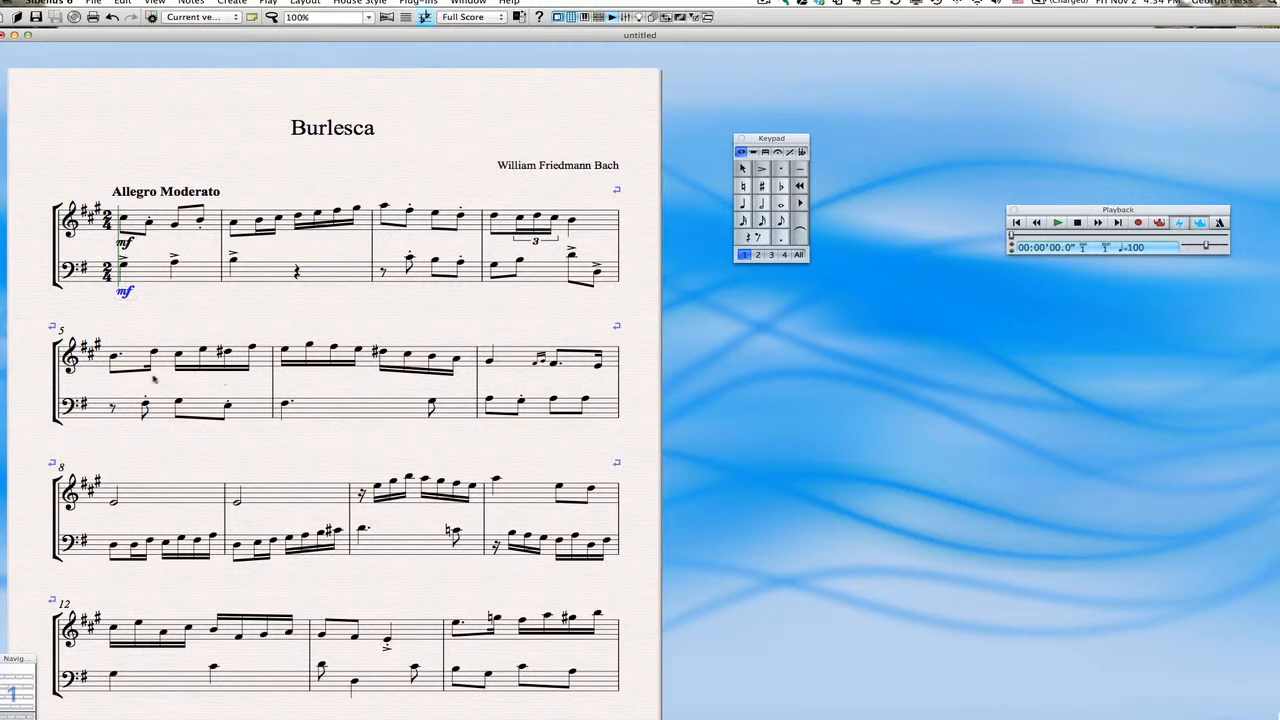
- Add an mp dynamic beneath the clarinet at the start of bar five and copy it beneath the bassoon
left_click(111, 386)
key("super+e")
right_click(112, 387)
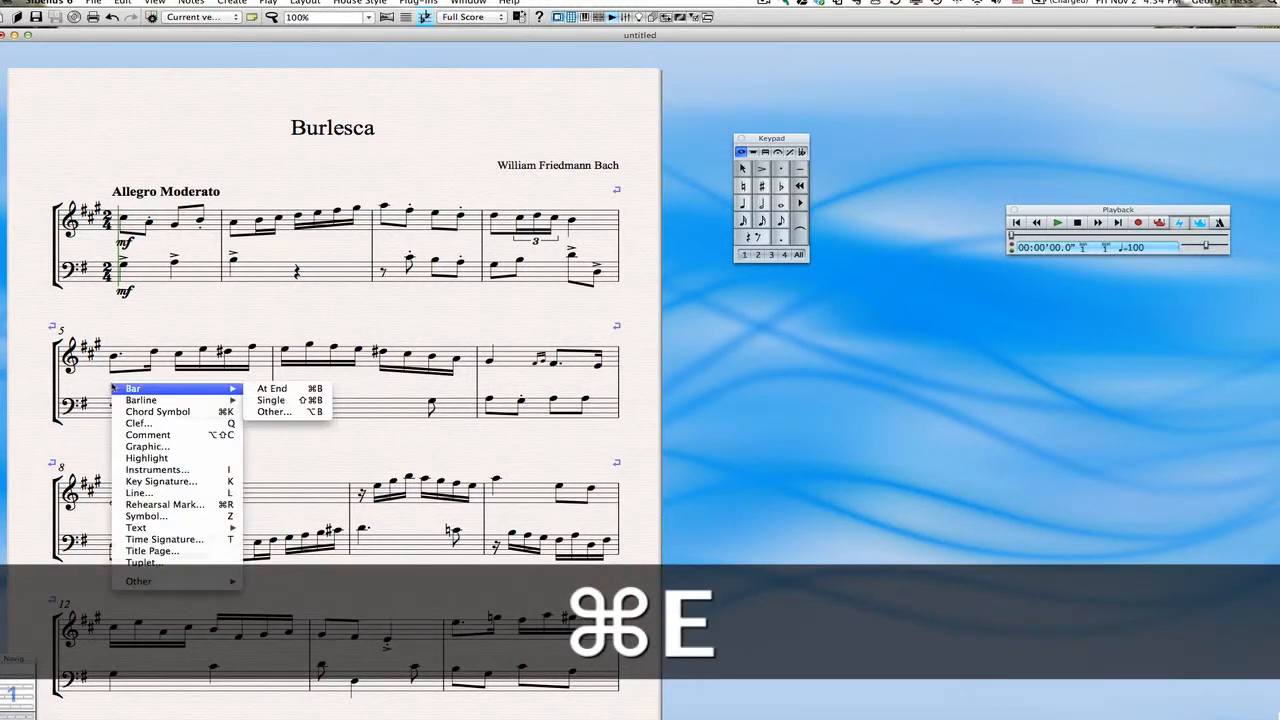
left_click(112, 387)
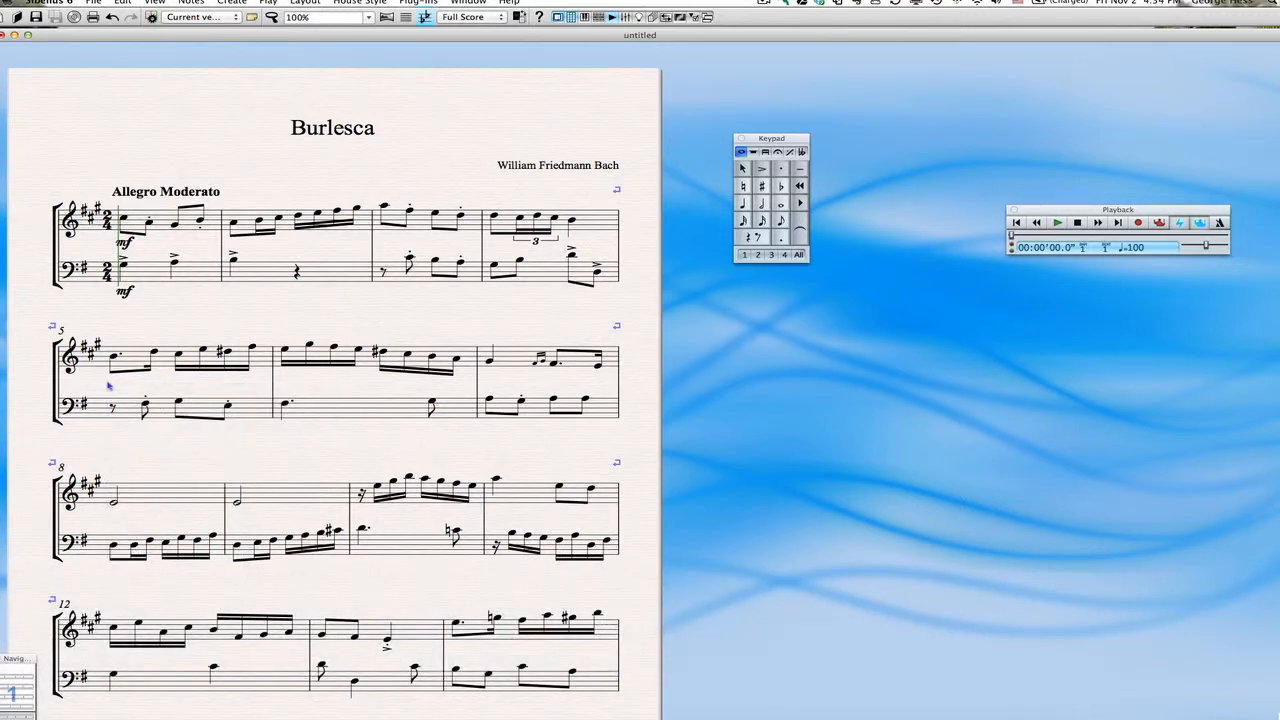
right_click(111, 386)
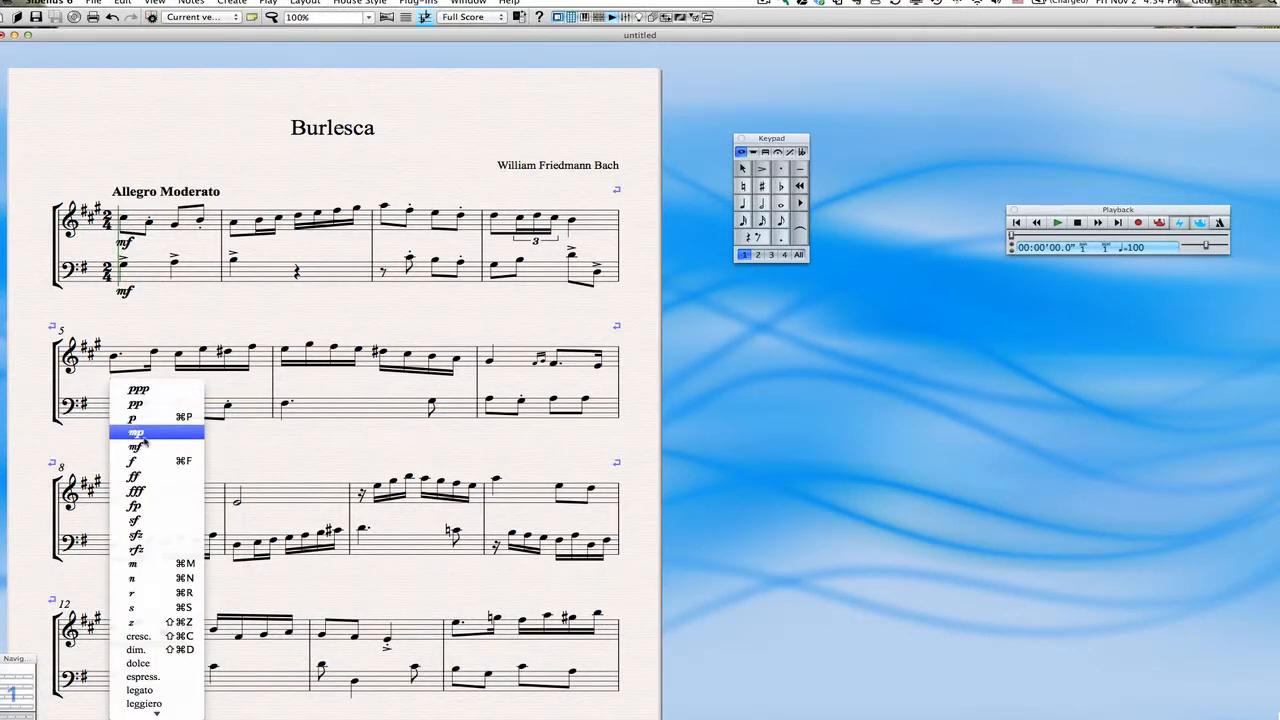
left_click(140, 432)
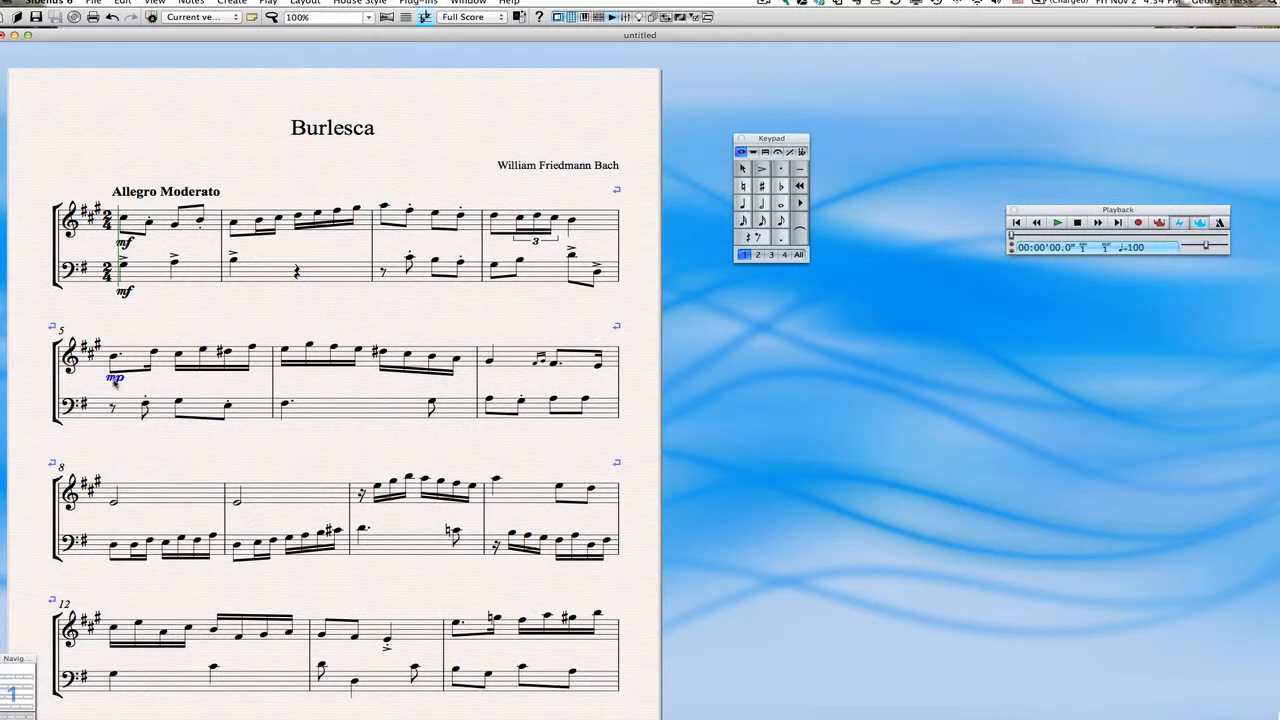
left_click(111, 428, "alt")
- Add a p dynamic beneath the clarinet at the start of bar eight and copy it beneath the bassoon
left_click(112, 520)
key("super+e")
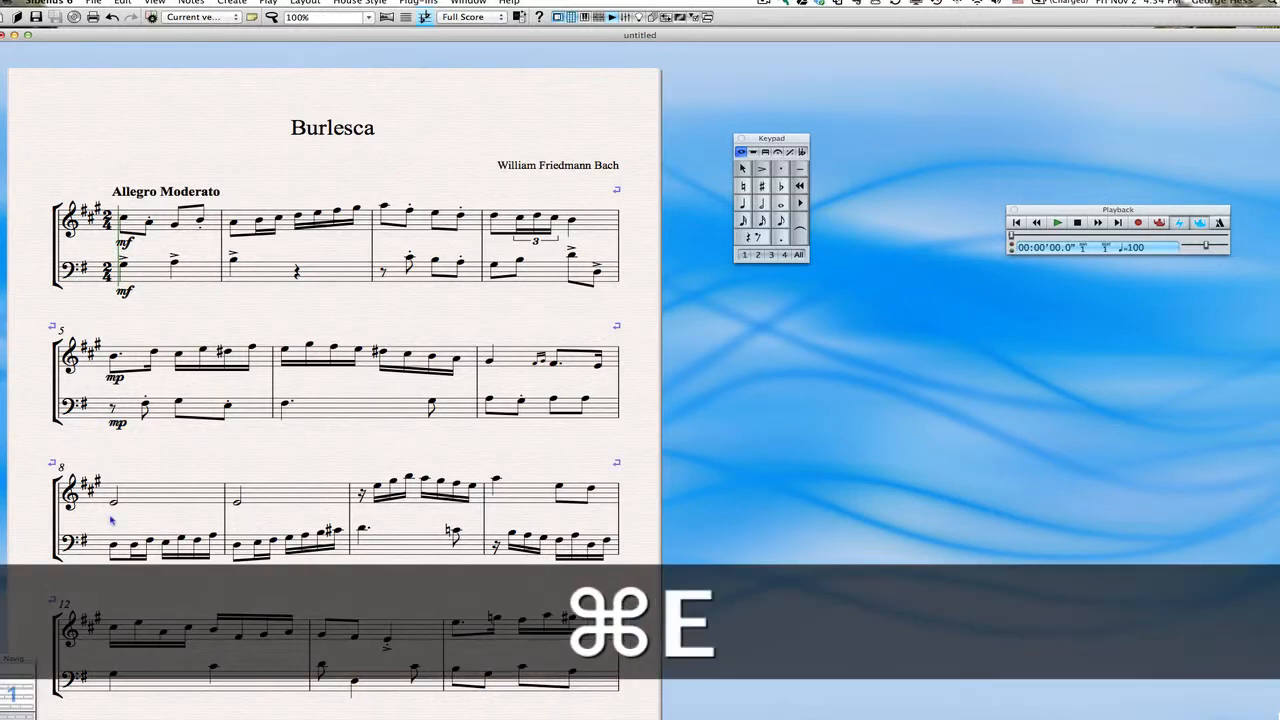
left_click(112, 520)
right_click(112, 520)
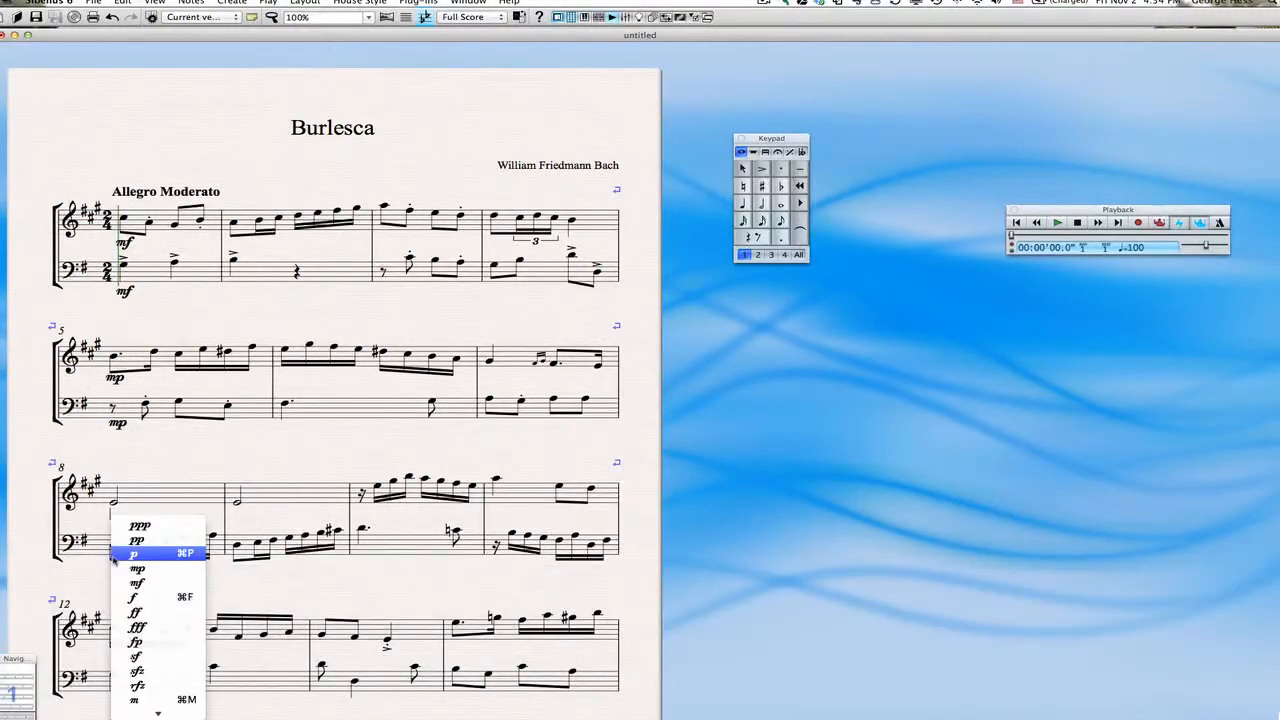
left_click(186, 556)
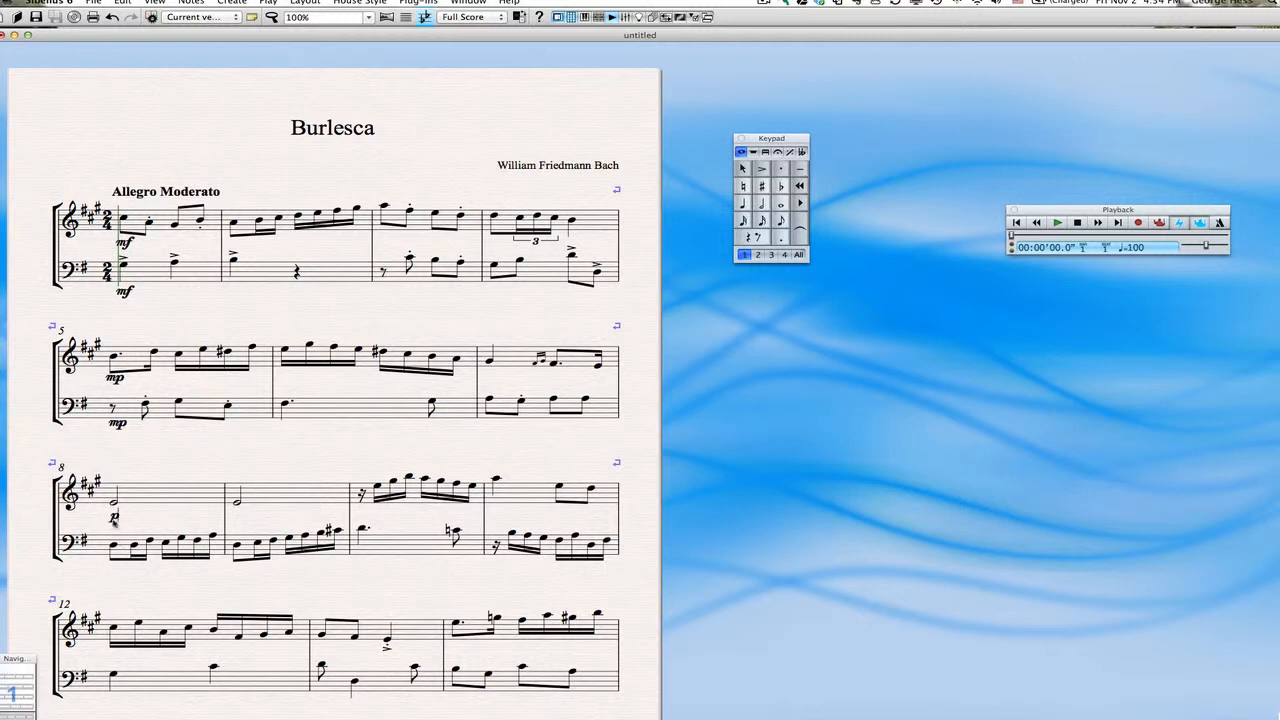
key("Escape")
key("Escape")
left_click(112, 574, "alt")
- Copy the p dynamic beneath the clarinet and bassoon at the start of bar nine, nudging the copies slightly down
key("alt")
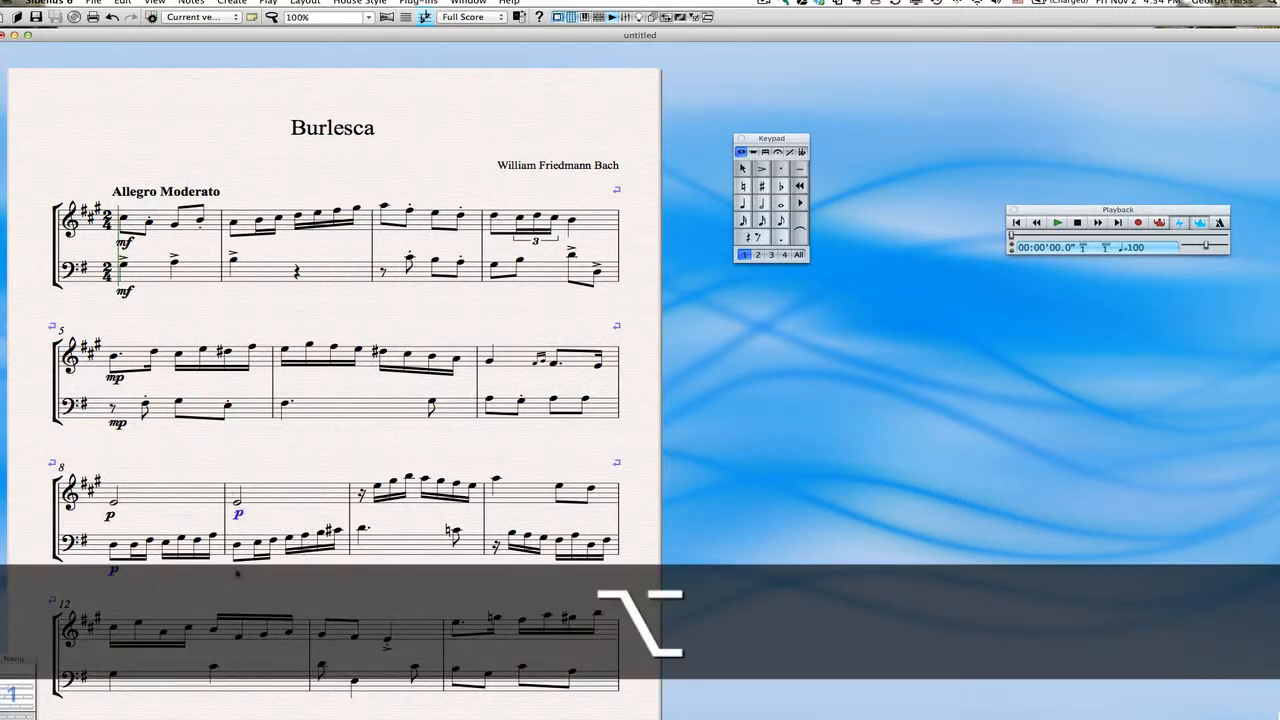
left_click(237, 572, "alt")
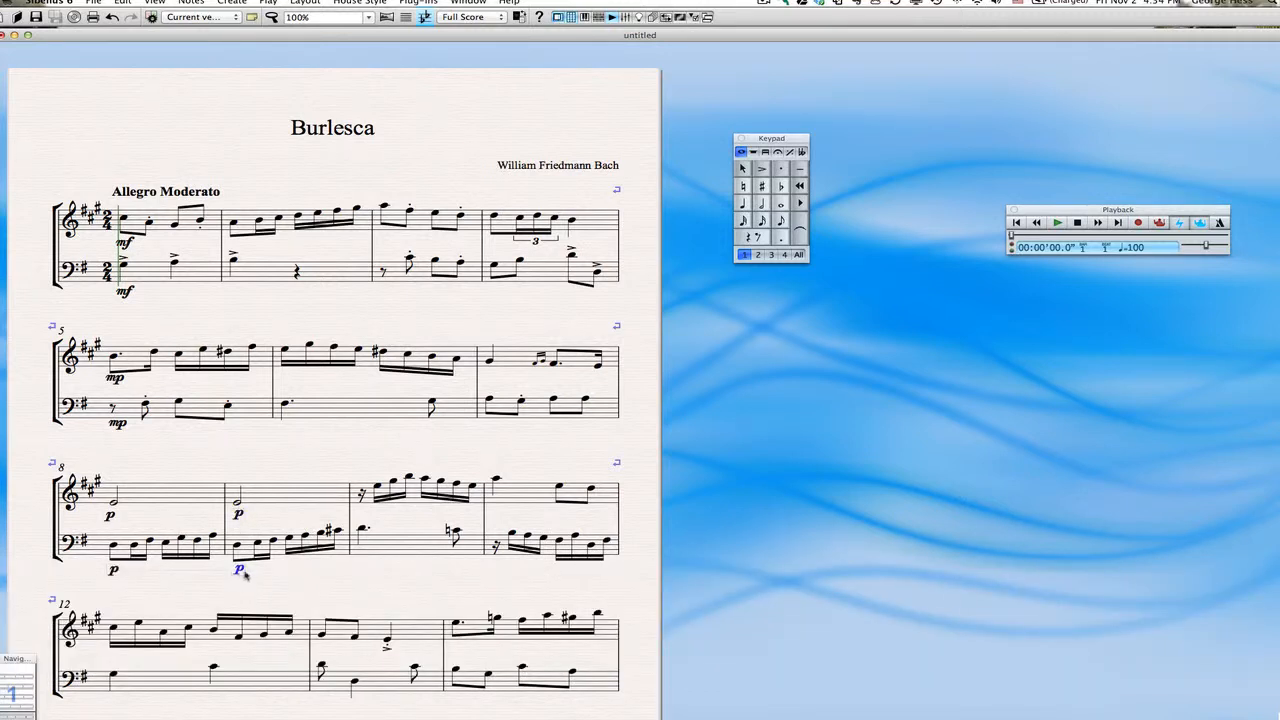
key("Down")
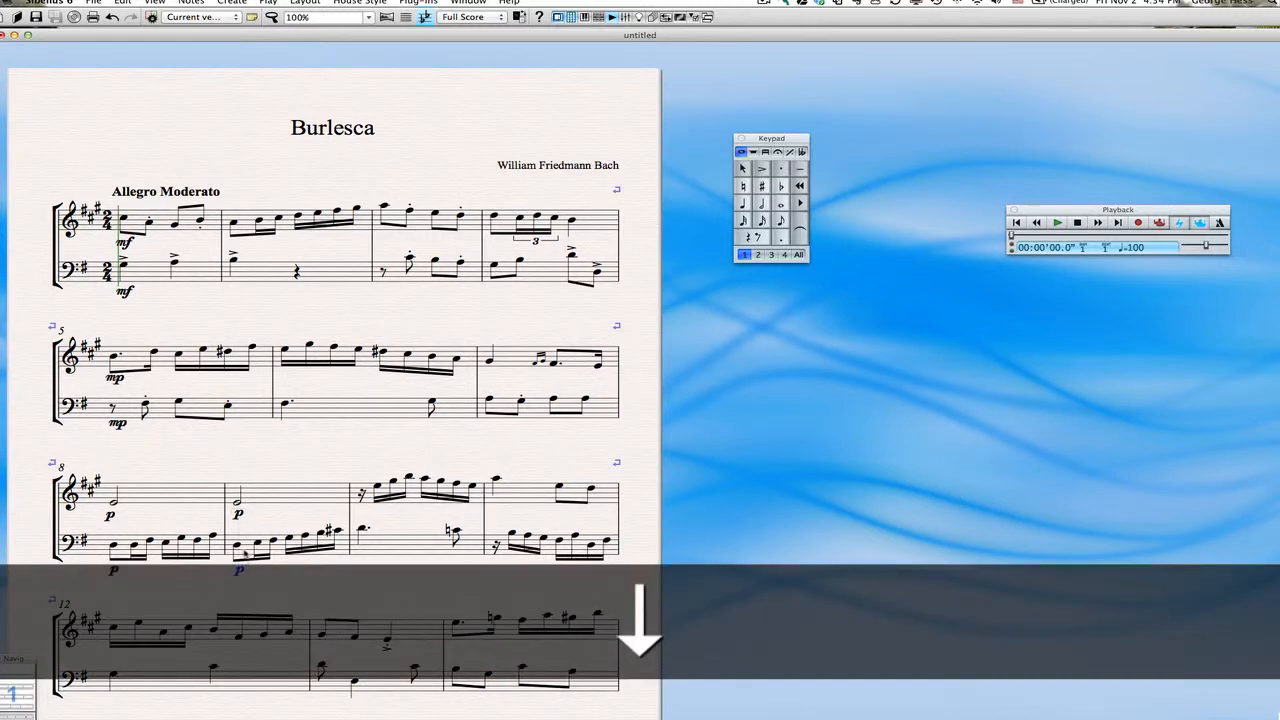
left_click(237, 517)
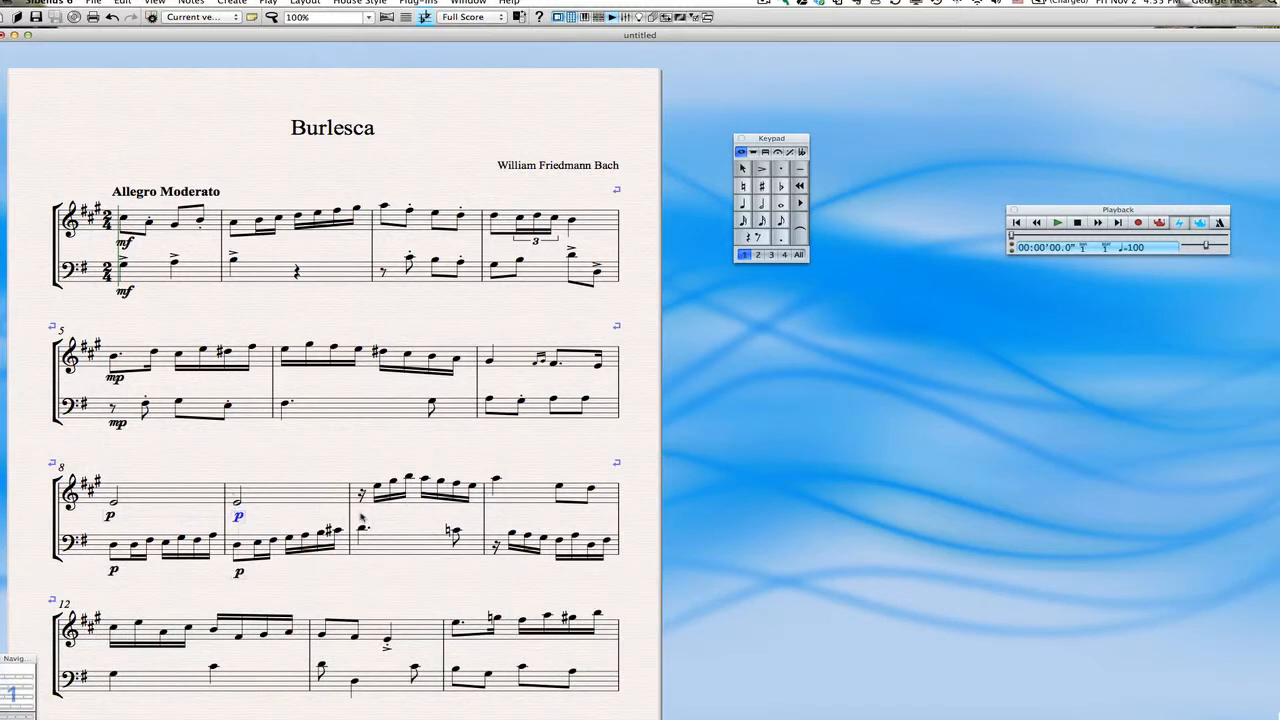
- Add an f dynamic beneath the clarinet at the start of bar ten and copy it beneath the bassoon
key("super+e")
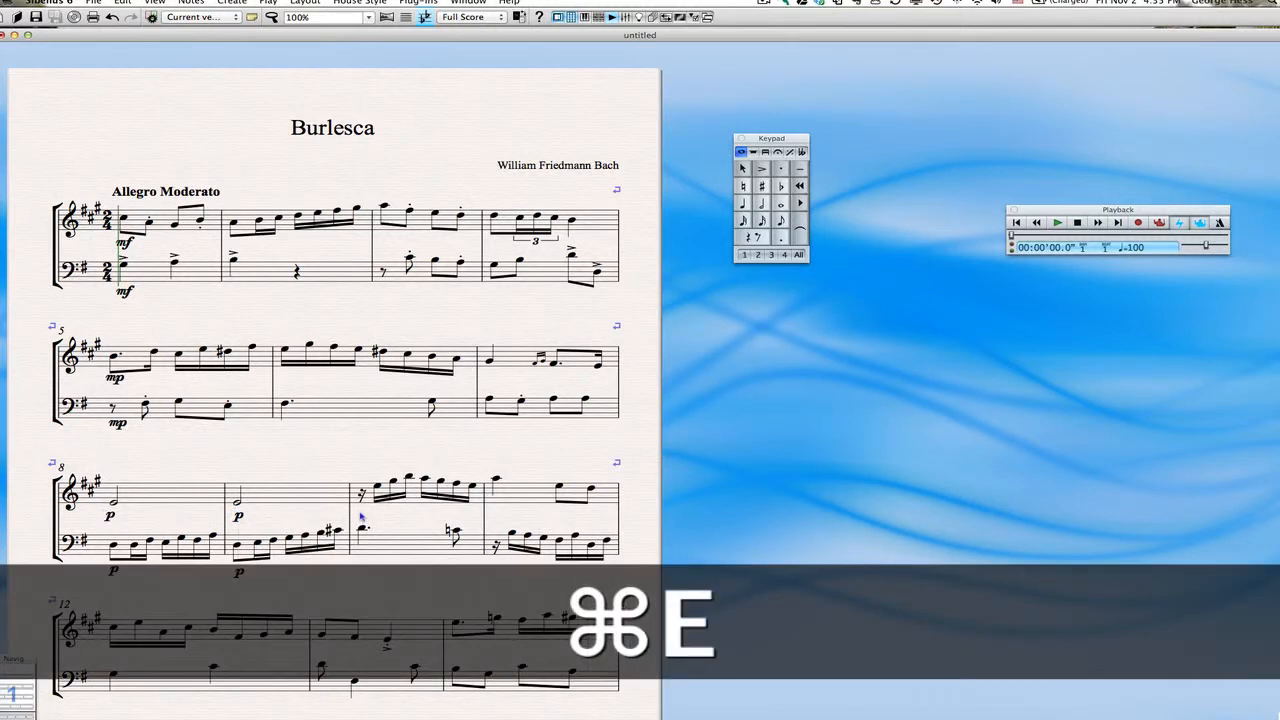
right_click(361, 516)
left_click(361, 516)
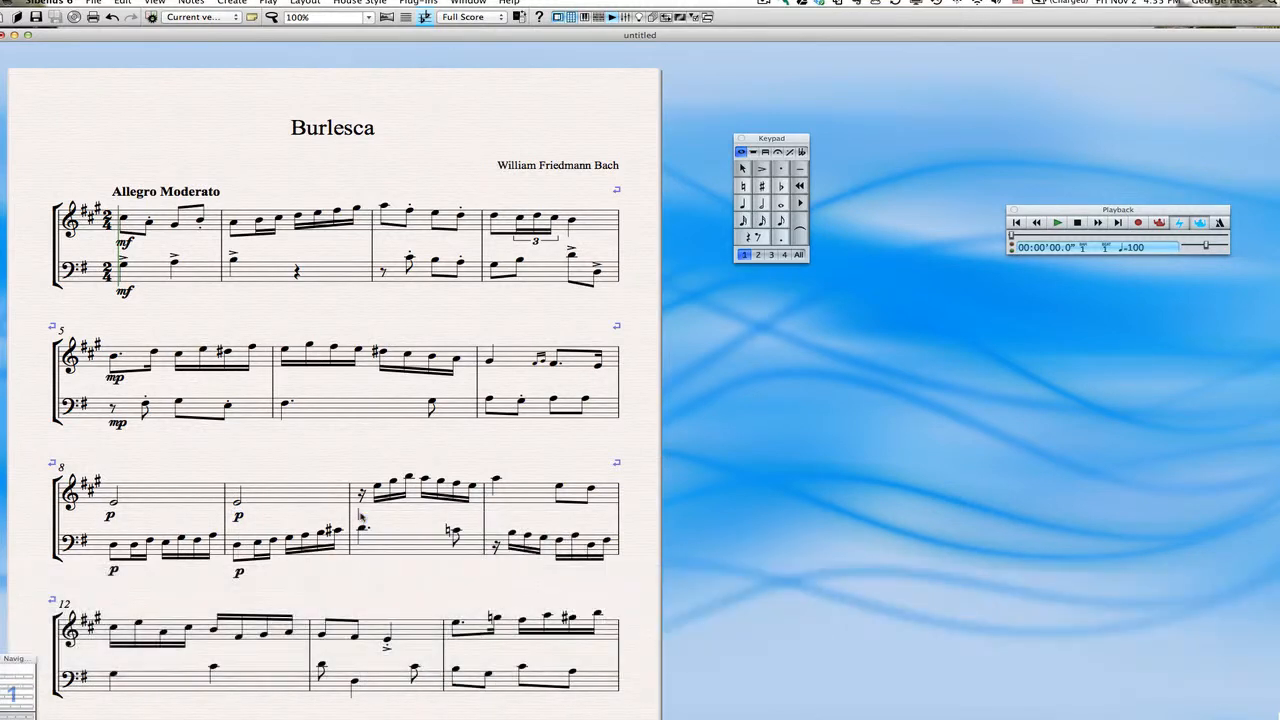
right_click(361, 515)
left_click(380, 593)
left_click(358, 516)
left_click(356, 569, "alt")
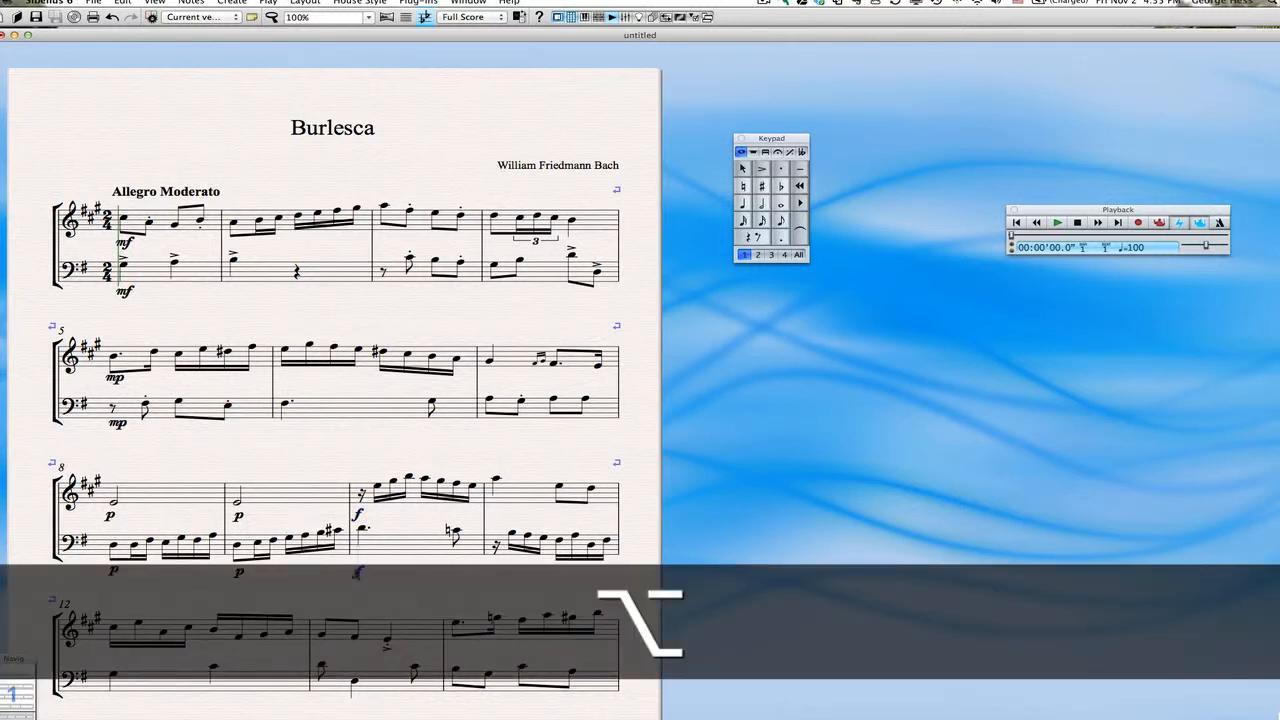
- Add an mf dynamic beneath the clarinet at the start of bar fourteen and copy it beneath the bassoon, nudged slightly down
scroll(469, 576, "down", 1)
scroll(469, 576, "down", 3)
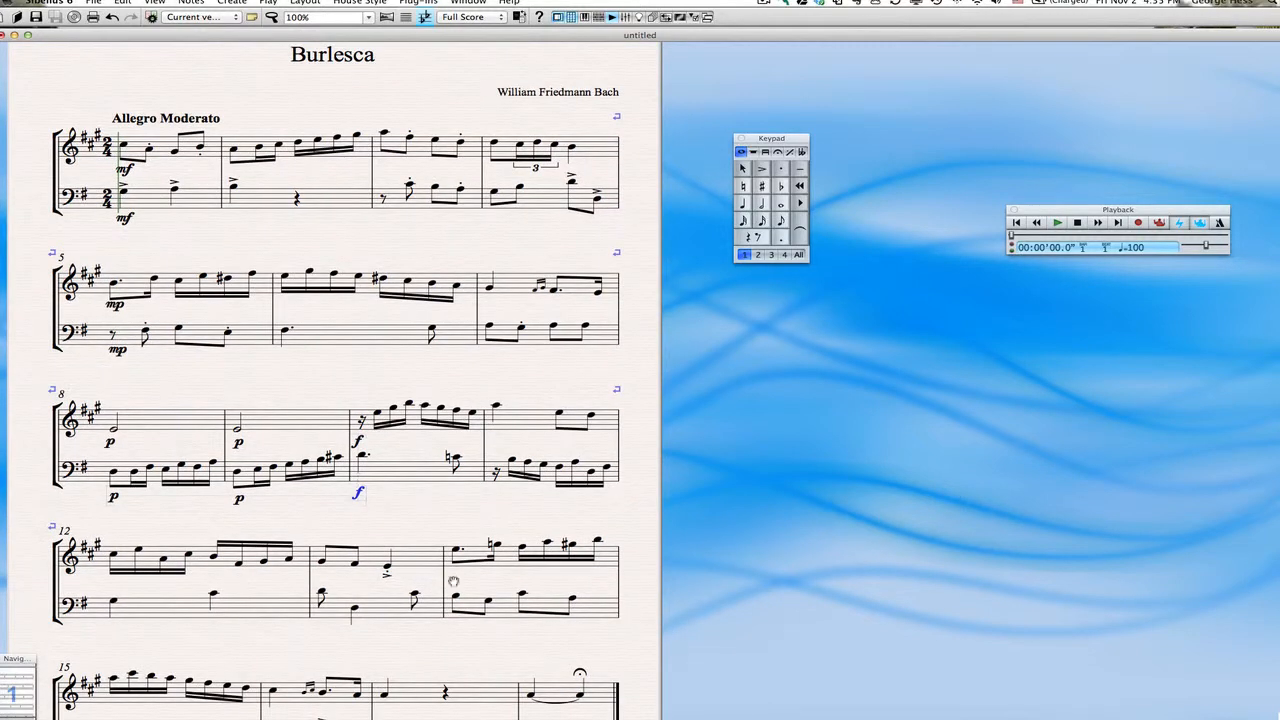
key("super+e")
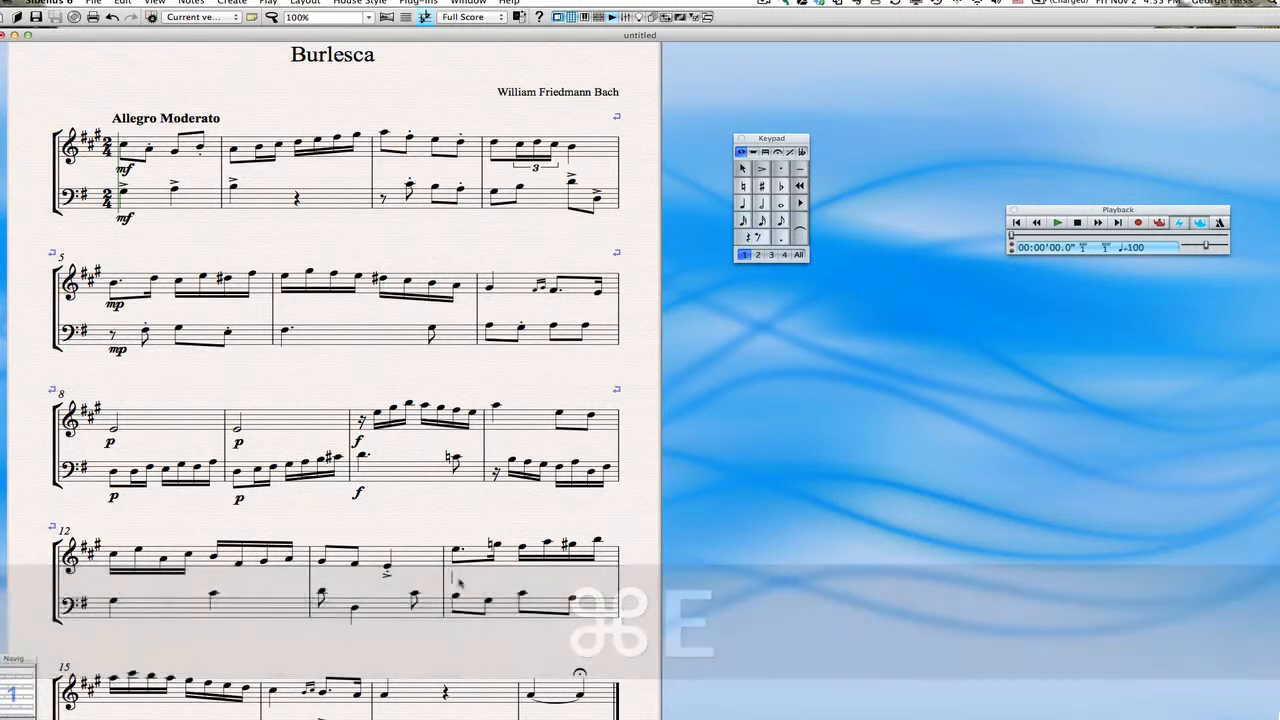
key("super+m")
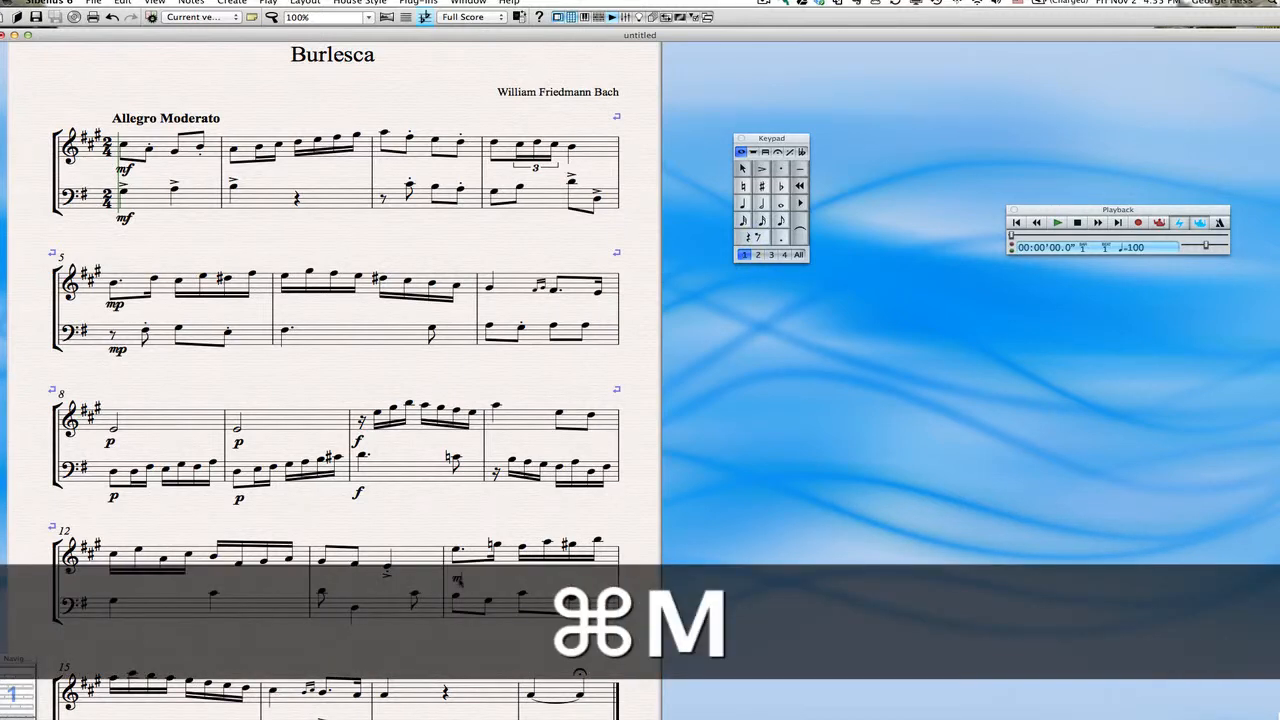
key("super+f")
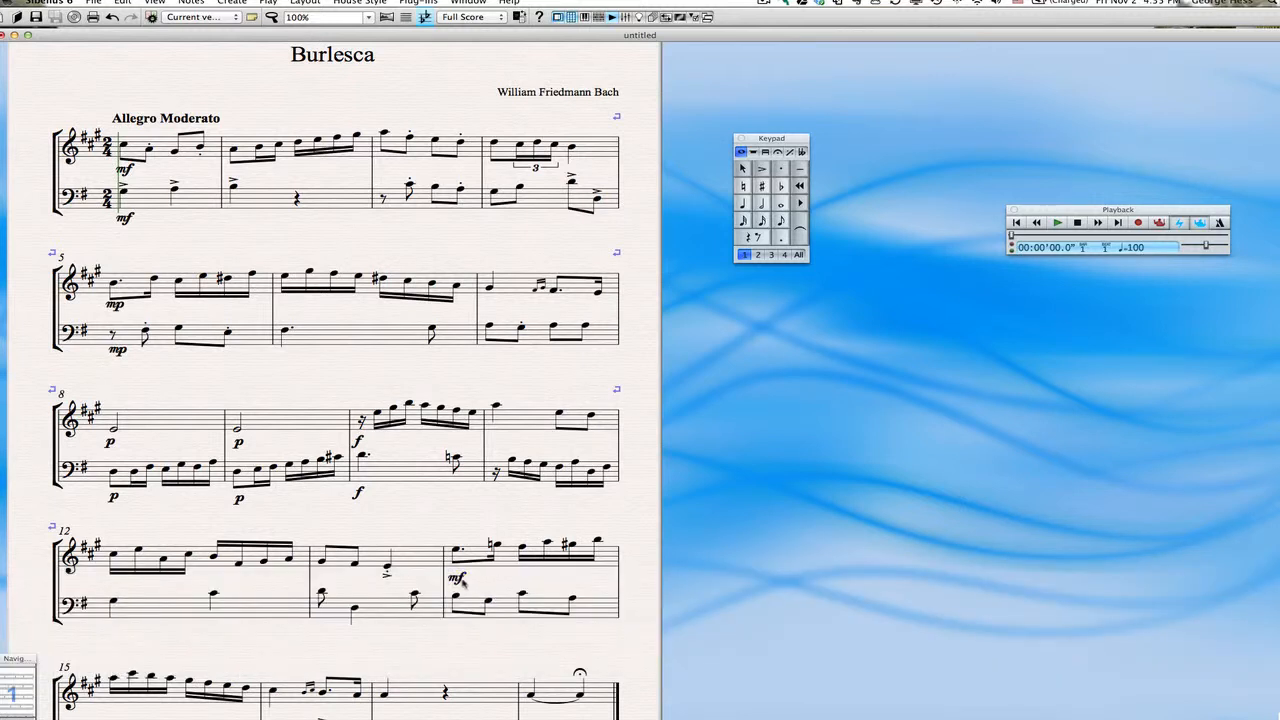
left_click(452, 628, "alt")
key("Down")
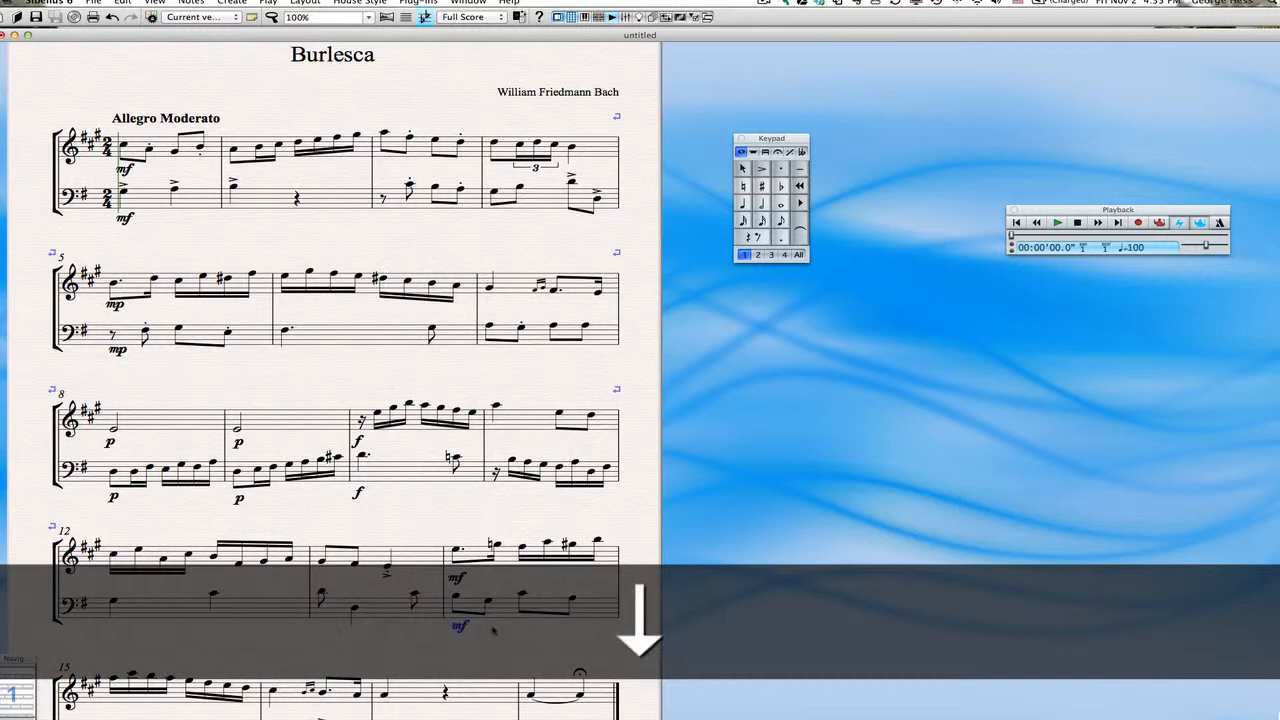
- Add an mp dynamic beneath the clarinet at the start of bar seventeen and copy it beneath the bassoon
scroll(502, 628, "down", 3)
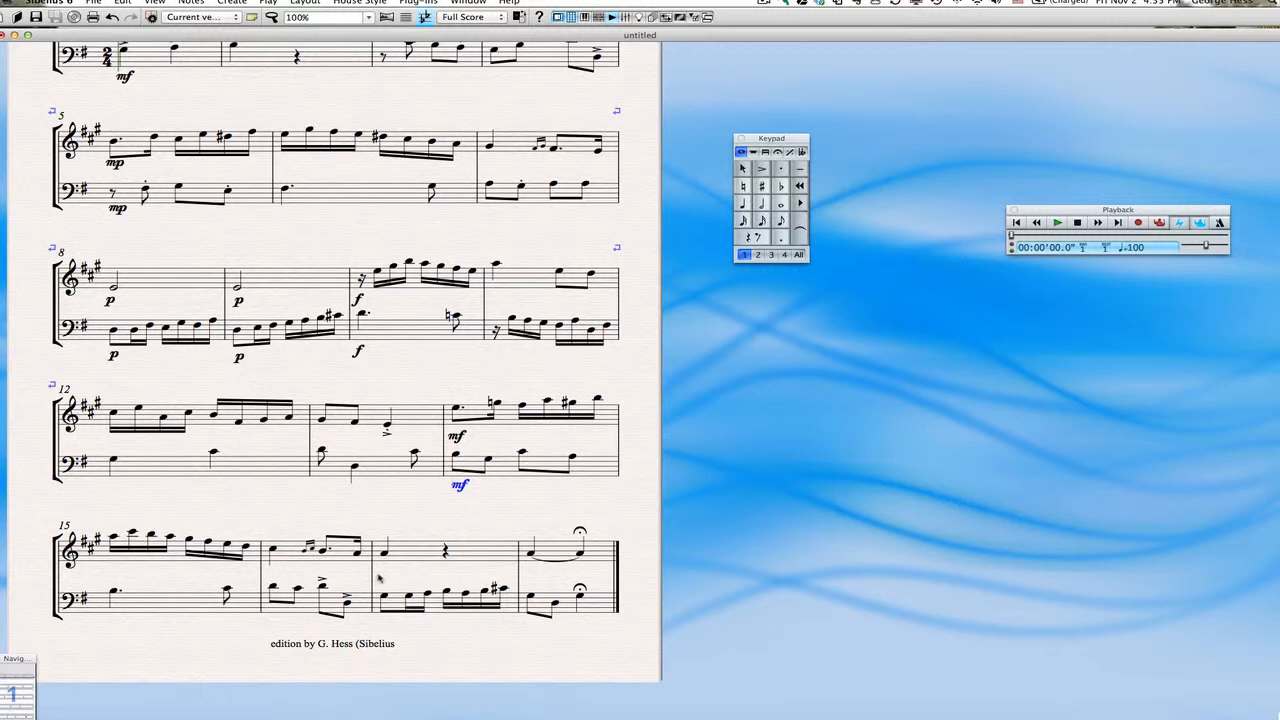
left_click(380, 578)
key("super+e")
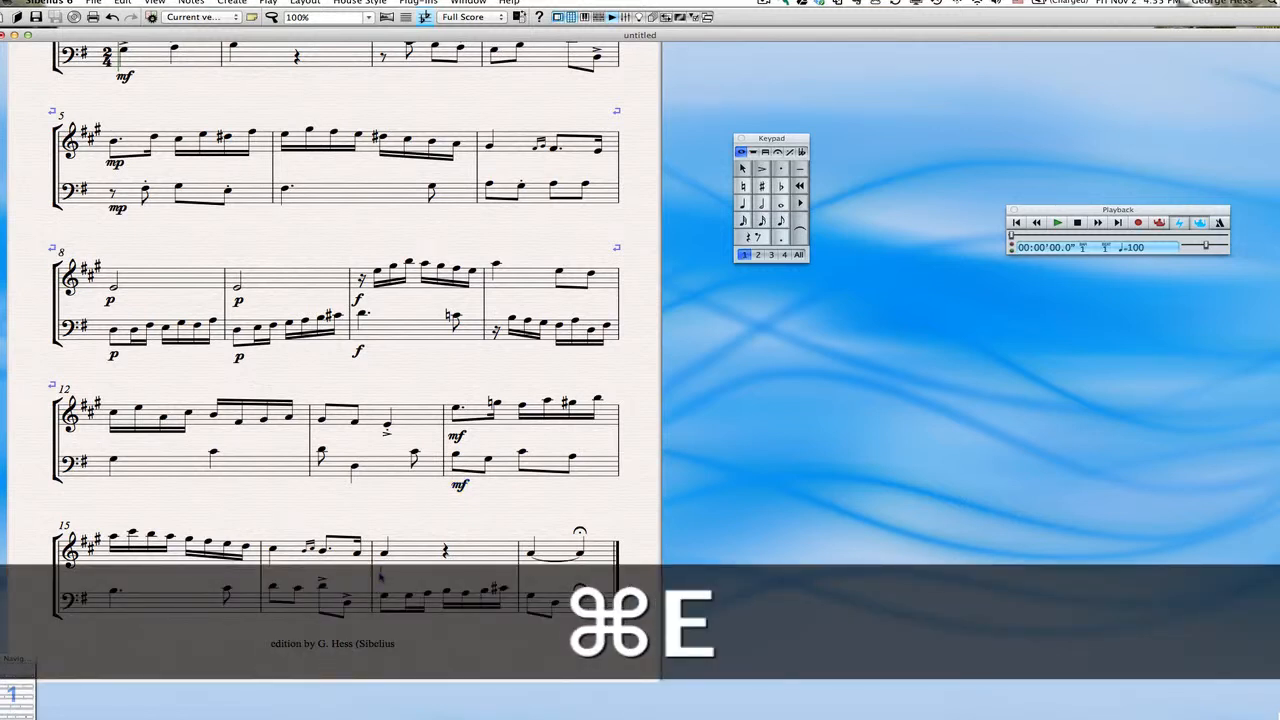
key("super+m")
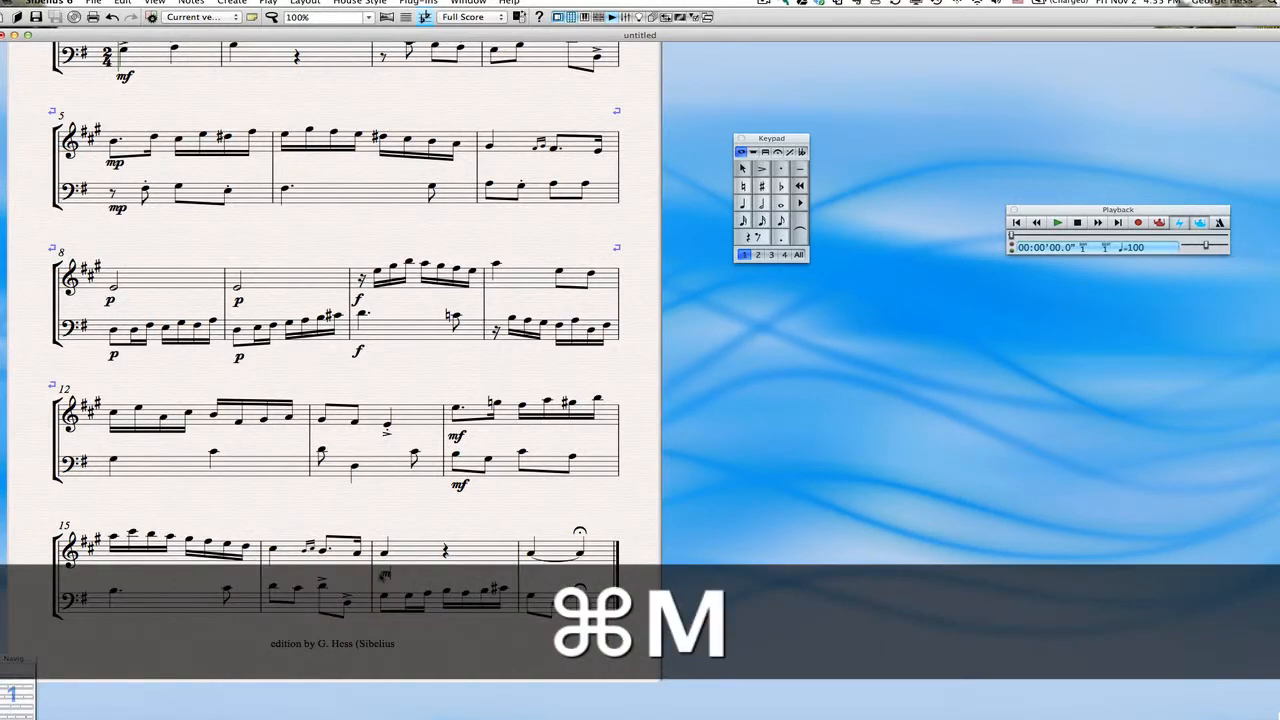
key("super+p")
key("Escape")
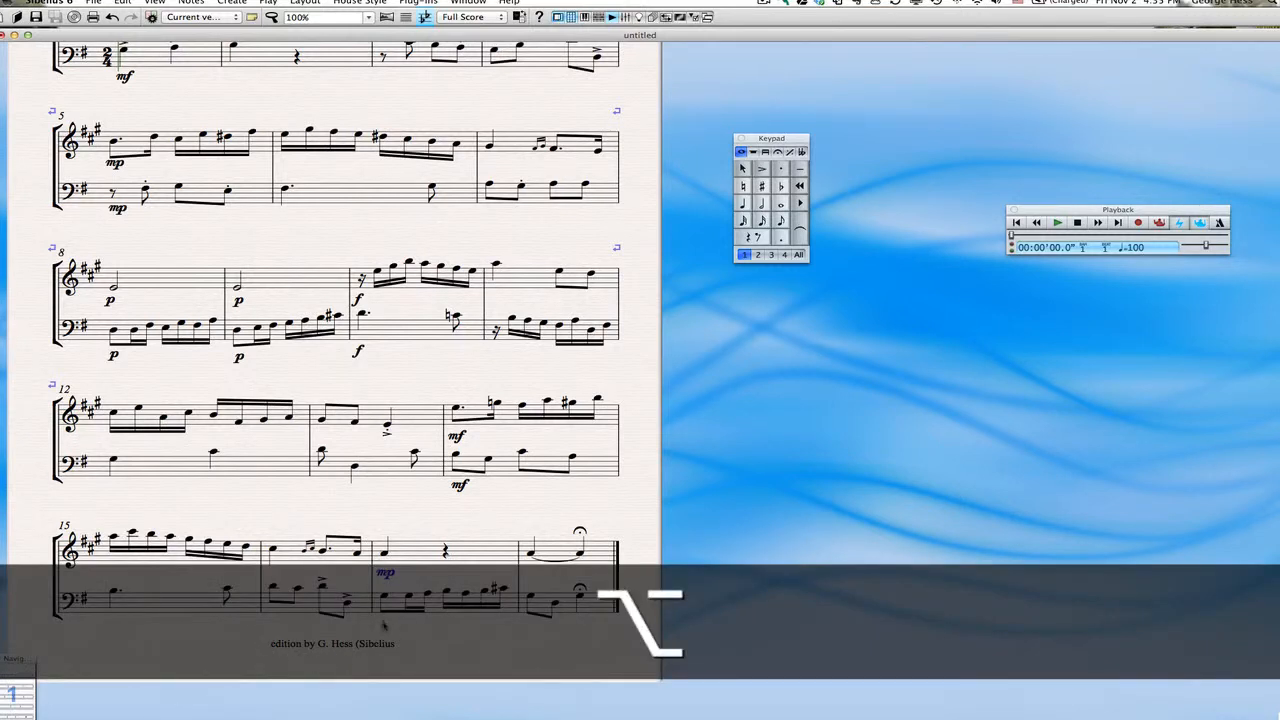
left_click(383, 624, "alt")
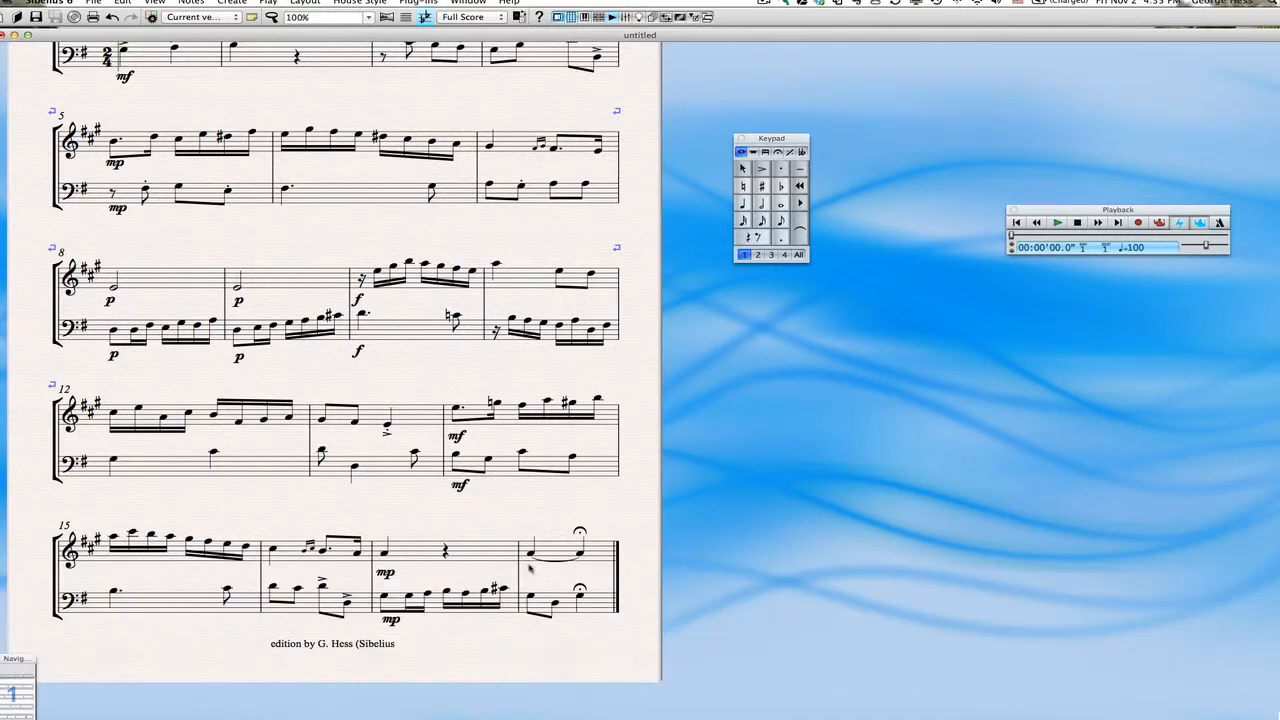
- Add a p dynamic beneath the clarinet's first note in bar eighteen and copy it beneath the bassoon
left_click(532, 575)
key("super+e")
key("super+p")
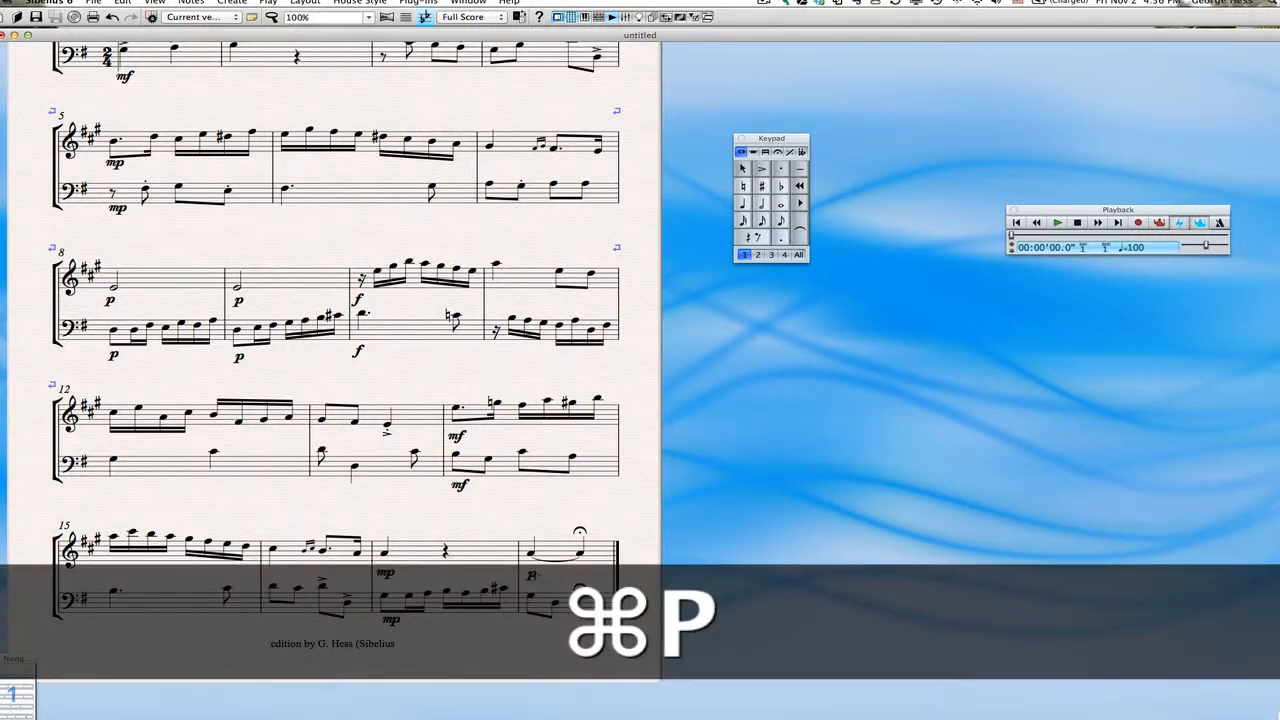
key("Escape")
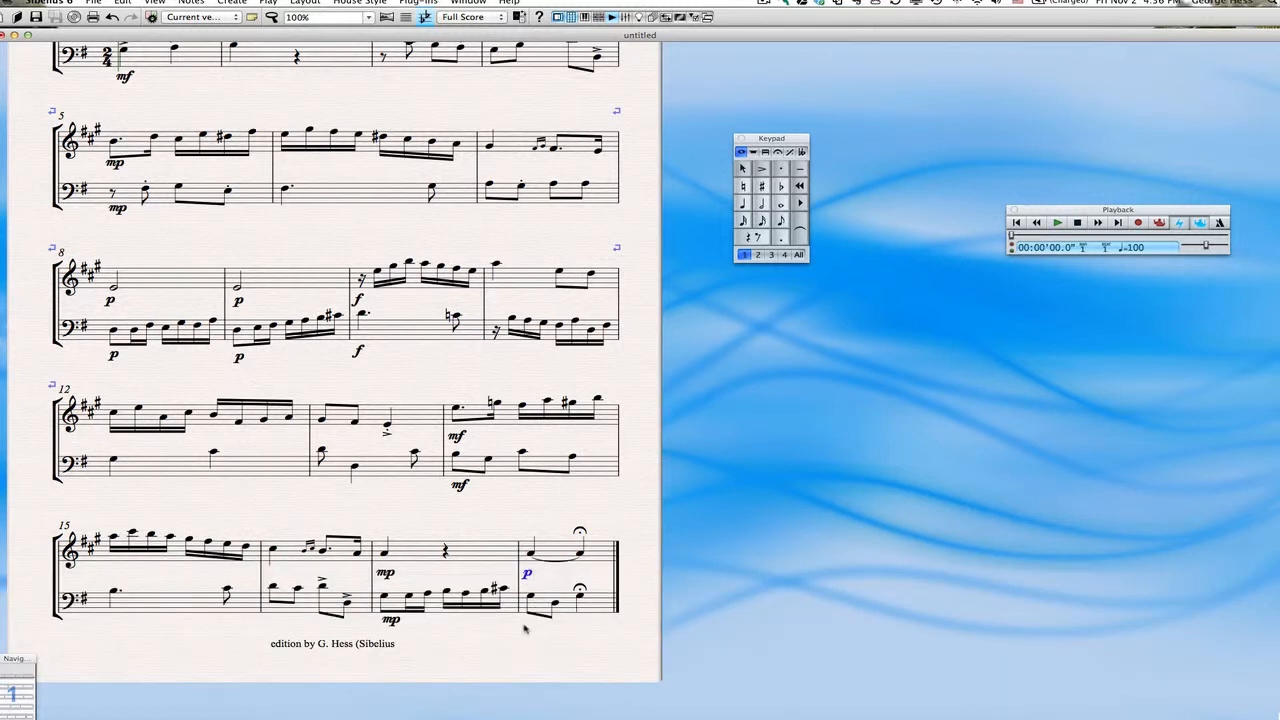
key("alt")
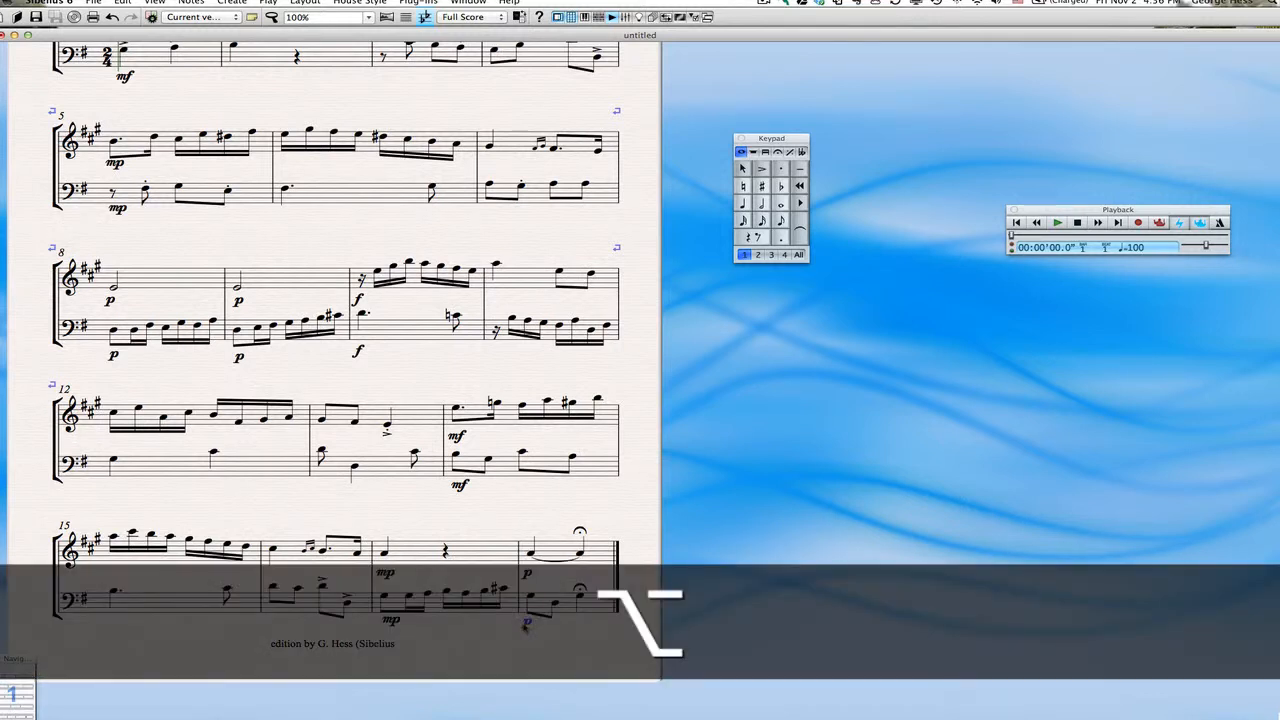
- Add the missing closing parenthesis after "Sibelius" in the edition credit below the last system
left_click(380, 645)
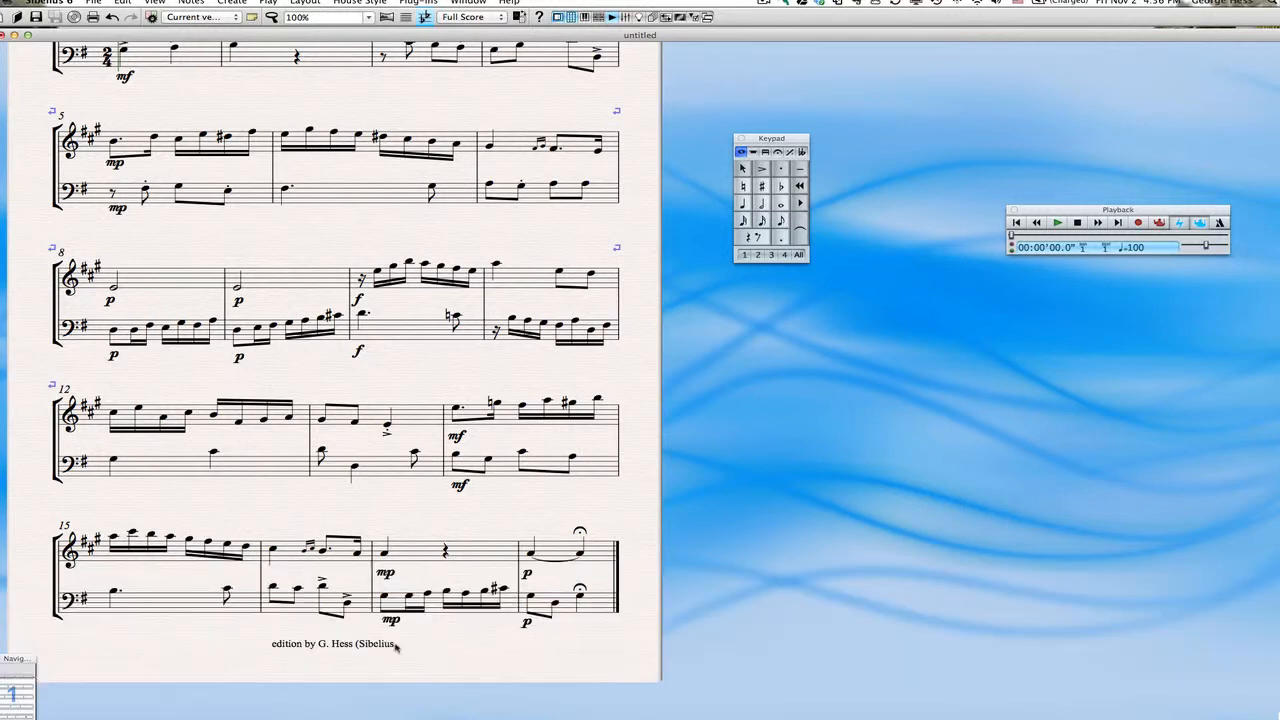
key("ctrl")
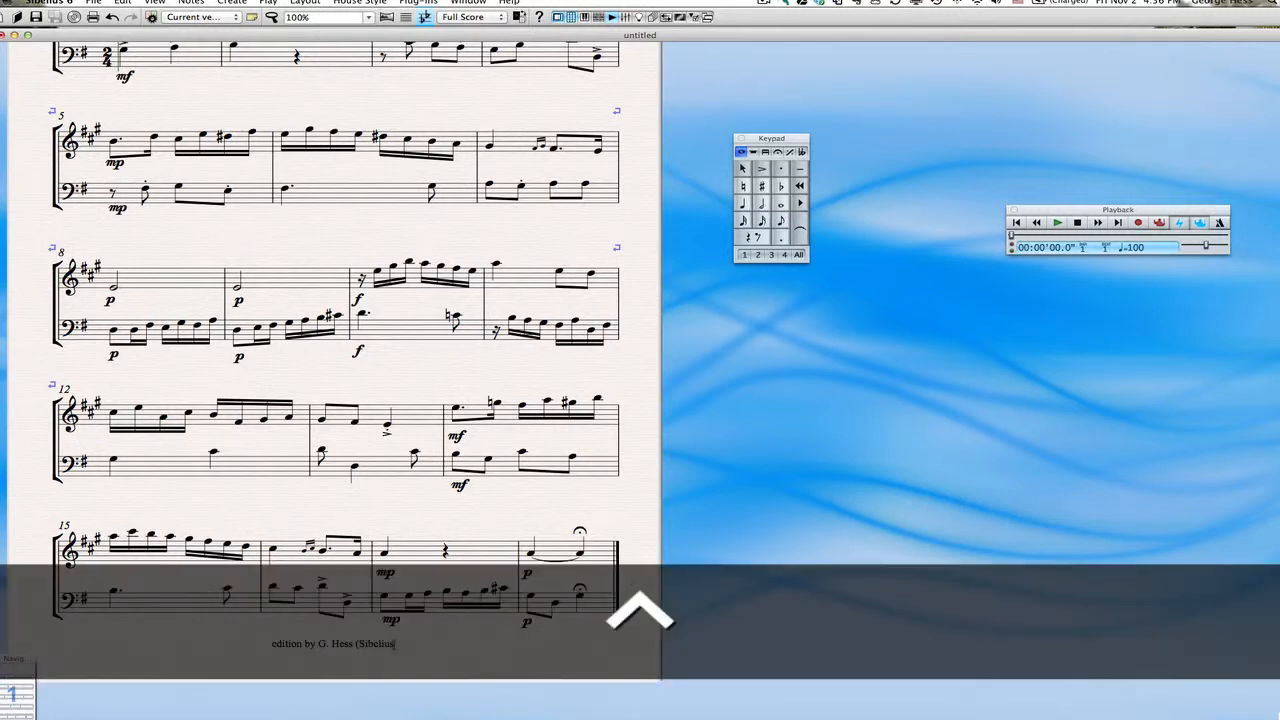
type(")")
left_click(394, 676)
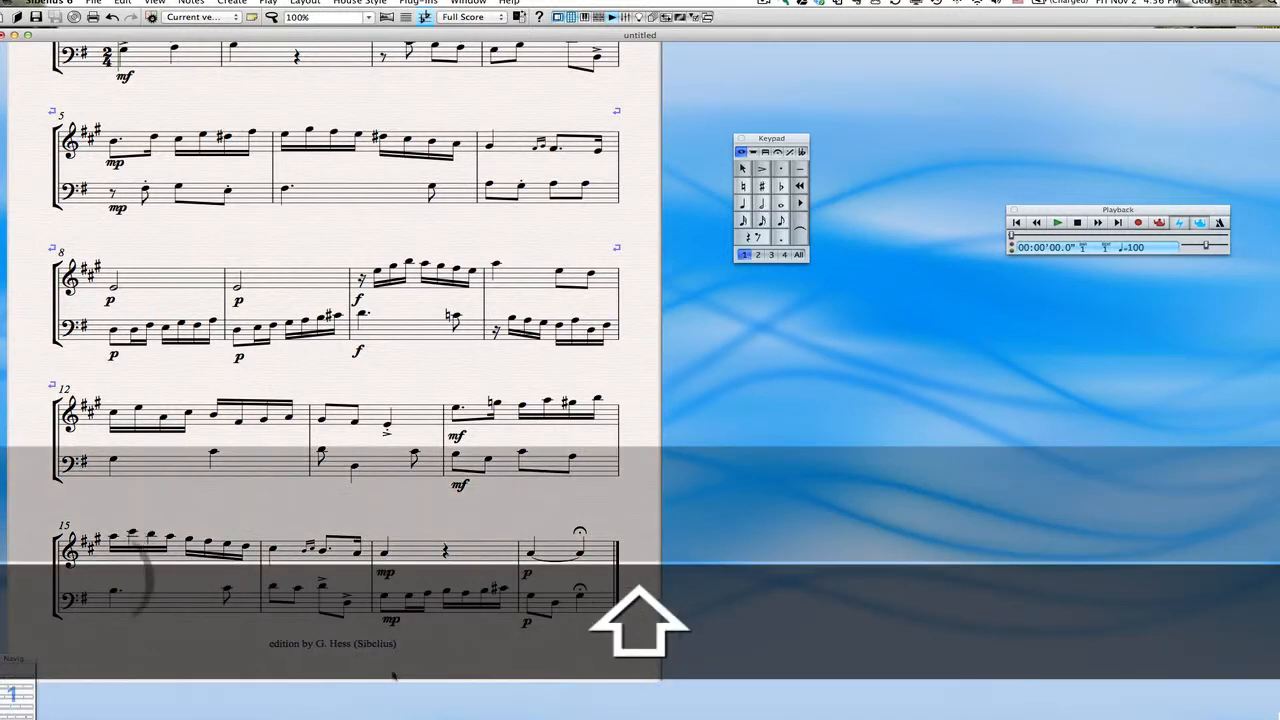
- Place an End Repeat barline at the end of bar eight
scroll(511, 546, "up", 5)
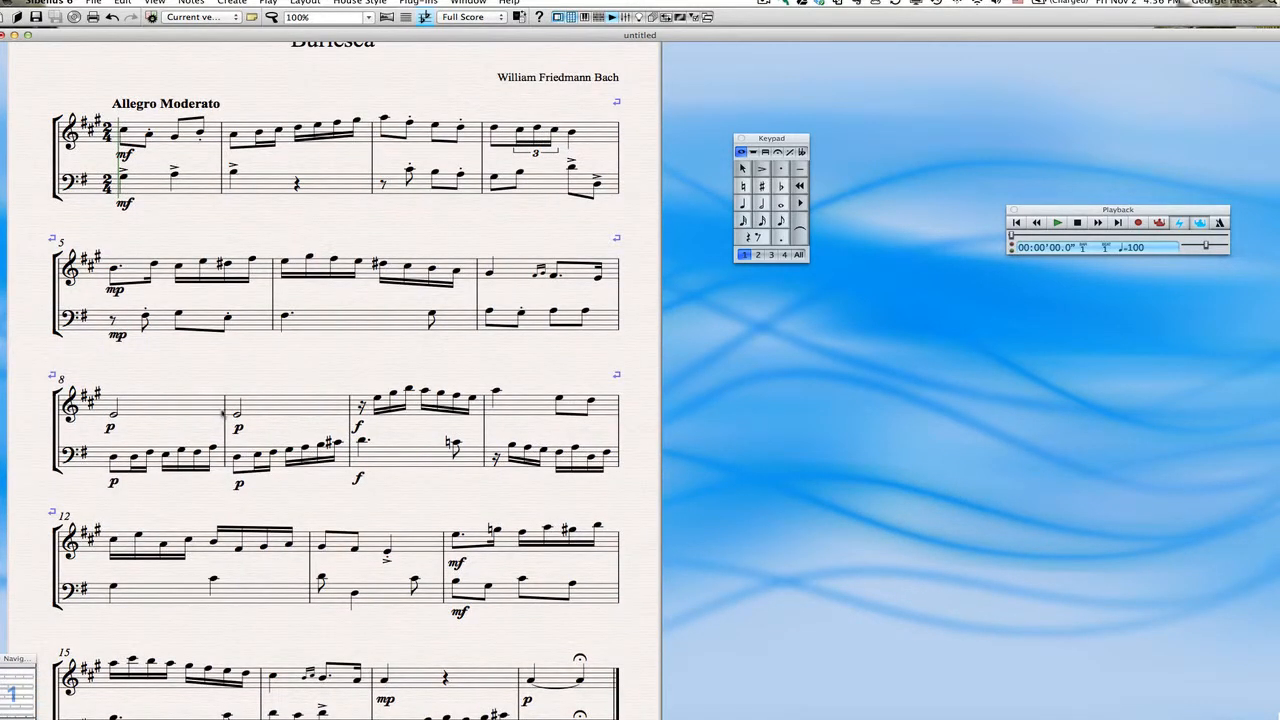
right_click(207, 381)
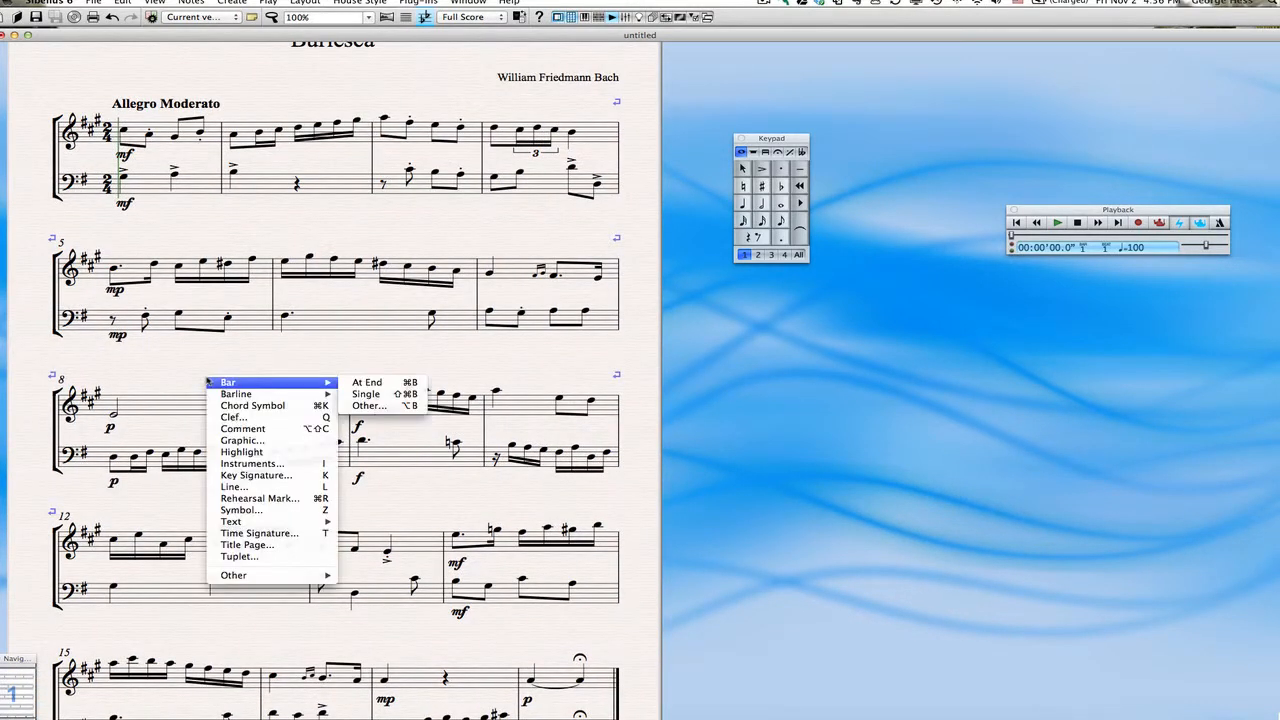
mouse_move(236, 394)
left_click(357, 408)
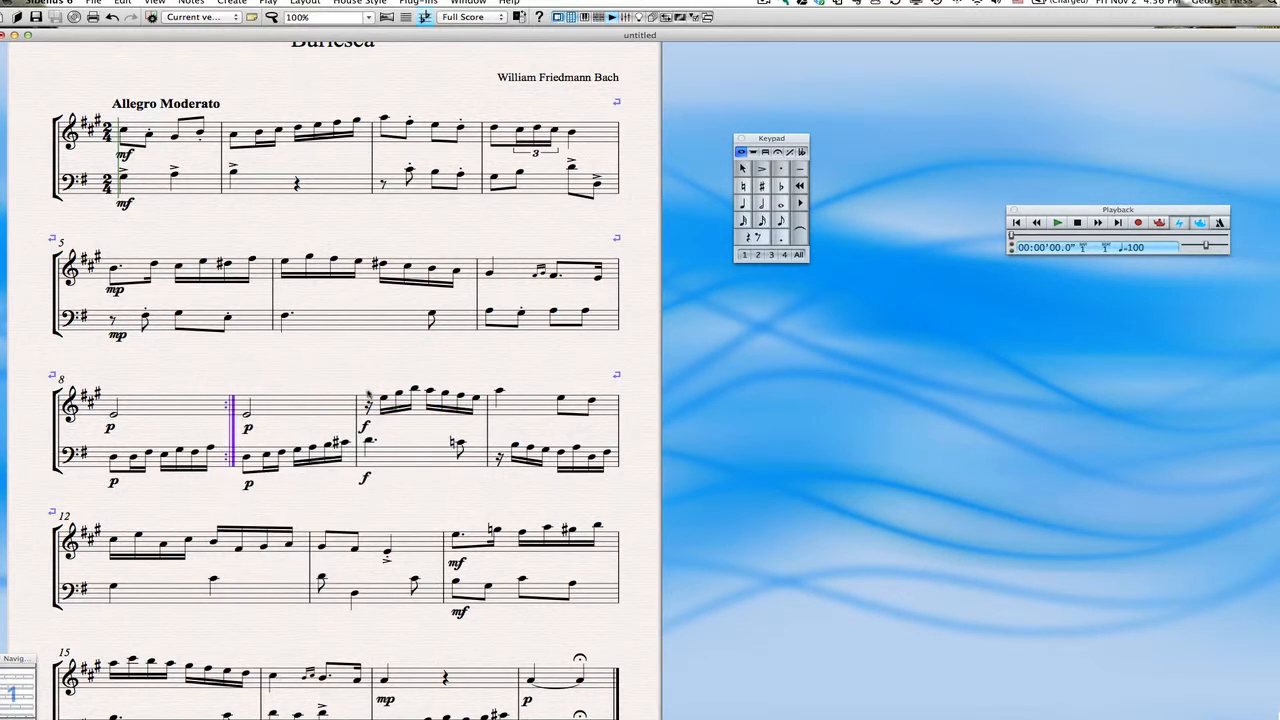
- Place a Start Repeat barline at the beginning of bar ten
key("Escape")
right_click(368, 378)
mouse_move(417, 393)
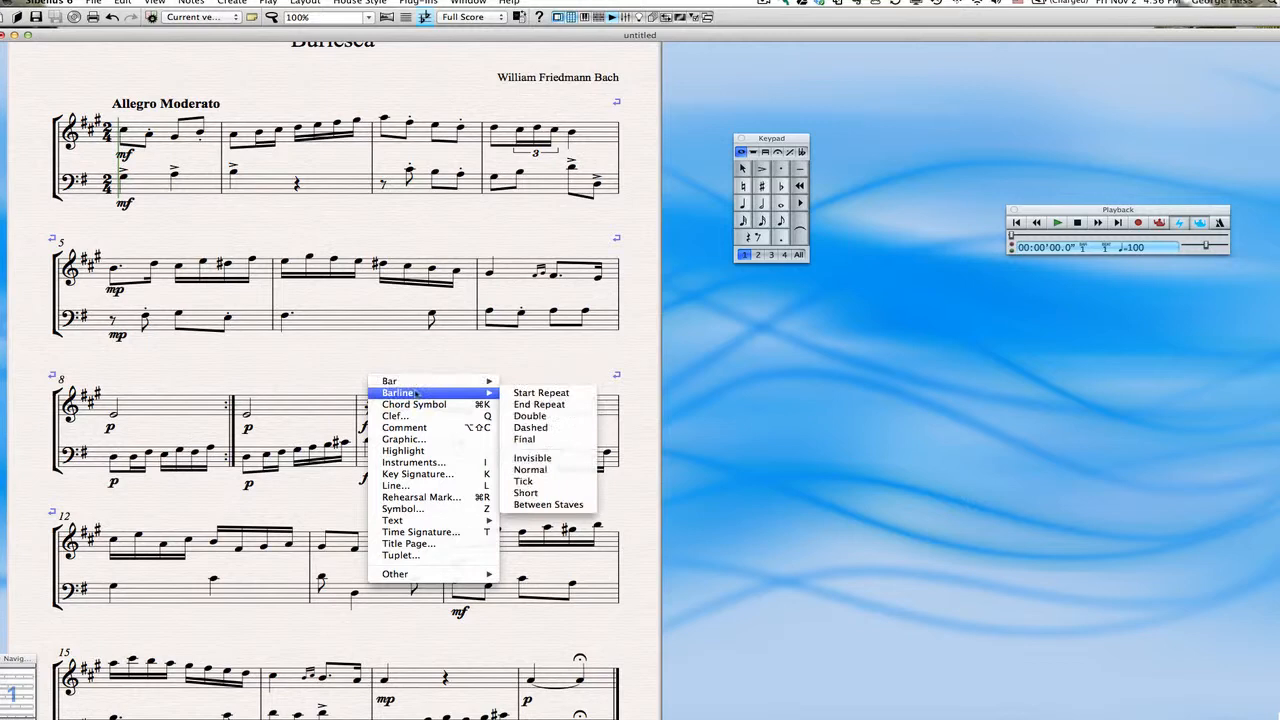
left_click(510, 394)
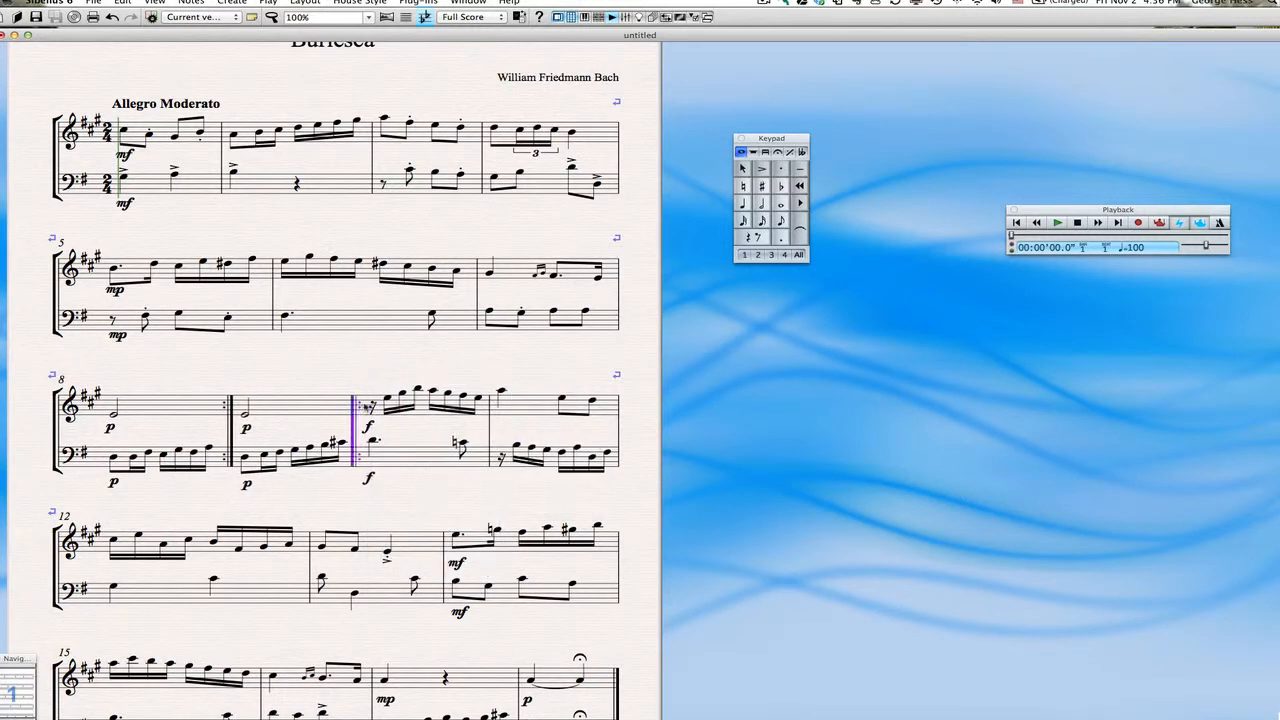
- Place an End Repeat barline at the end of bar seventeen, before the final bar
scroll(423, 345, "down", 3)
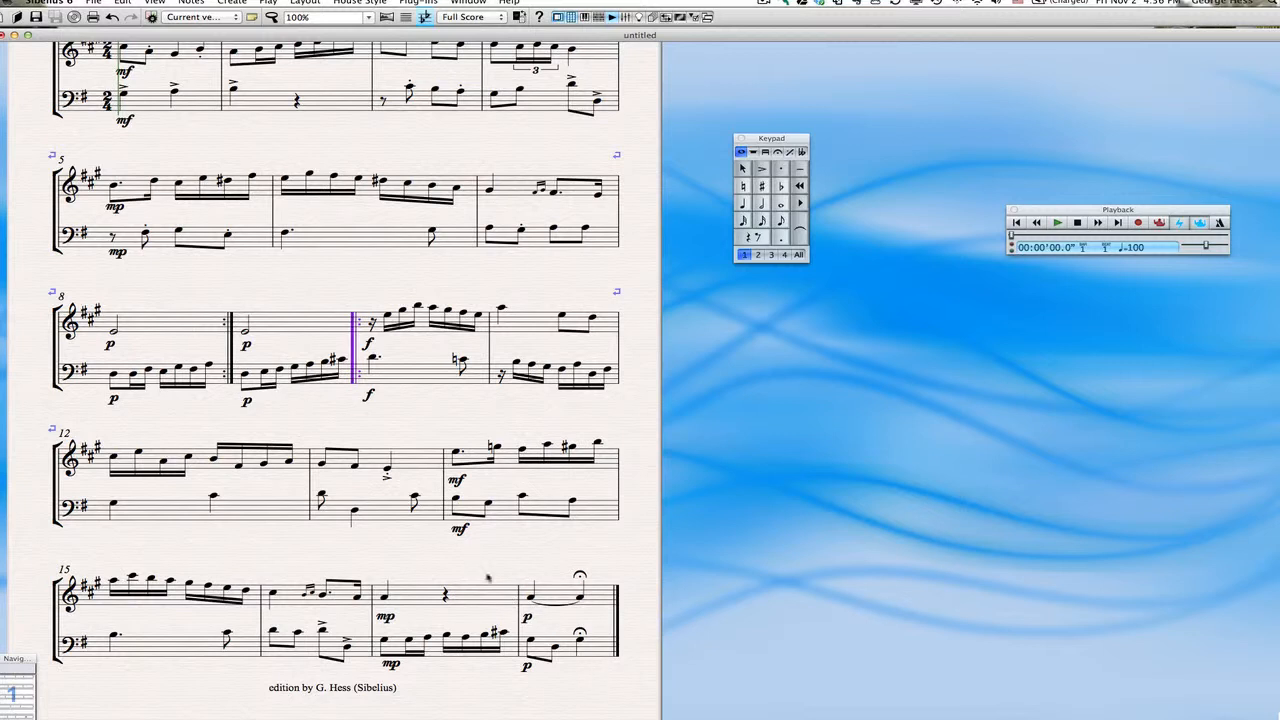
key("Escape")
right_click(508, 573)
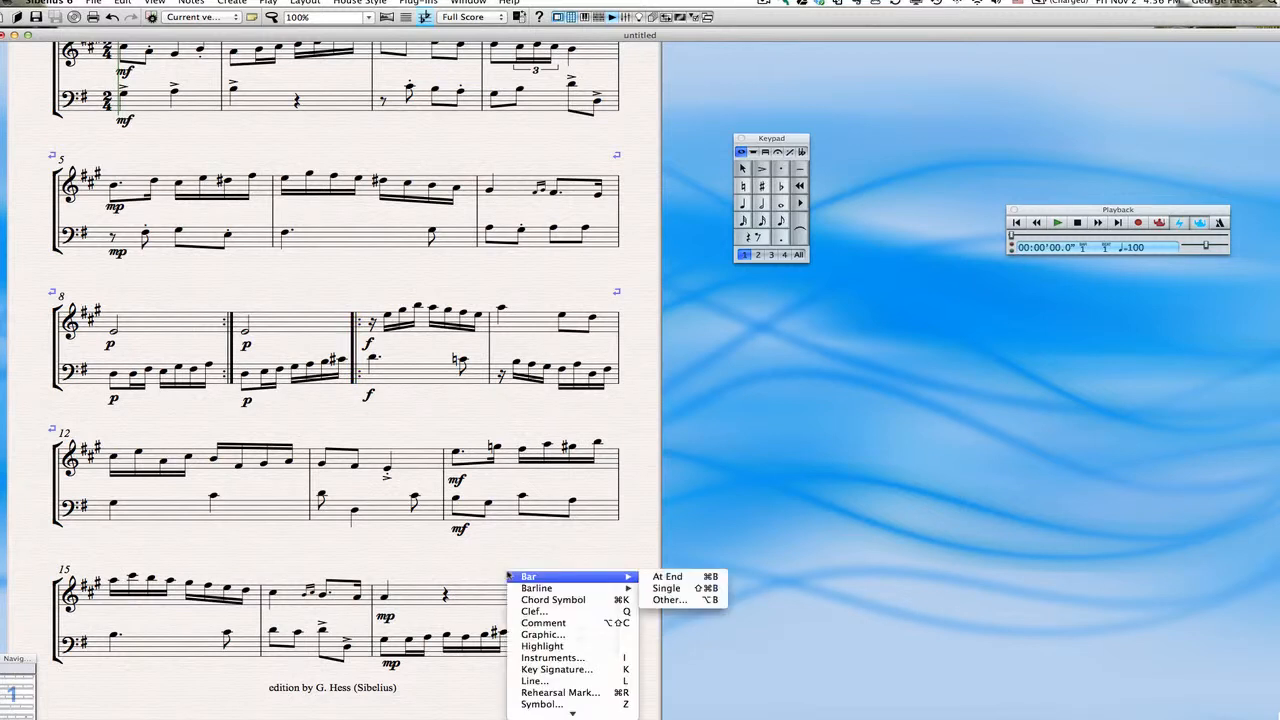
mouse_move(600, 588)
left_click(678, 600)
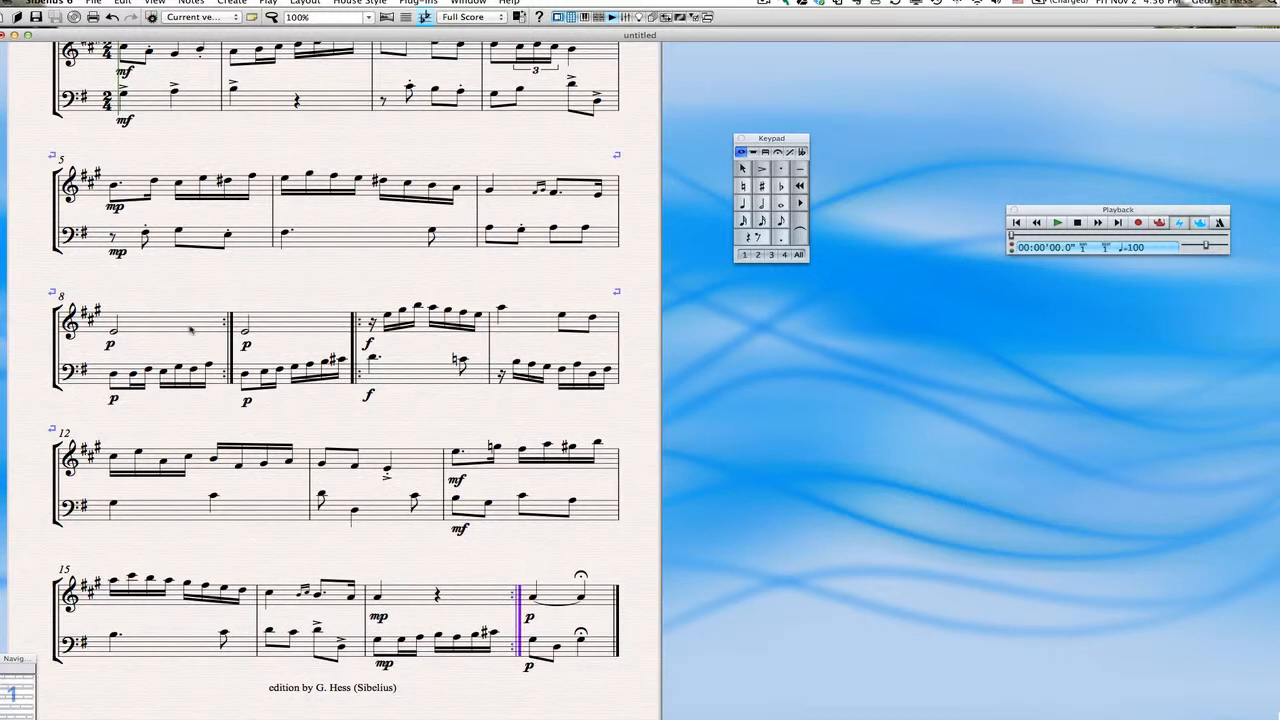
key("l")
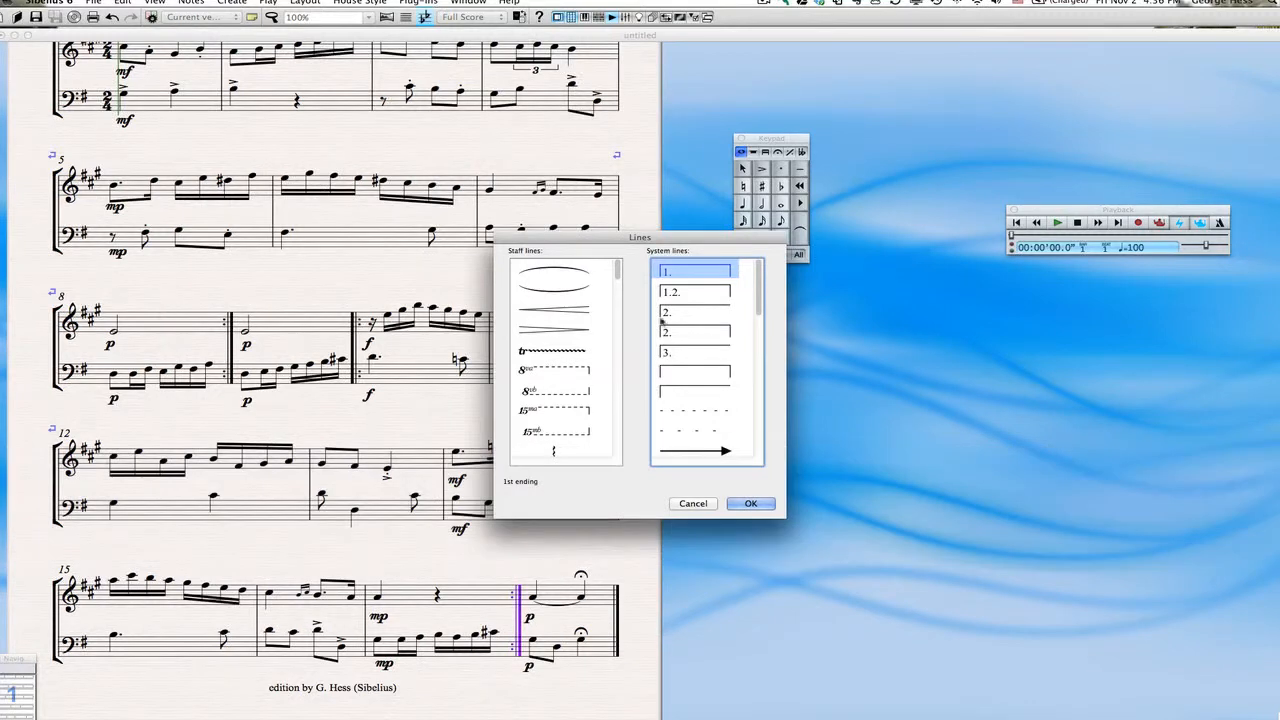
left_click(752, 504)
left_click(165, 329)
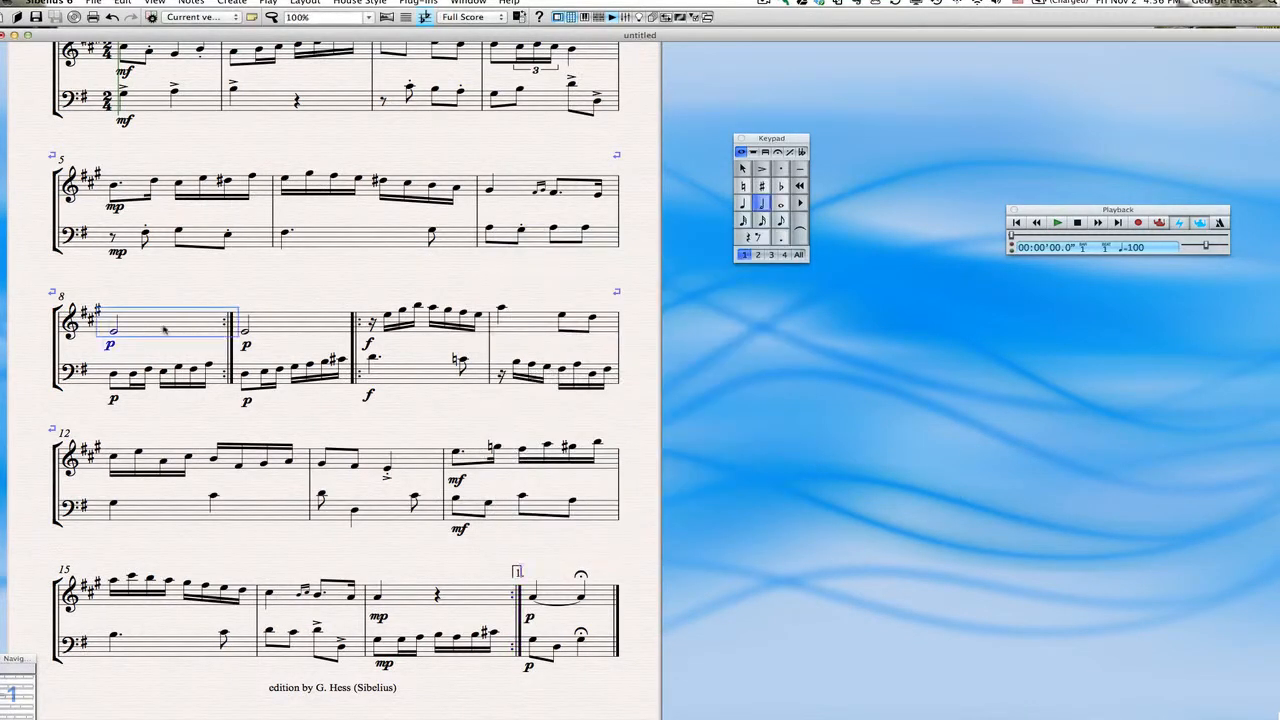
- Add a 1st-ending line above bar eight, ending at its repeat barline
left_click(95, 295)
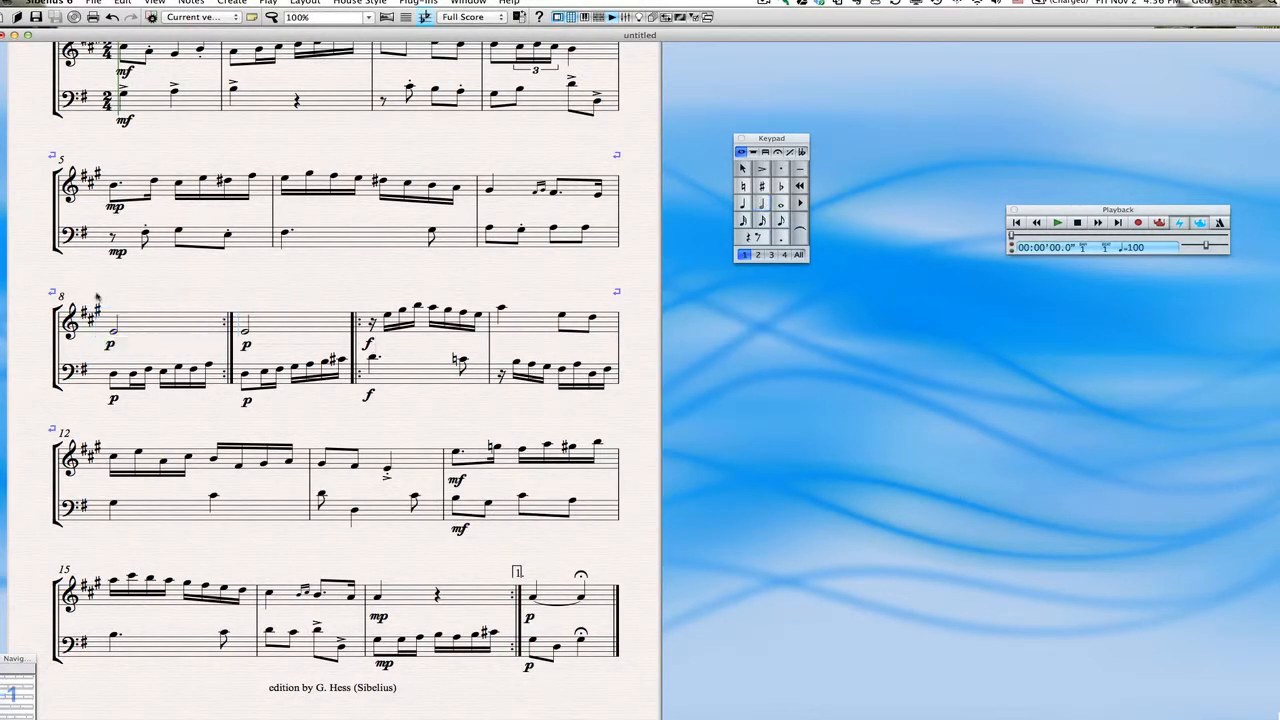
key("l")
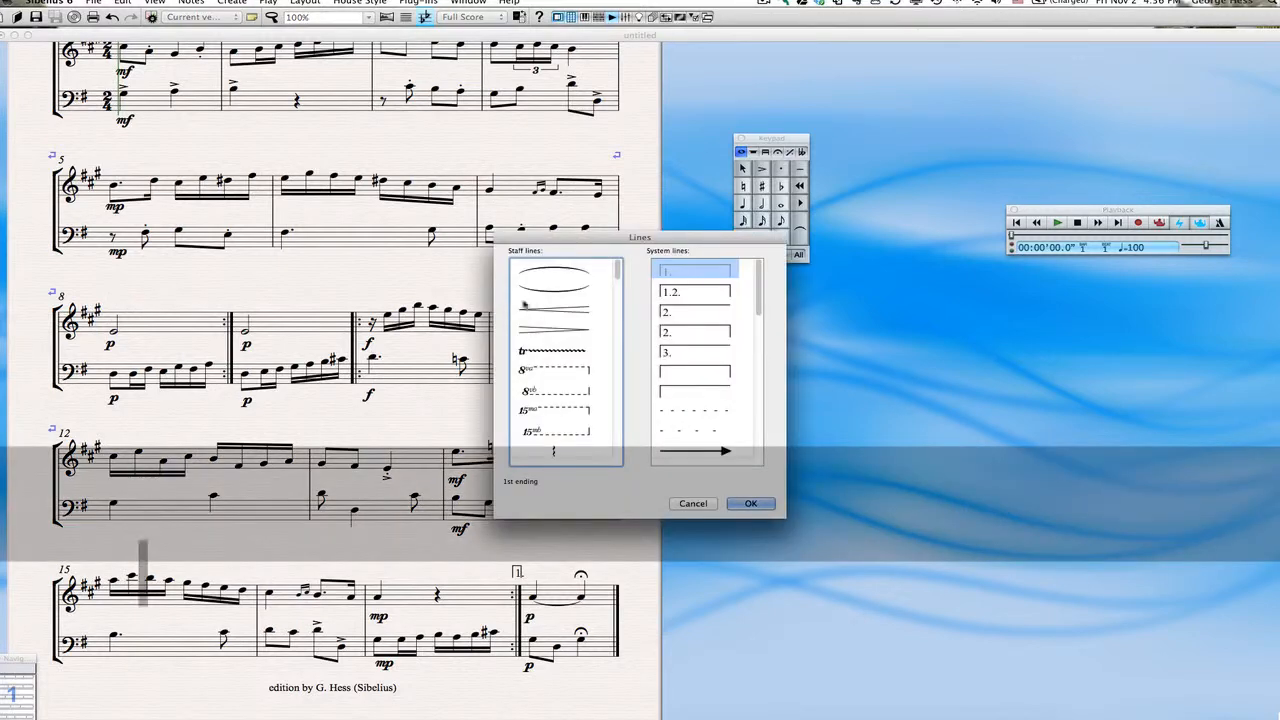
left_click(751, 504)
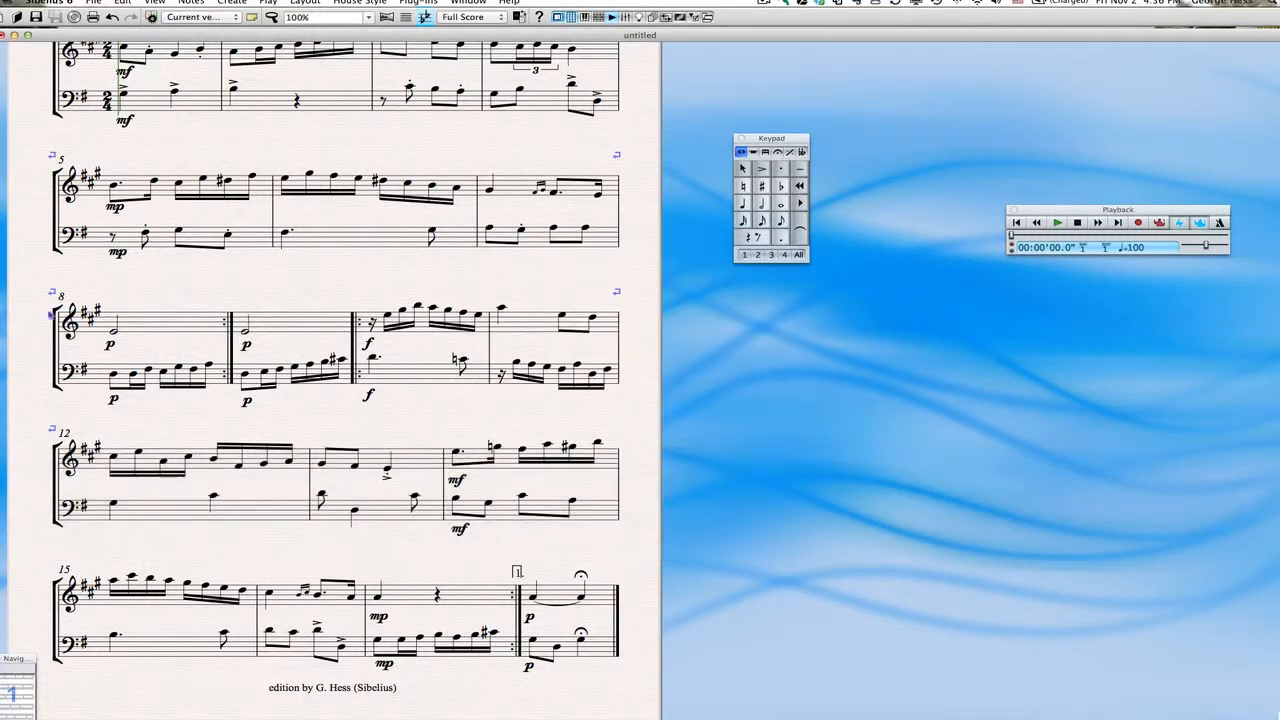
left_click(106, 298)
left_click_drag(241, 296, 229, 296)
- Add an open 2nd-ending line above bar nine, extending to the end of the bar
left_click(262, 305)
key("l")
left_click(668, 311)
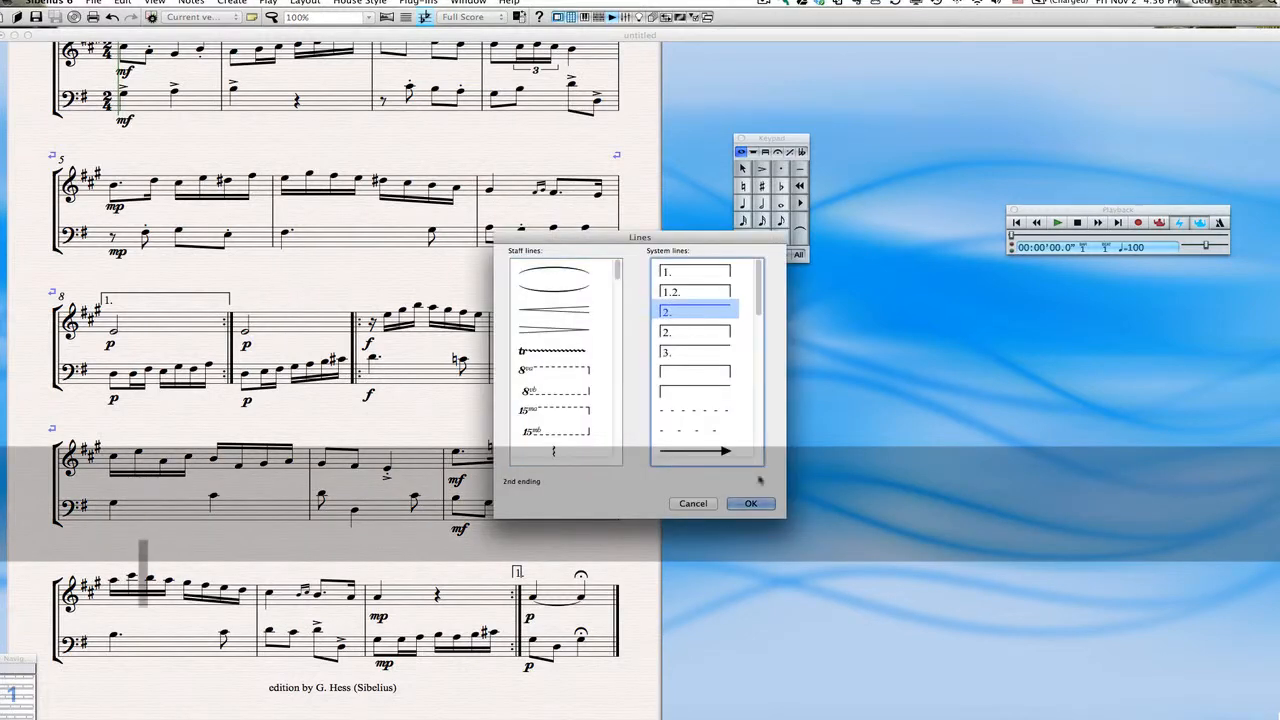
left_click(750, 504)
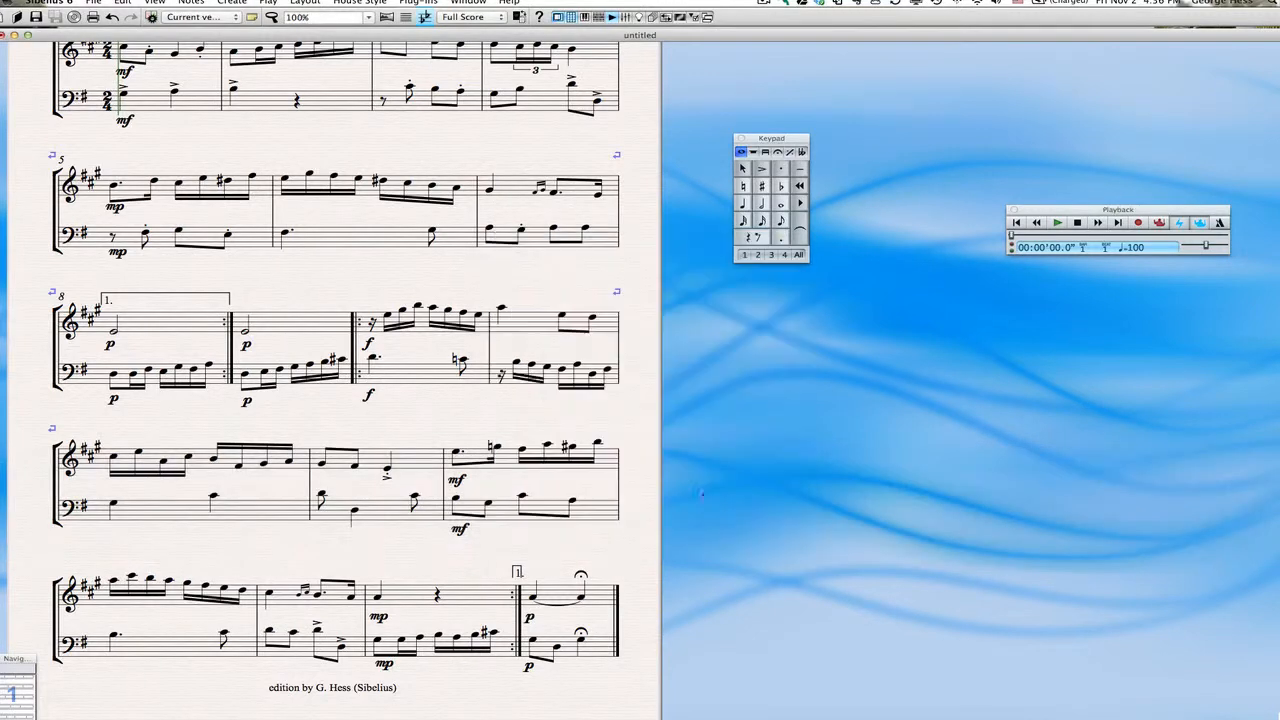
left_click(234, 301)
left_click_drag(367, 296, 352, 297)
- Add a 1st-ending line above bar seventeen, spanning from its start to the repeat barline
key("l")
left_click(670, 274)
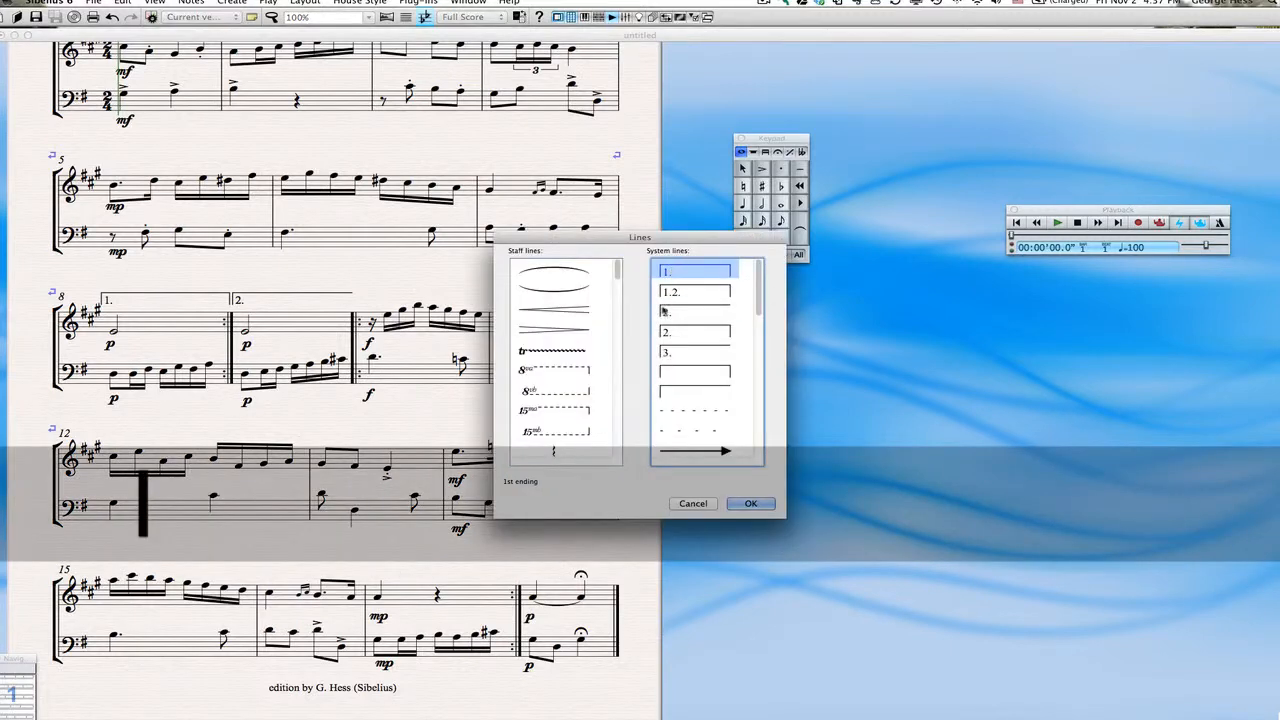
left_click(750, 503)
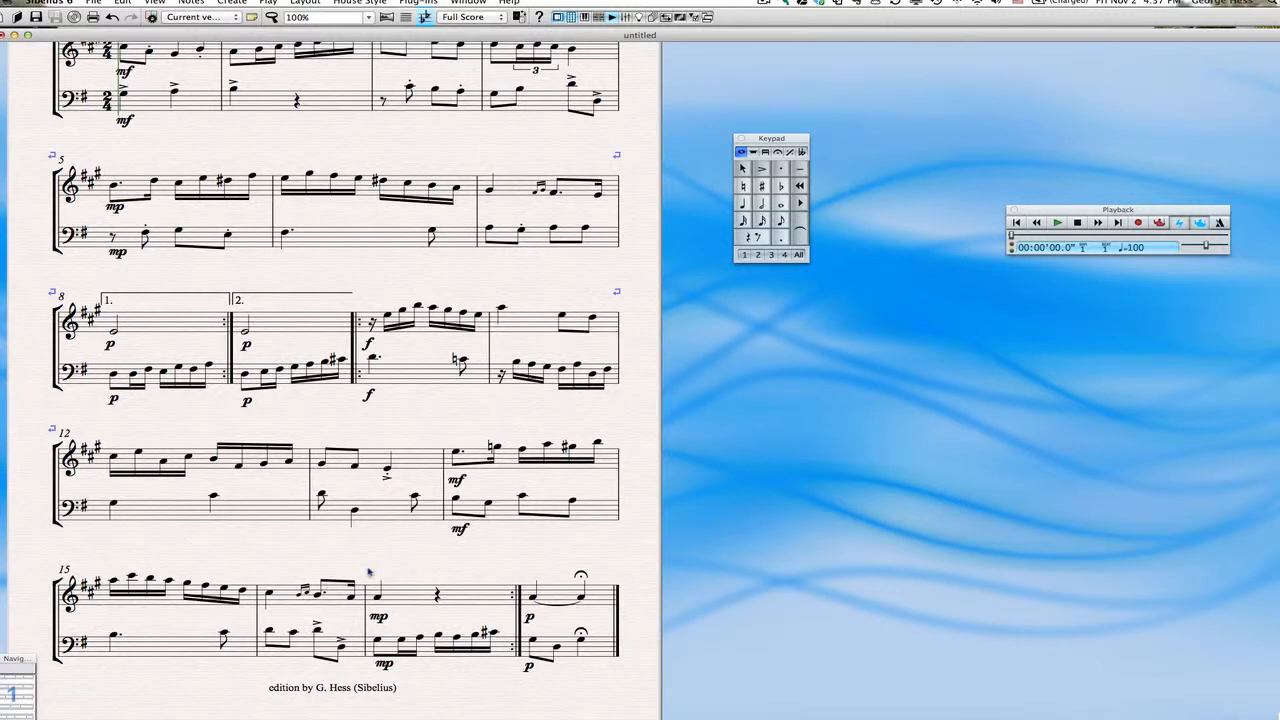
left_click(369, 572)
left_click_drag(434, 570, 535, 573)
key("Escape")
- Add a 2nd-ending line above the final bar, extending almost to the closing barline
key("2")
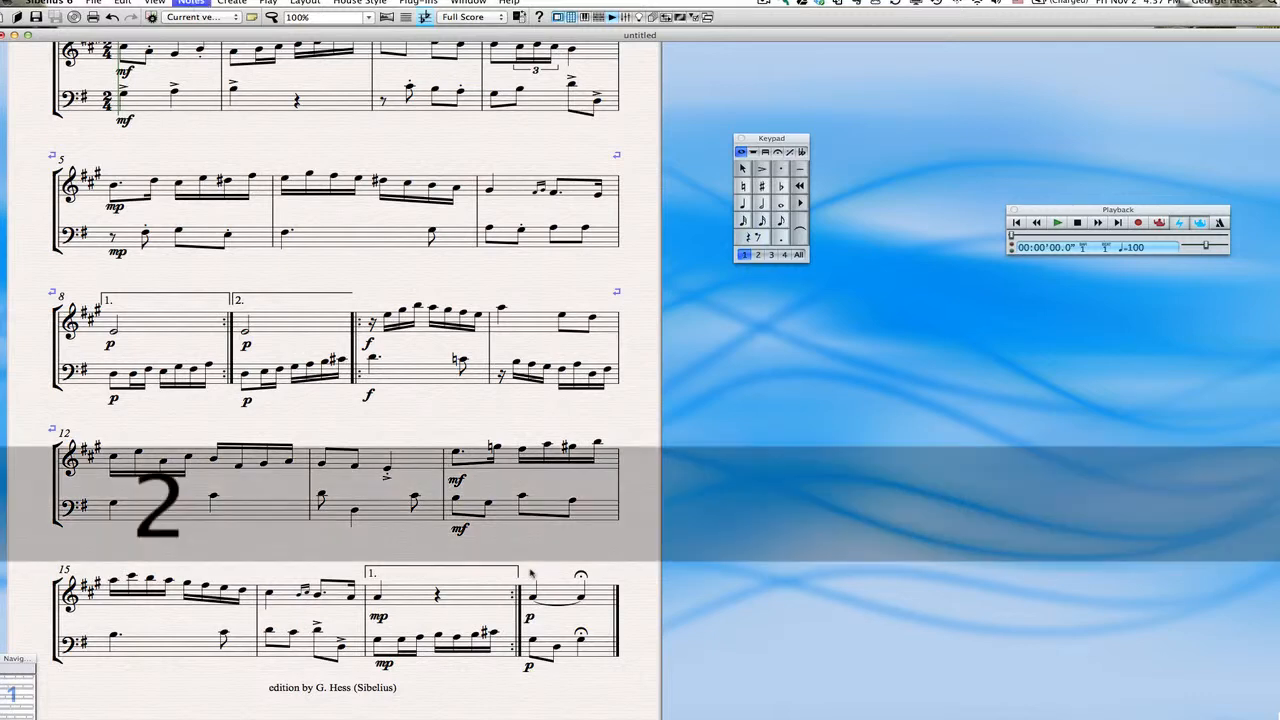
left_click(715, 398)
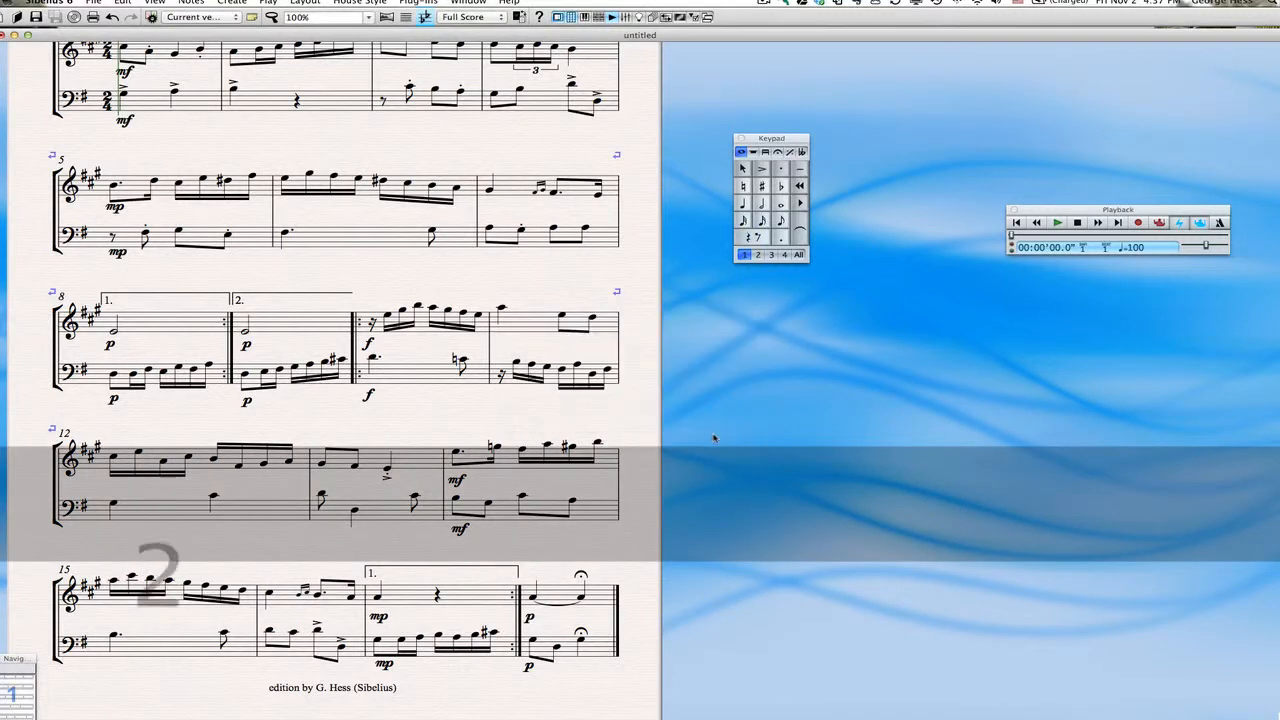
key("l")
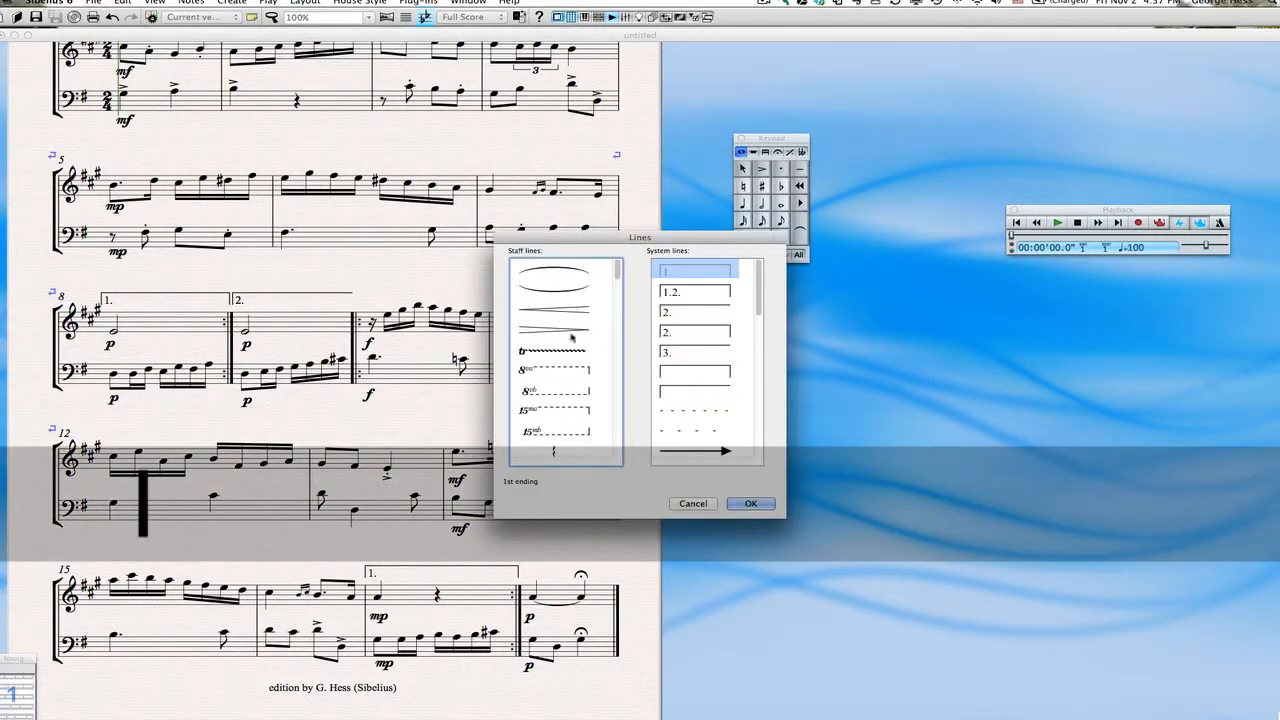
left_click(690, 328)
left_click(750, 503)
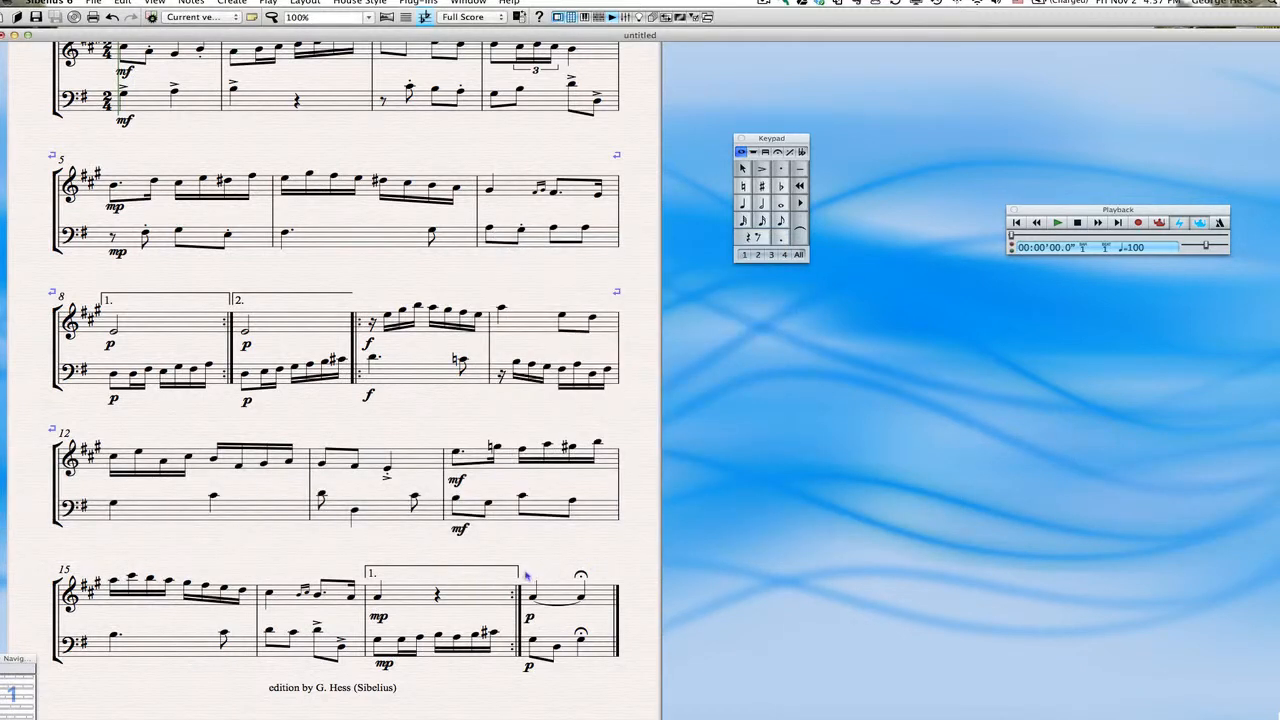
left_click(527, 578)
left_click_drag(576, 570, 609, 570)
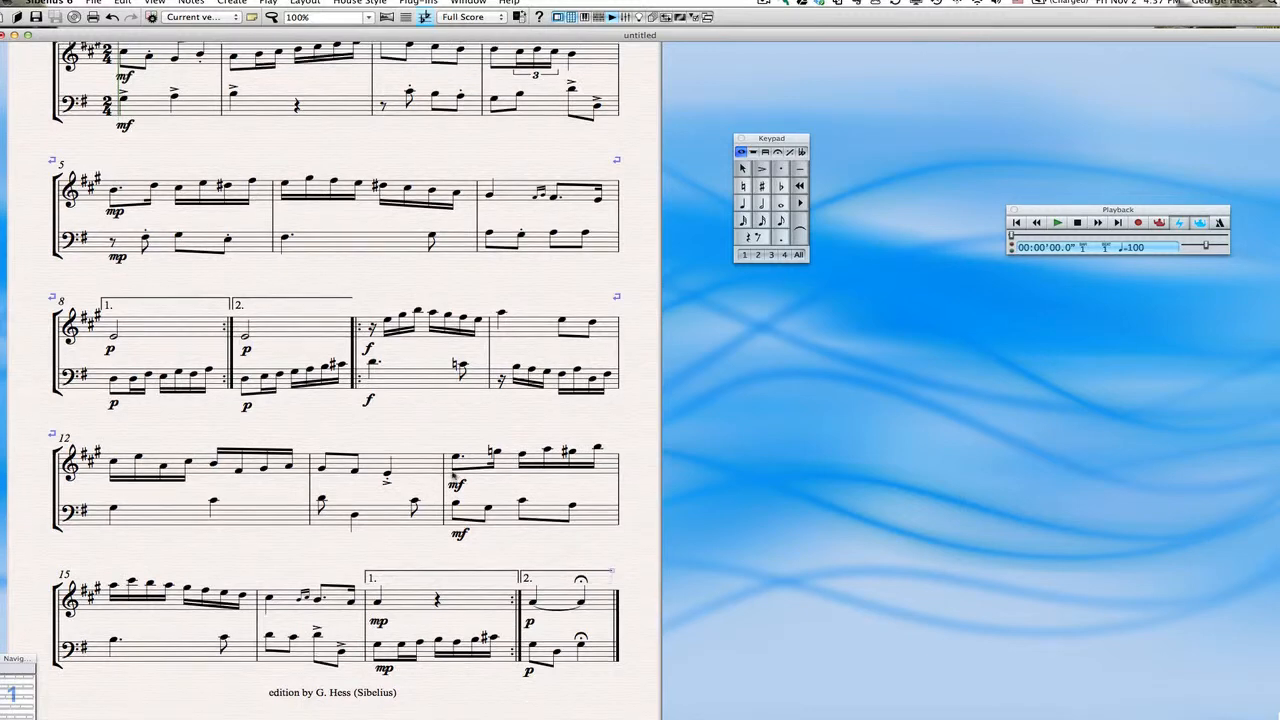
- Add a diminuendo hairpin beneath the clarinet's notes in bar seven, from the first note to the last
scroll(455, 460, "up", 5)
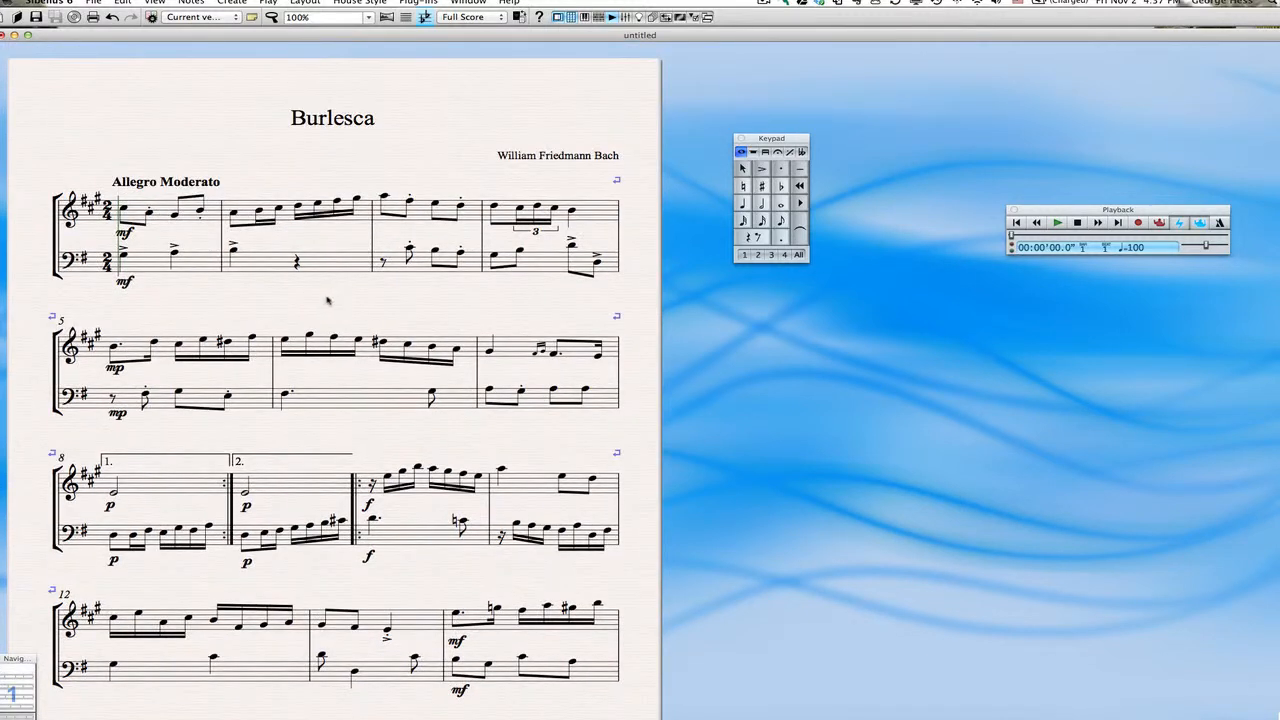
scroll(330, 300, "down", 1)
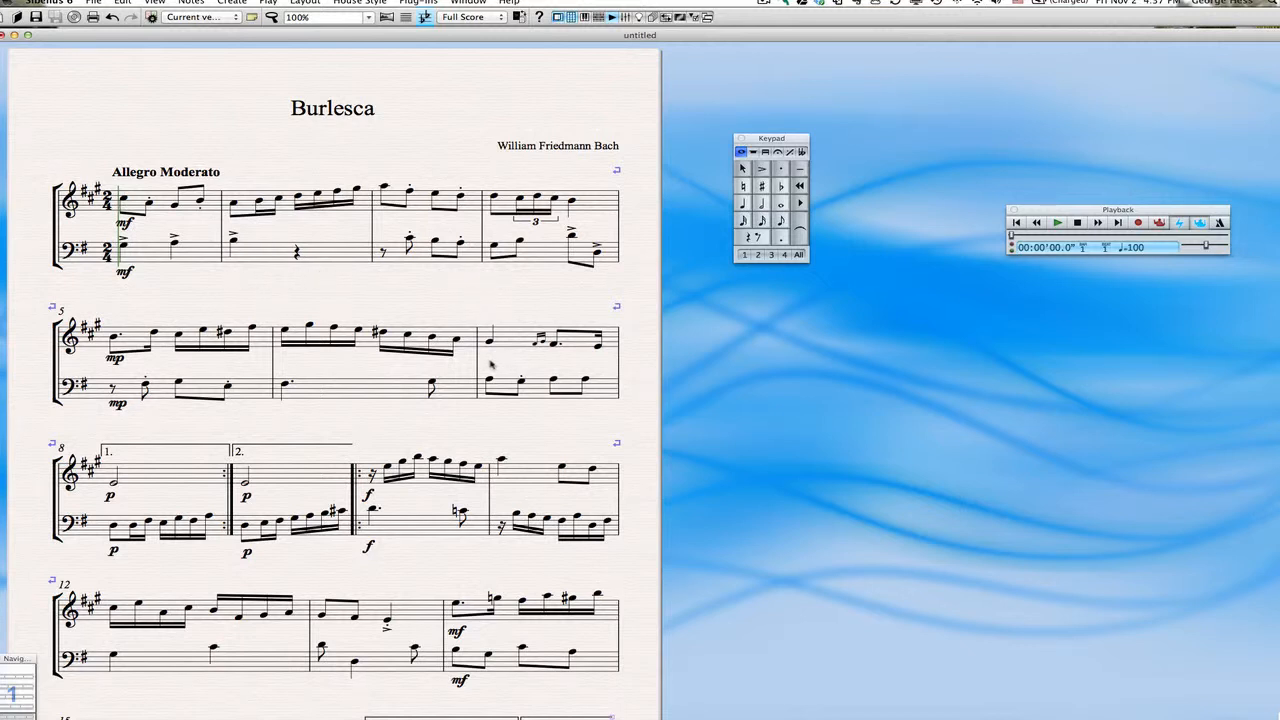
key("h")
left_click(718, 397)
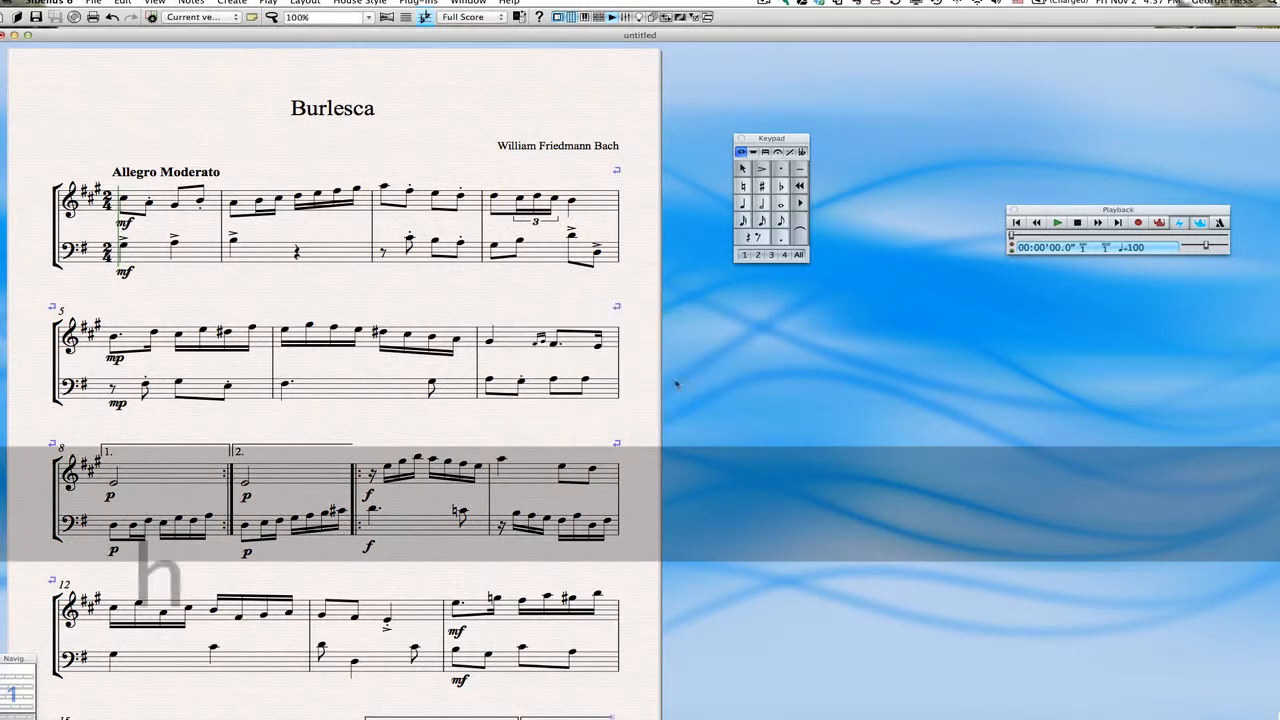
left_click(490, 342)
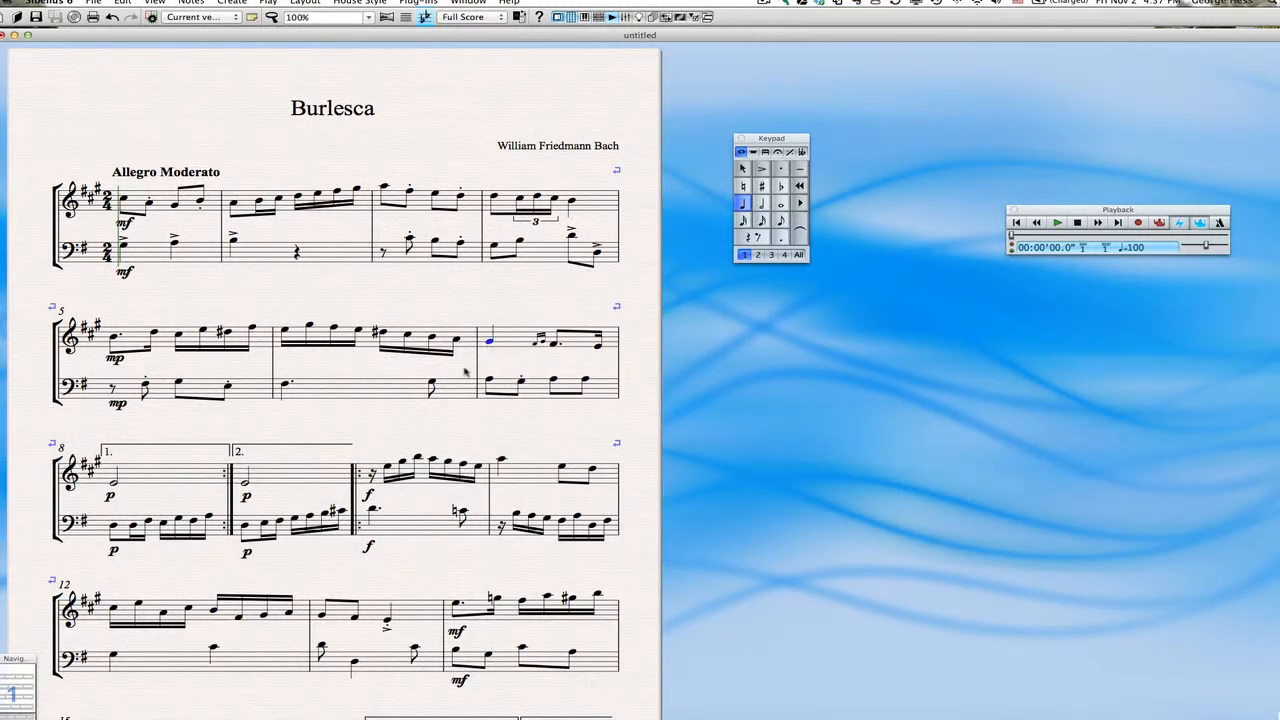
key("h")
key("super+z")
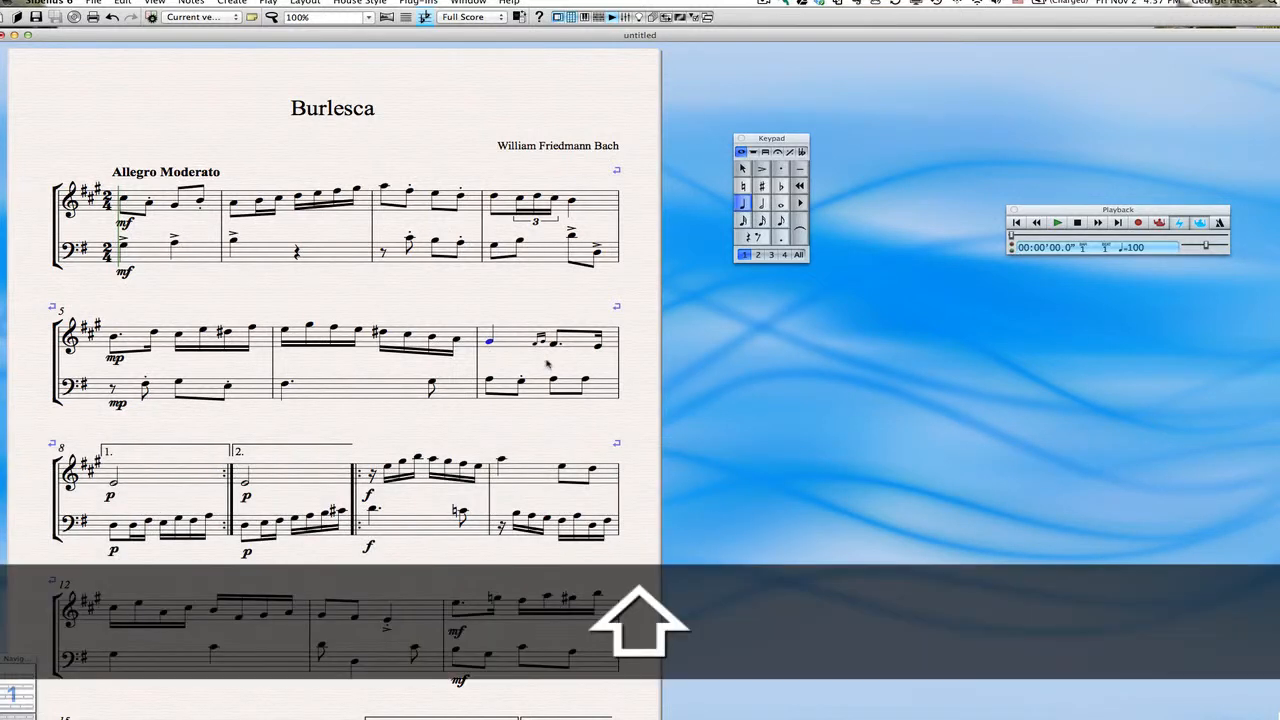
key("shift+h")
left_click_drag(546, 362, 592, 366)
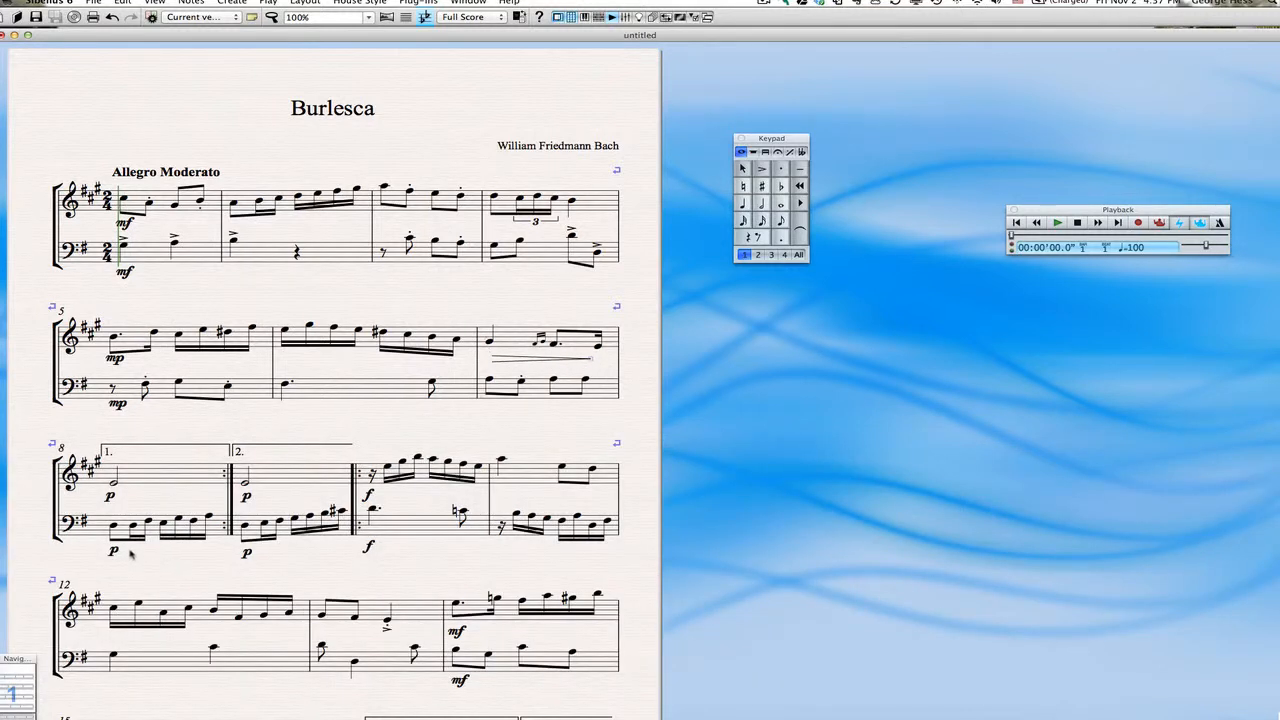
- Add a crescendo hairpin under the bassoon in bar eight, from the second note to the end of the bar
left_click(133, 529)
key("h")
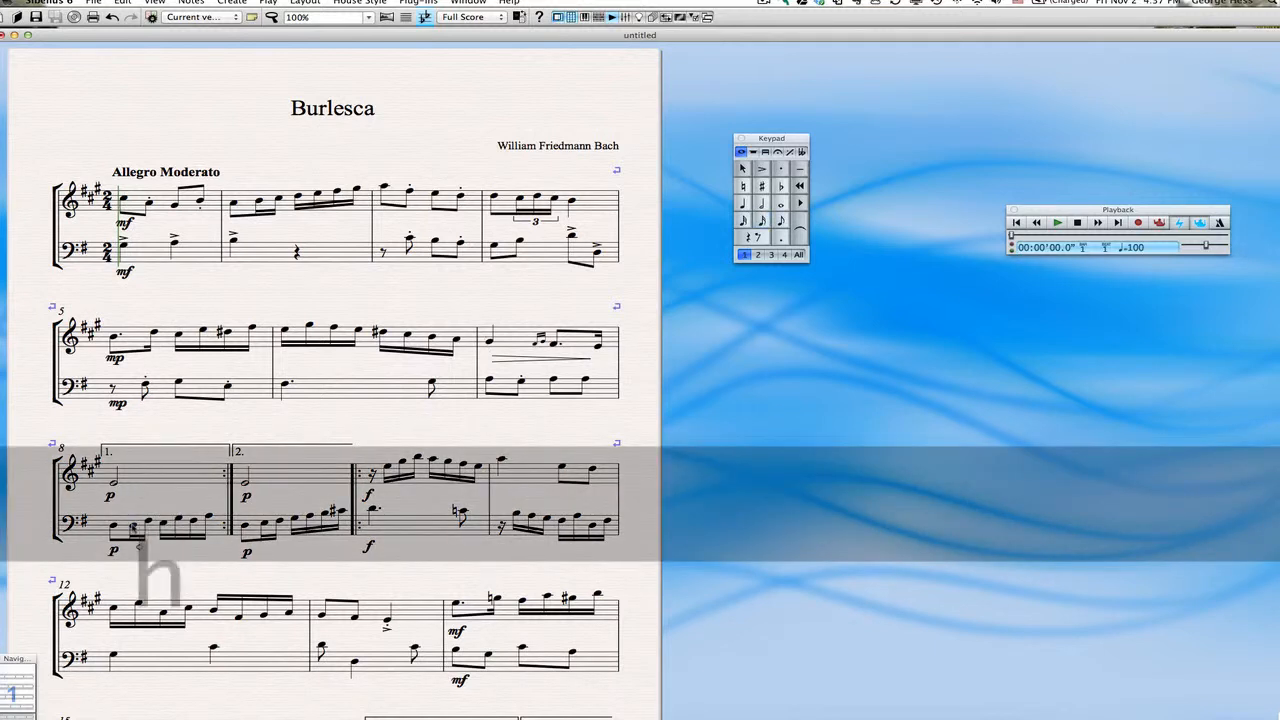
left_click_drag(140, 549, 213, 549)
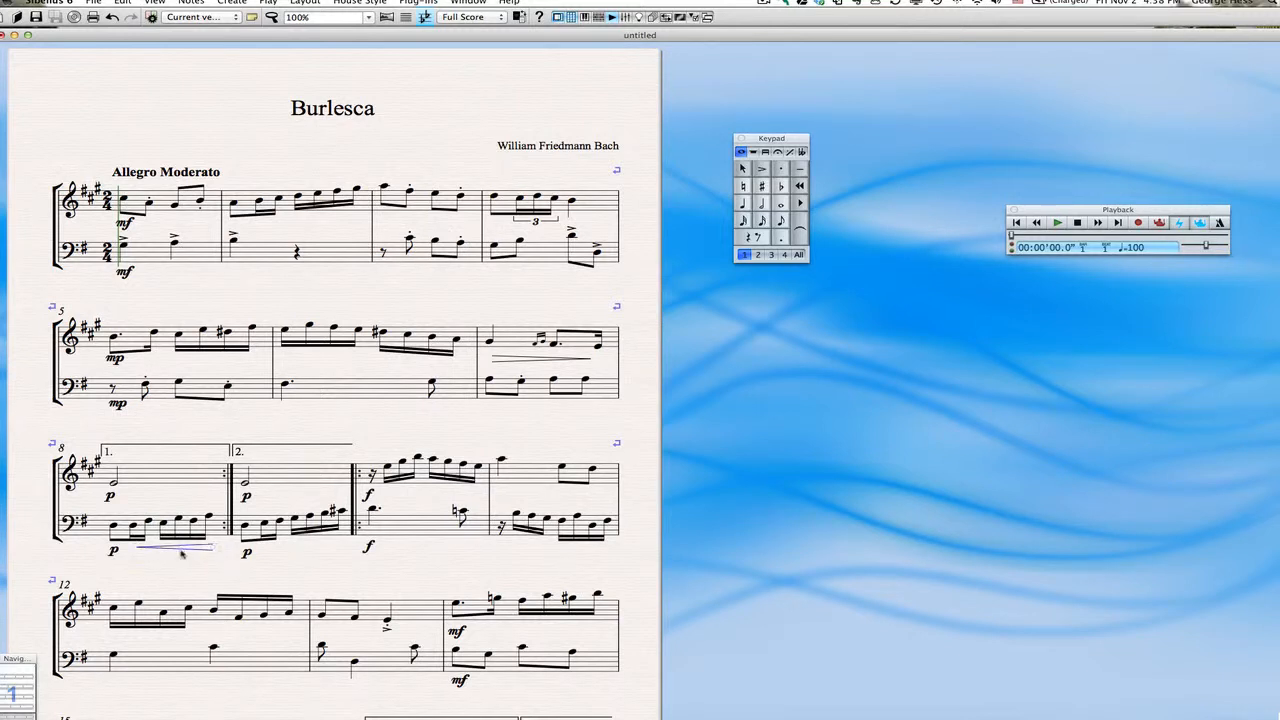
left_click(188, 550)
- Add a crescendo hairpin under the bassoon in bar nine, starting at the second note
left_click(265, 524)
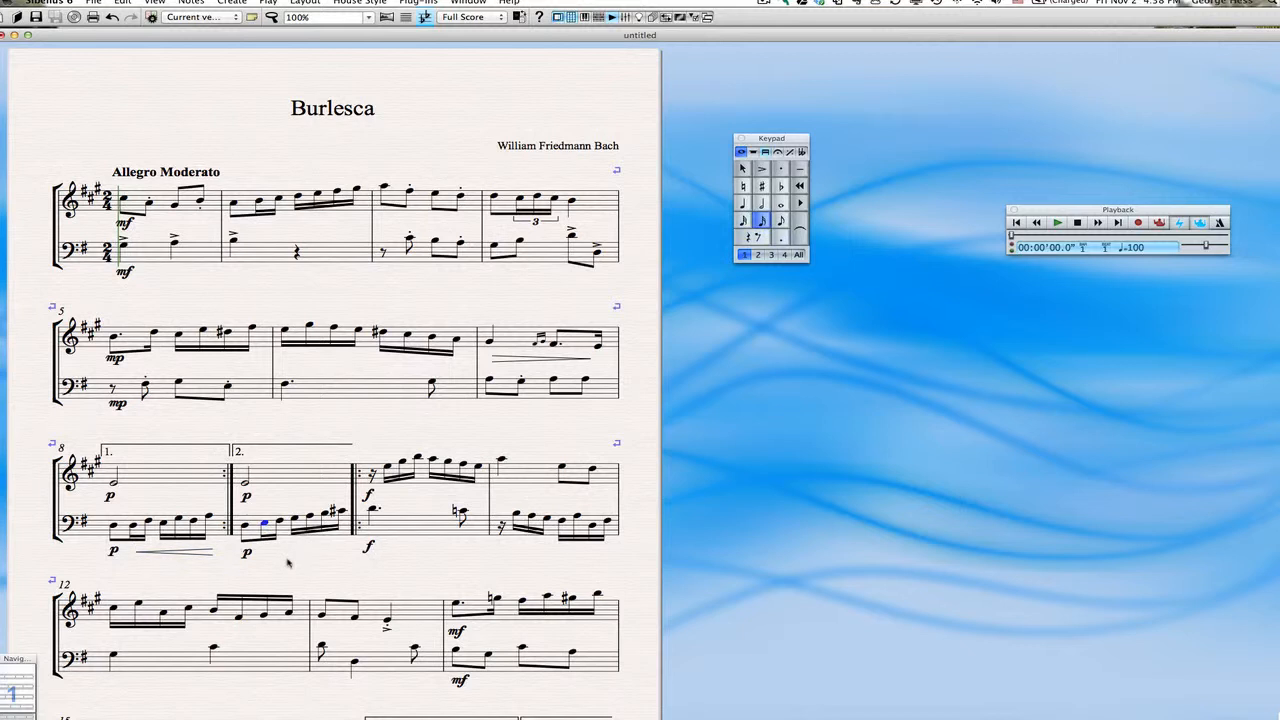
key("h")
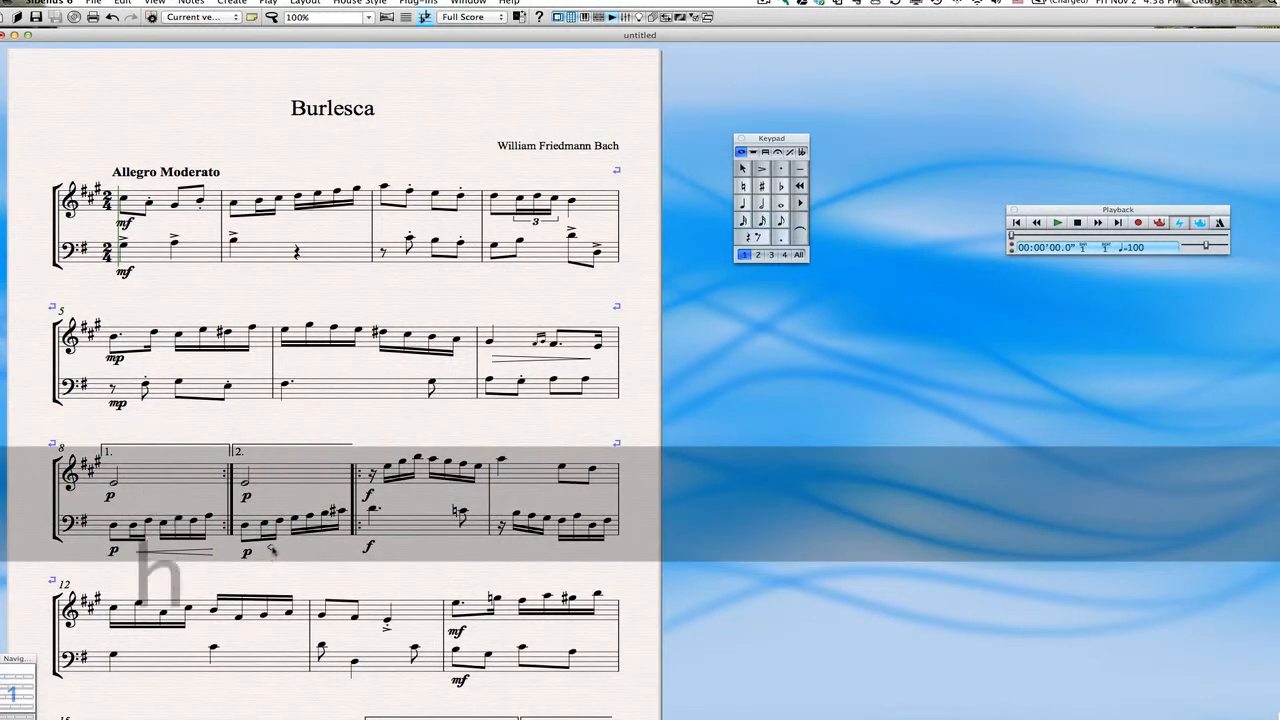
mouse_move(272, 550)
left_mouse_down()
mouse_move(340, 553)
mouse_move(295, 550)
left_mouse_up()
left_click(295, 550)
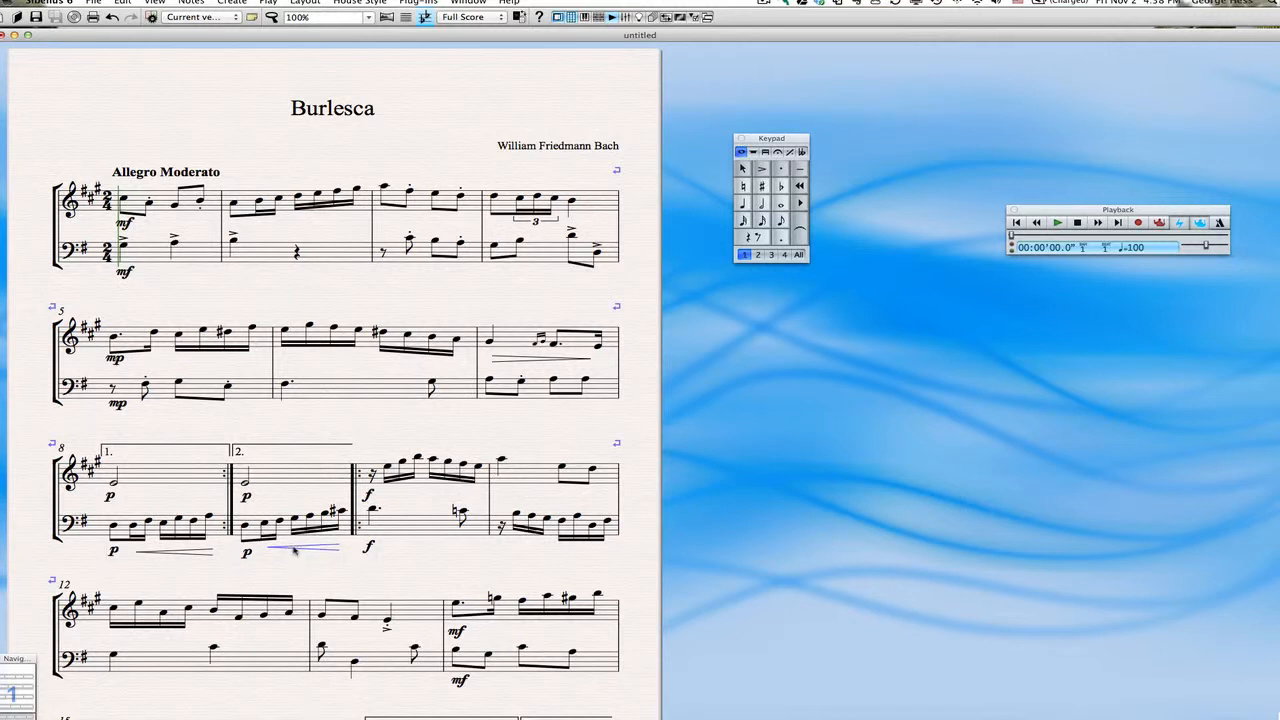
- Add a diminuendo hairpin under the bassoon's notes in bar sixteen, from the first note to the last
scroll(540, 556, "down", 1)
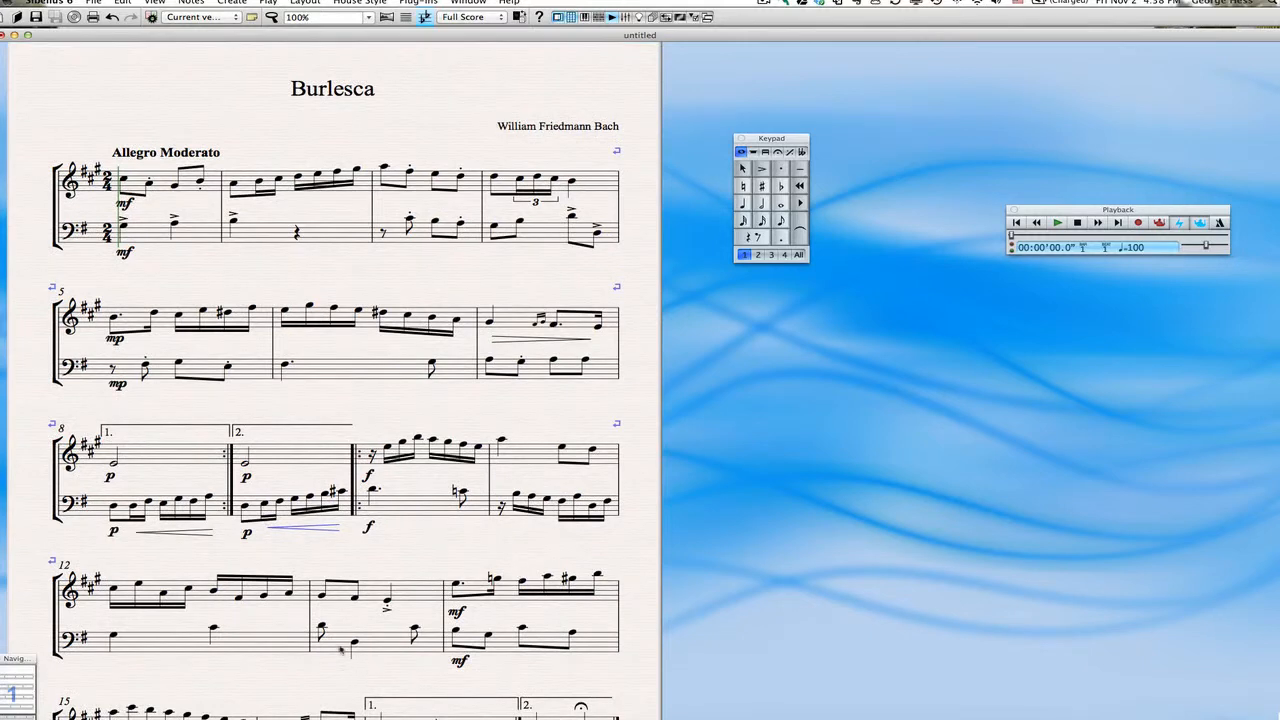
scroll(338, 668, "down", 5)
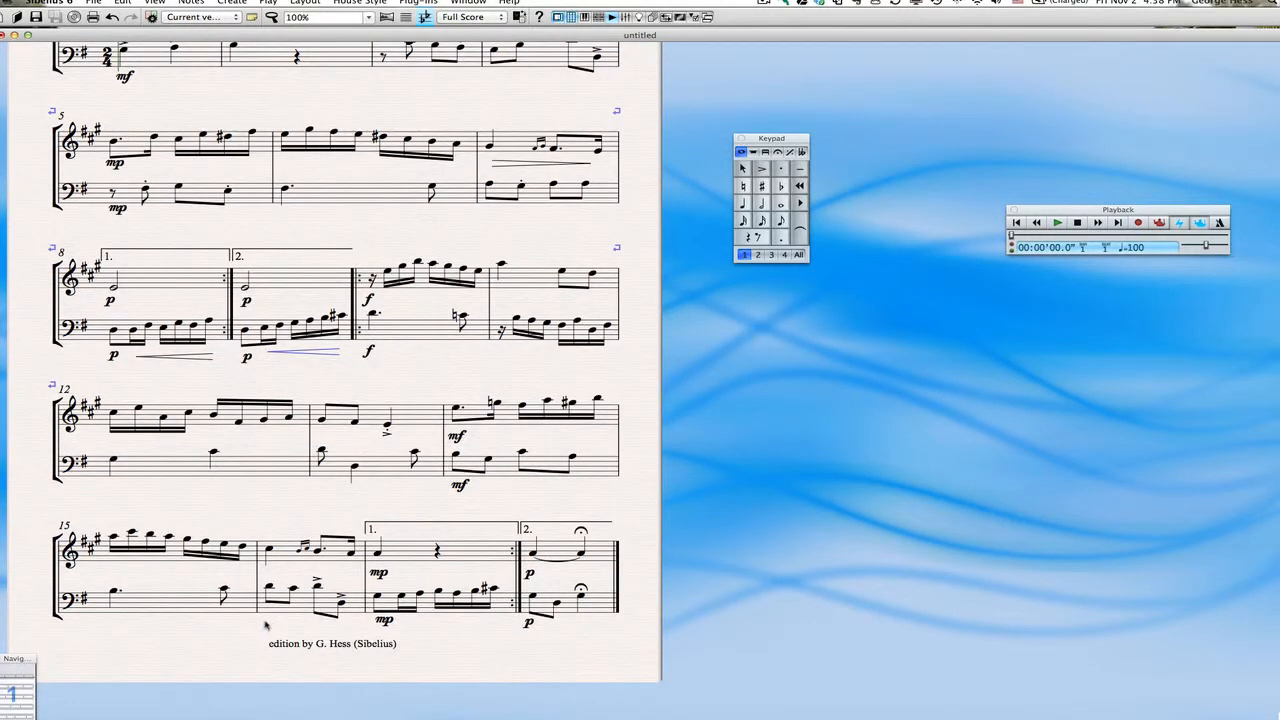
key("shift")
left_click(269, 589)
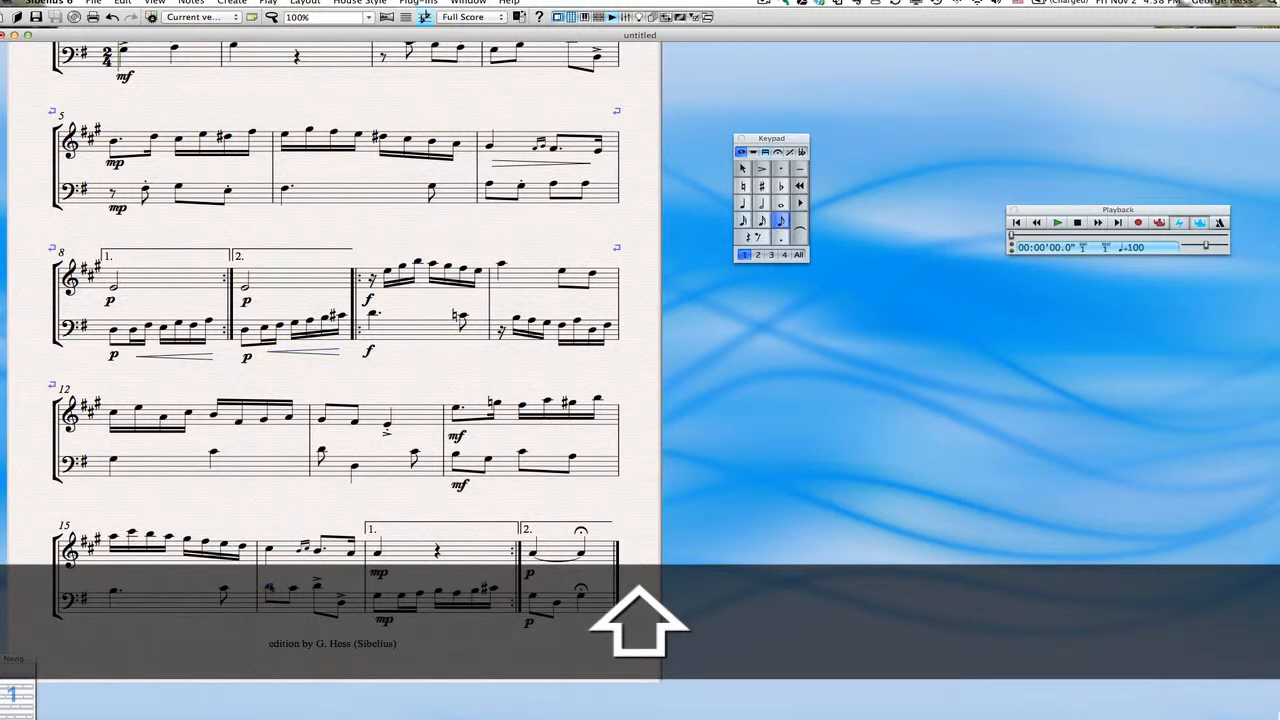
key("shift+h")
left_click_drag(283, 627, 348, 628)
- Add a diminuendo hairpin under all the clarinet's notes in bar sixteen and adjust its right end
left_click(269, 552)
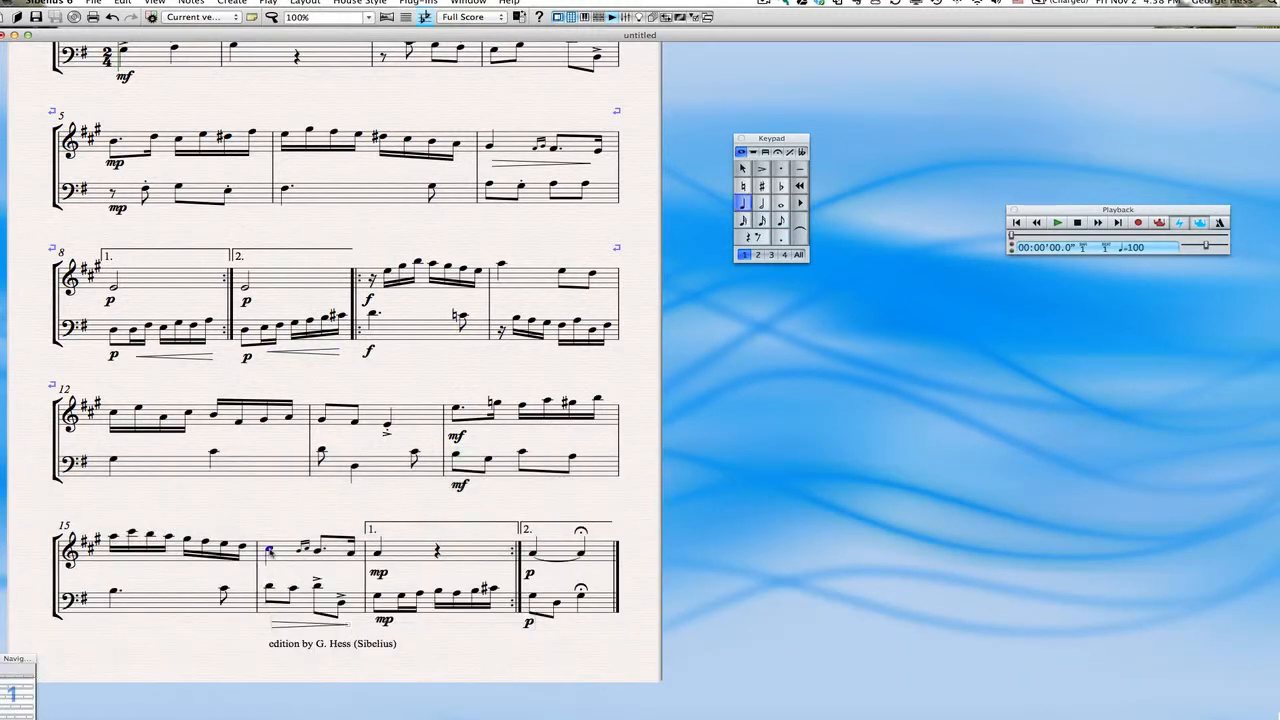
key("shift+h")
left_click(269, 549)
left_click(351, 553, "shift")
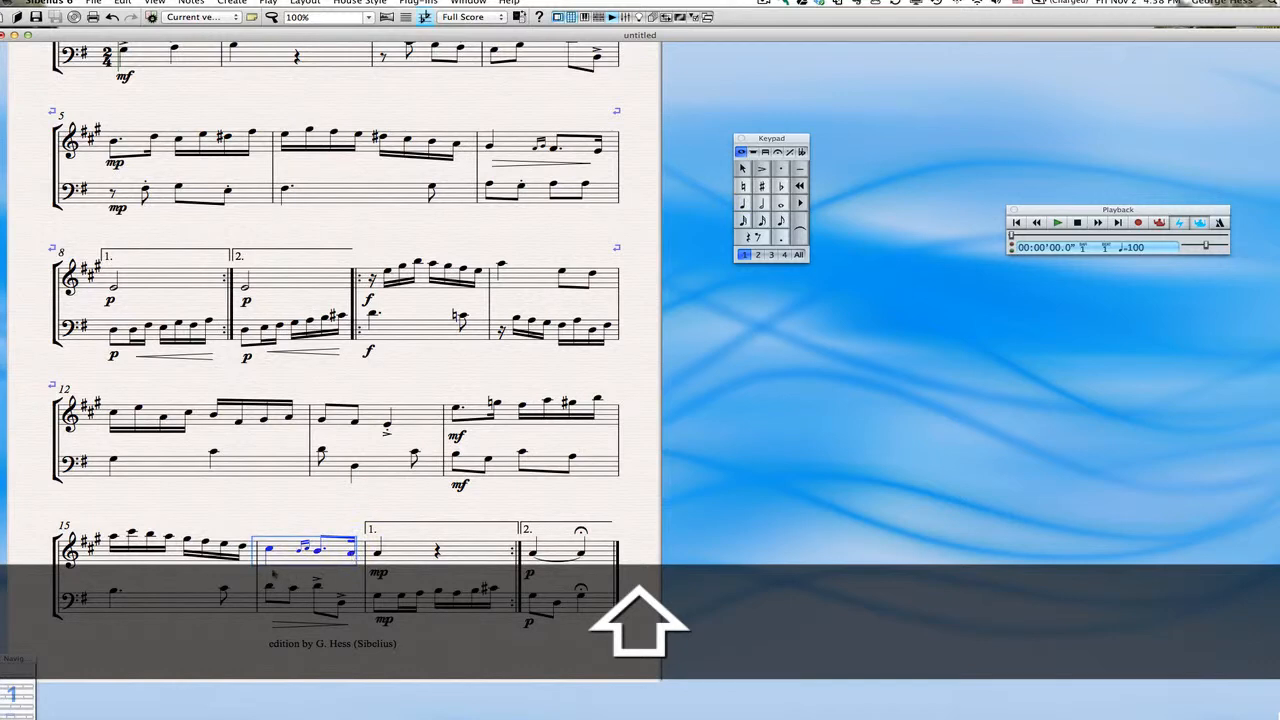
key("shift+h")
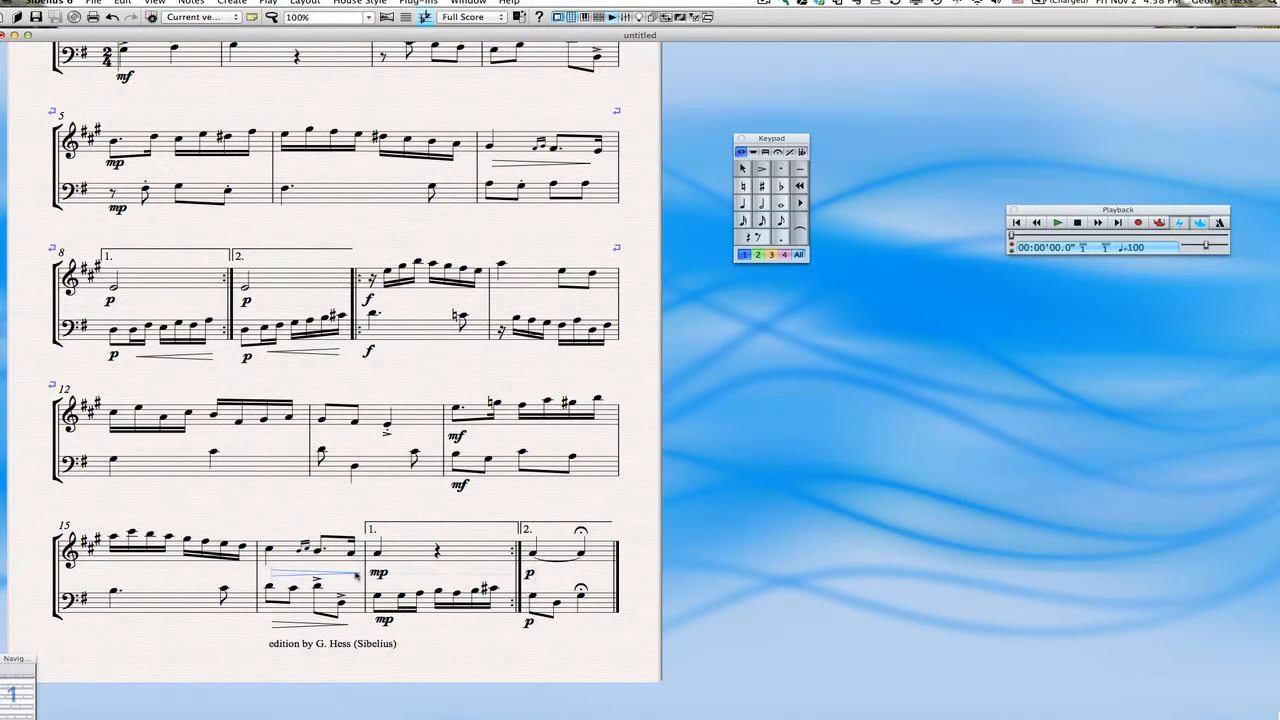
left_click_drag(361, 574, 356, 578)
- Add a crescendo hairpin under the bassoon in bar seventeen, from the second note to the last
left_click(401, 598)
left_click(490, 592, "shift")
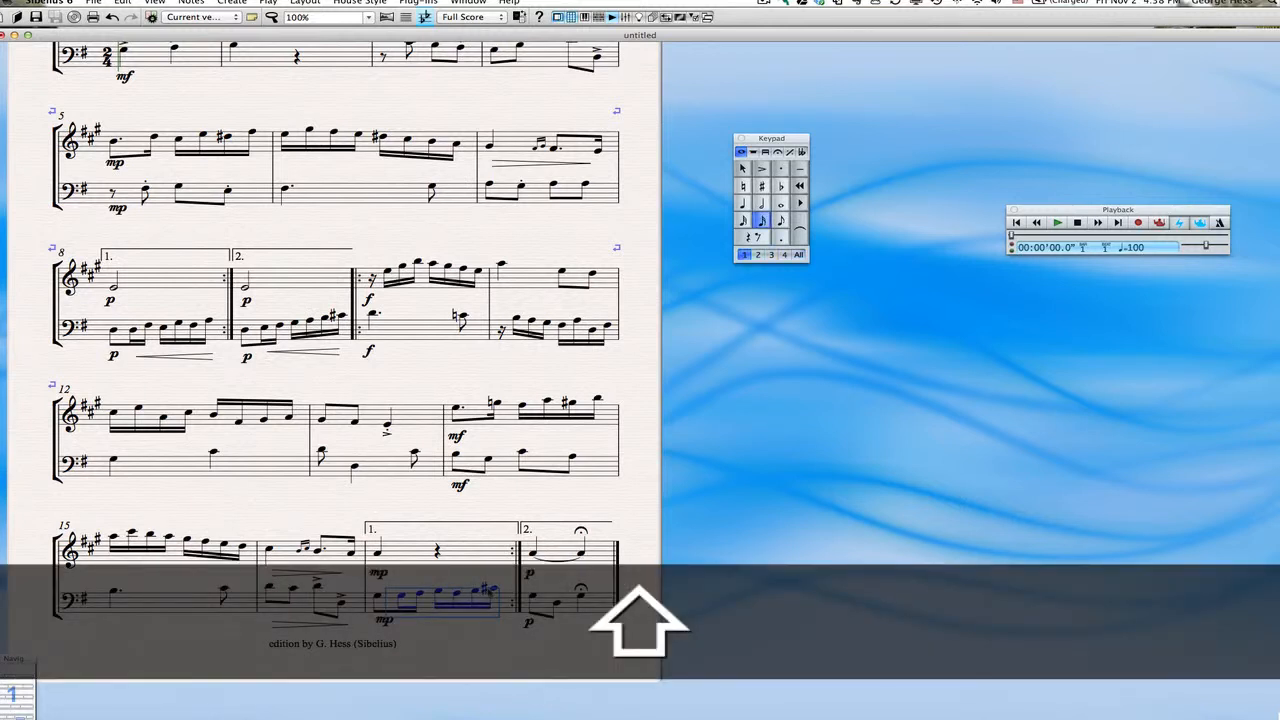
key("shift+h")
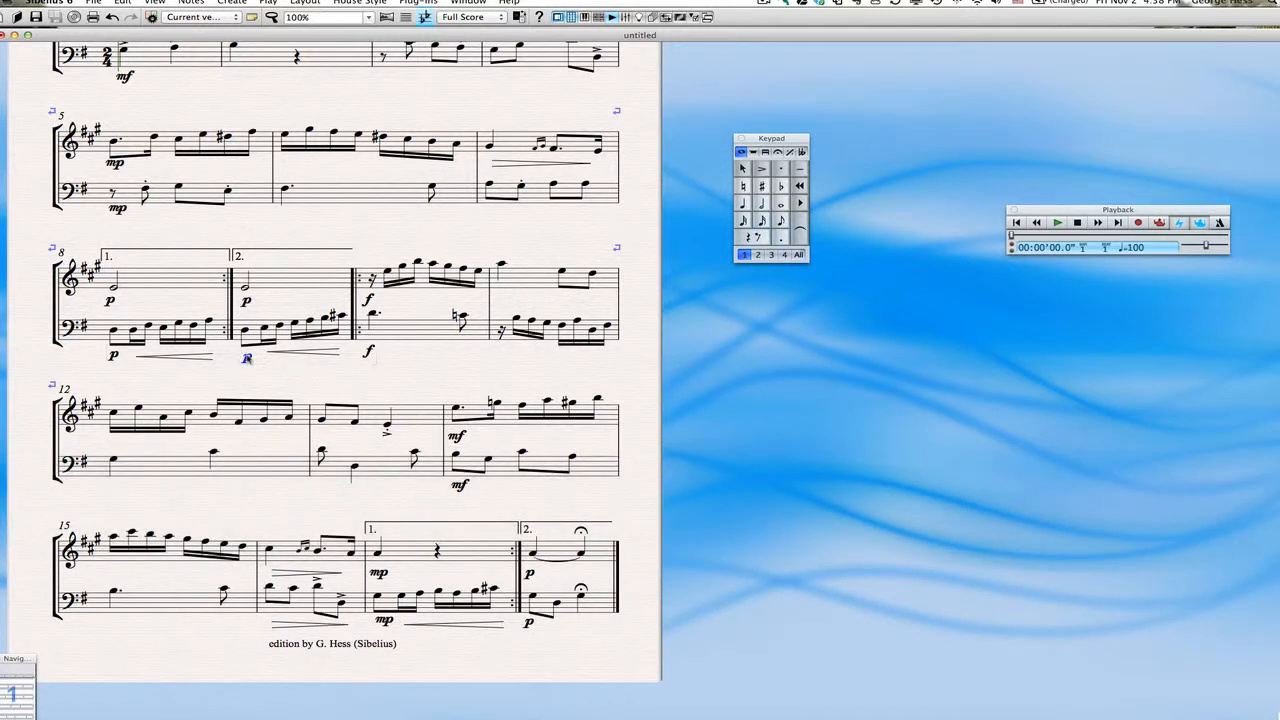
- Nudge the bassoon's p in bar nine up and to the left, and nudge the adjacent crescendo hairpin down
key("Up")
key("Up")
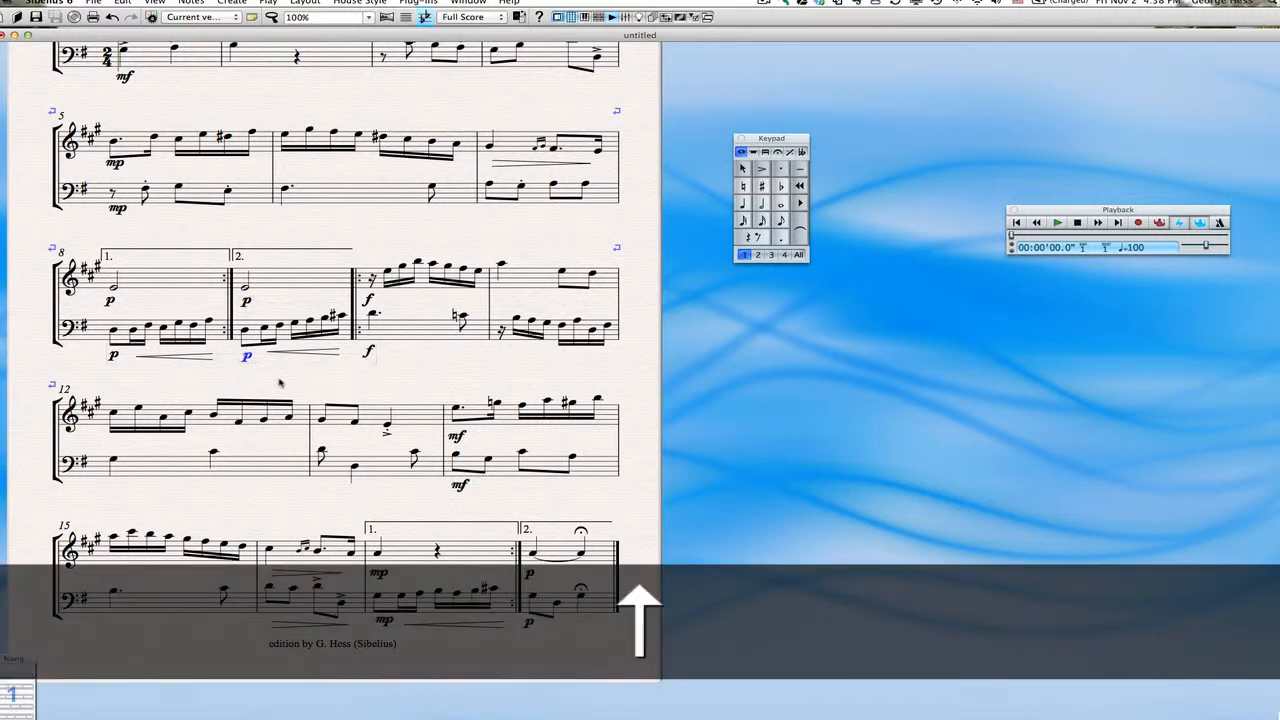
key("Left")
left_click(283, 355)
key("Down")
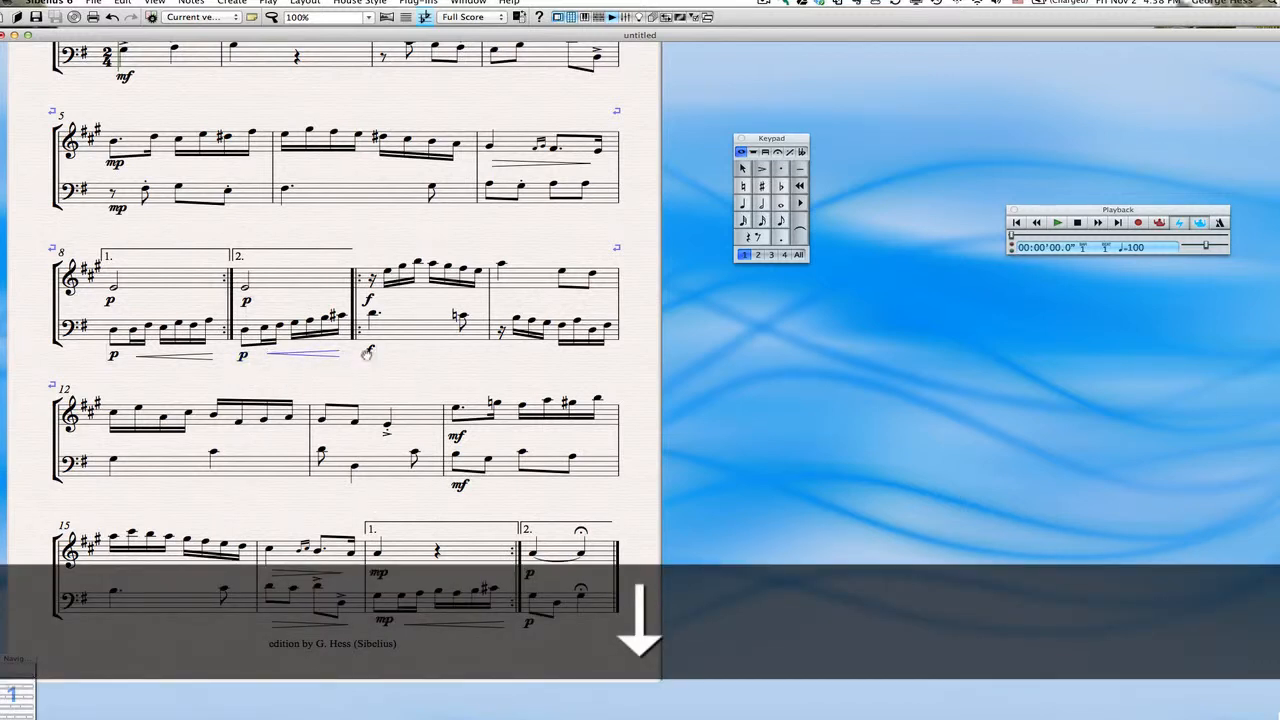
- Nudge the bassoon's f in bar ten down
left_click(369, 352)
key("Down")
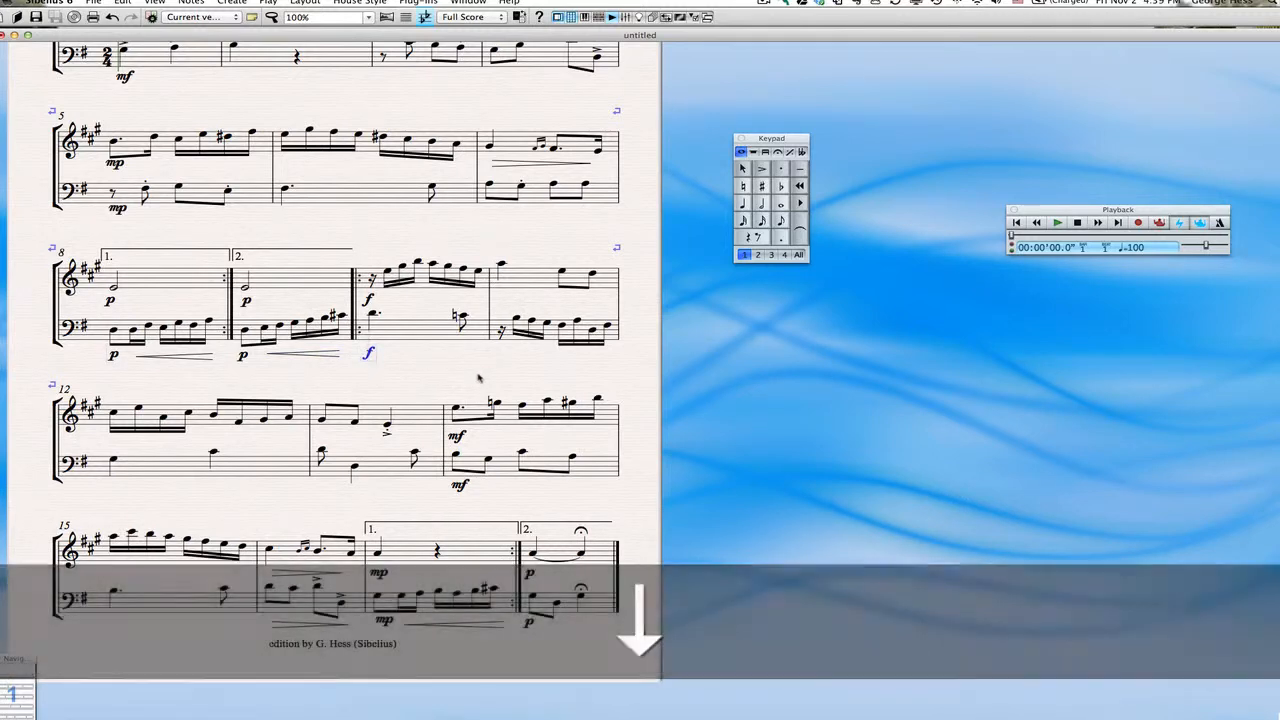
- Slur the clarinet from bar two's second note to bar three's first note, and from bar four's first triplet note to its last note
scroll(482, 378, "up", 4)
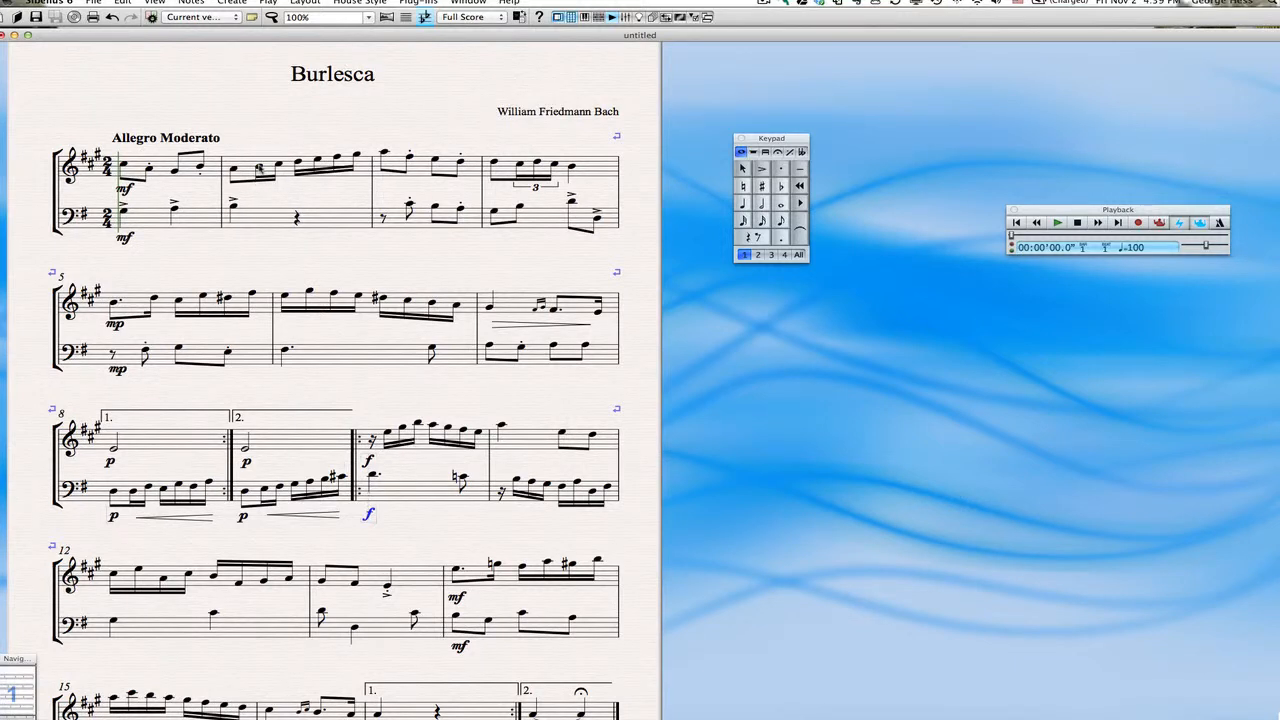
left_click(259, 169)
left_click(383, 155, "shift")
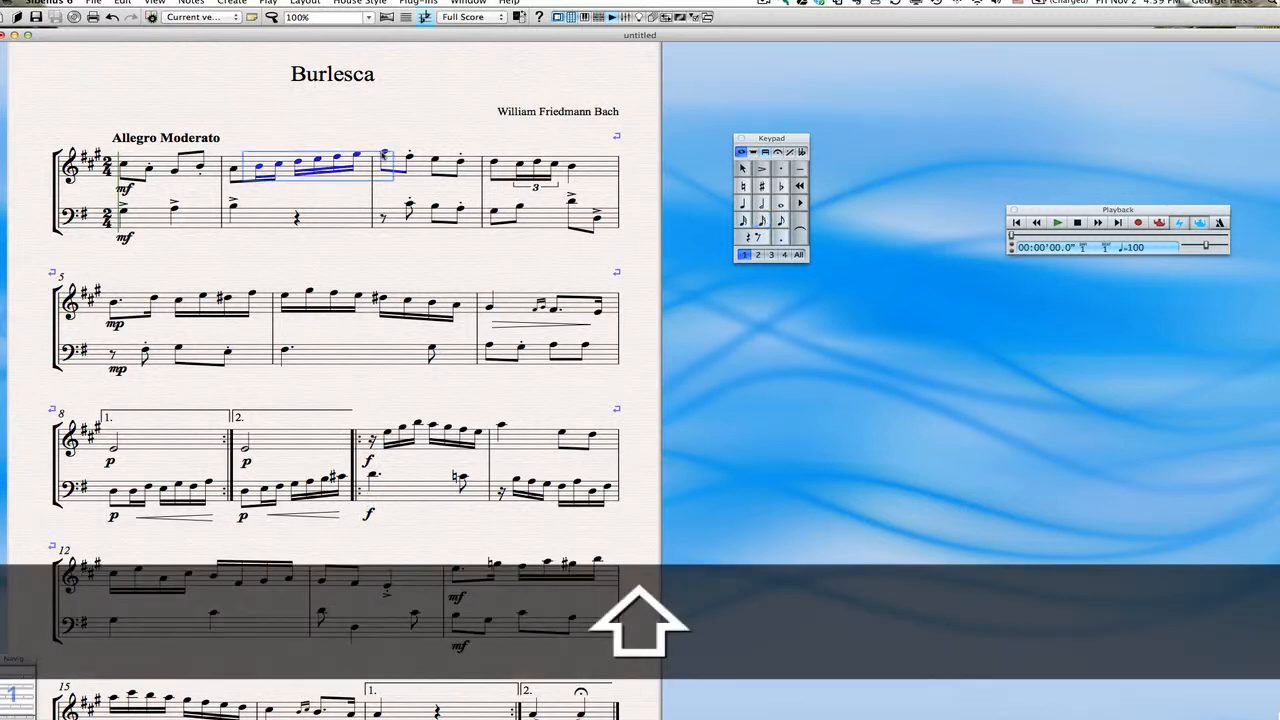
key("s")
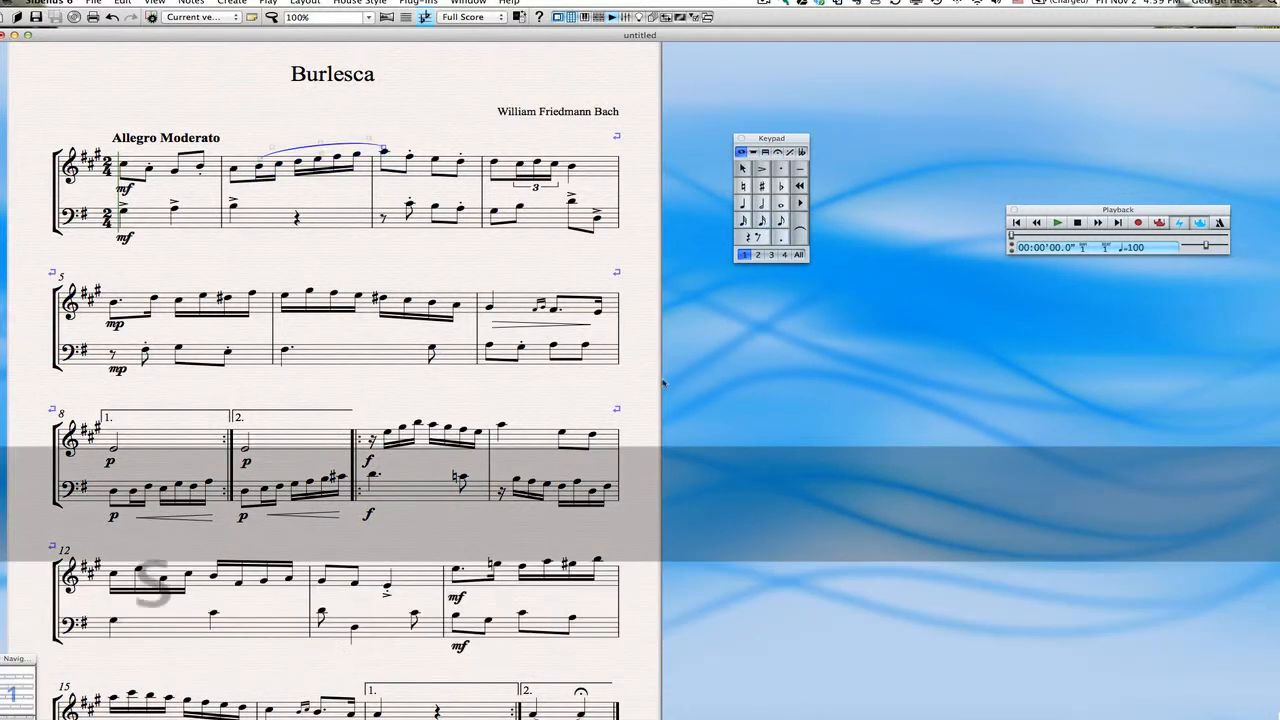
left_click(520, 168)
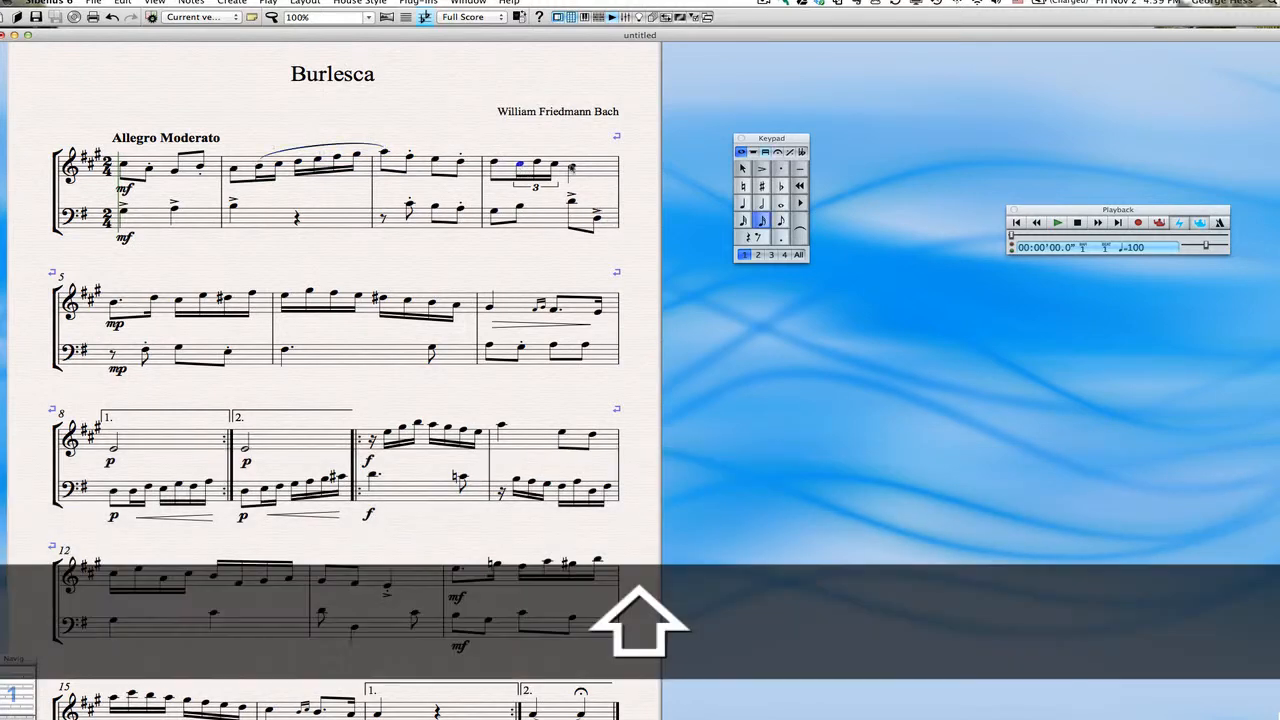
left_click(572, 168, "shift")
key("s")
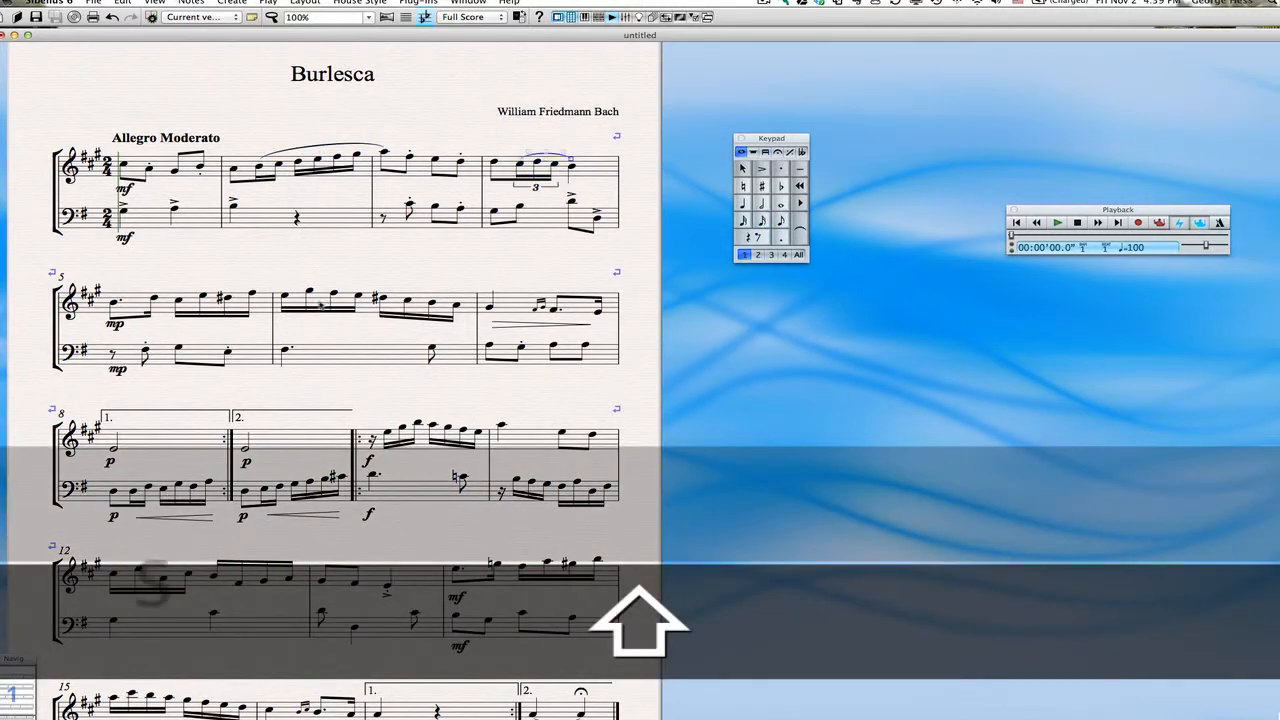
- Slur the clarinet's last four notes in bar five in two pairs
left_click(178, 301)
left_click(203, 298, "shift")
key("s")
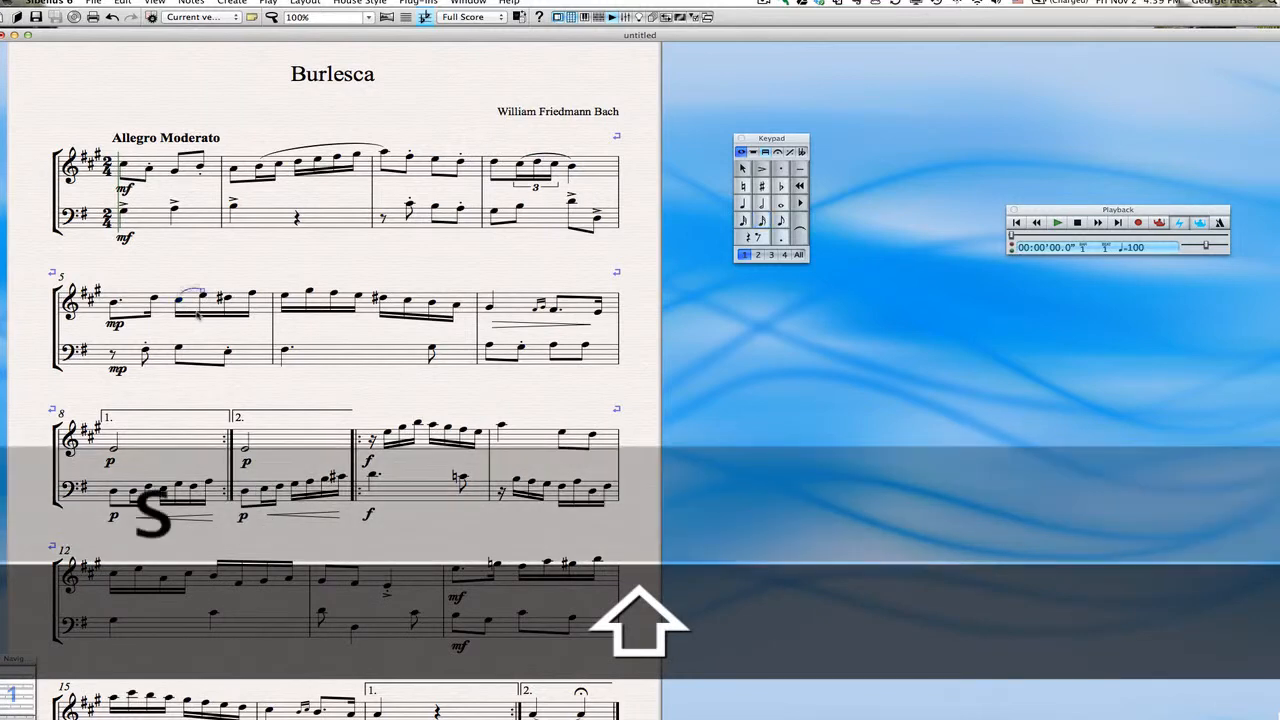
left_click(230, 300)
key("s")
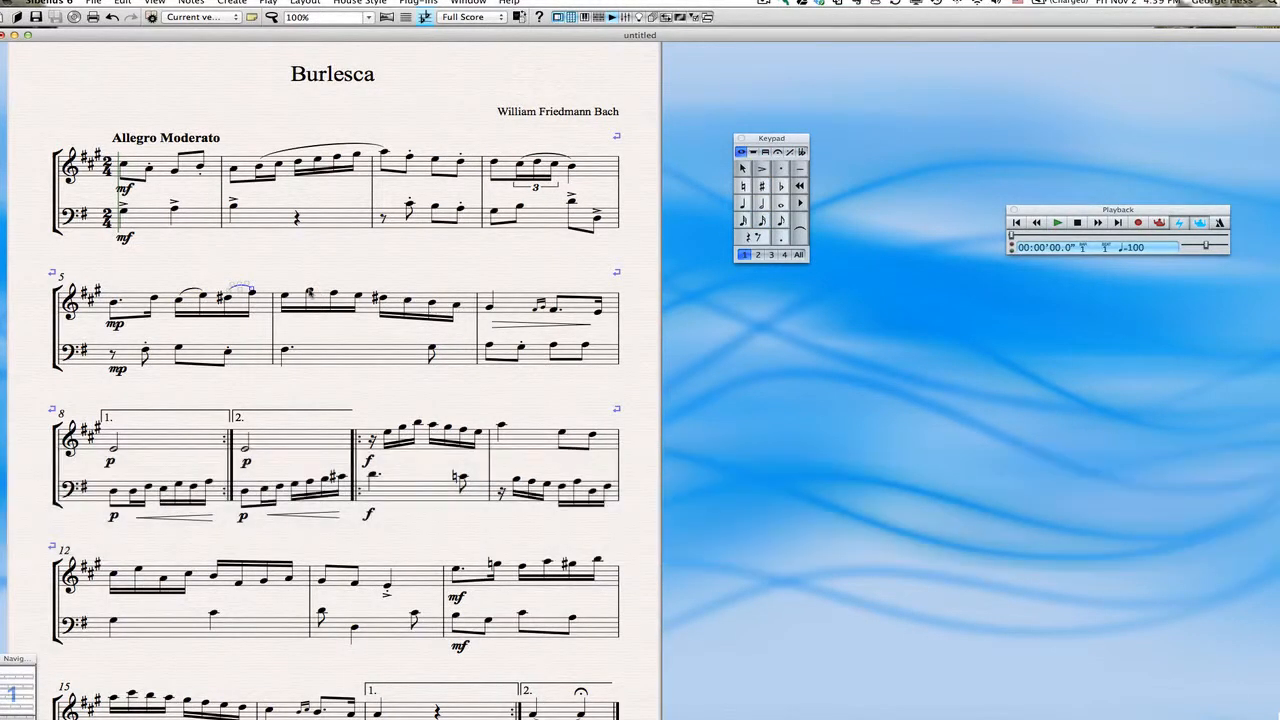
- Add a clarinet slur from the second note of bar six to the first note of bar seven
left_click(310, 292)
left_click(490, 310, "shift")
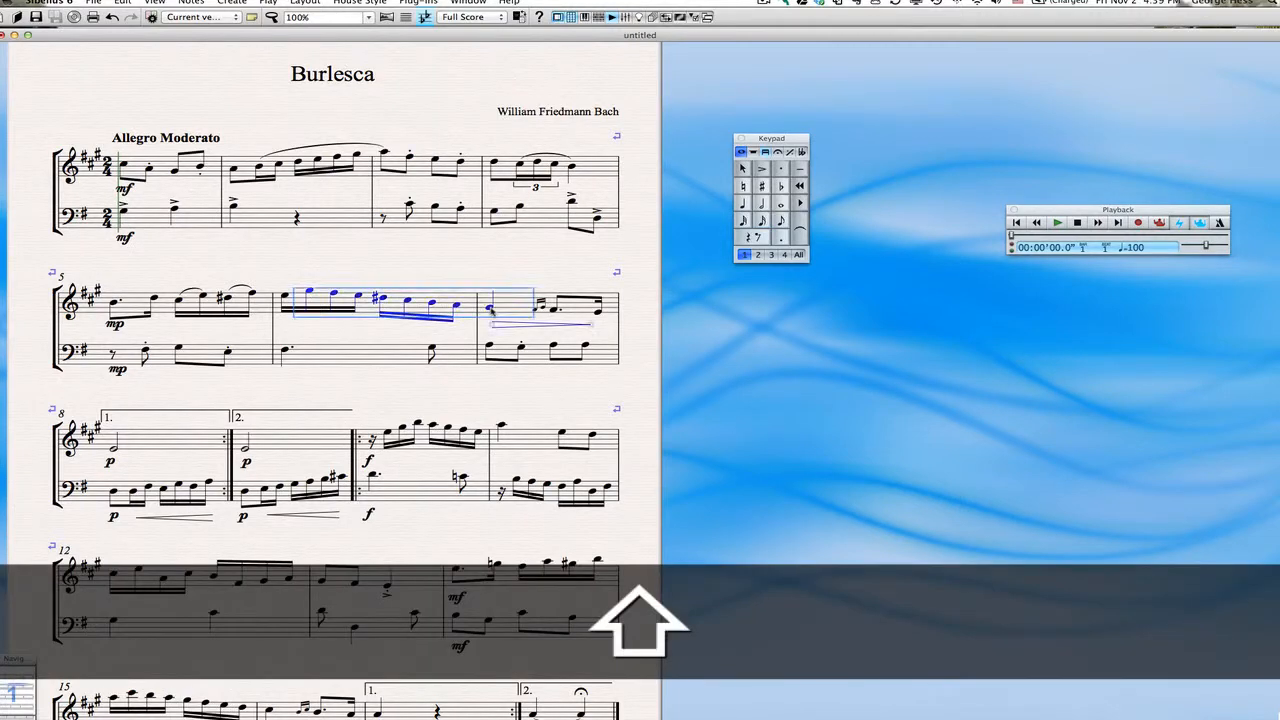
key("s")
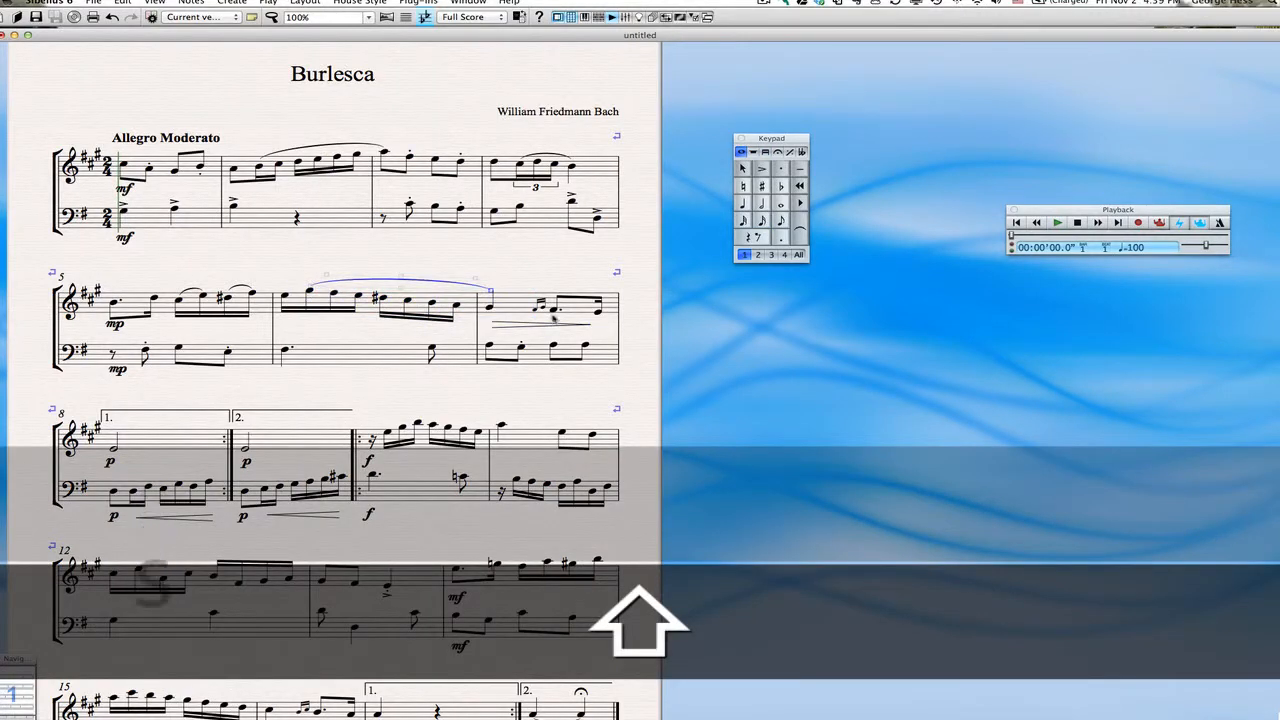
- Try to slur the selected grace notes and the following dotted note in the clarinet's bar seven, and undo the slur
left_click(535, 312)
left_click(554, 312, "shift")
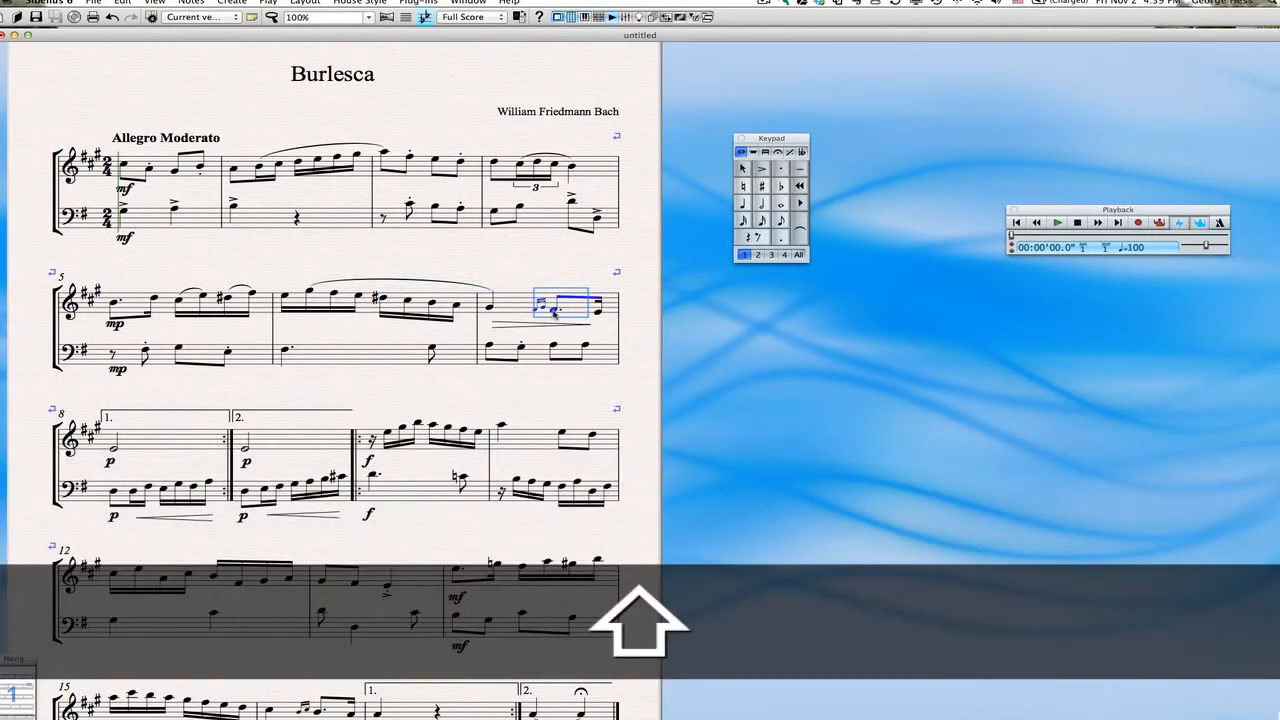
key("s")
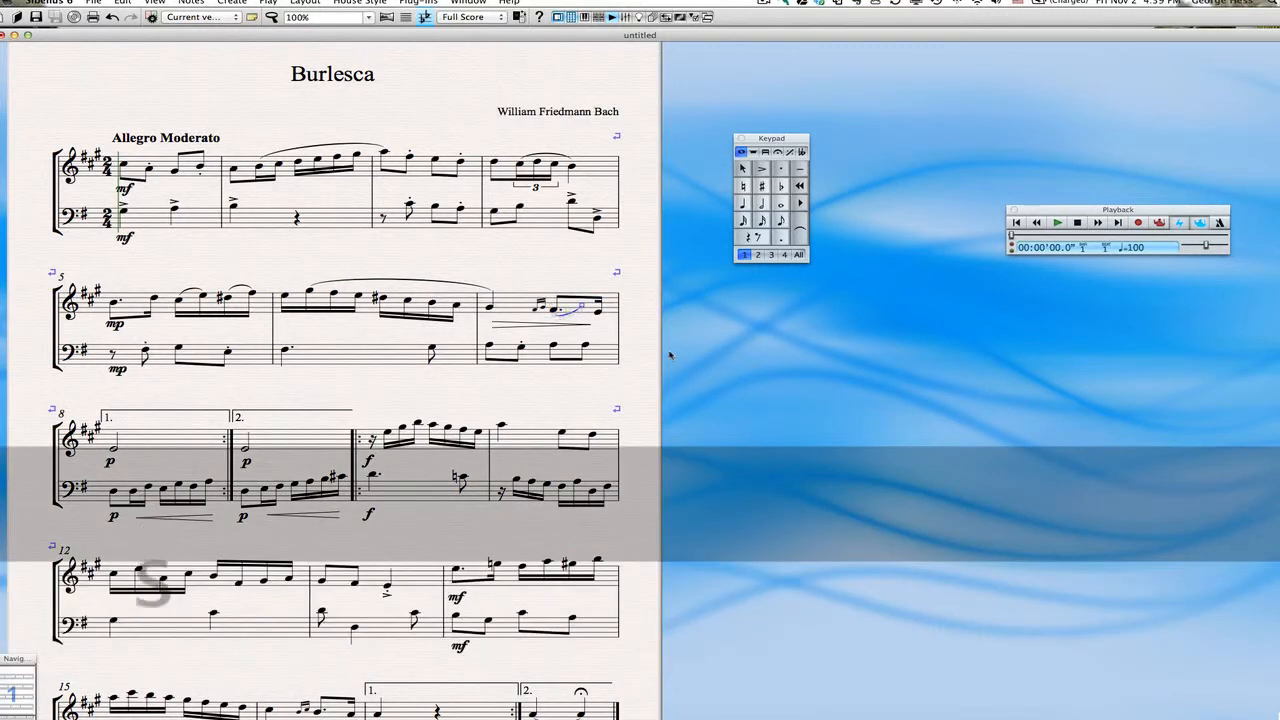
key("super+z")
- Slur the clarinet's grace notes to the dotted note in bar seven, and slur the bassoon from bar nine's second note to bar ten's first
left_click(538, 313)
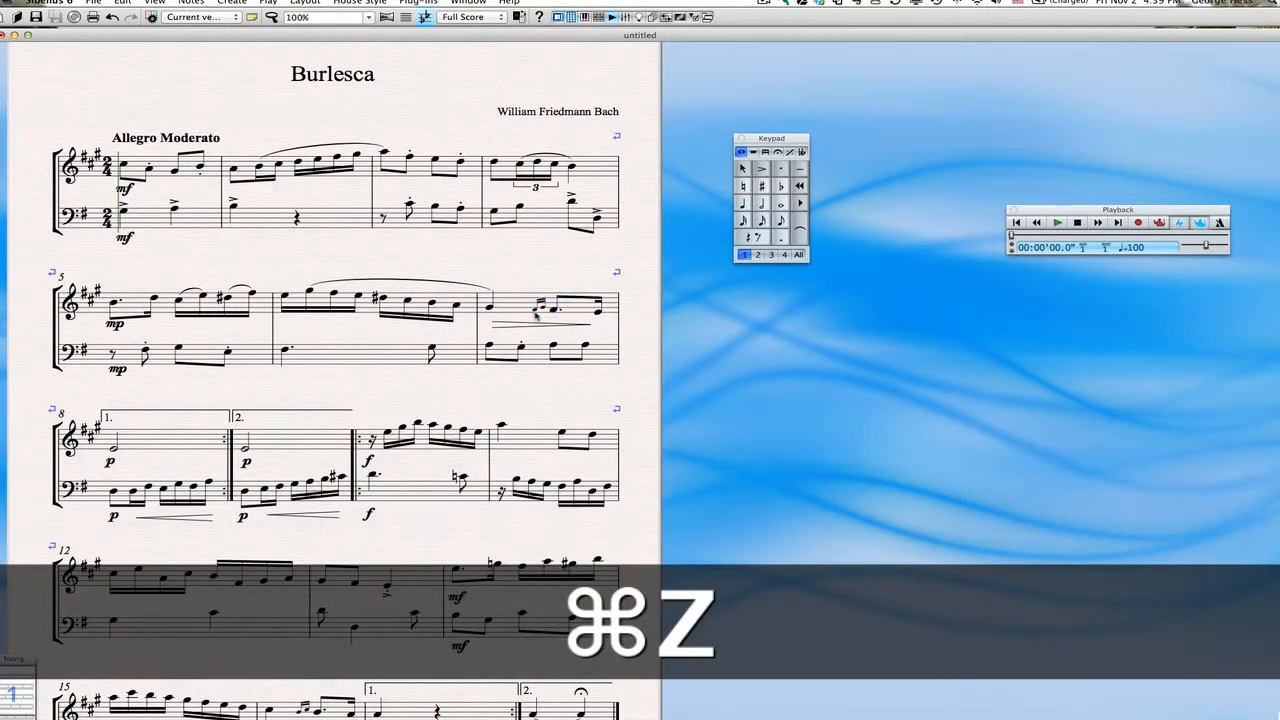
key("s")
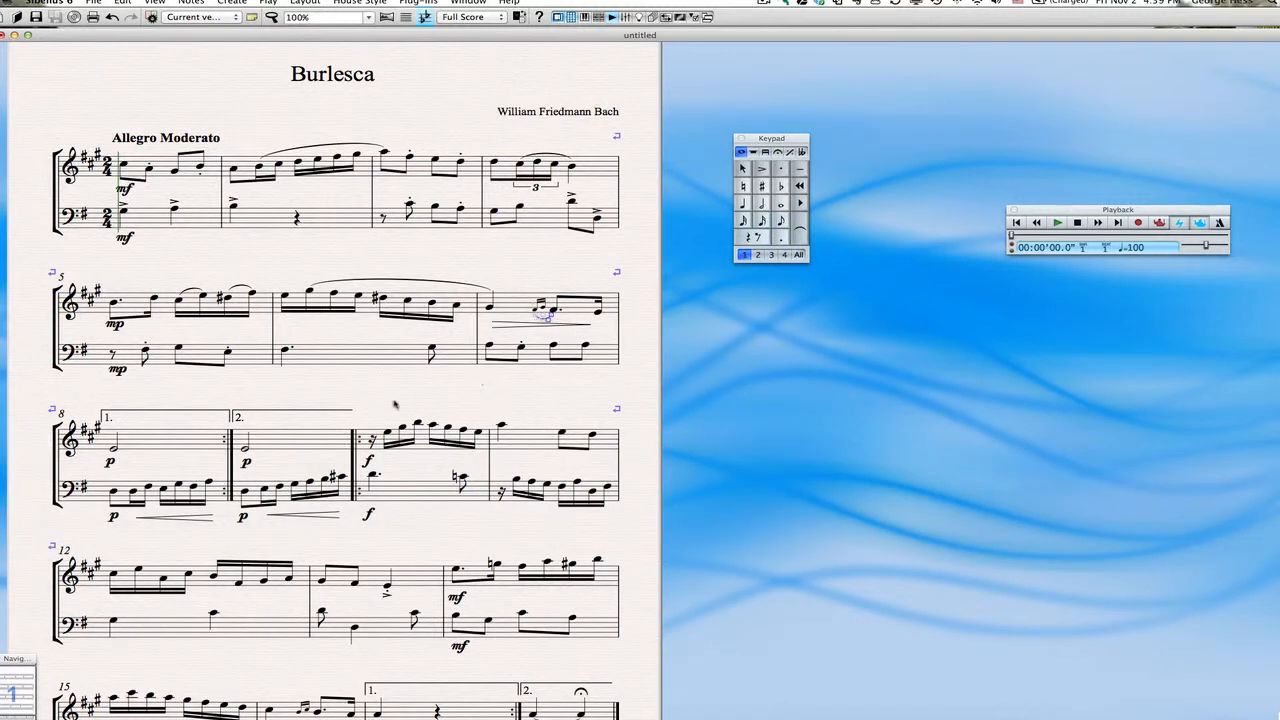
left_click(266, 491)
left_click(338, 478, "shift")
left_click(371, 477, "shift")
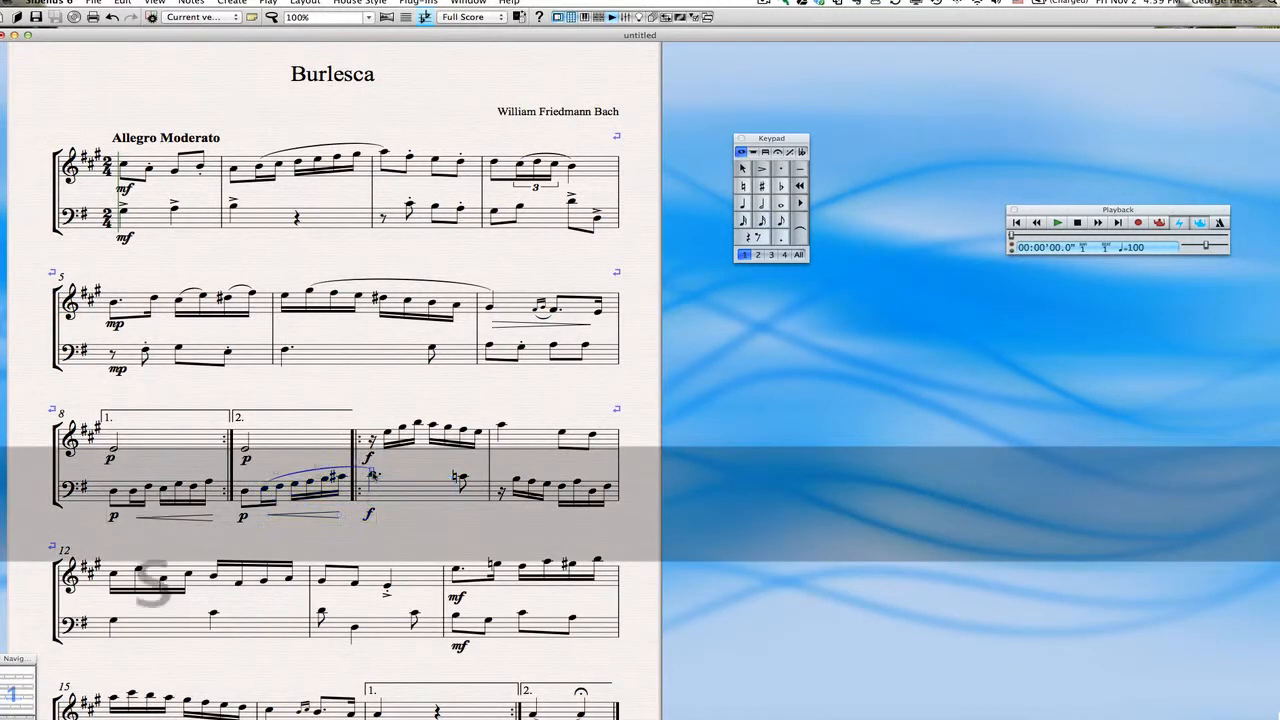
left_click(409, 486)
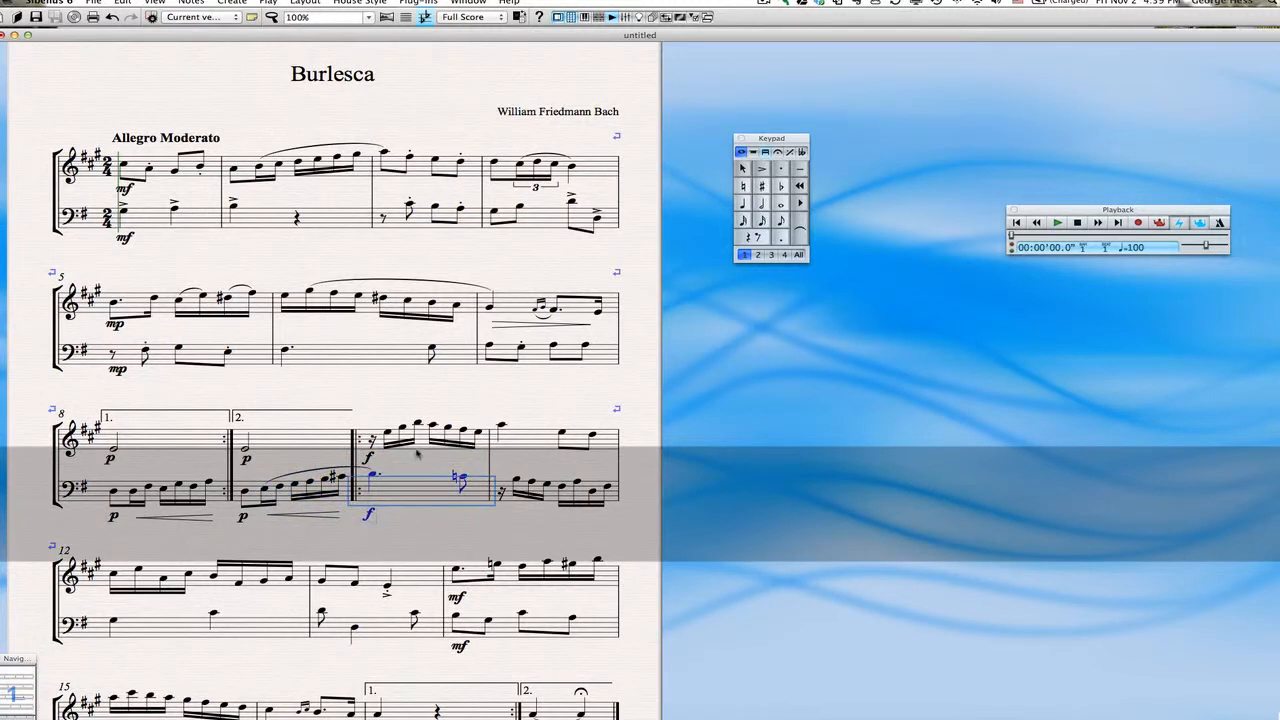
- Add a slur over the clarinet's last four notes in bar ten
left_click(433, 425)
left_click(482, 438, "shift")
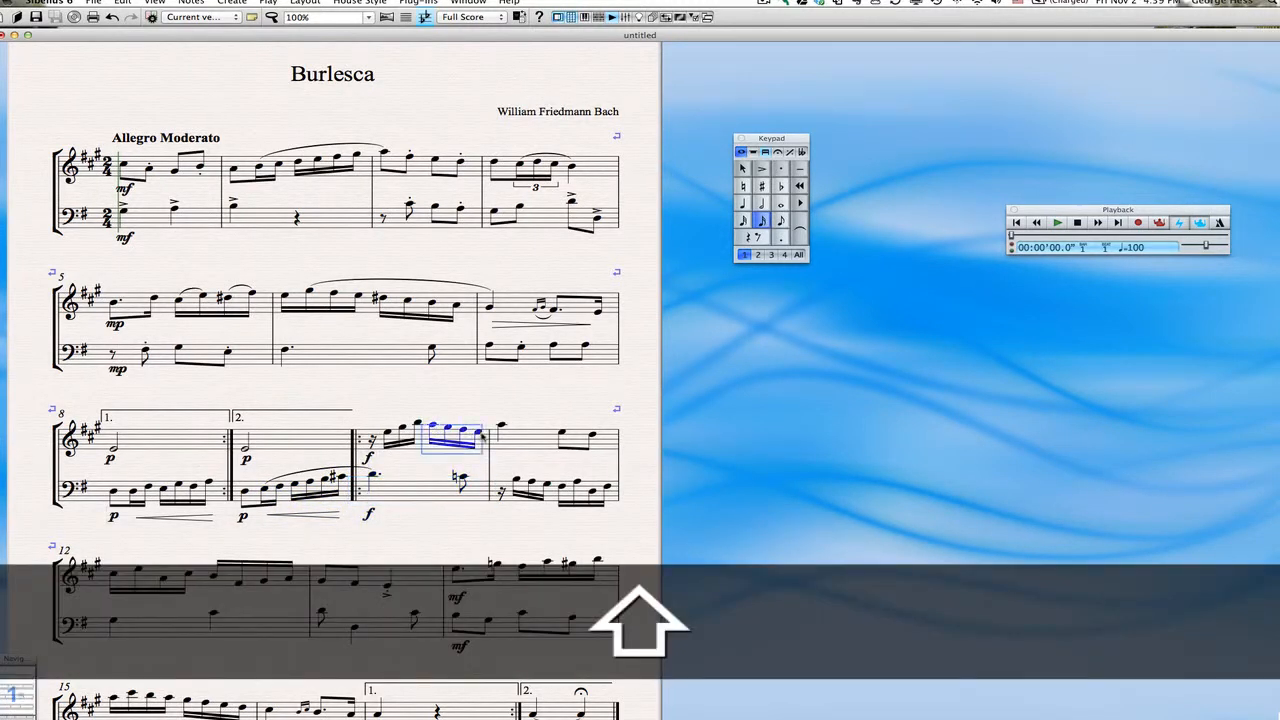
key("s")
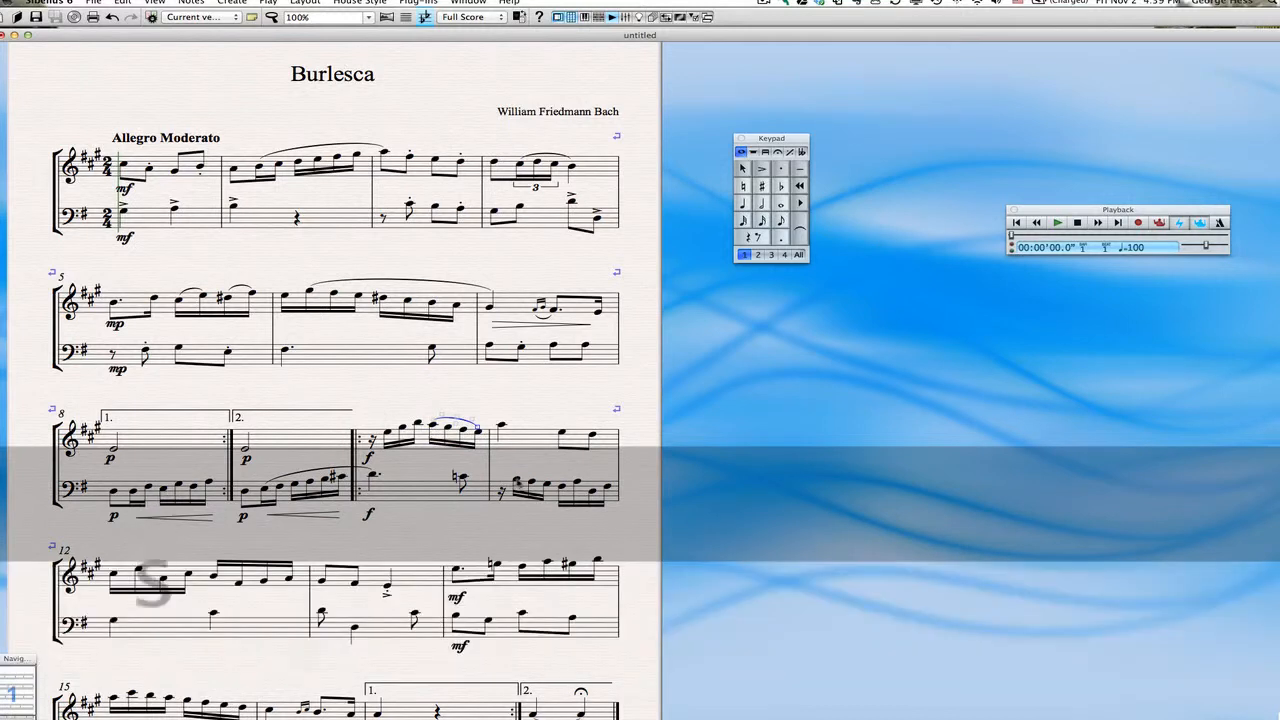
- Slur the bassoon's last four notes in bar eleven in two pairs
left_click(563, 488)
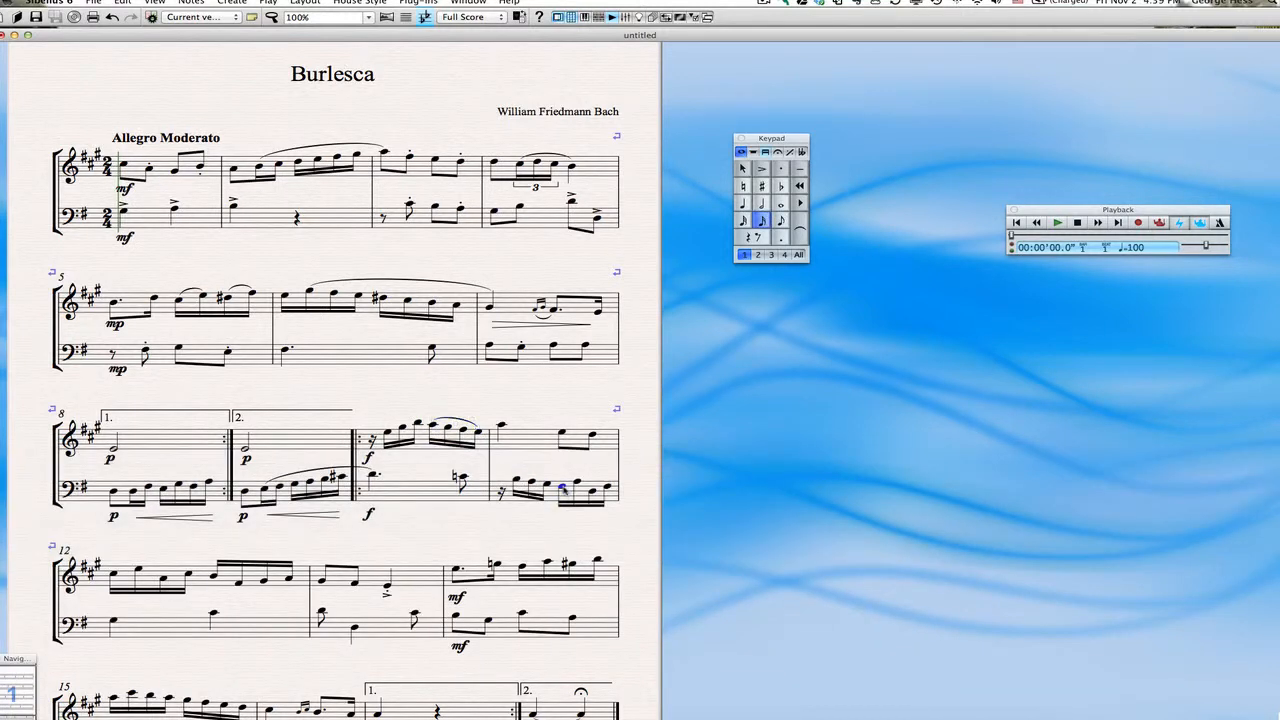
key("s")
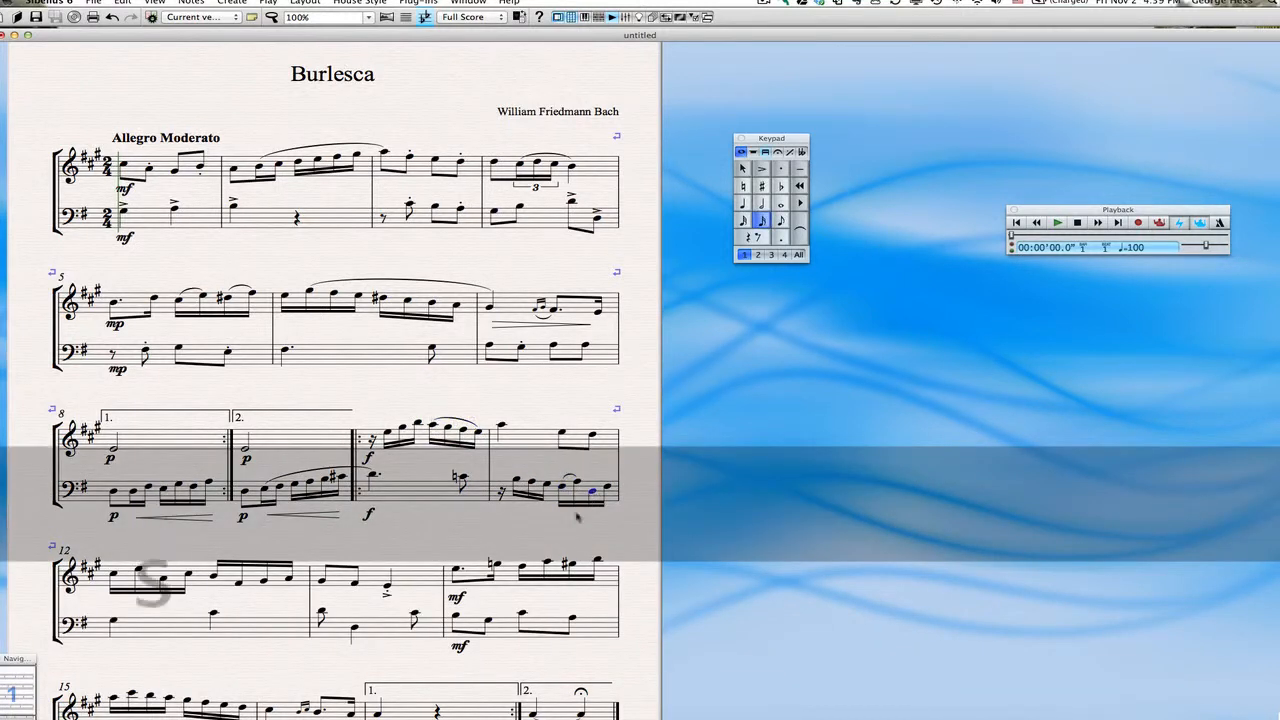
key("s")
- Slur the clarinet's first four notes in bar twelve in two pairs
left_click(114, 576)
key("s")
left_click(164, 579)
key("s")
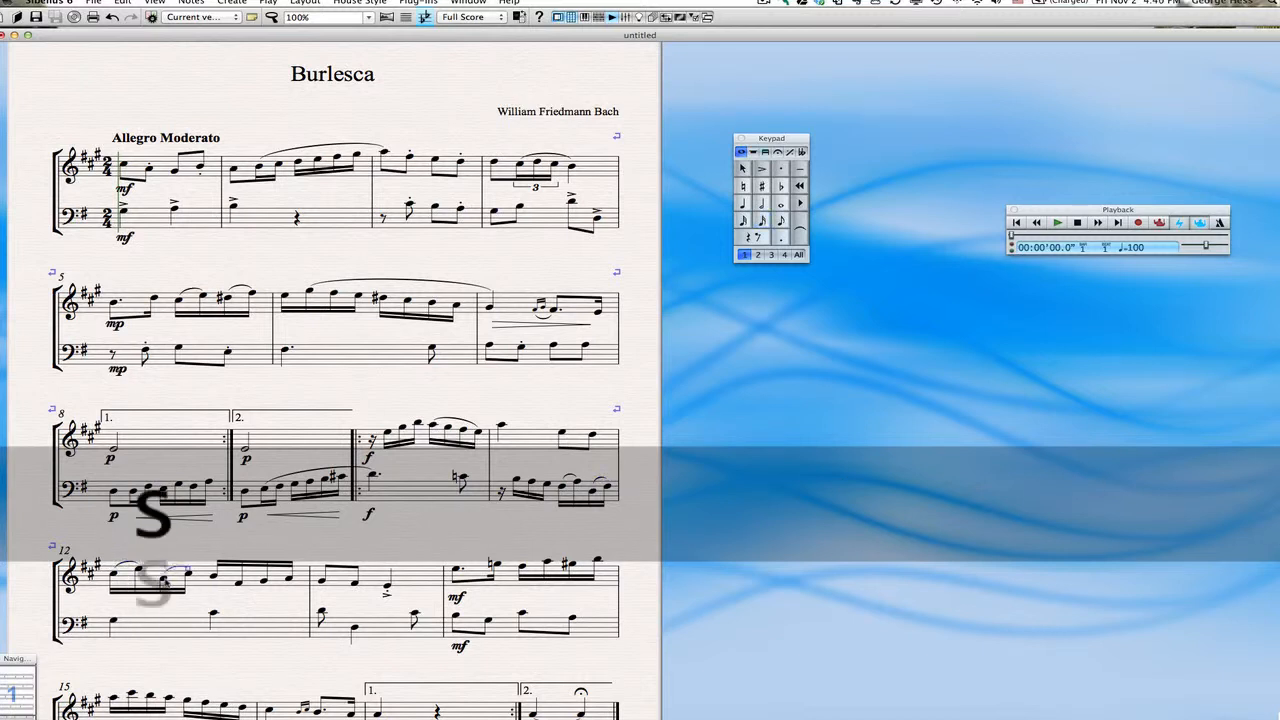
- Slur the clarinet's last four notes in bar fourteen in two pairs
left_click(524, 571)
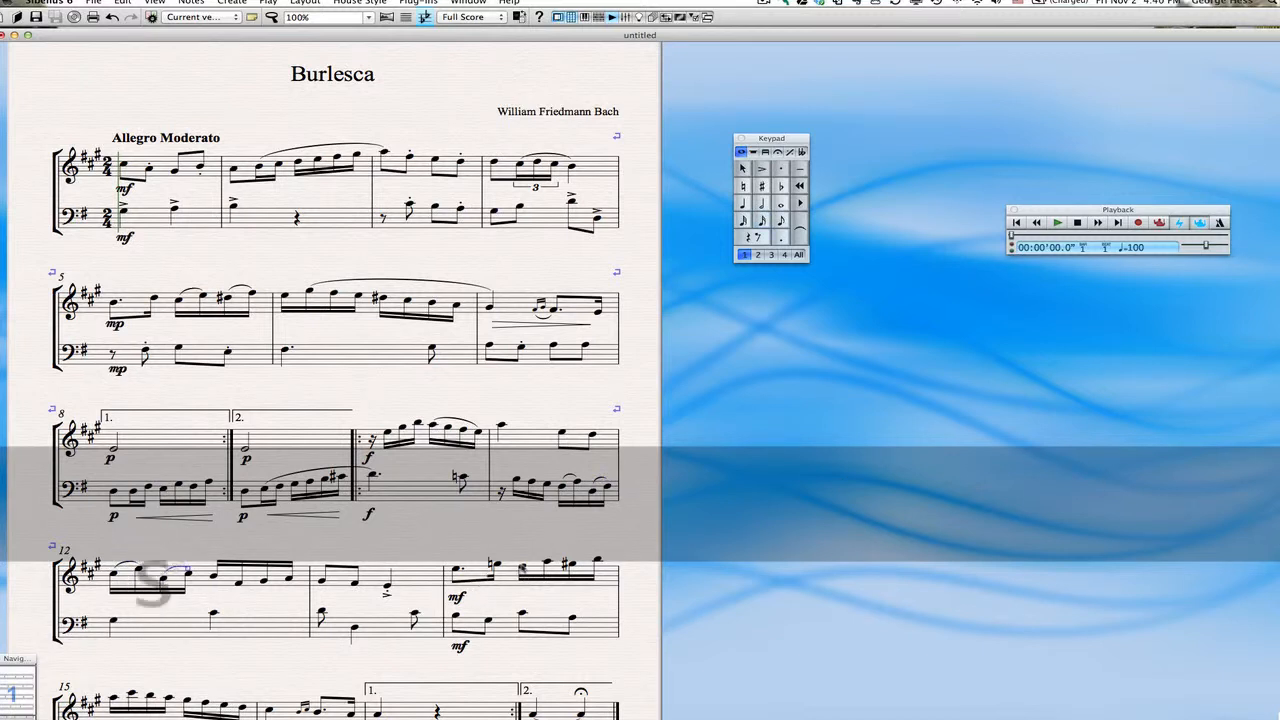
key("s")
left_click(569, 566)
key("s")
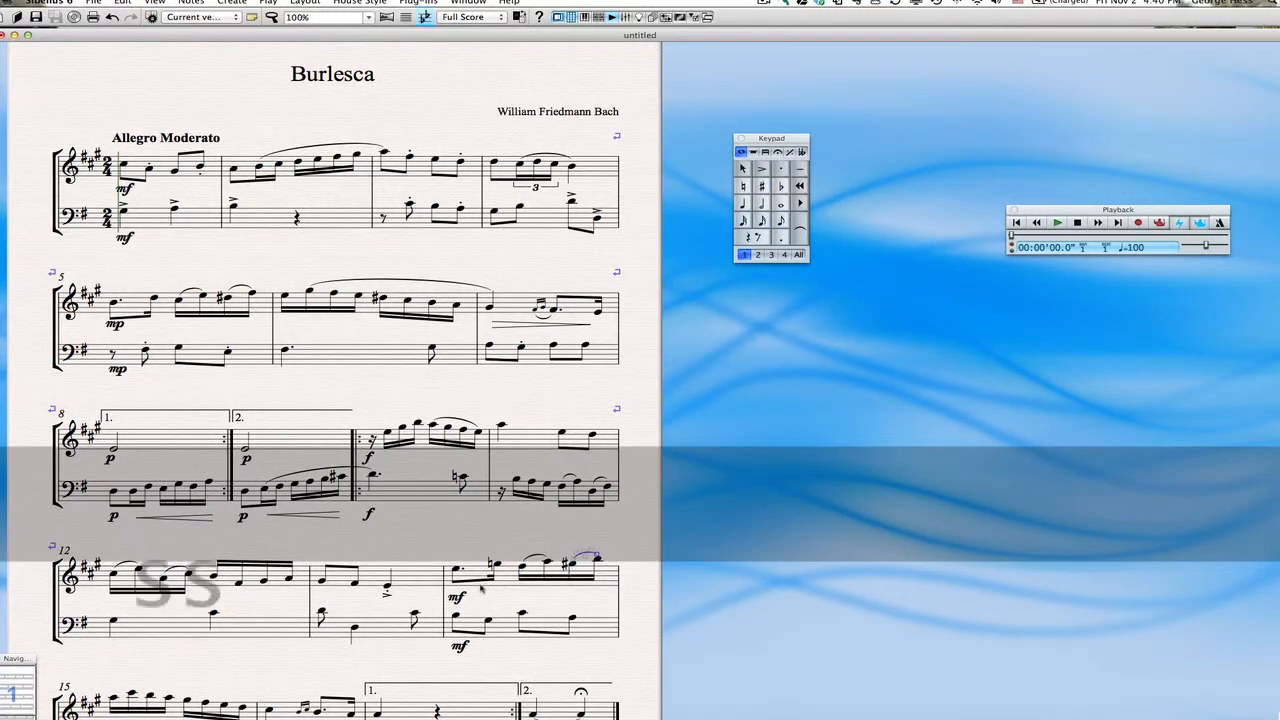
- Add a clarinet slur from the second note of bar fifteen to the first note of bar sixteen
left_click(131, 694)
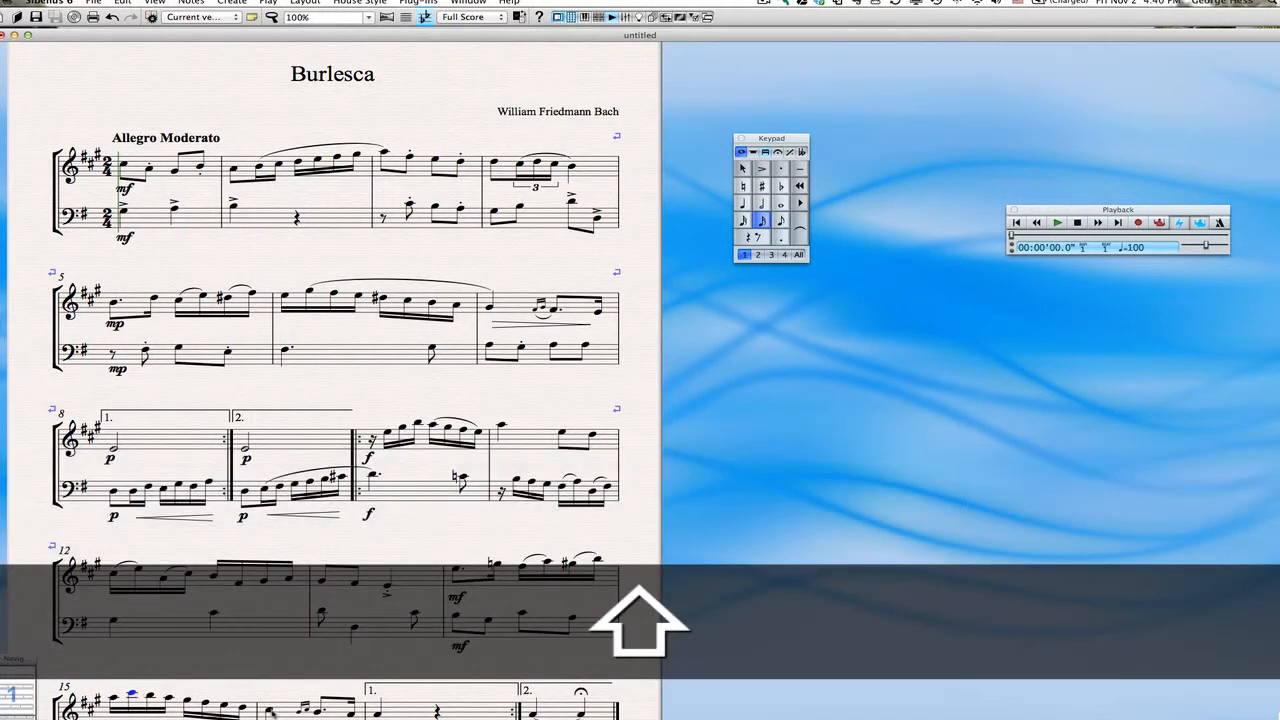
left_click(270, 708, "shift")
key("s")
- Slur the clarinet's grace notes in bar sixteen to the dotted note that follows them
scroll(305, 650, "down", 3)
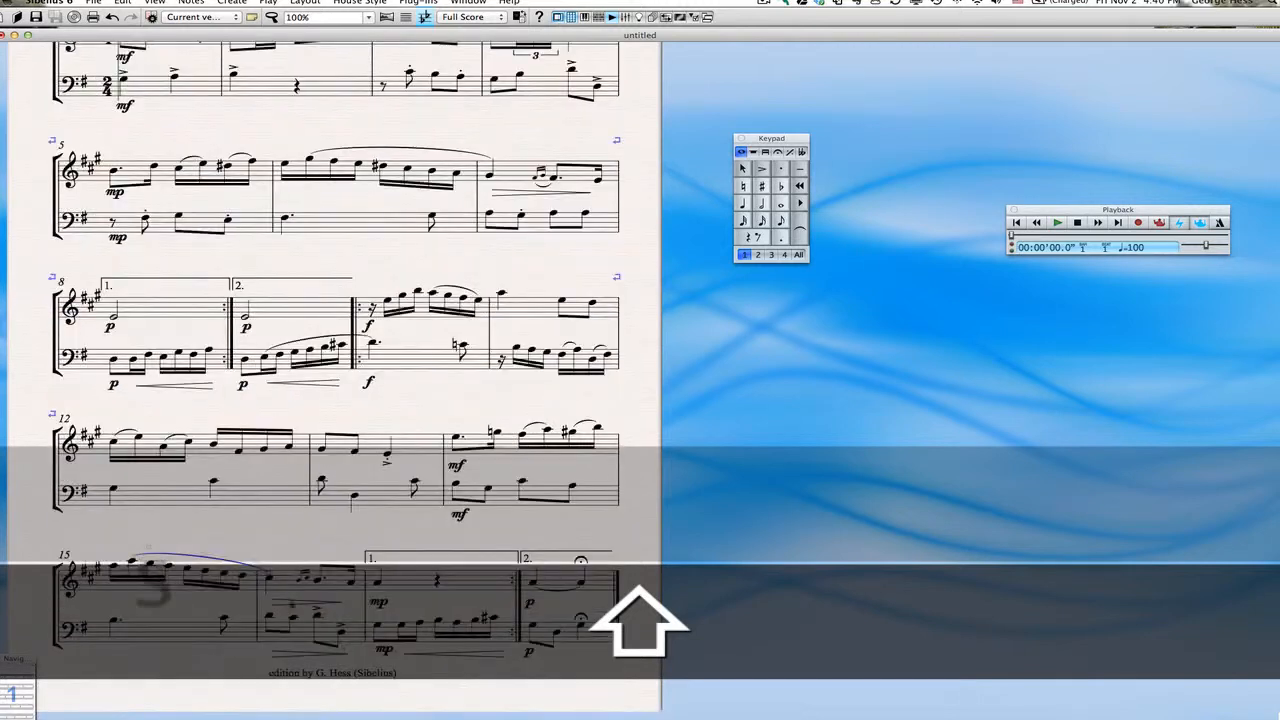
left_click(300, 581)
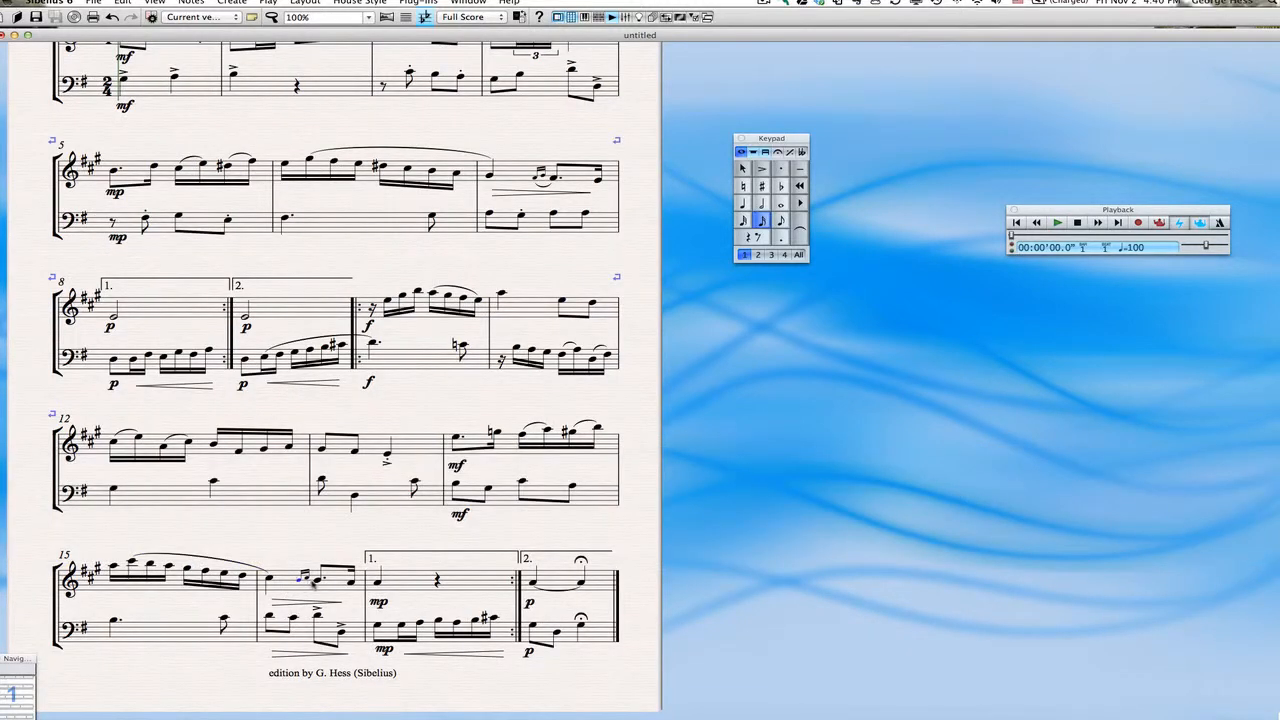
left_click(318, 581, "shift")
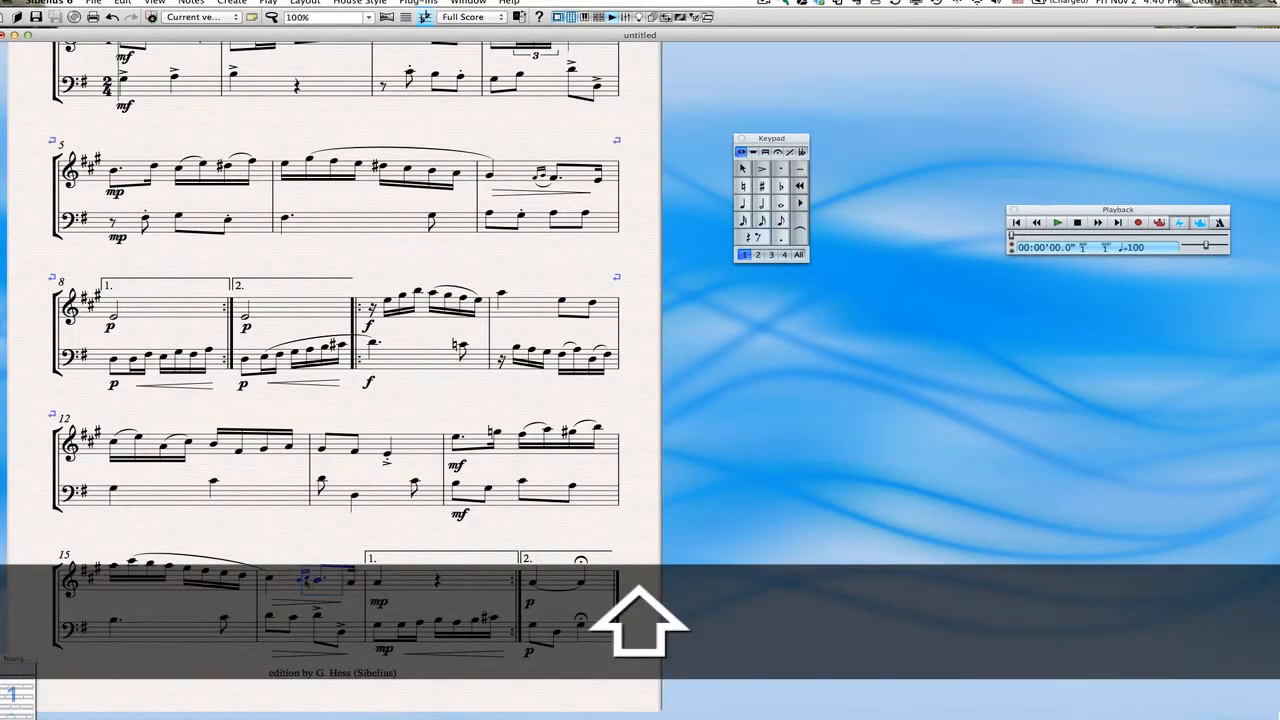
left_click(296, 579)
left_click(301, 581)
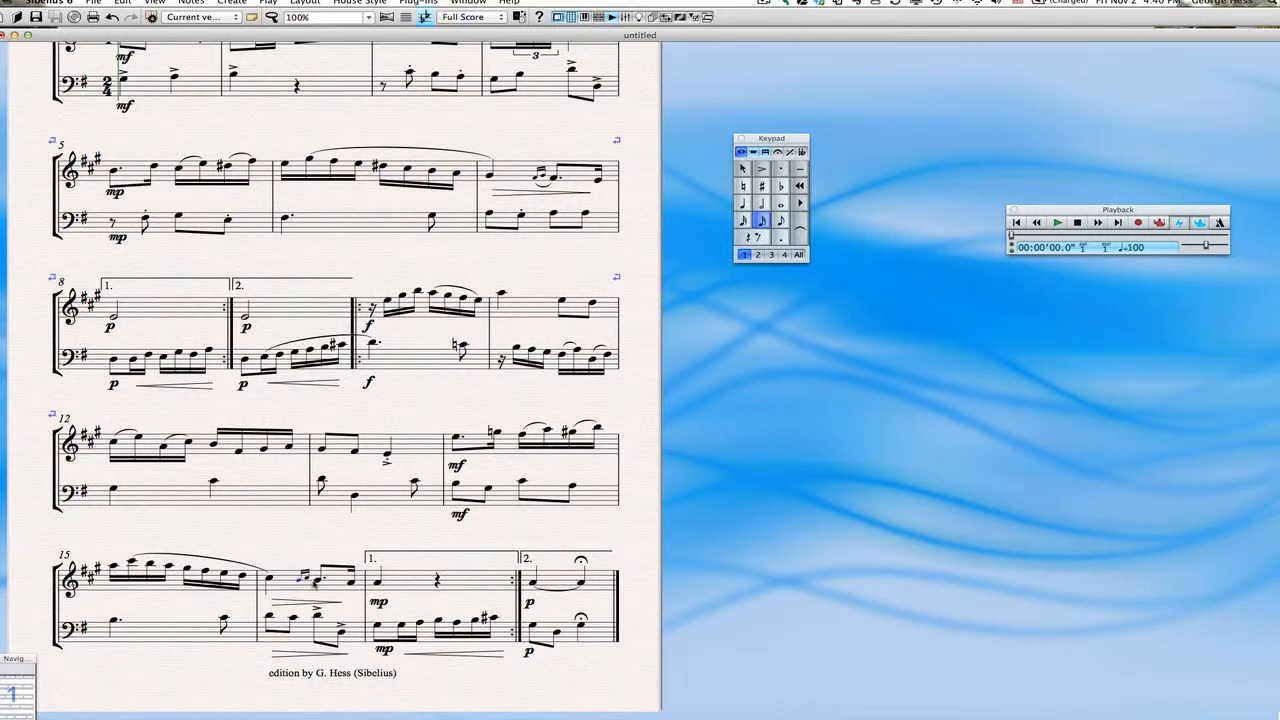
left_click(315, 581, "shift")
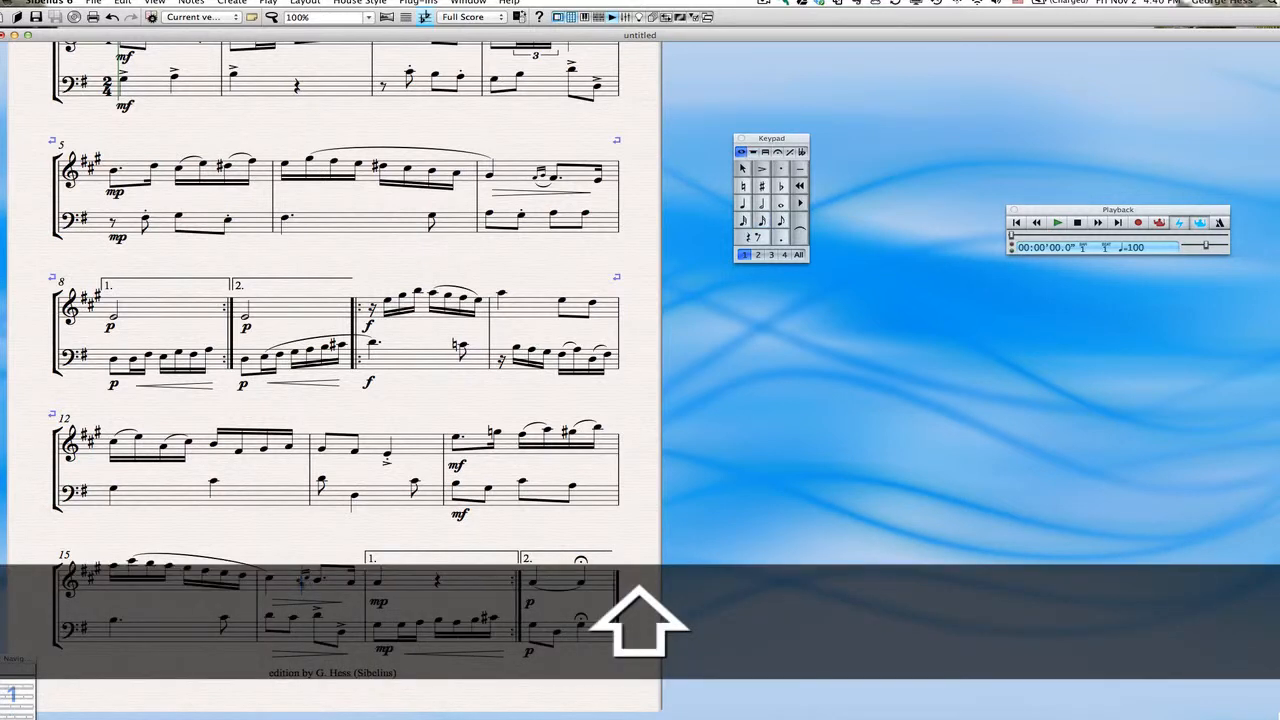
key("s")
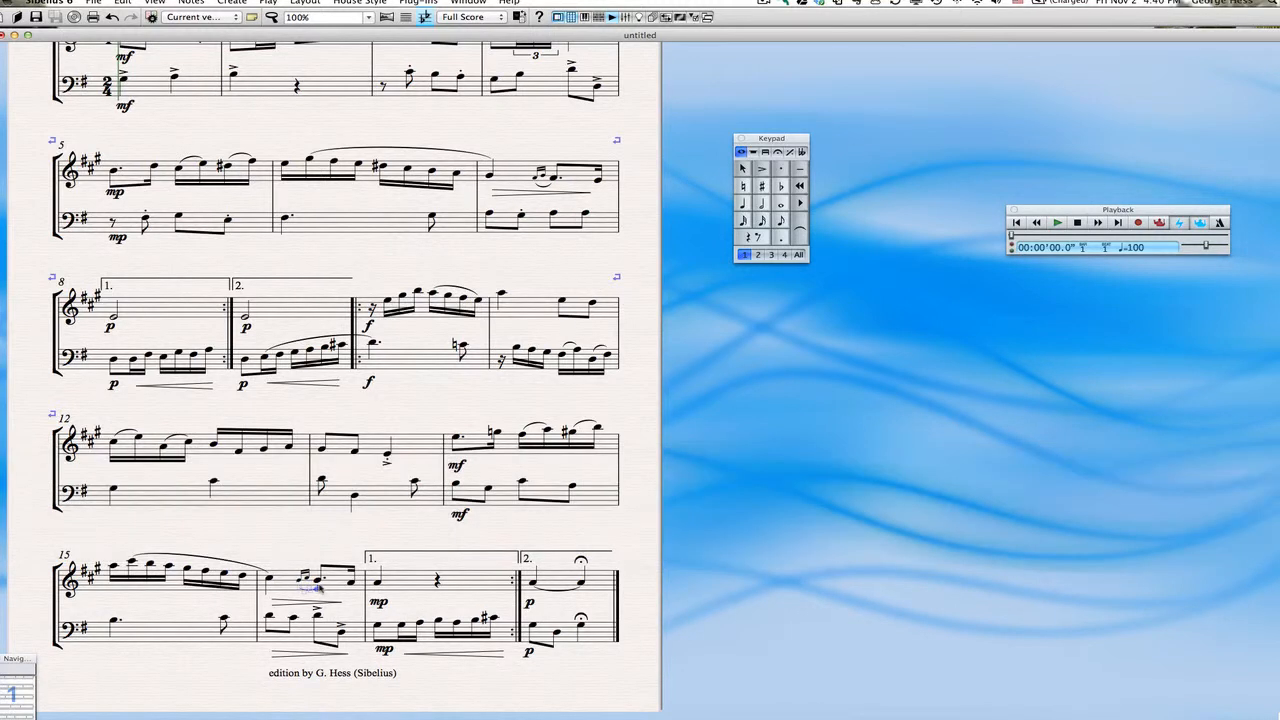
- Slur the bassoon in bar seventeen from the second note to the last, and lower the slur's right end slightly
left_click(402, 626)
left_click(498, 621, "shift")
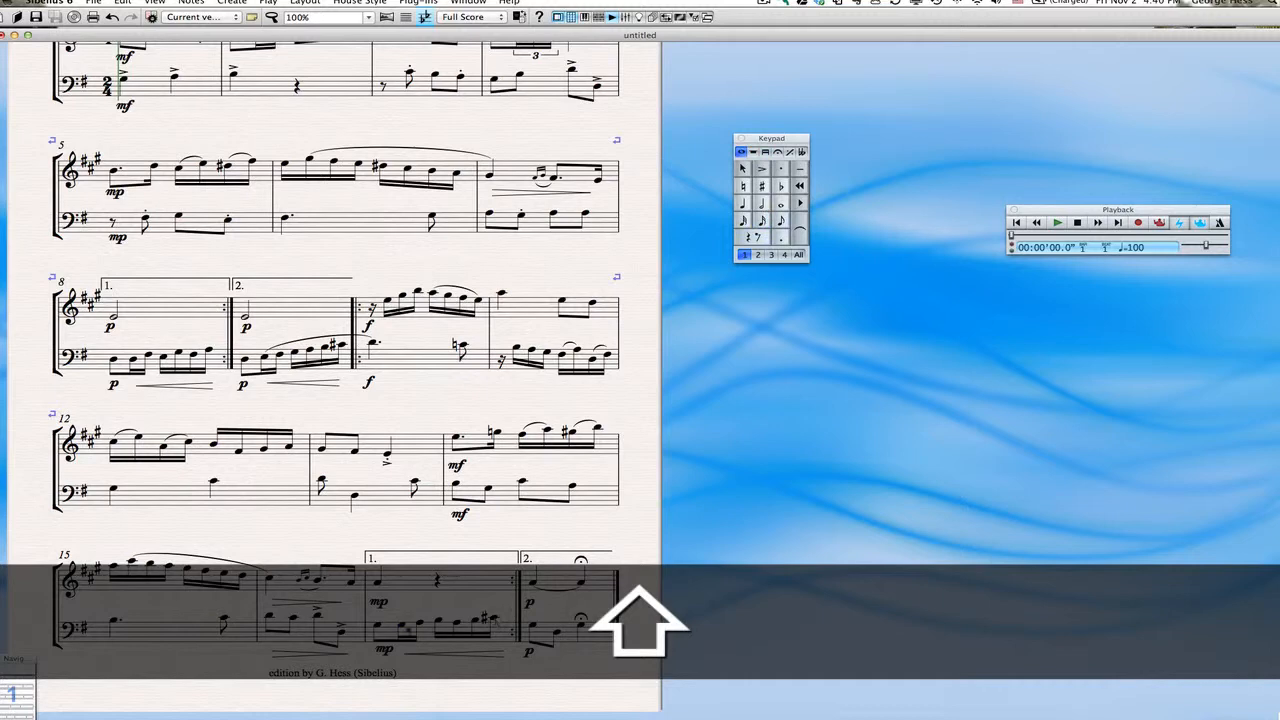
key("s")
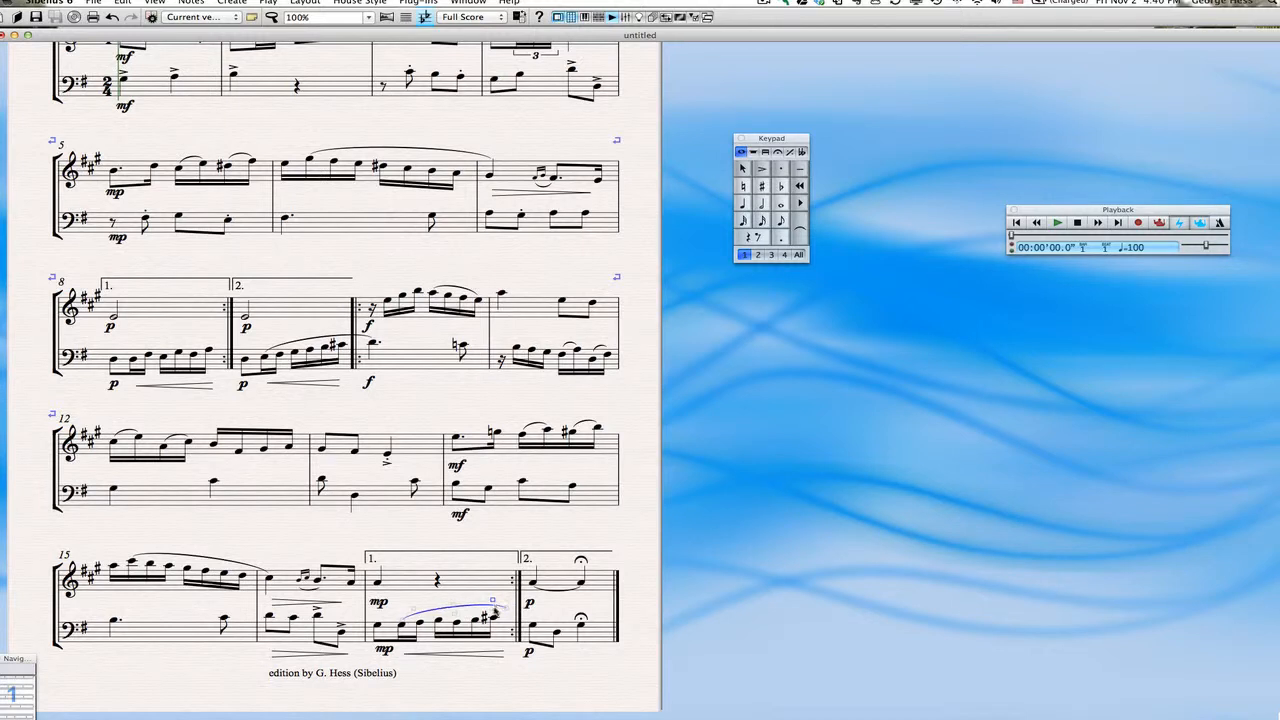
left_click_drag(492, 599, 494, 606)
key("Escape")
scroll(472, 680, "up", 5)
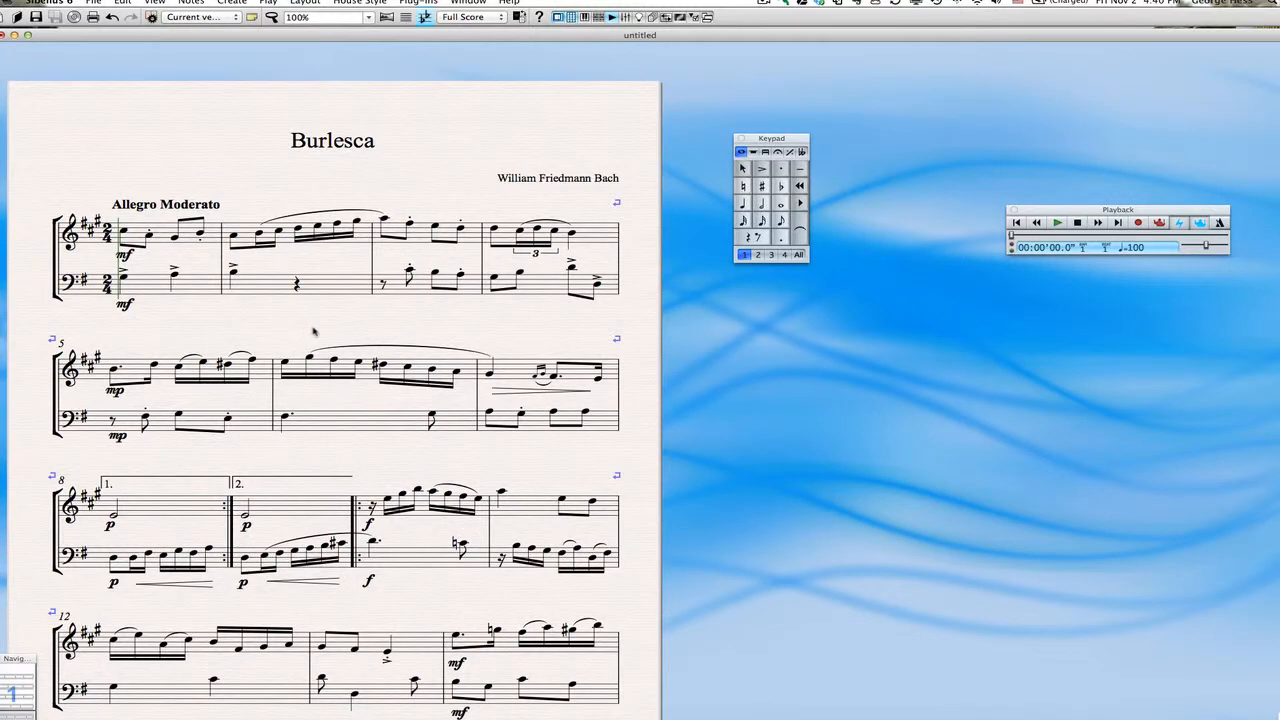
scroll(310, 333, "down", 2)
scroll(312, 333, "down", 1)
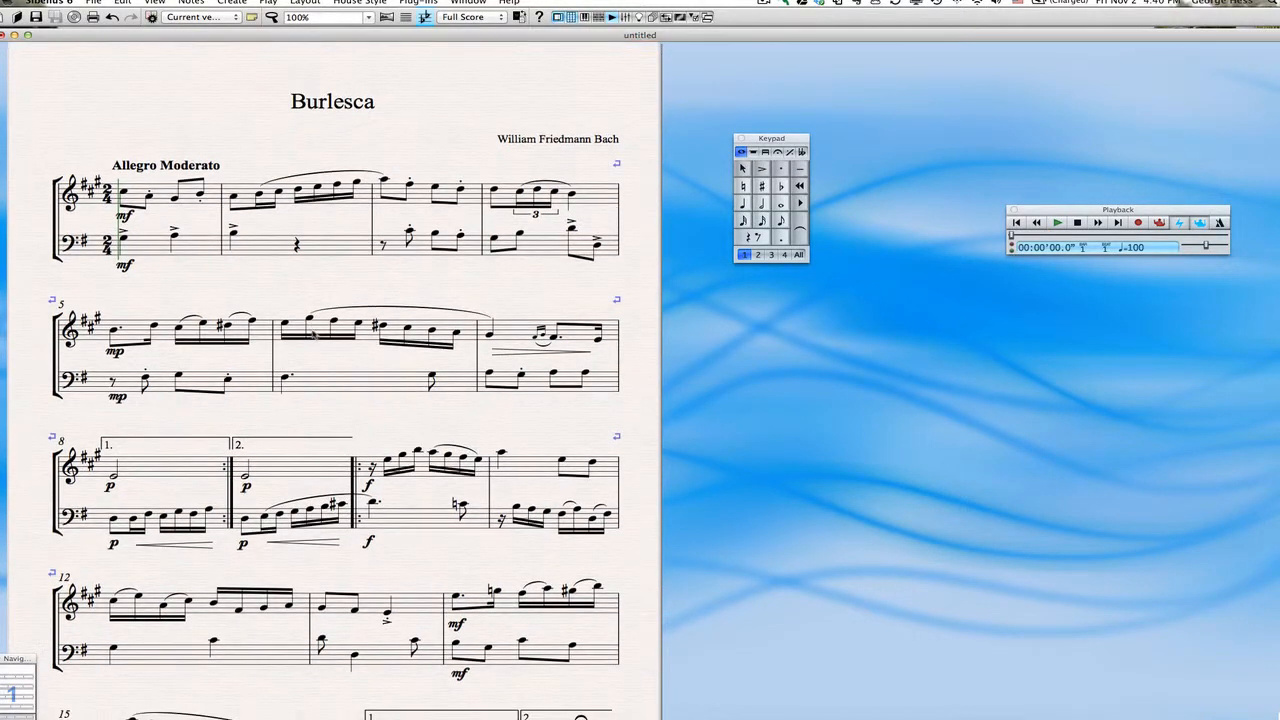
scroll(455, 612, "down", 10)
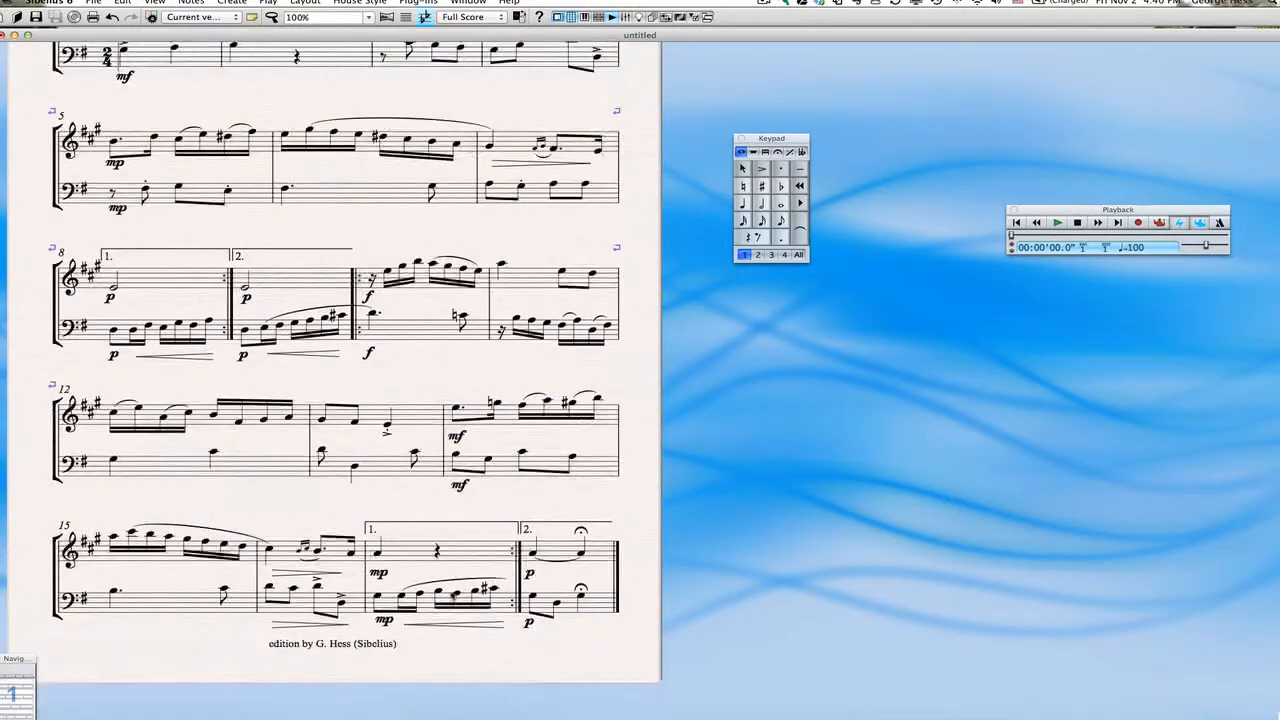
key("super+e")
left_click(277, 531)
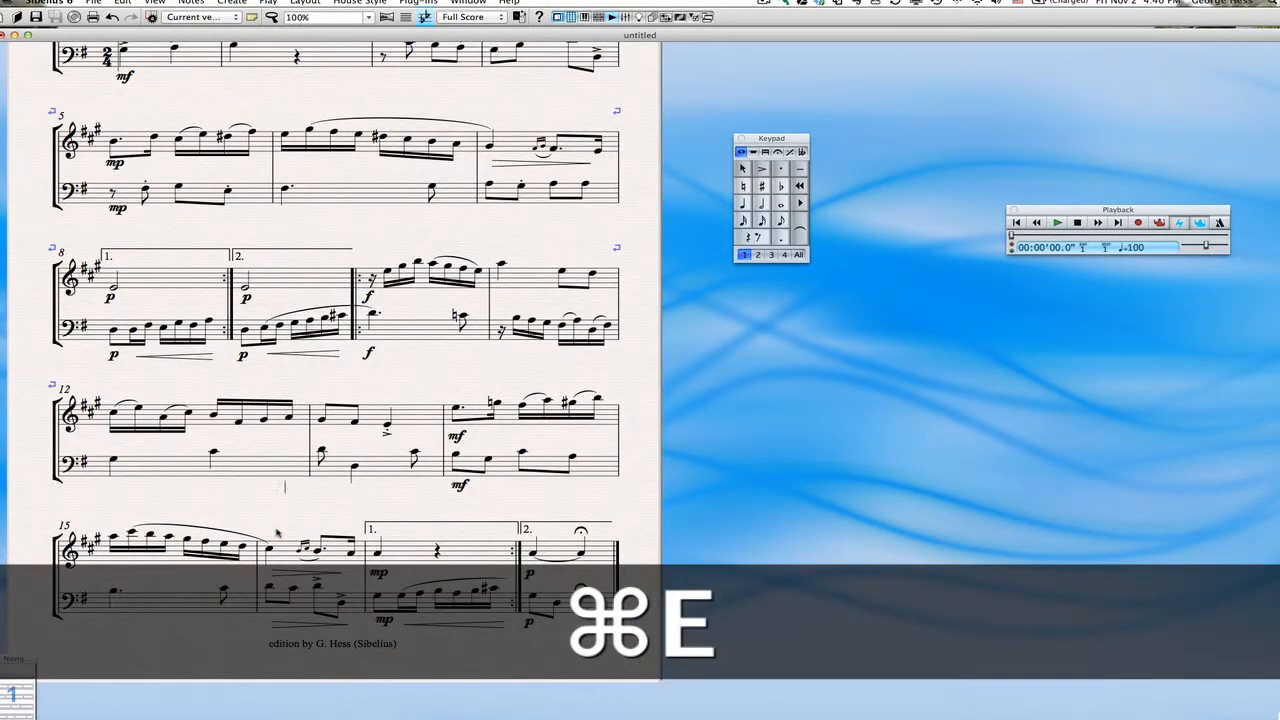
key("super+z")
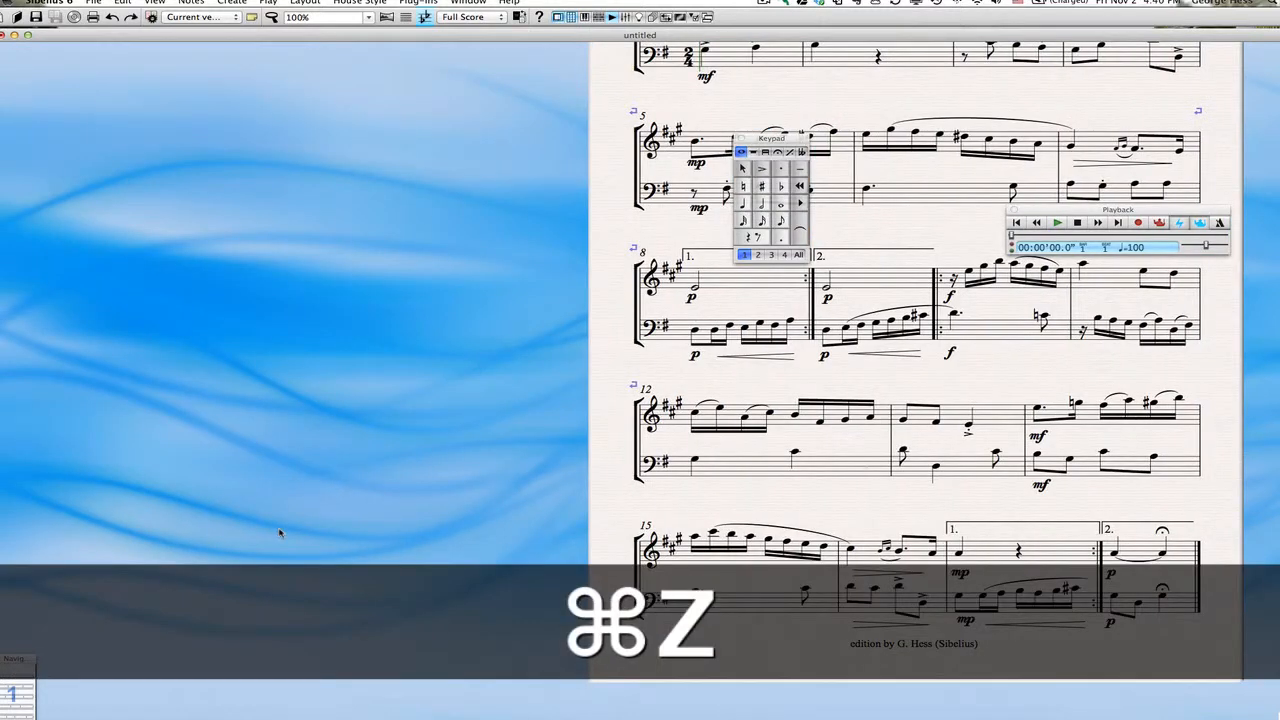
scroll(851, 511, "right", 10)
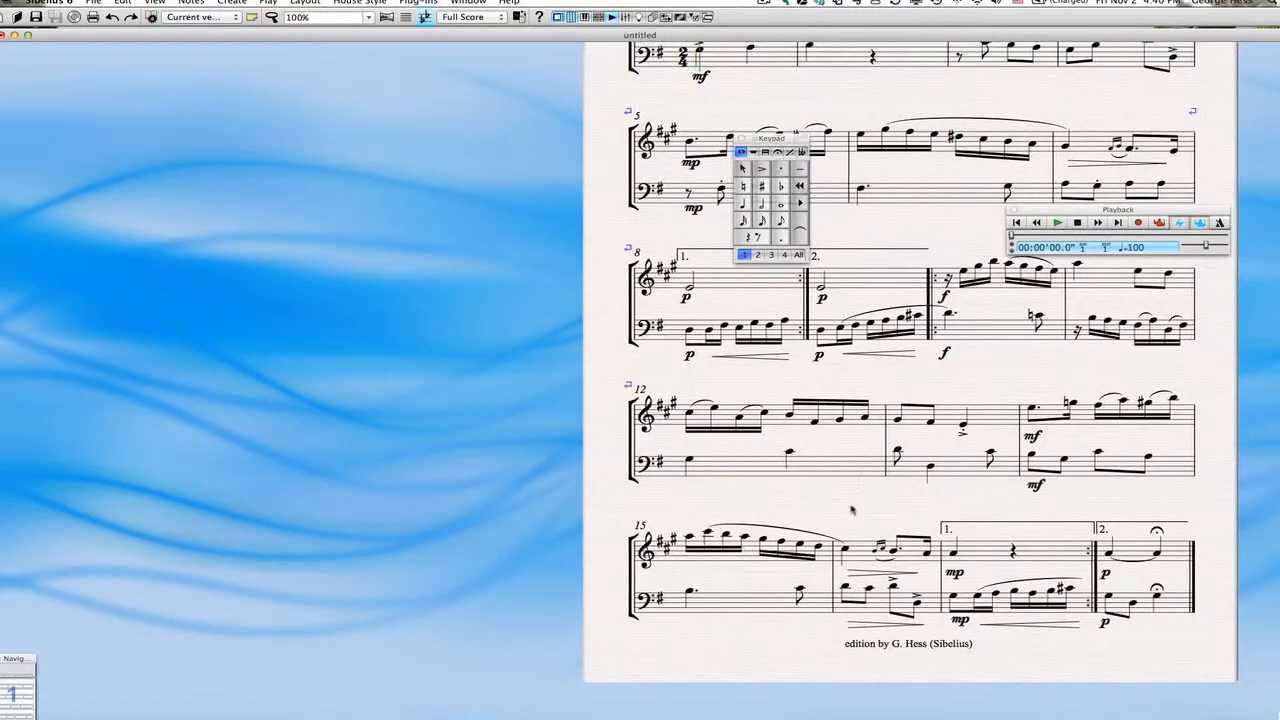
scroll(851, 511, "right", 6)
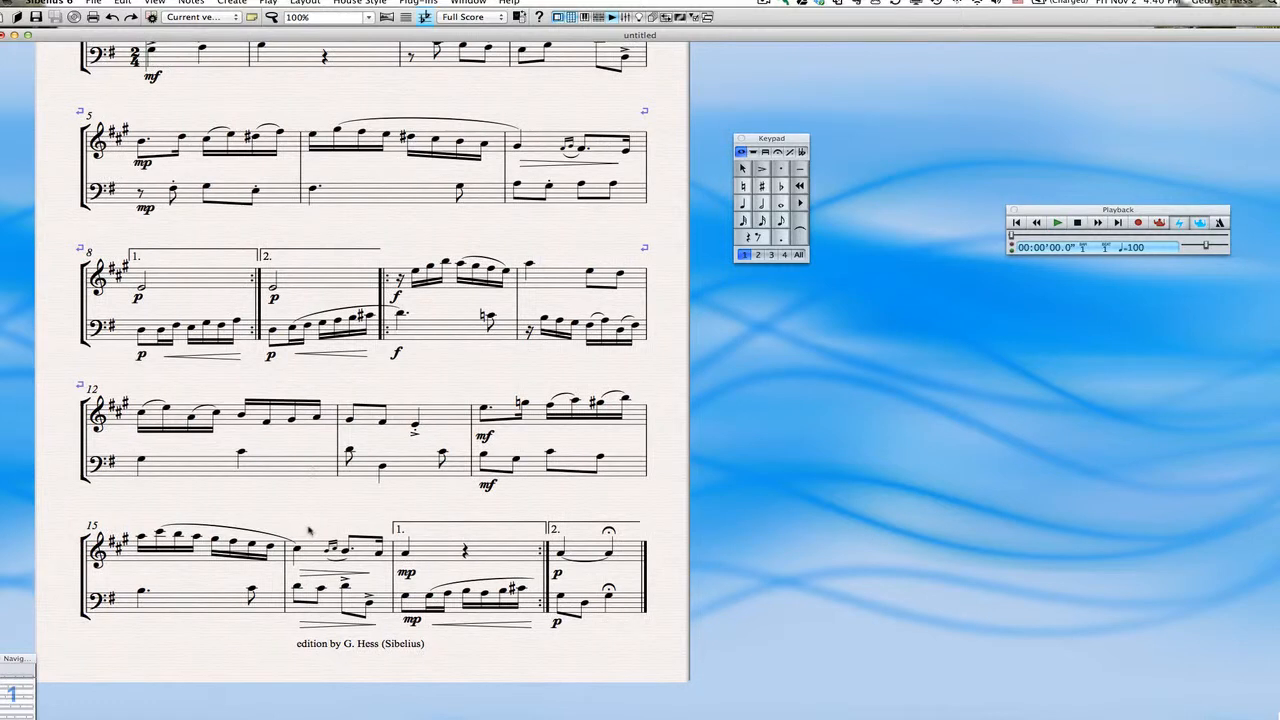
key("super+t")
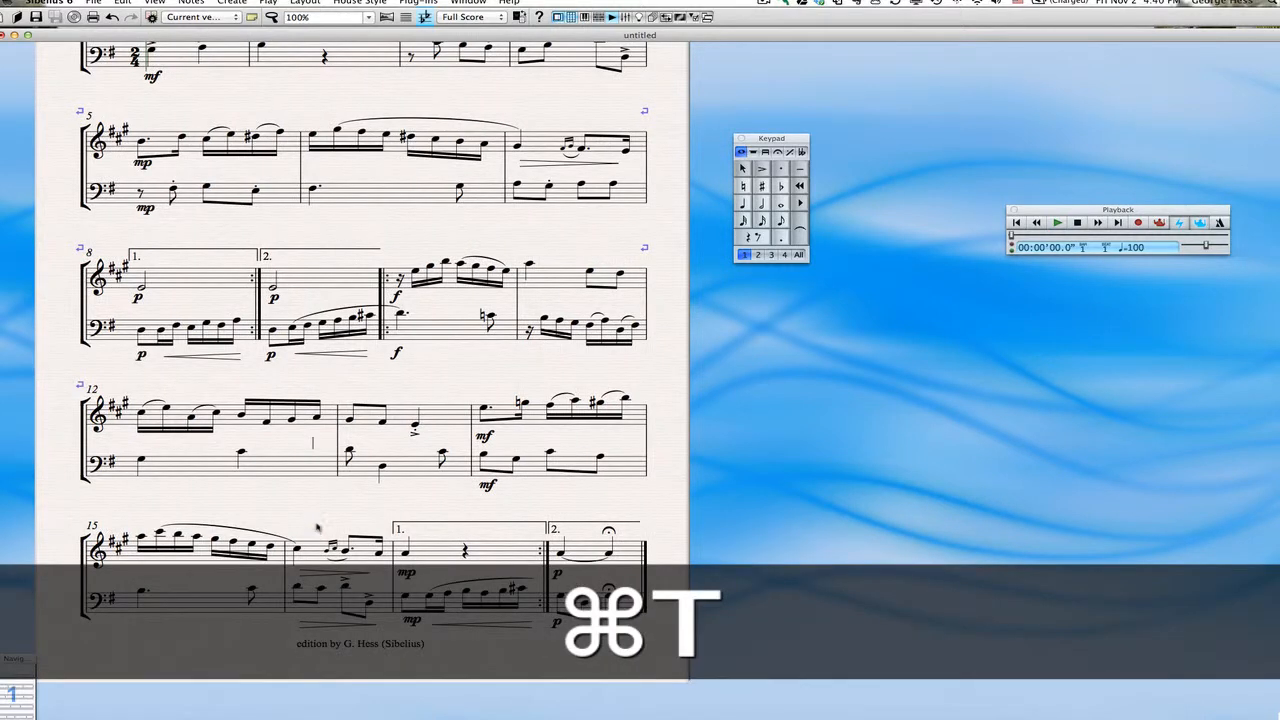
- Add the tempo text "rit." above the clarinet staff at the start of bar sixteen
left_click(318, 546)
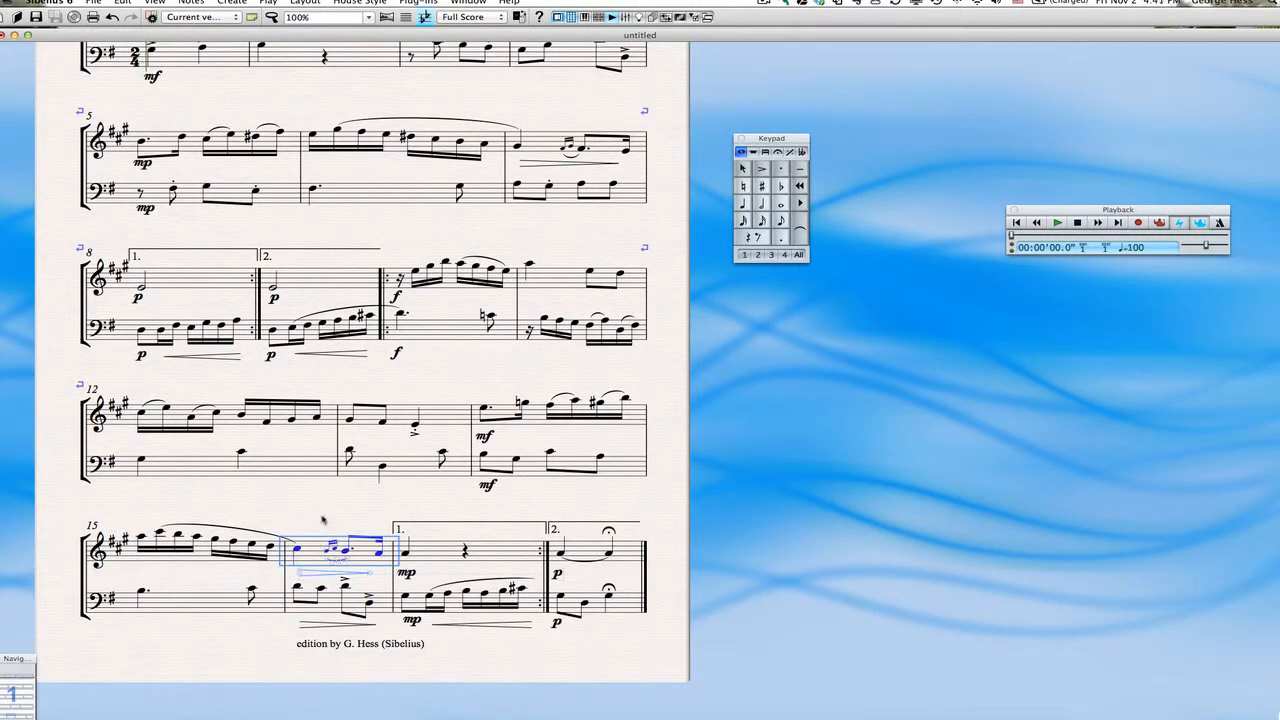
key("super+t")
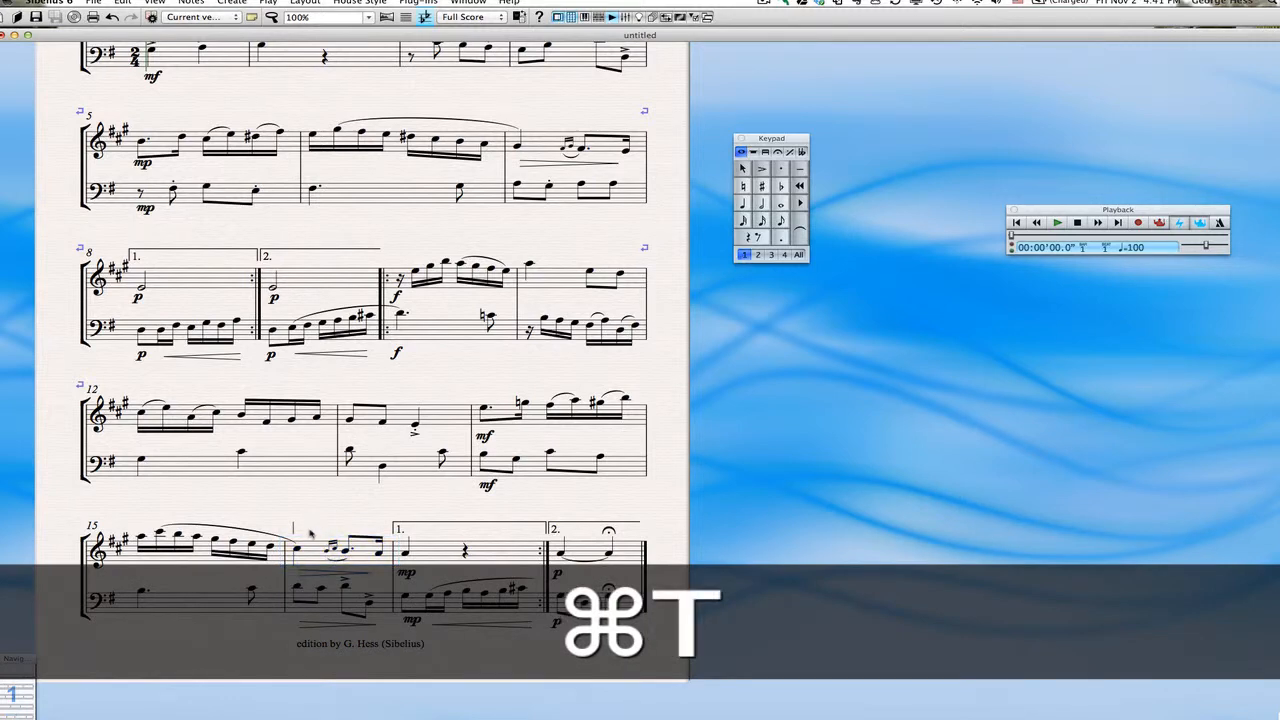
type("rit")
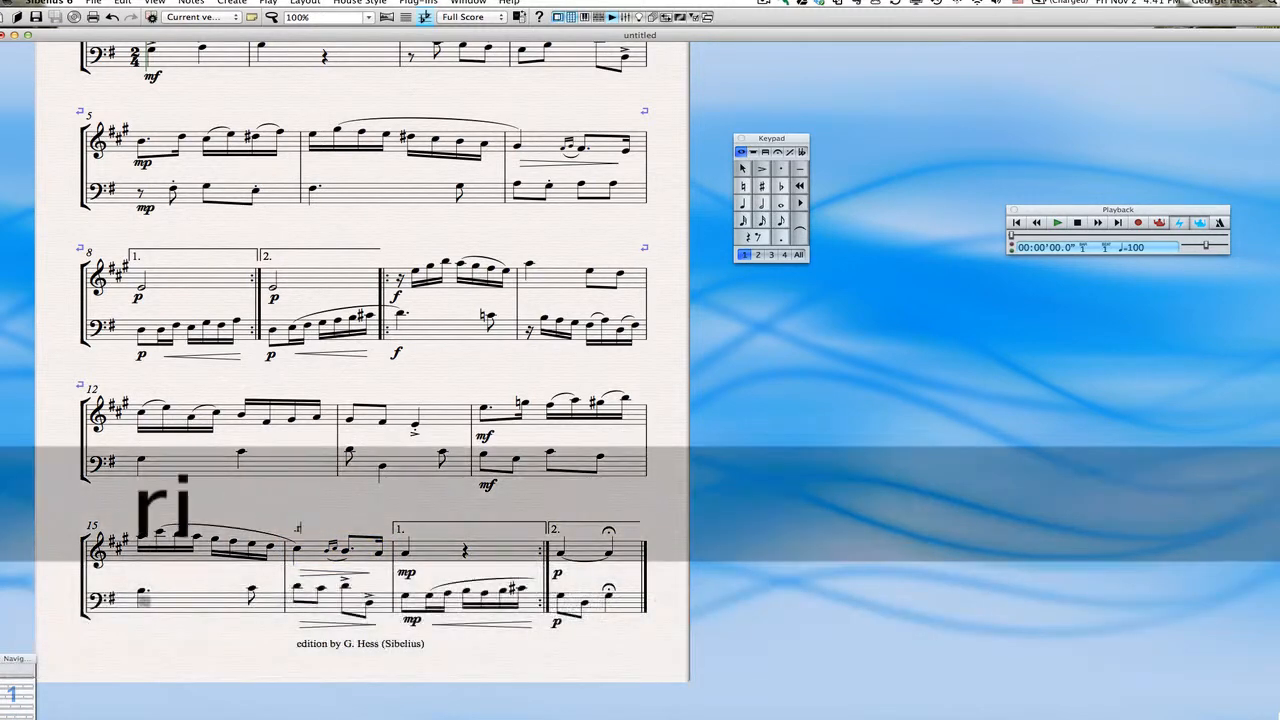
key("BackSpace")
key("BackSpace")
key("BackSpace")
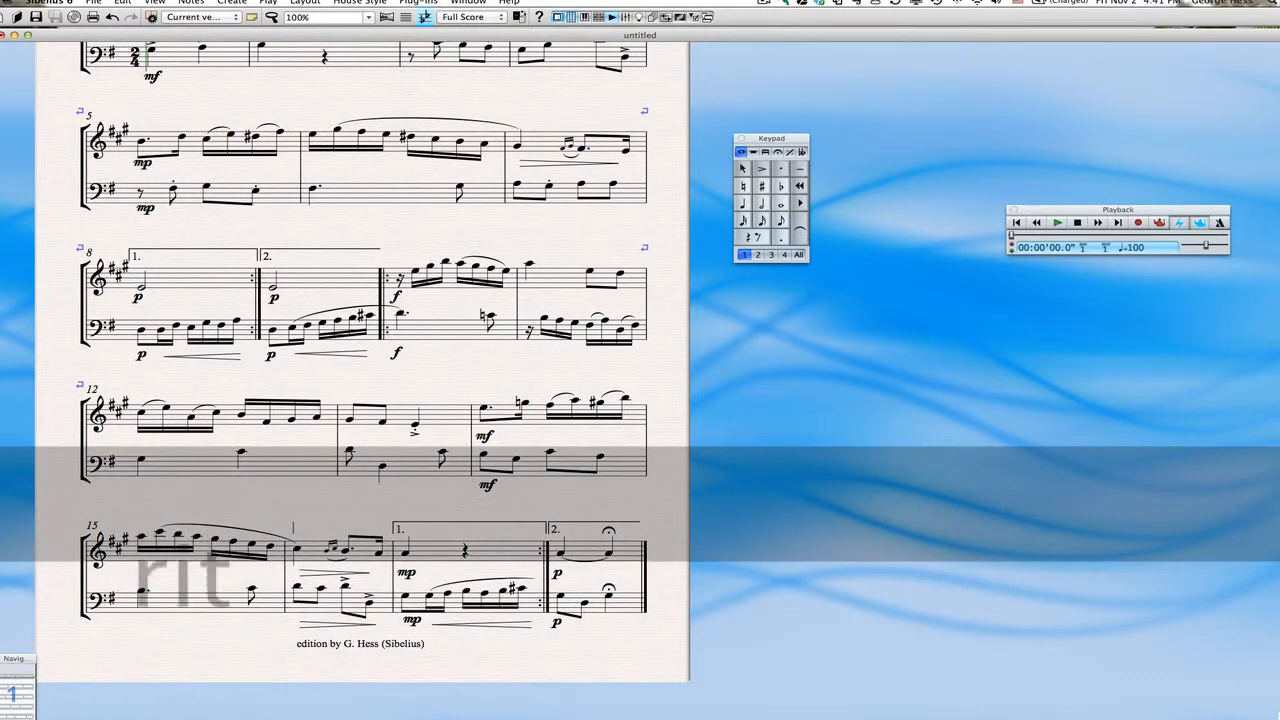
type("rit.")
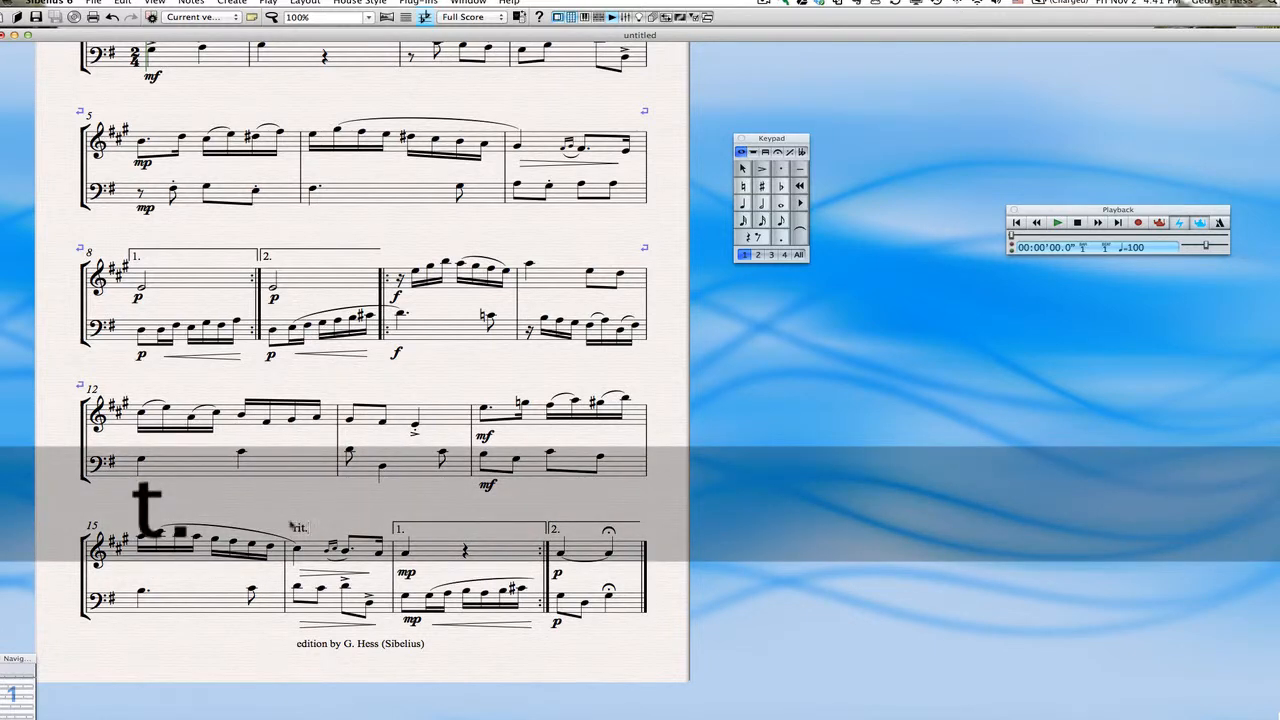
key("Escape")
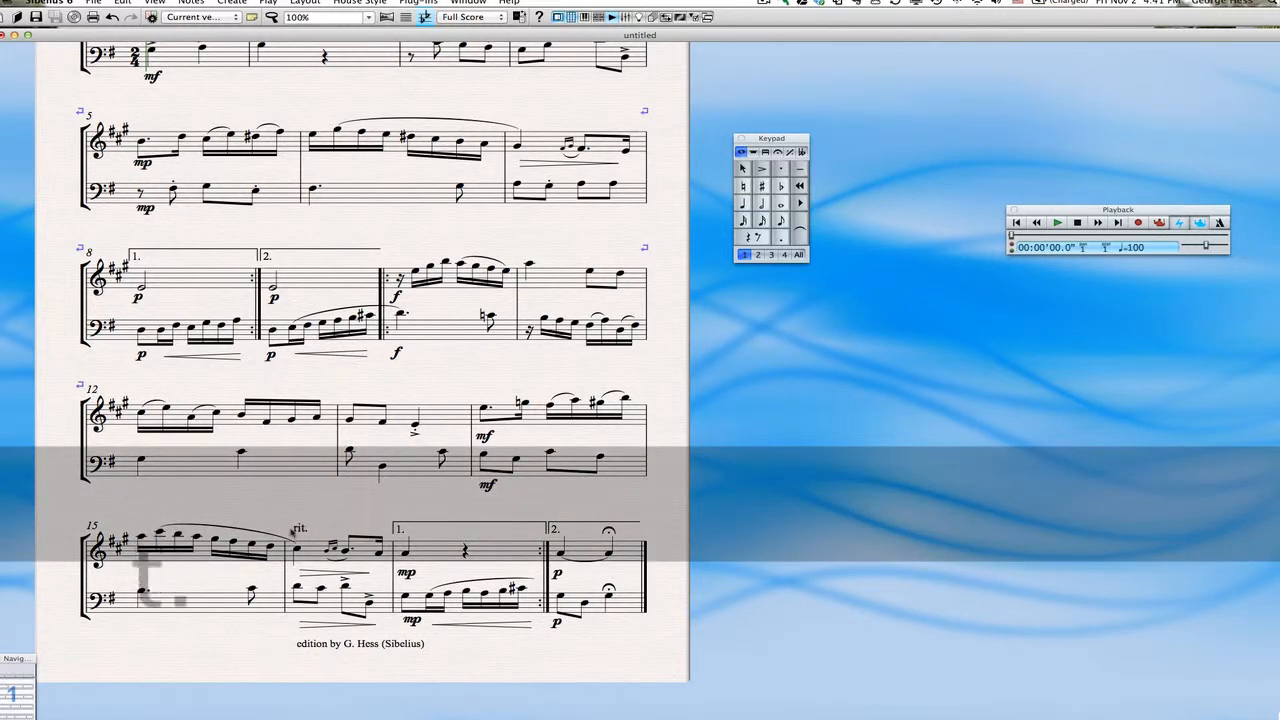
- Italicize the "rit." marking above bar sixteen and nudge it slightly to the right
key("super+i")
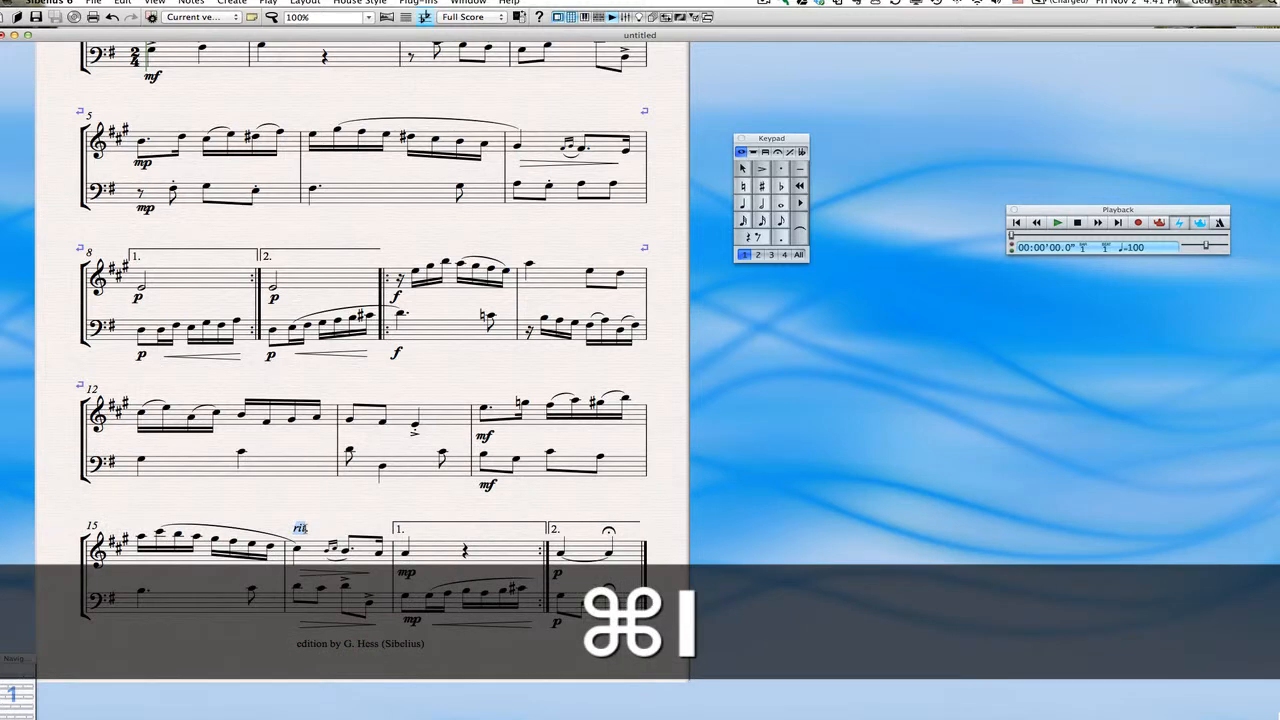
left_click(331, 526)
left_click_drag(295, 530, 302, 531)
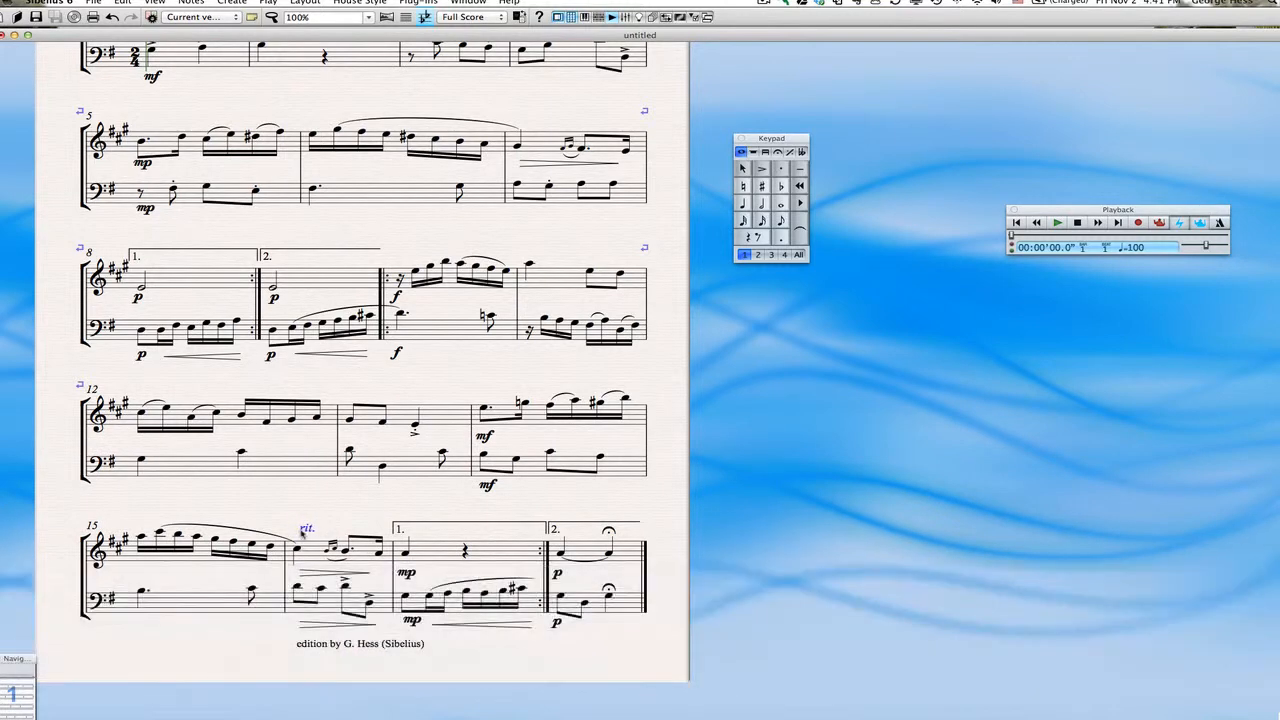
- Add the composer's dates "(1710-1784)" on a new line beneath the composer's name
scroll(338, 507, "up", 5)
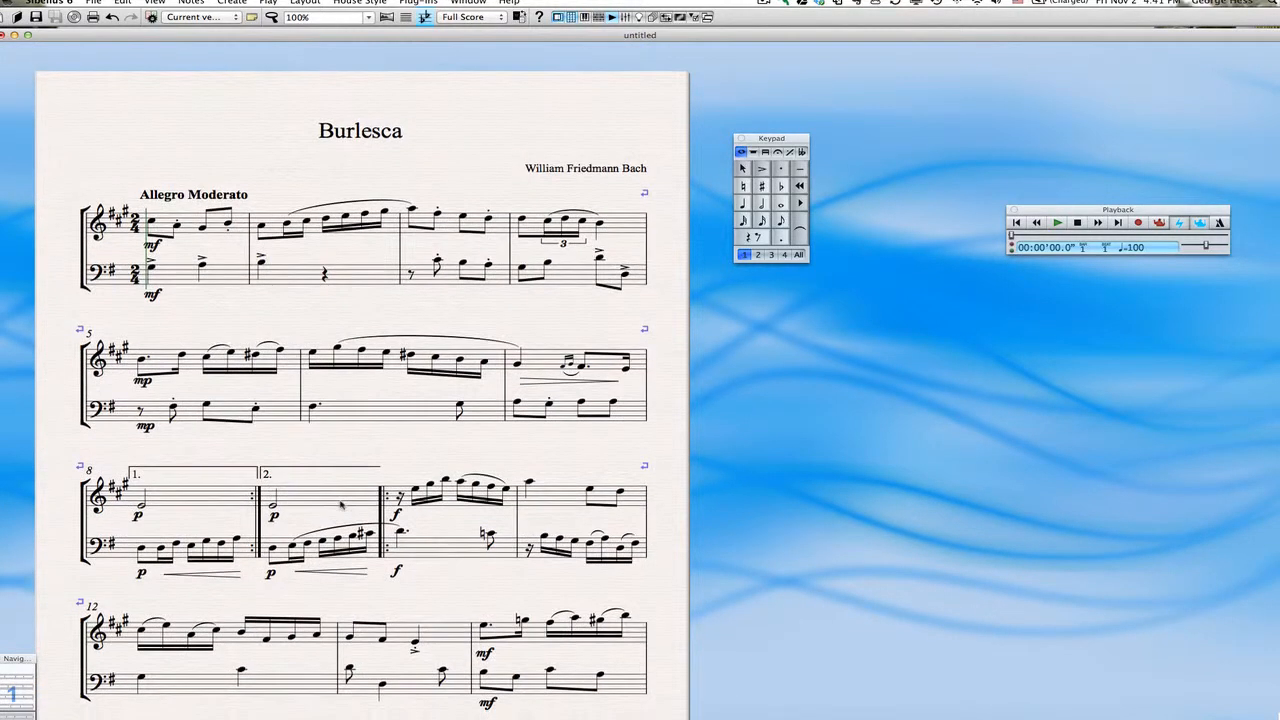
scroll(340, 507, "down", 3)
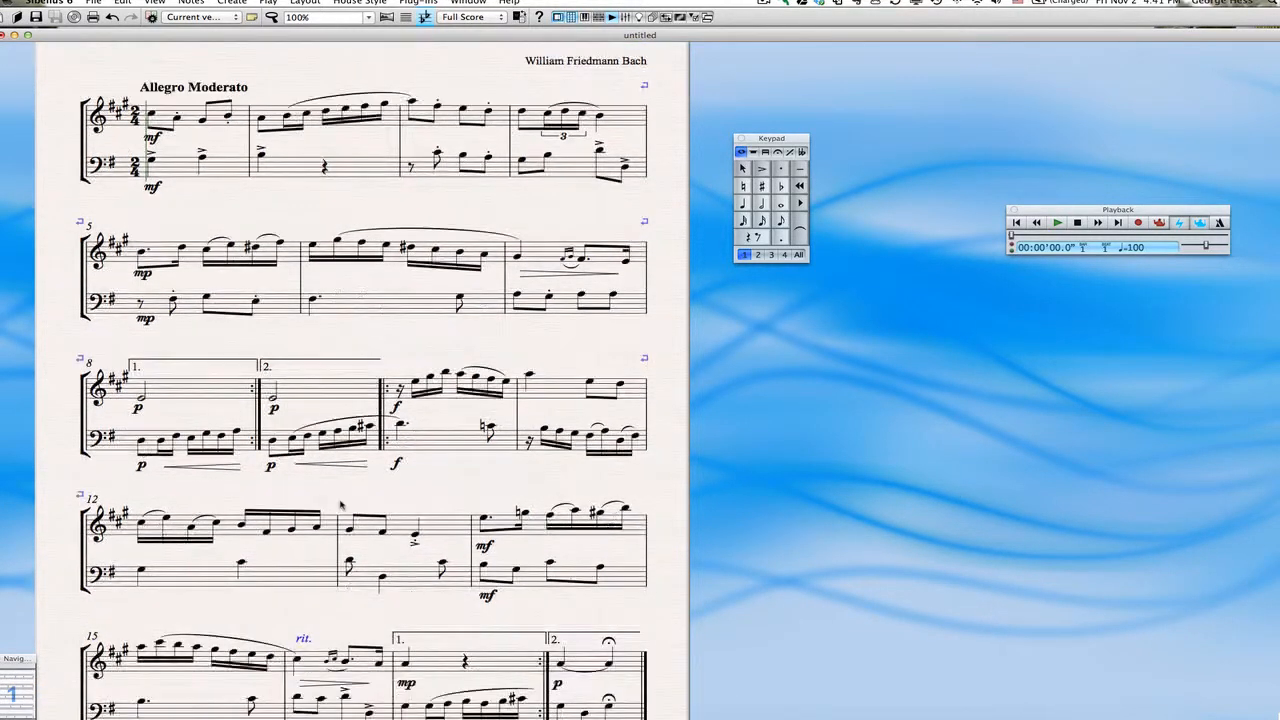
left_click(630, 63)
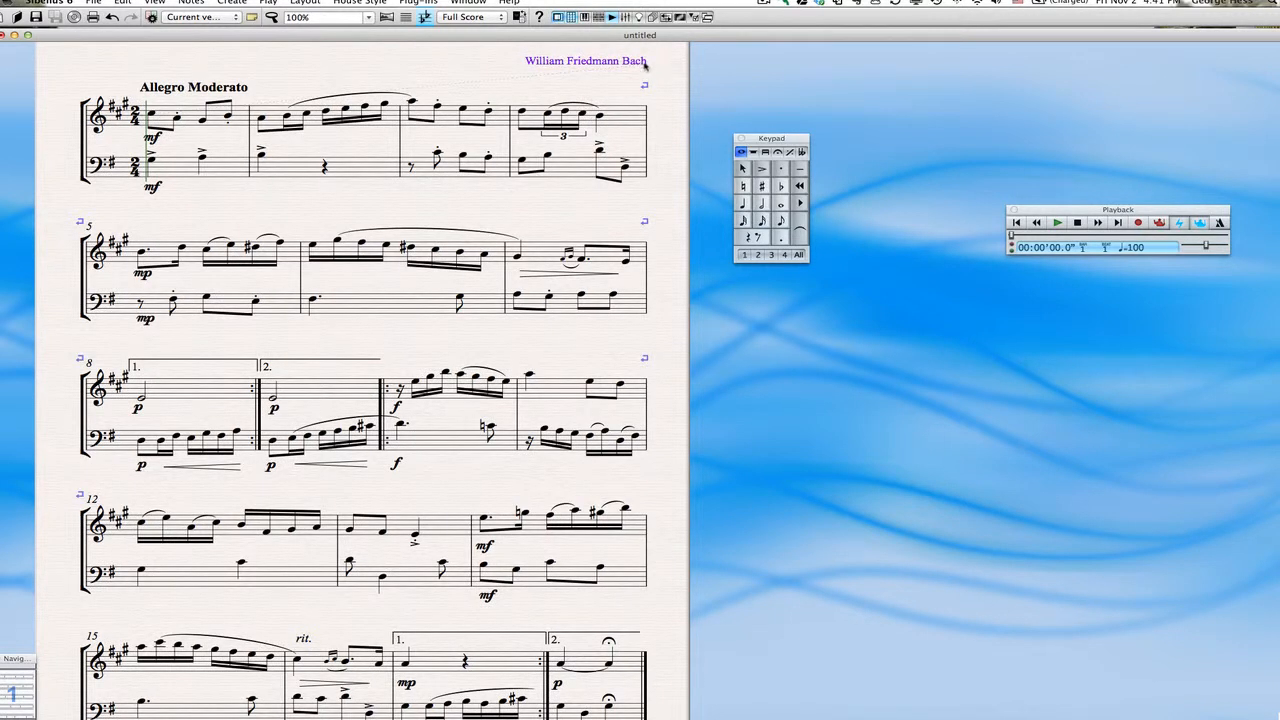
key("Escape")
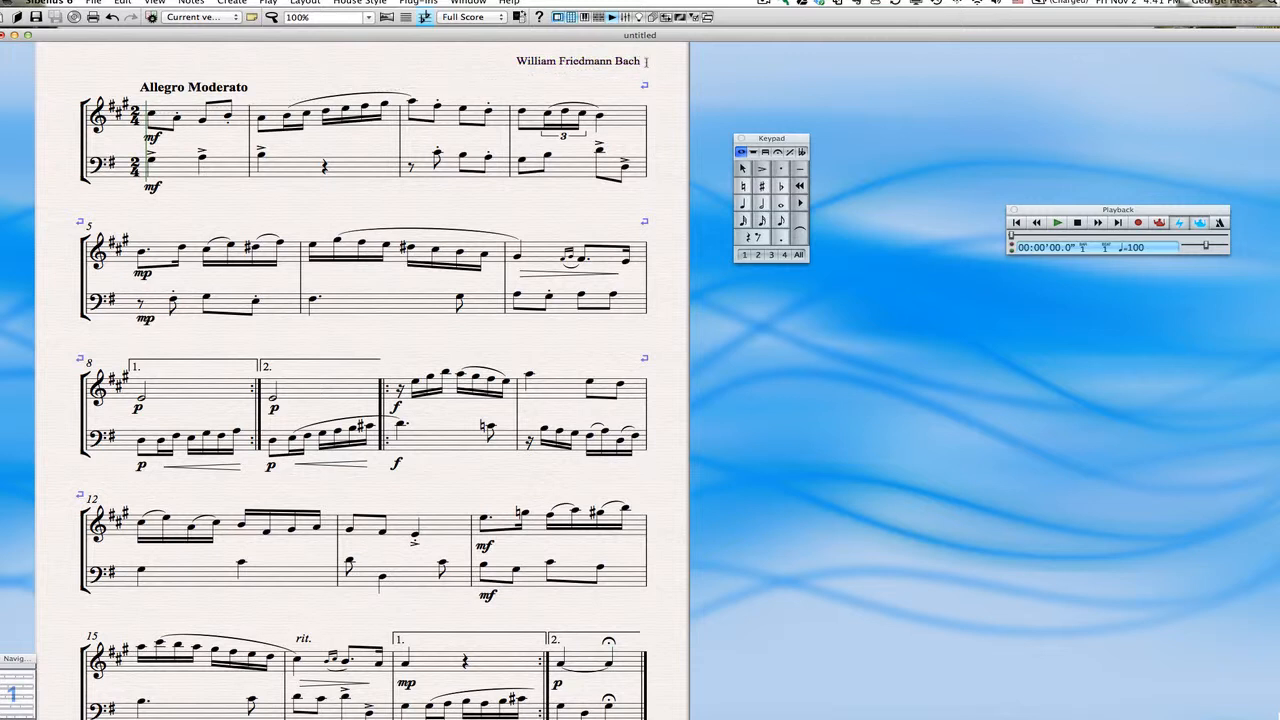
key("Return")
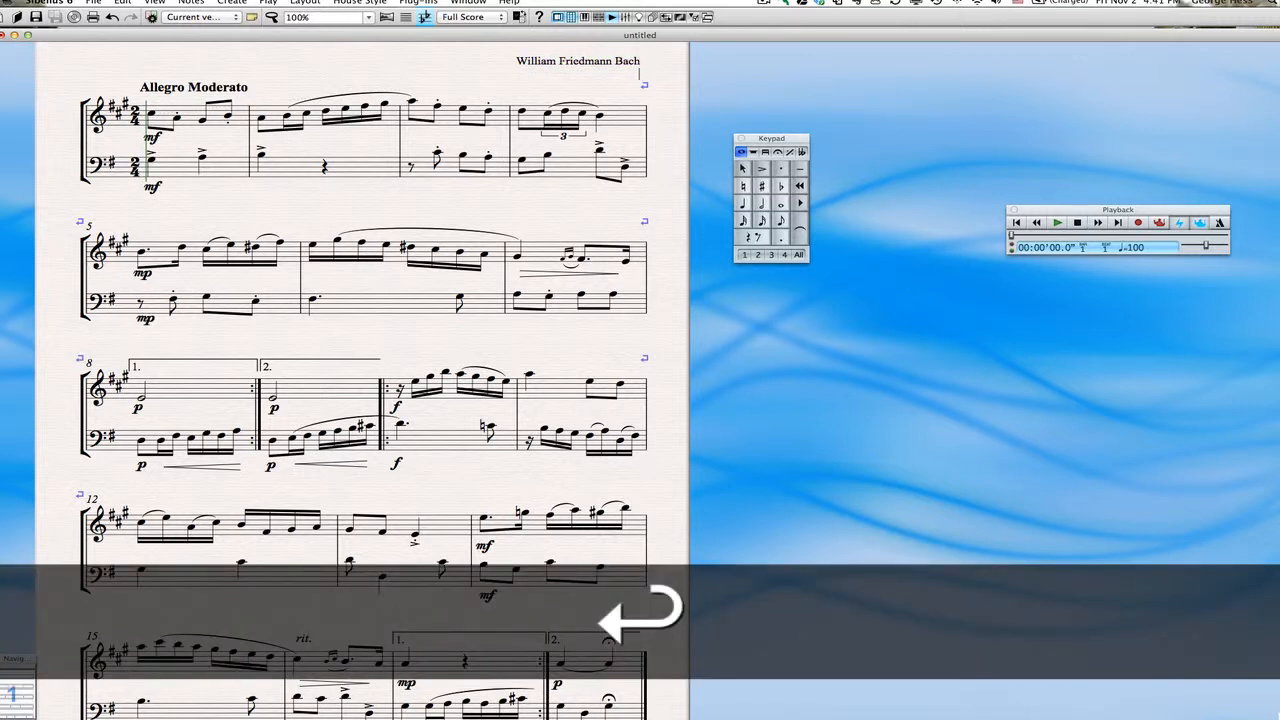
type("(17")
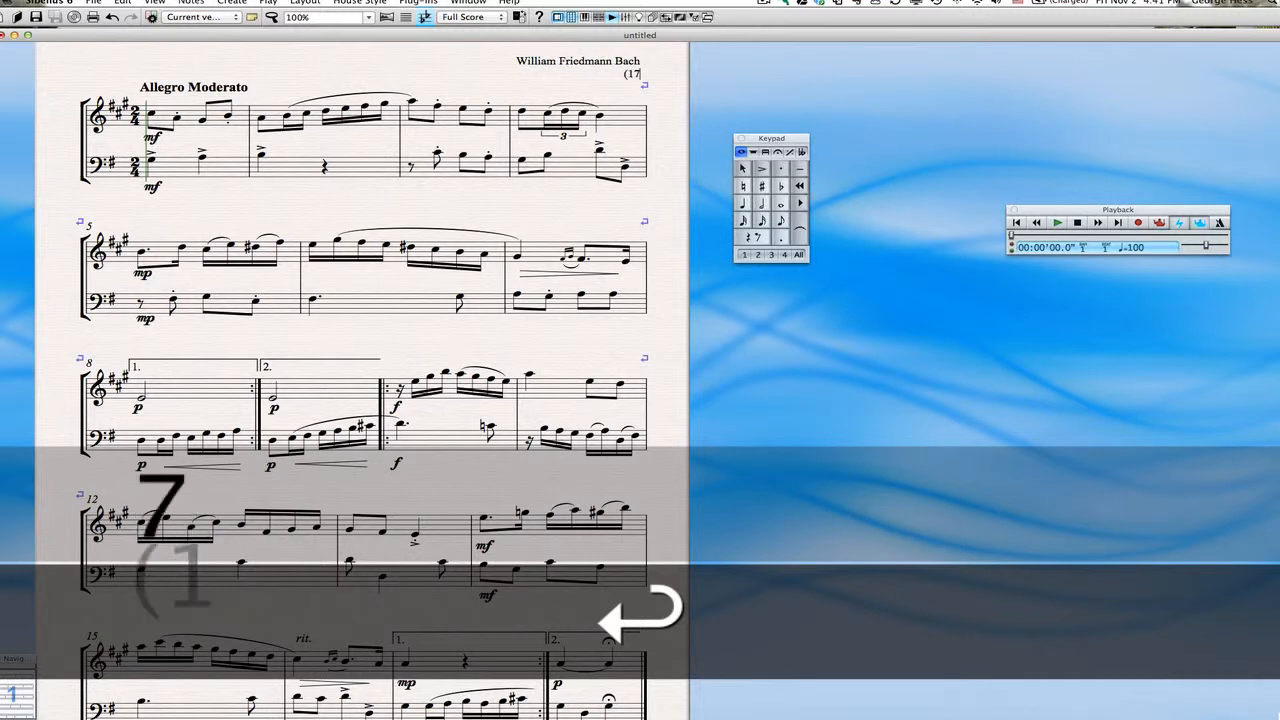
type("10-178")
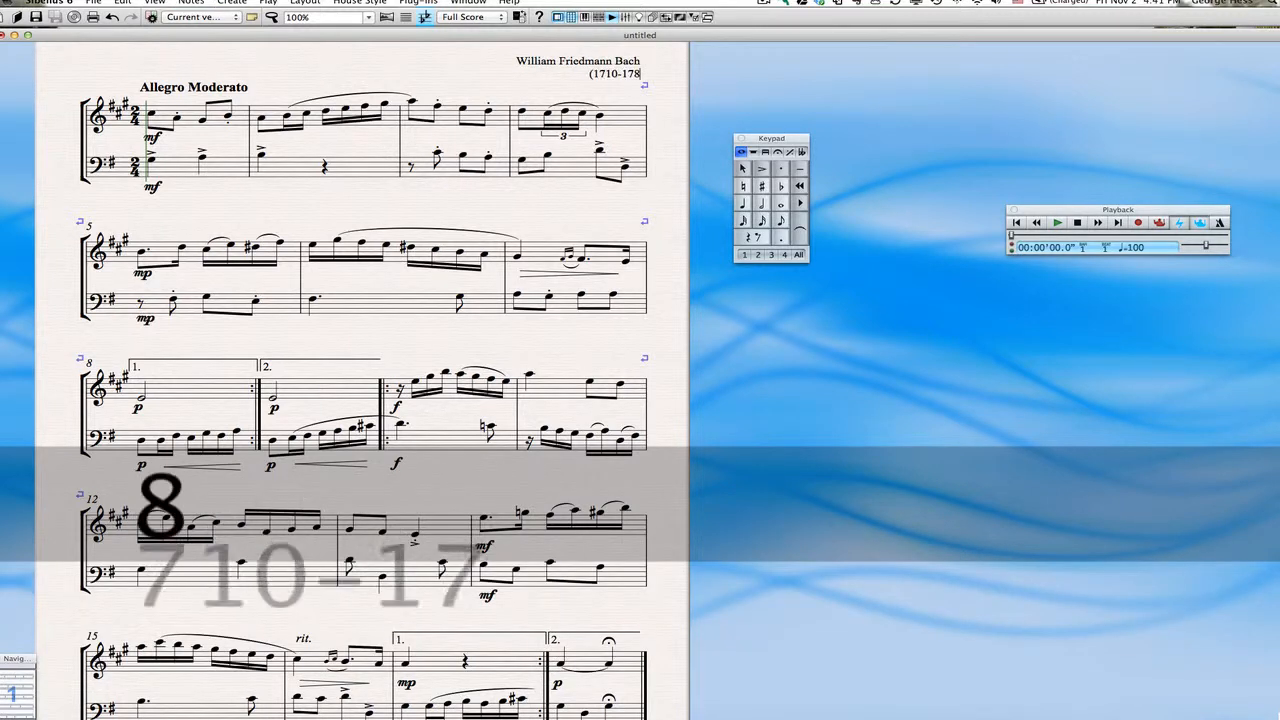
type("4)")
key("Return")
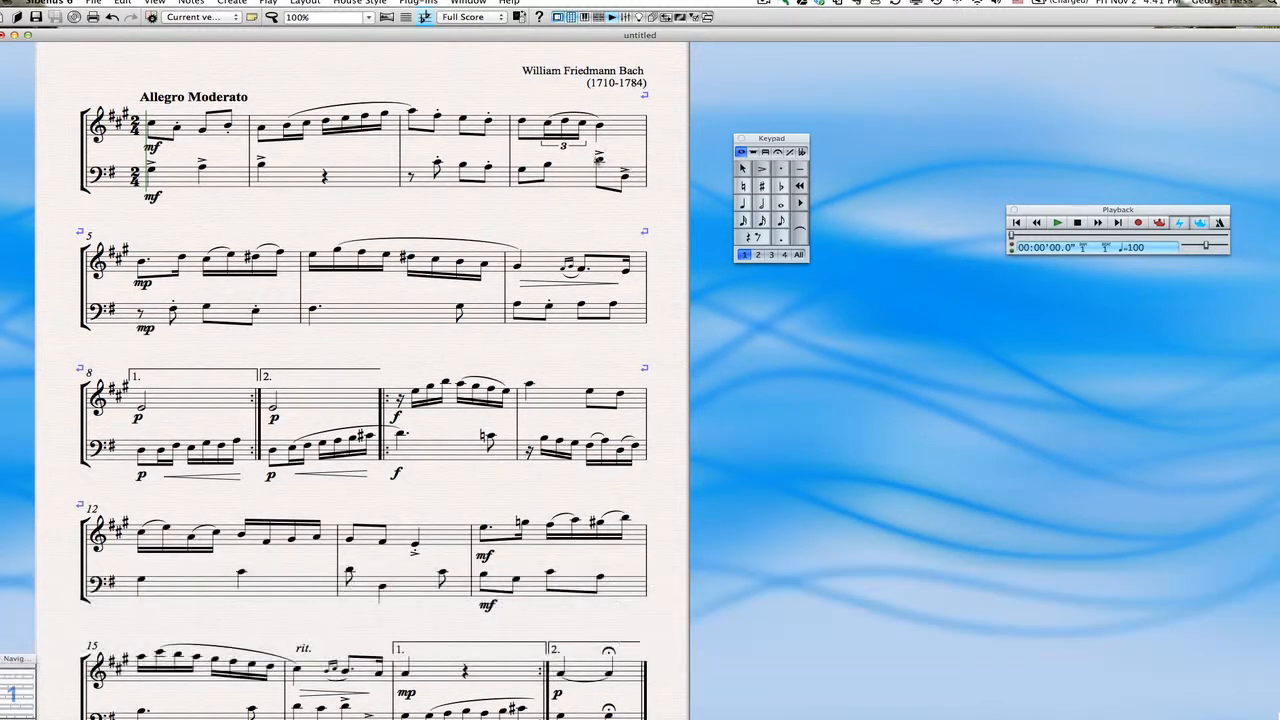
scroll(491, 152, "down", 3)
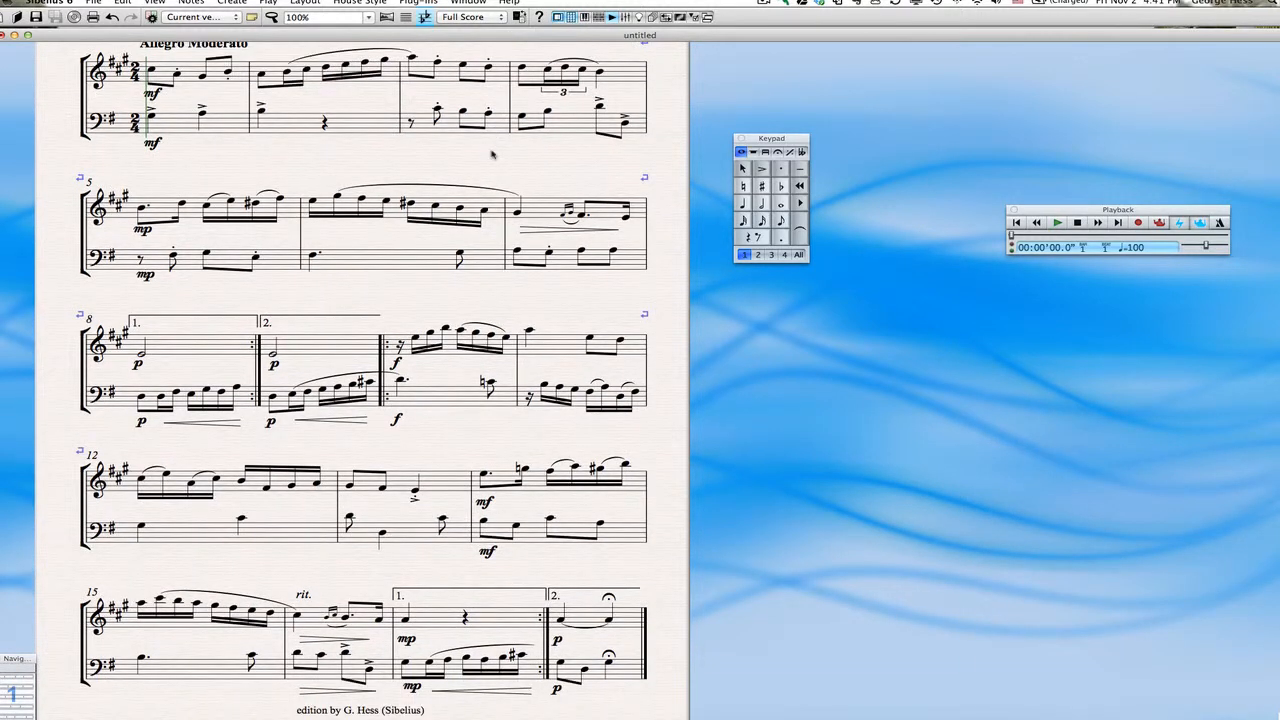